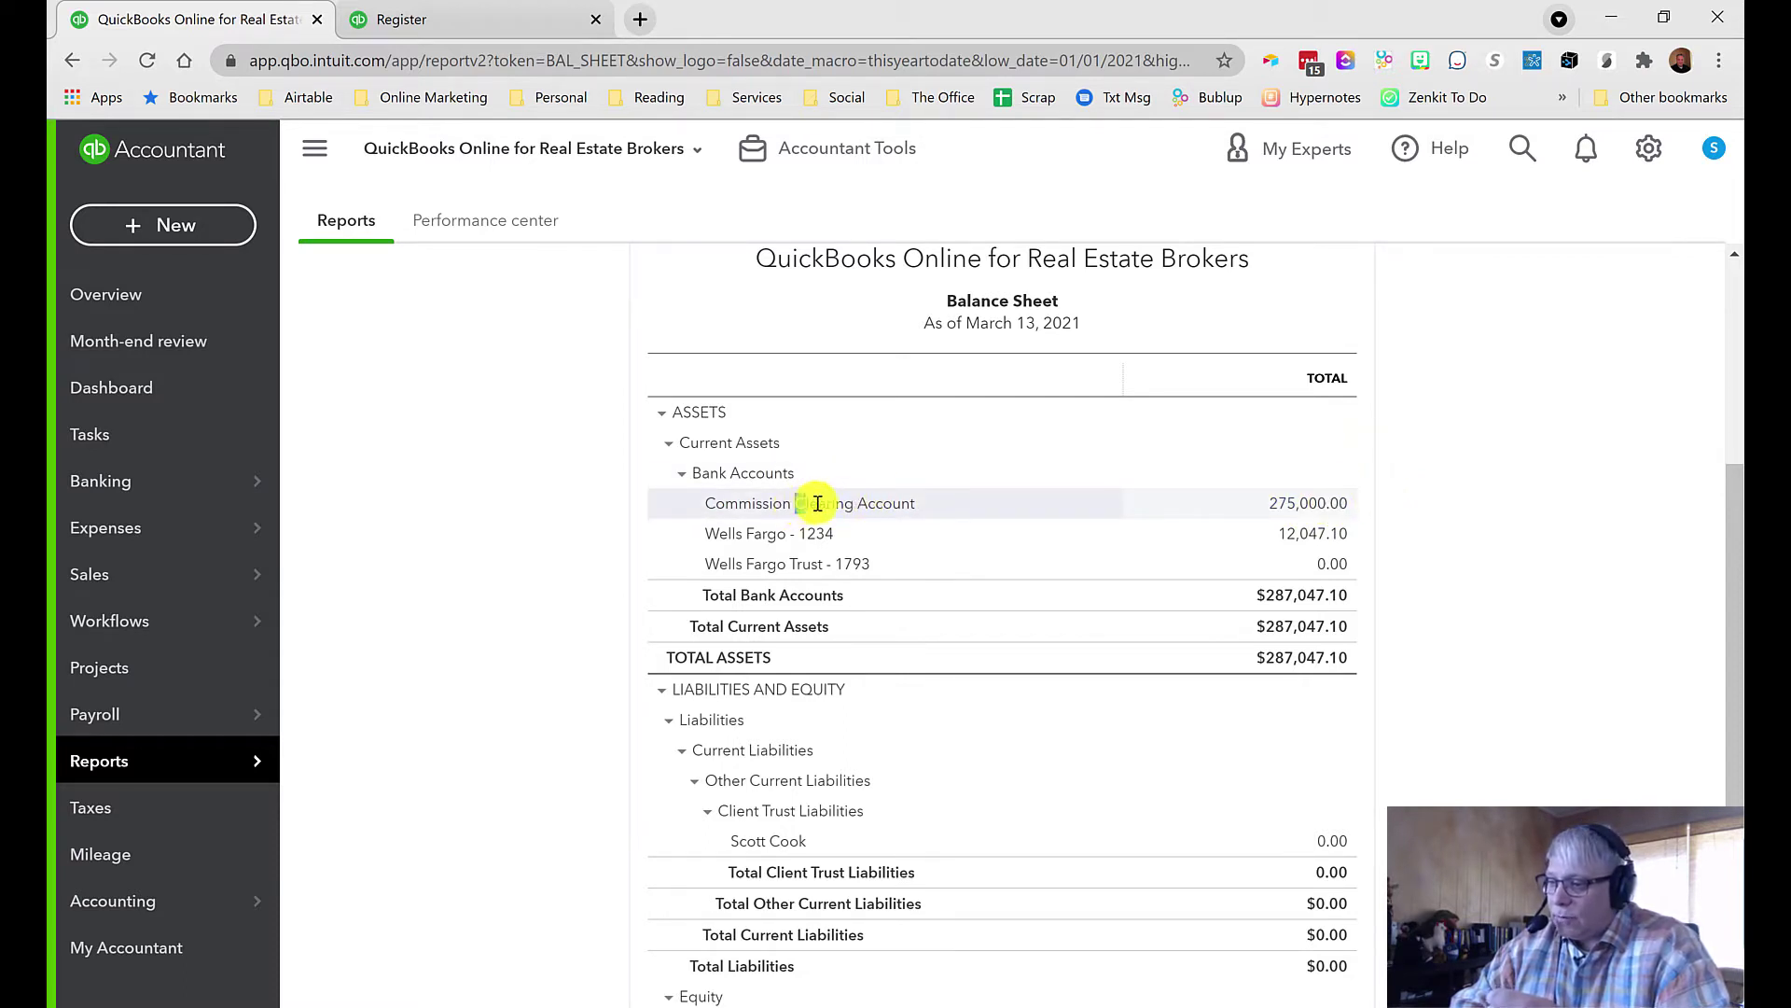
Review the account balances on the balance sheet and open the transaction report behind the Commission Clearing Account balance.
left_click_drag(795, 508, 852, 519)
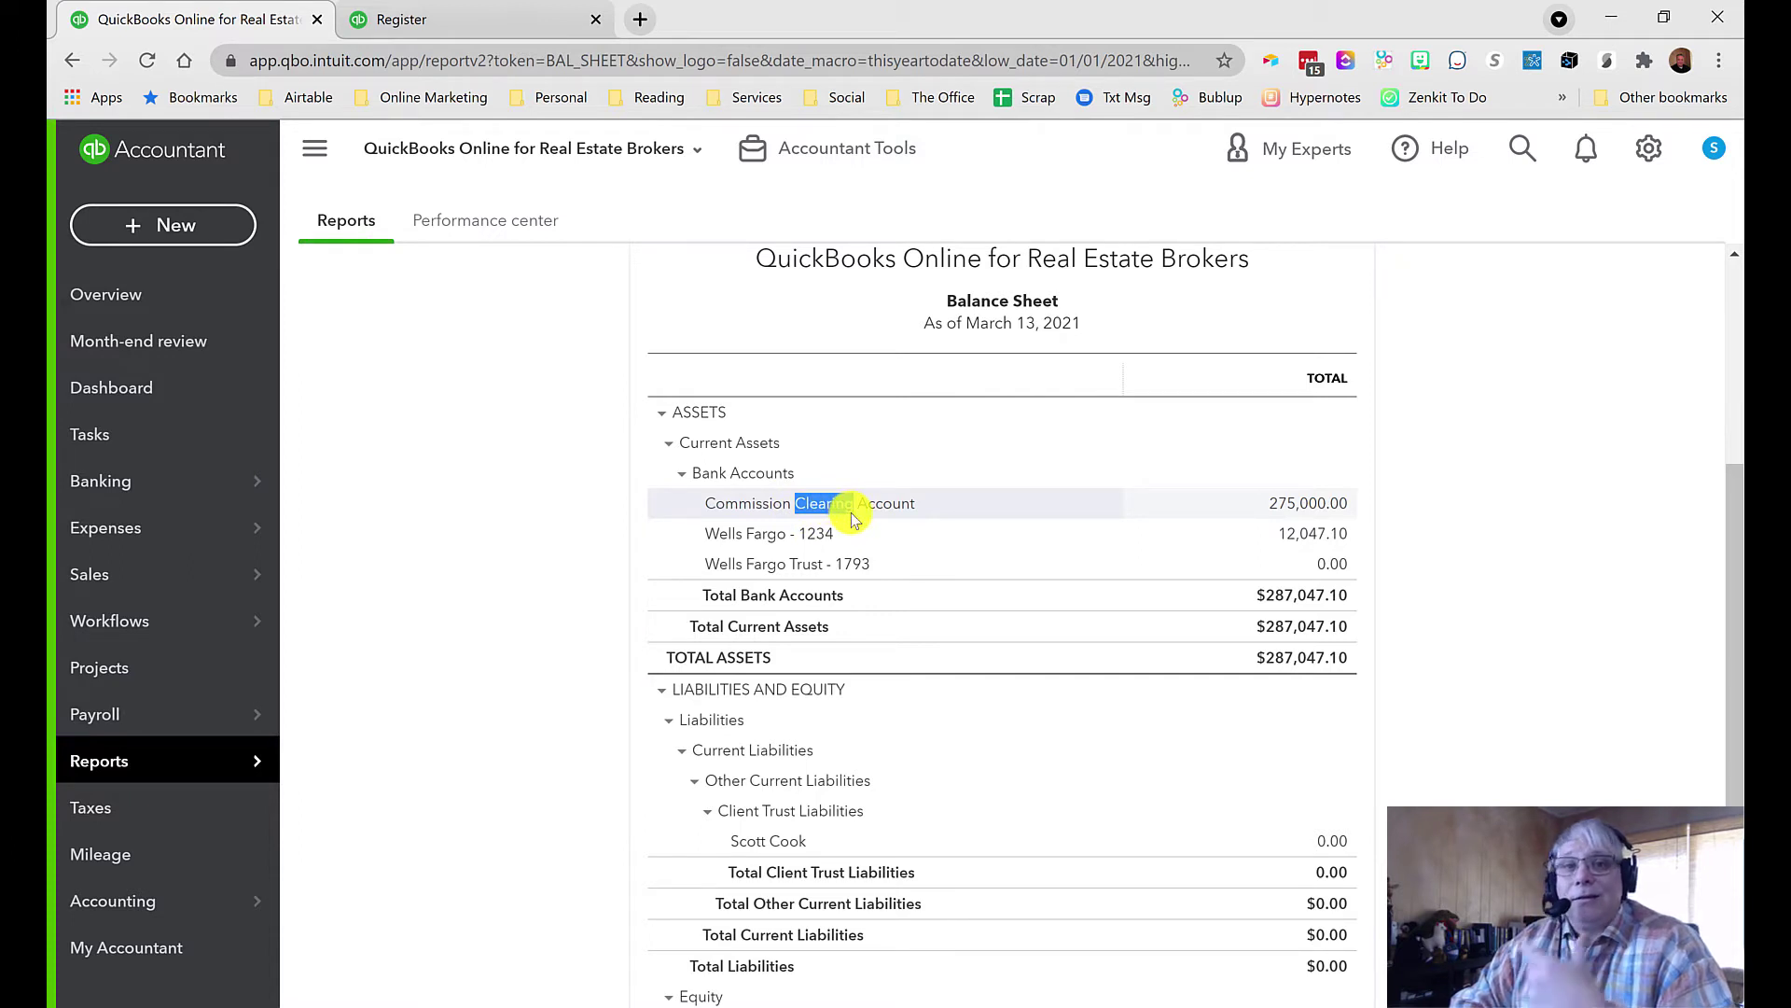
left_click(1548, 439)
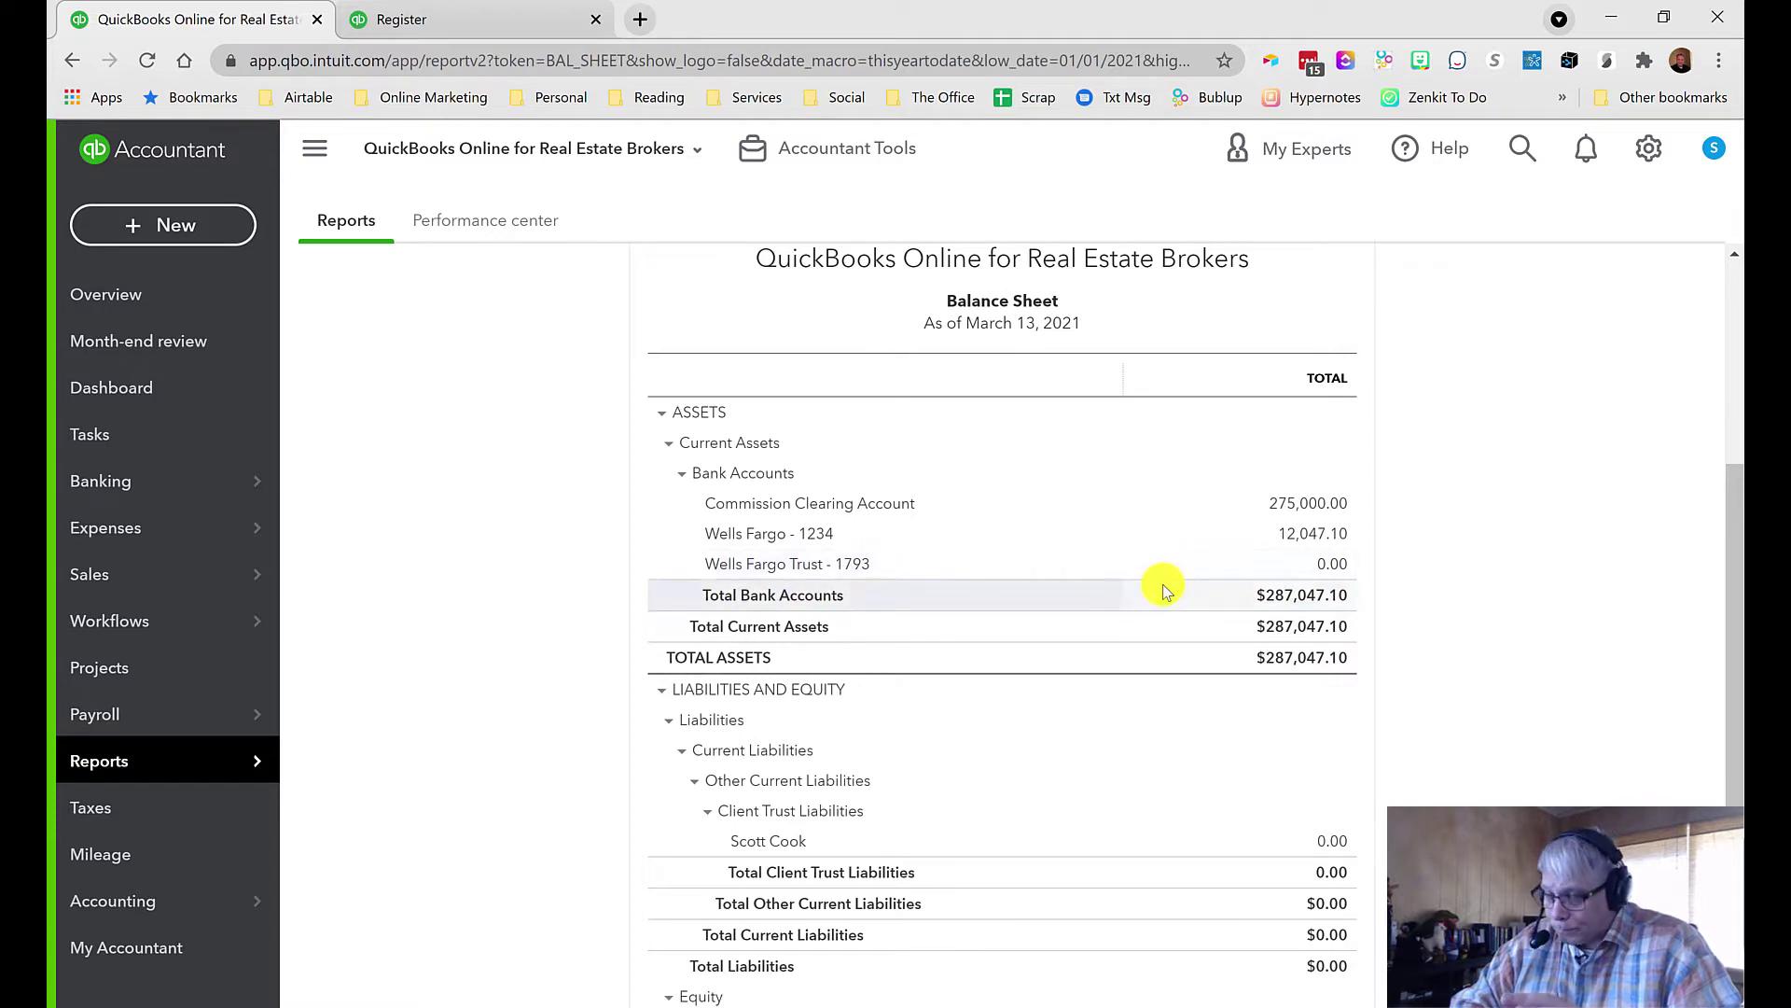
scroll(1163, 585, "down", 3)
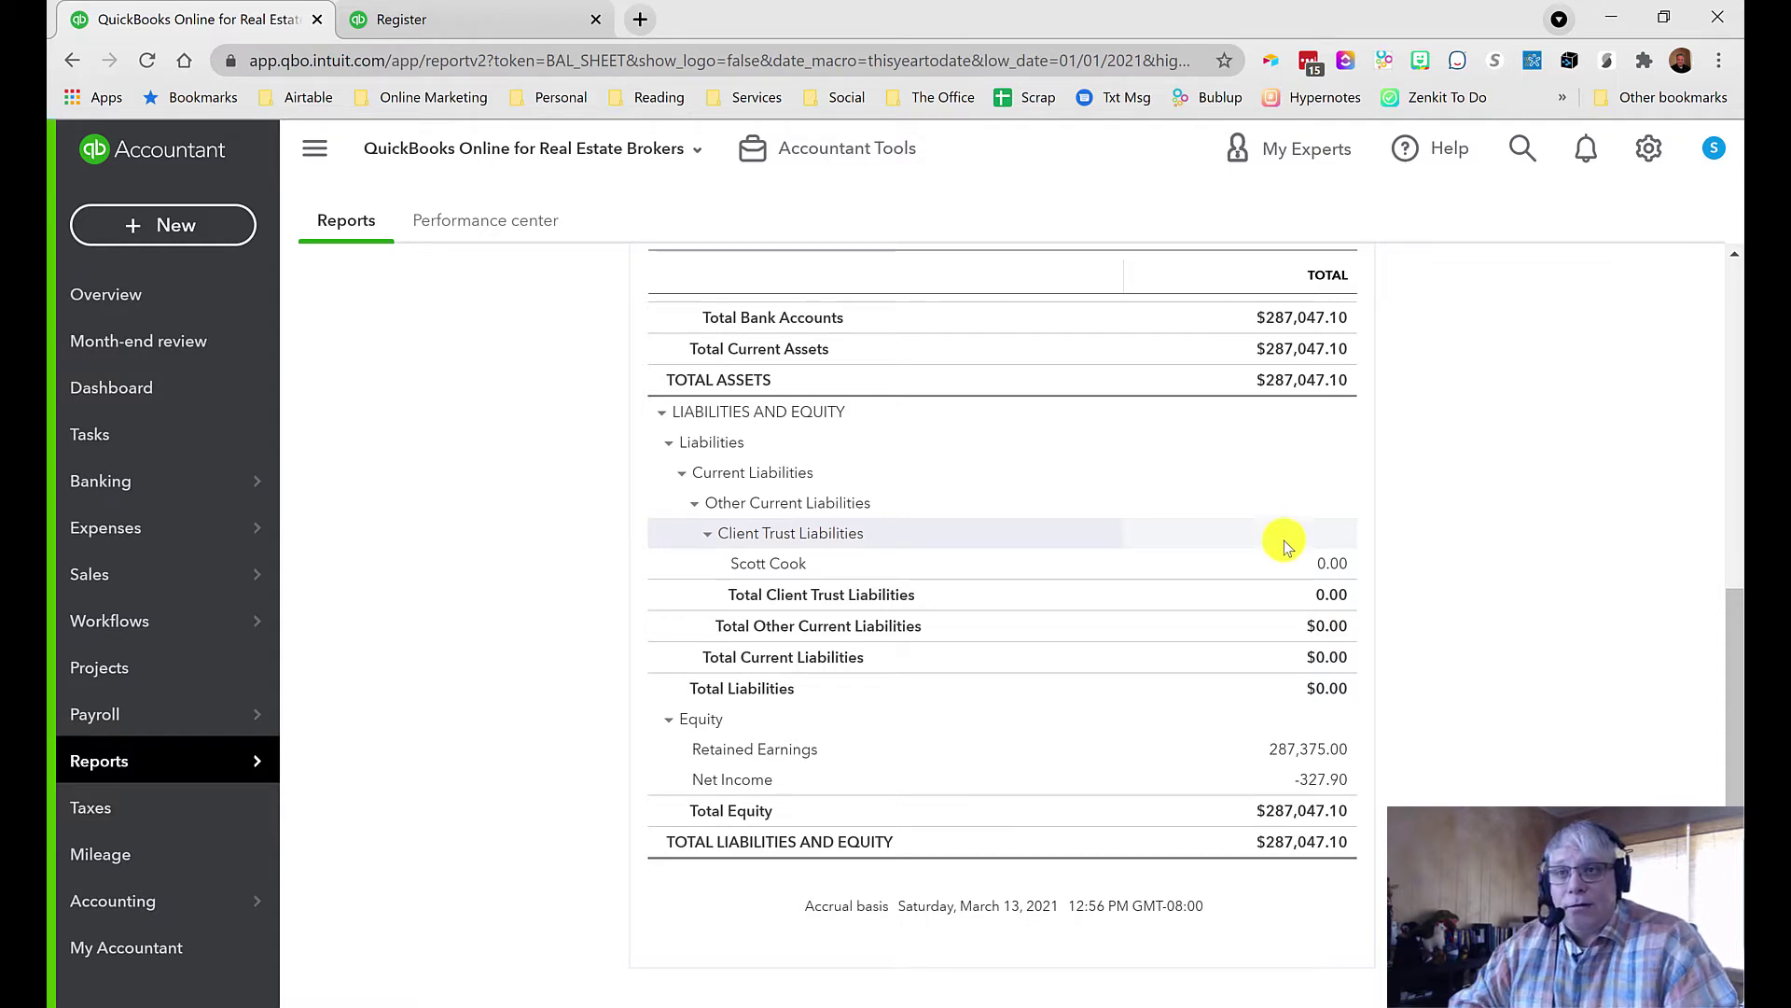
scroll(1290, 552, "up", 7)
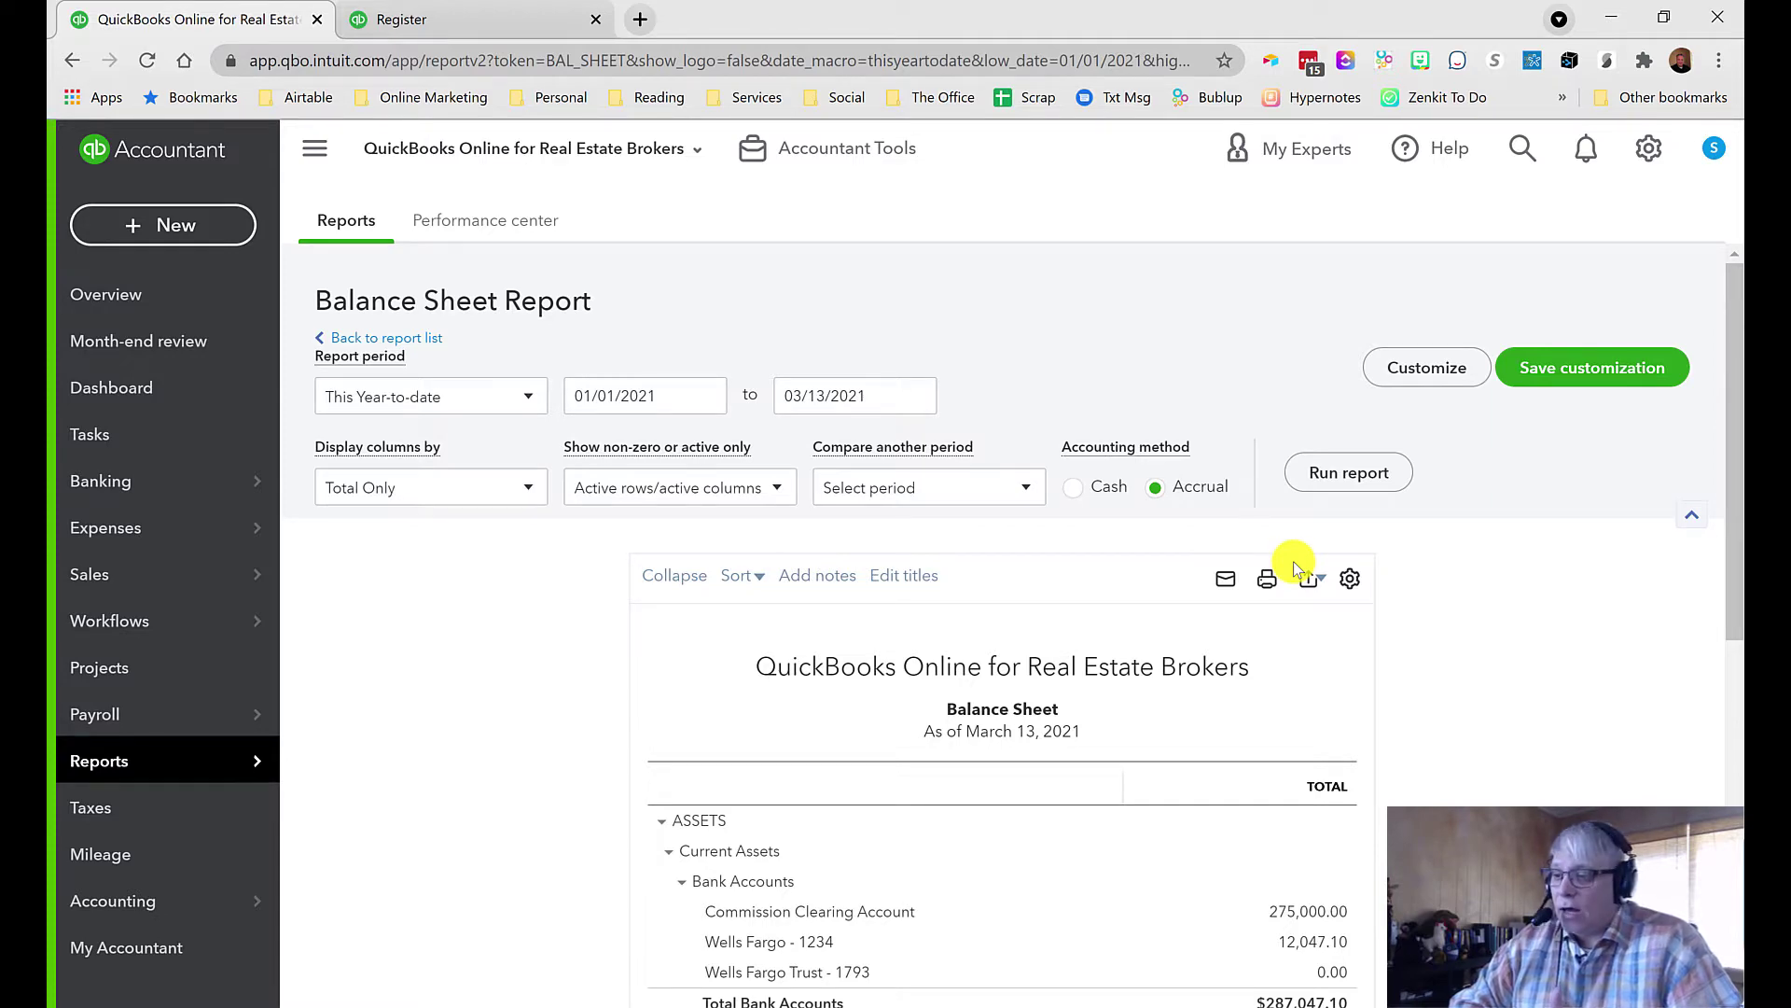
scroll(1023, 585, "down", 4)
scroll(1022, 585, "down", 1)
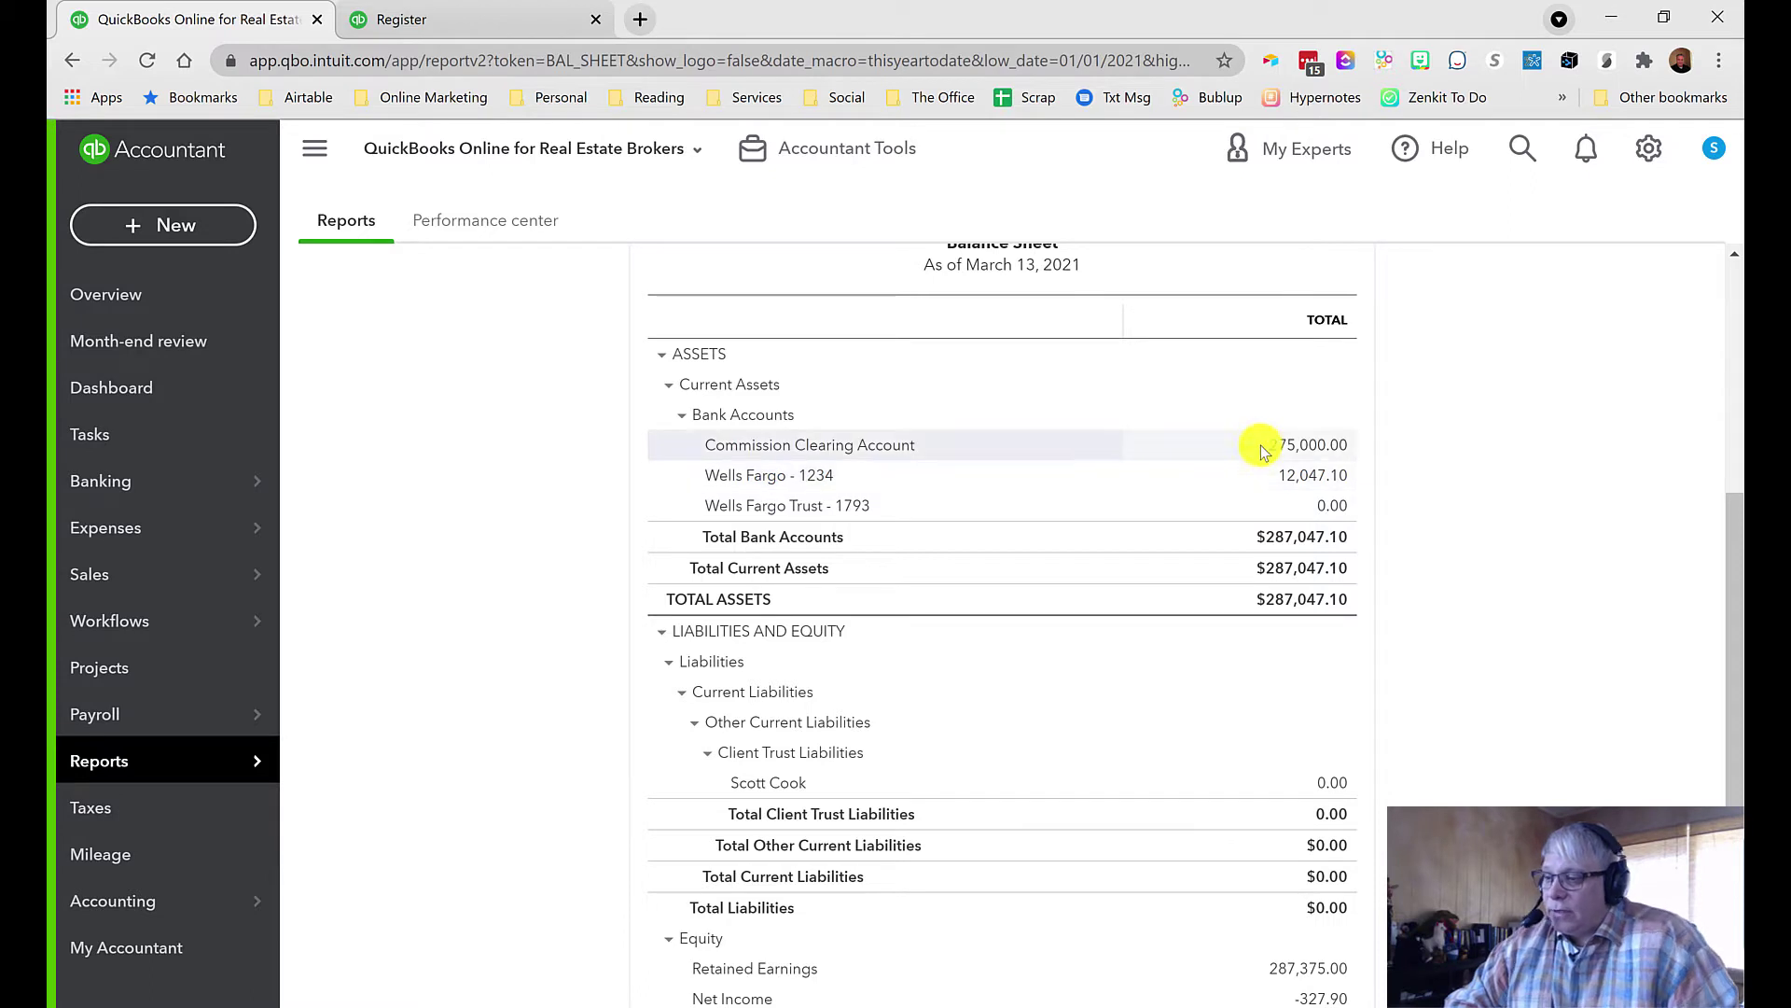
left_click(1311, 448)
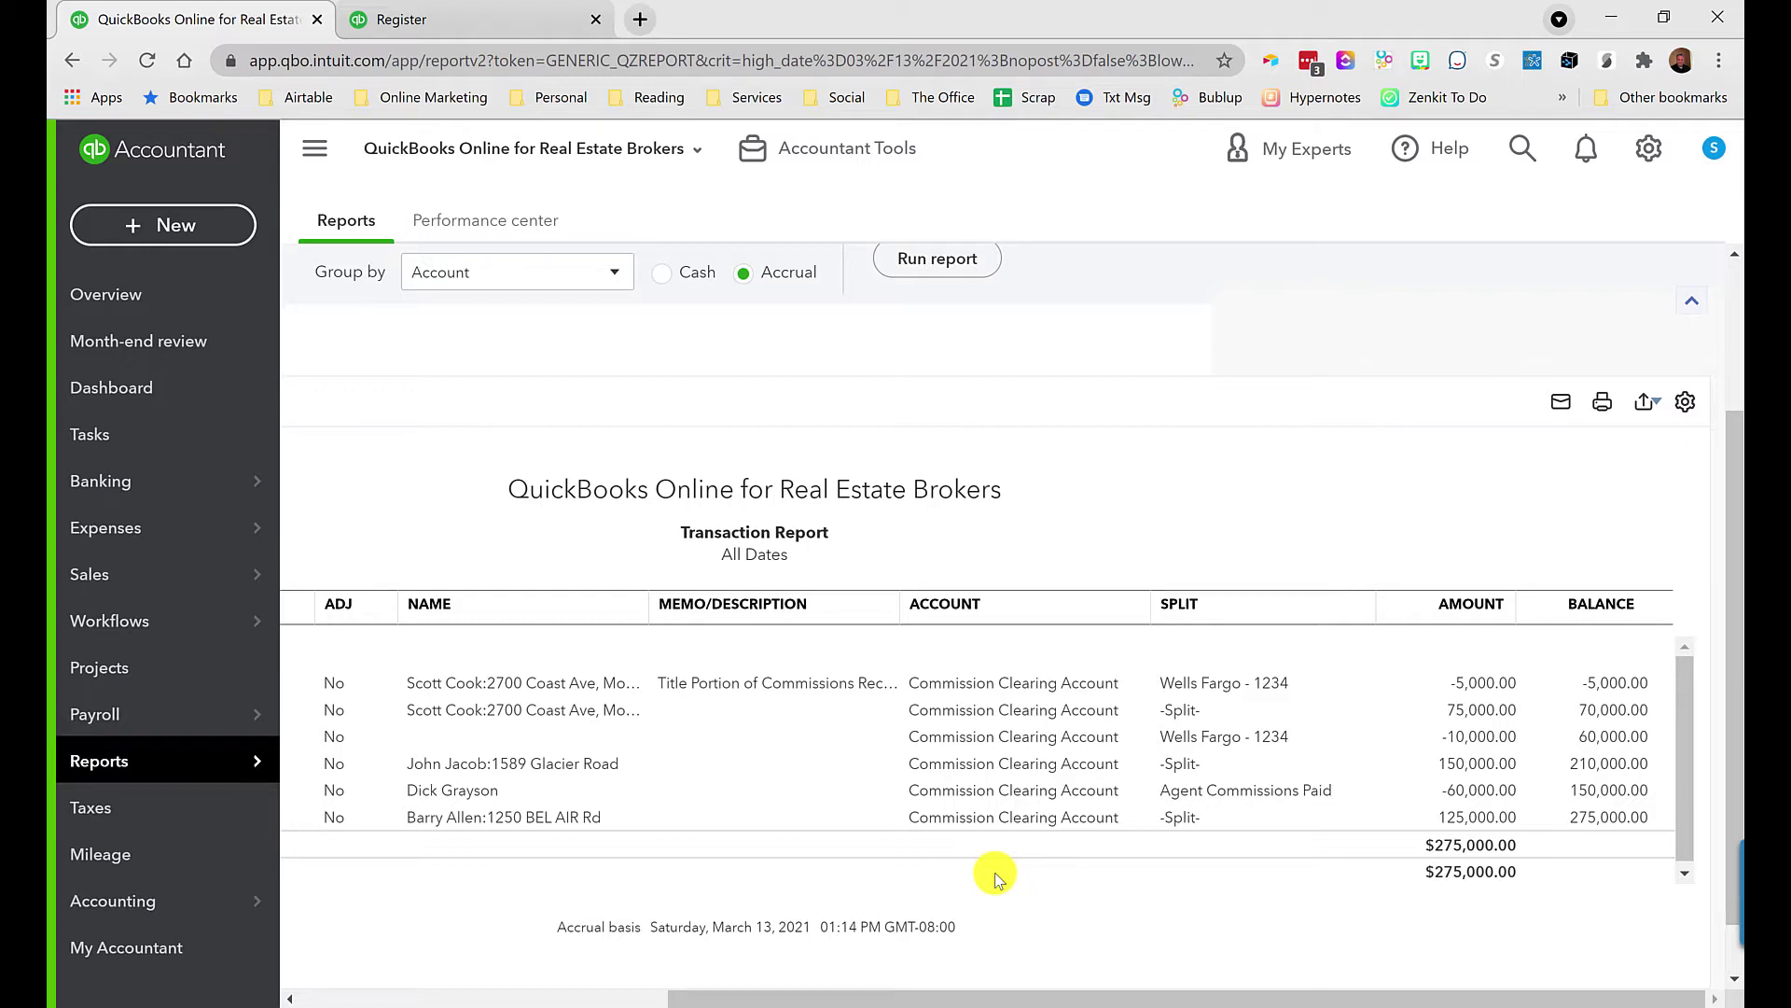
Open the $150,000 sales receipt 1003 from the transaction report and review its commission lines and deposit account.
left_click(1485, 765)
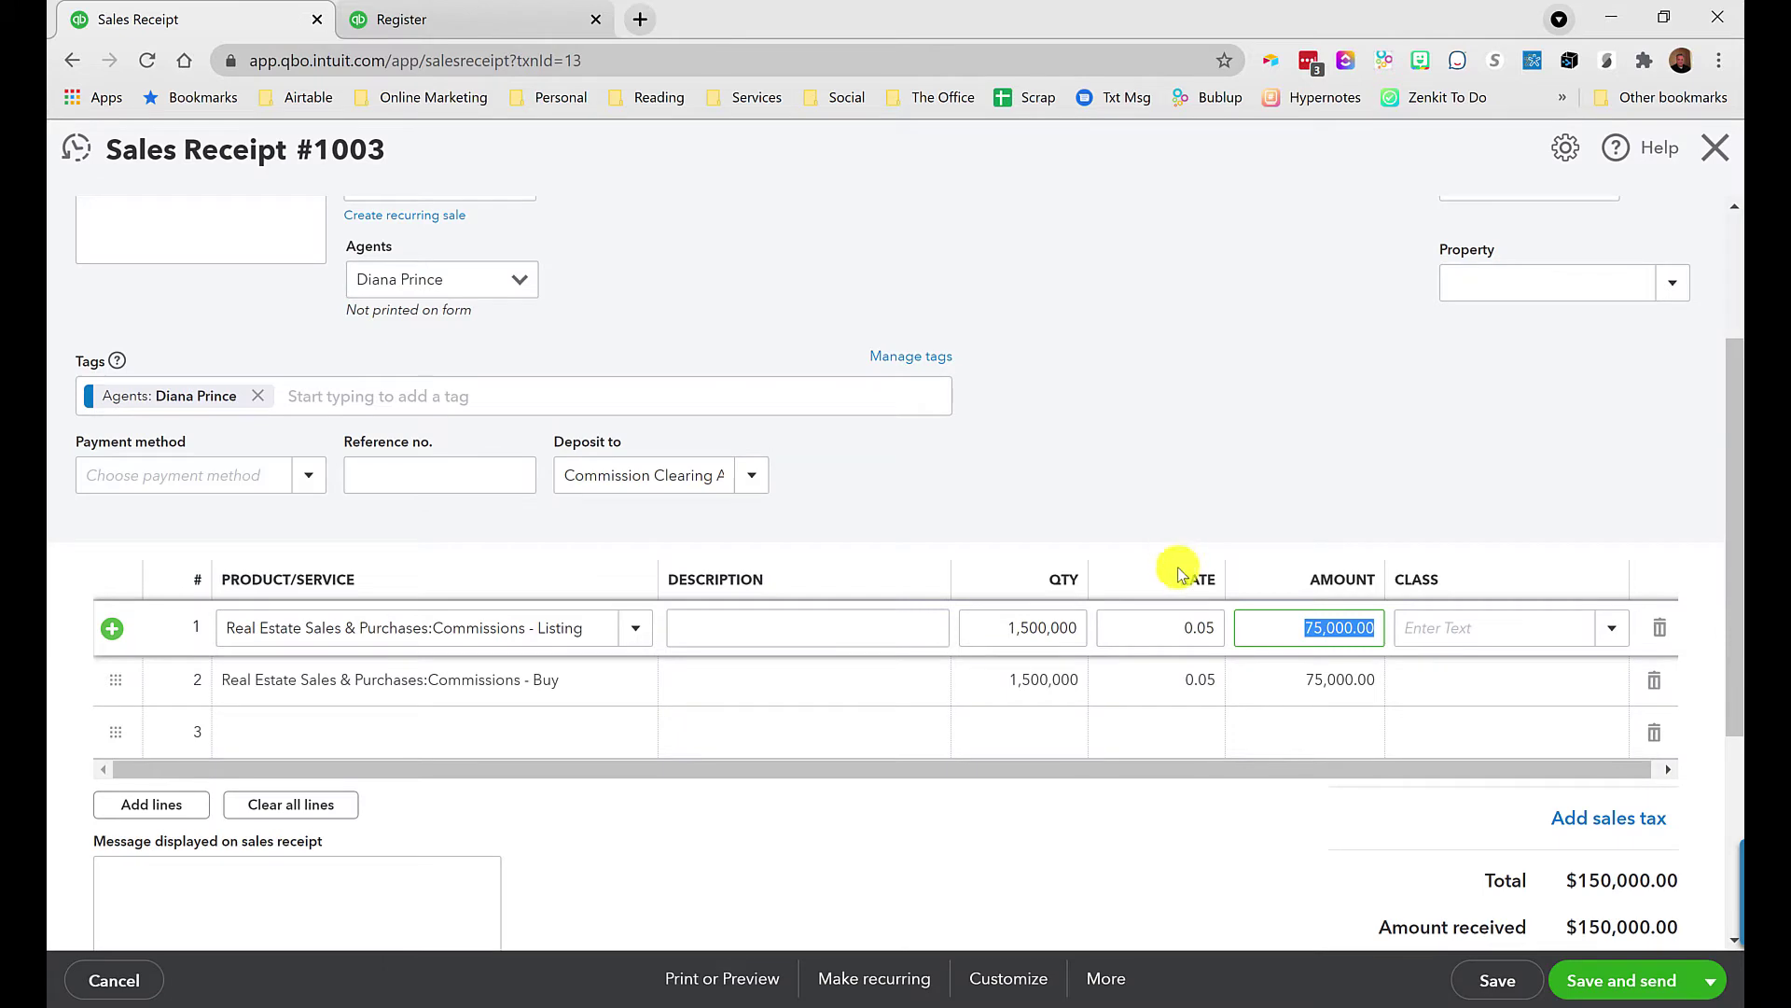
scroll(1500, 743, "down", 3)
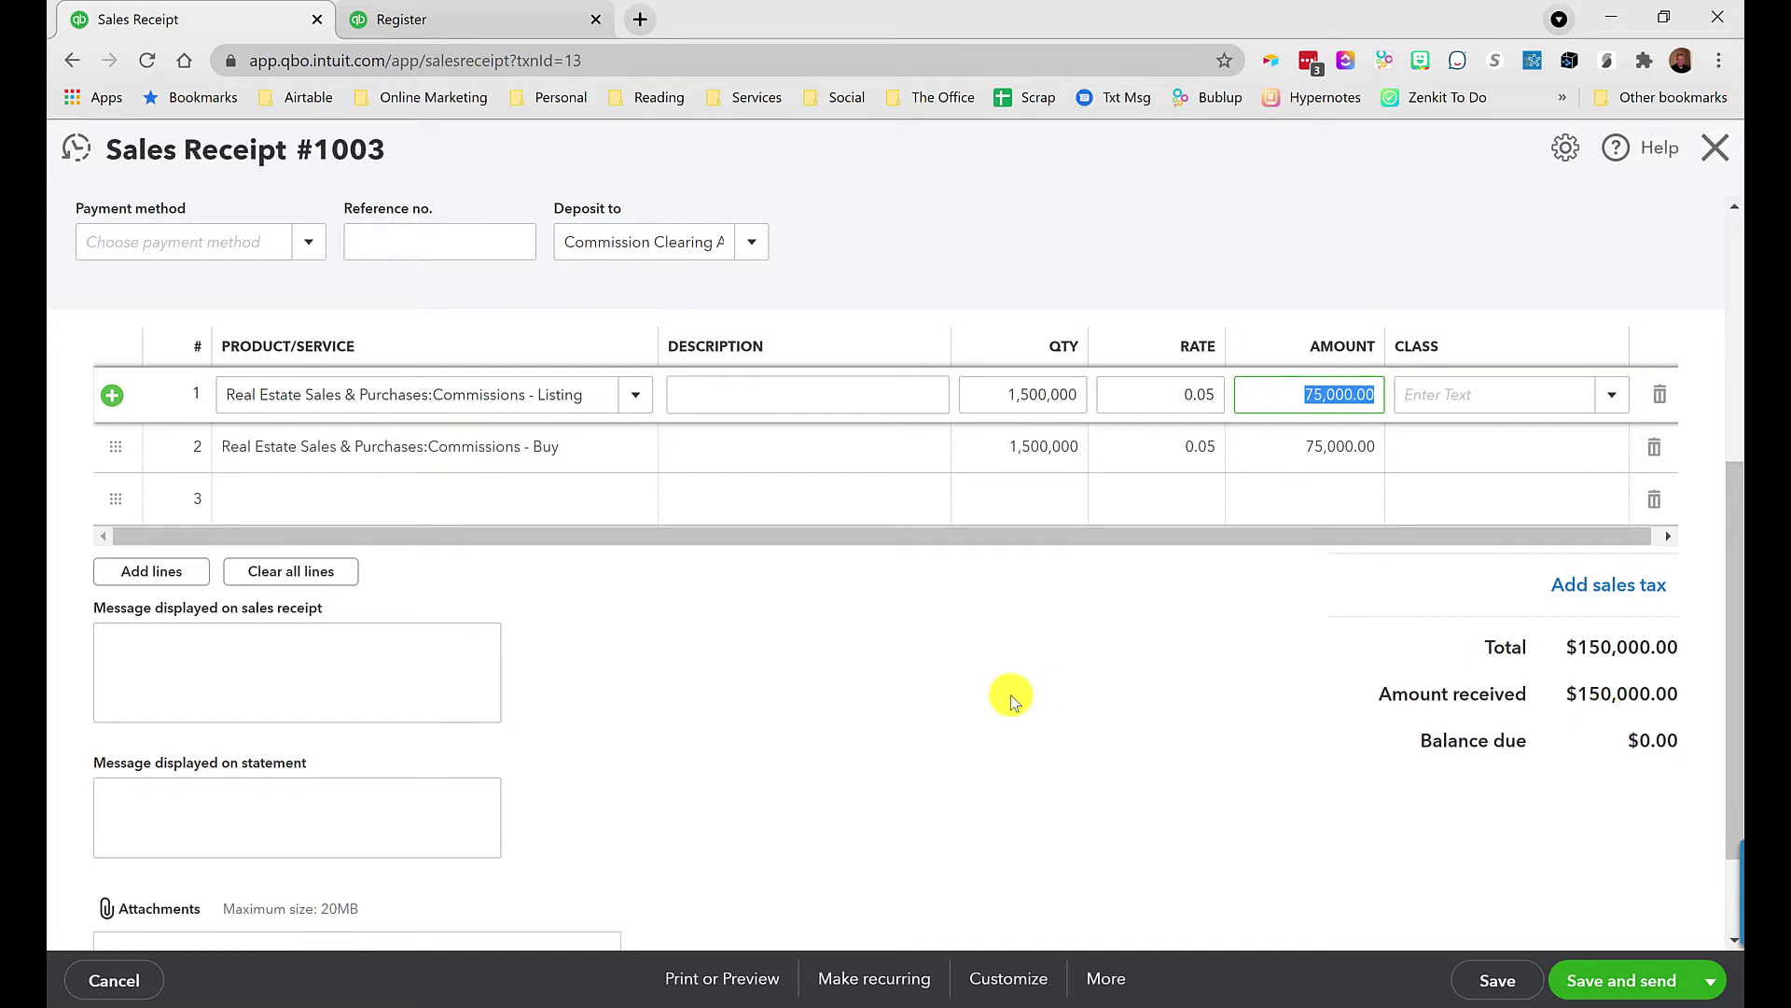
scroll(765, 770, "up", 5)
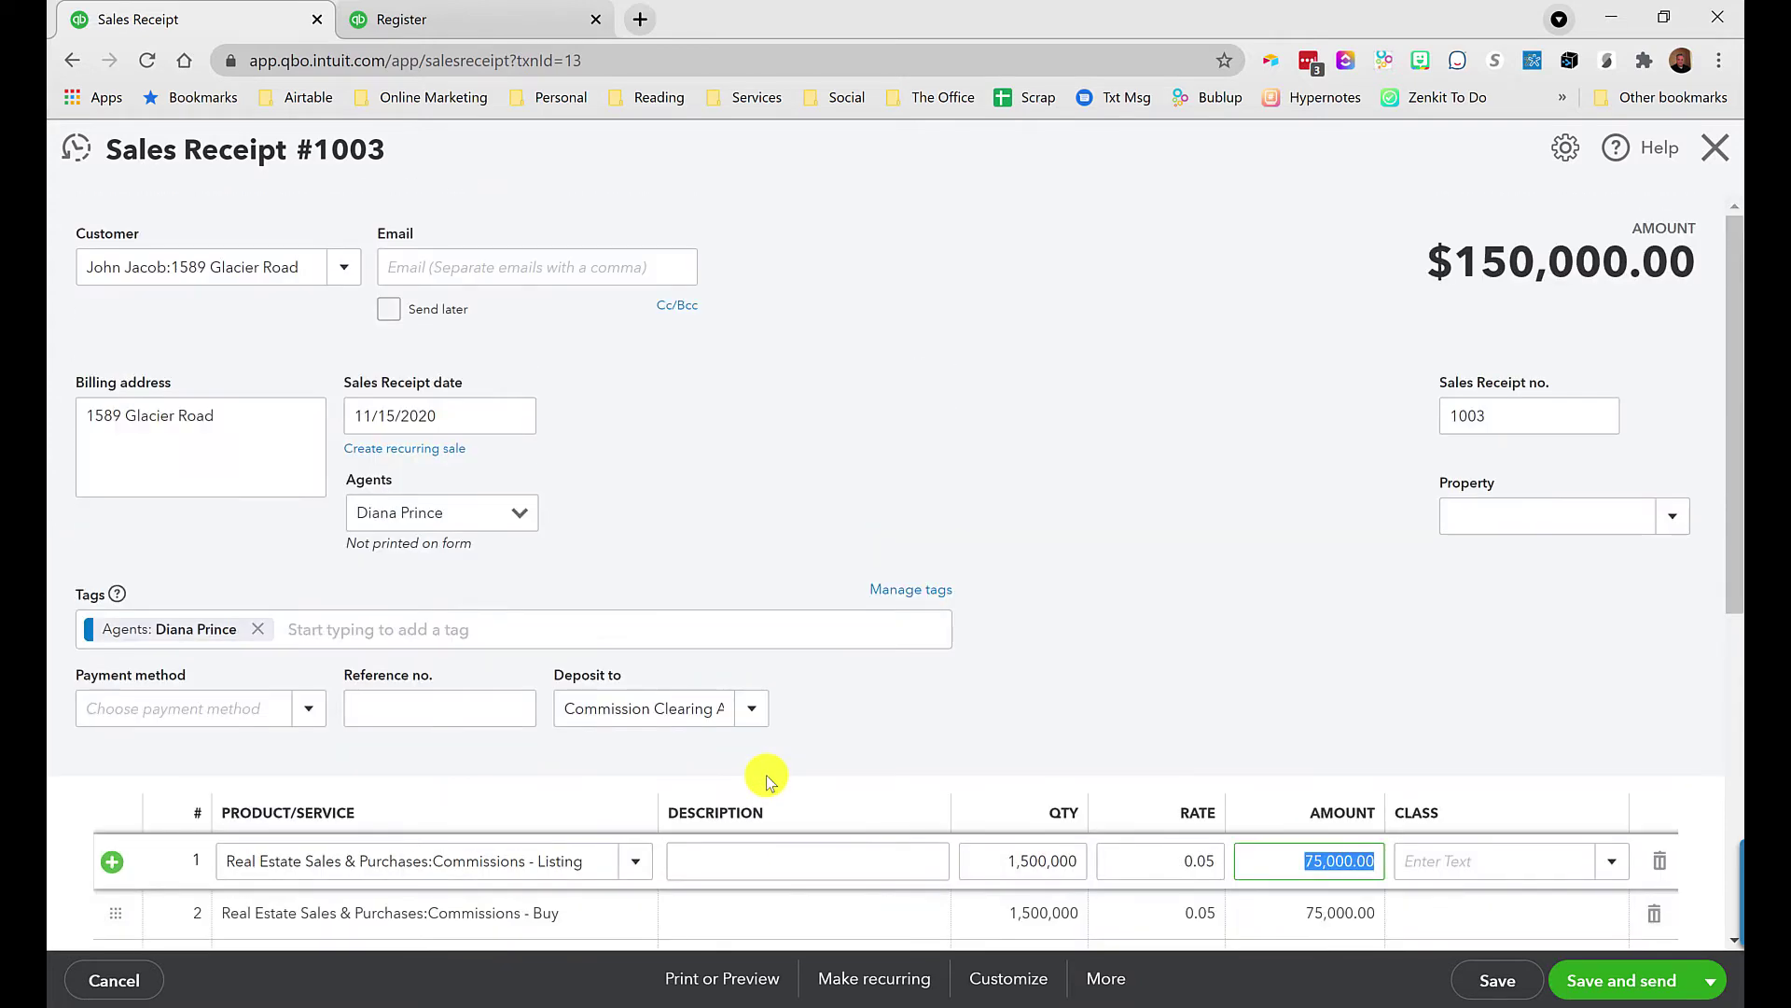
Try setting the sales receipt's deposit account to the non-trust Wells Fargo bank account, and check the customer's property entry.
left_click(754, 710)
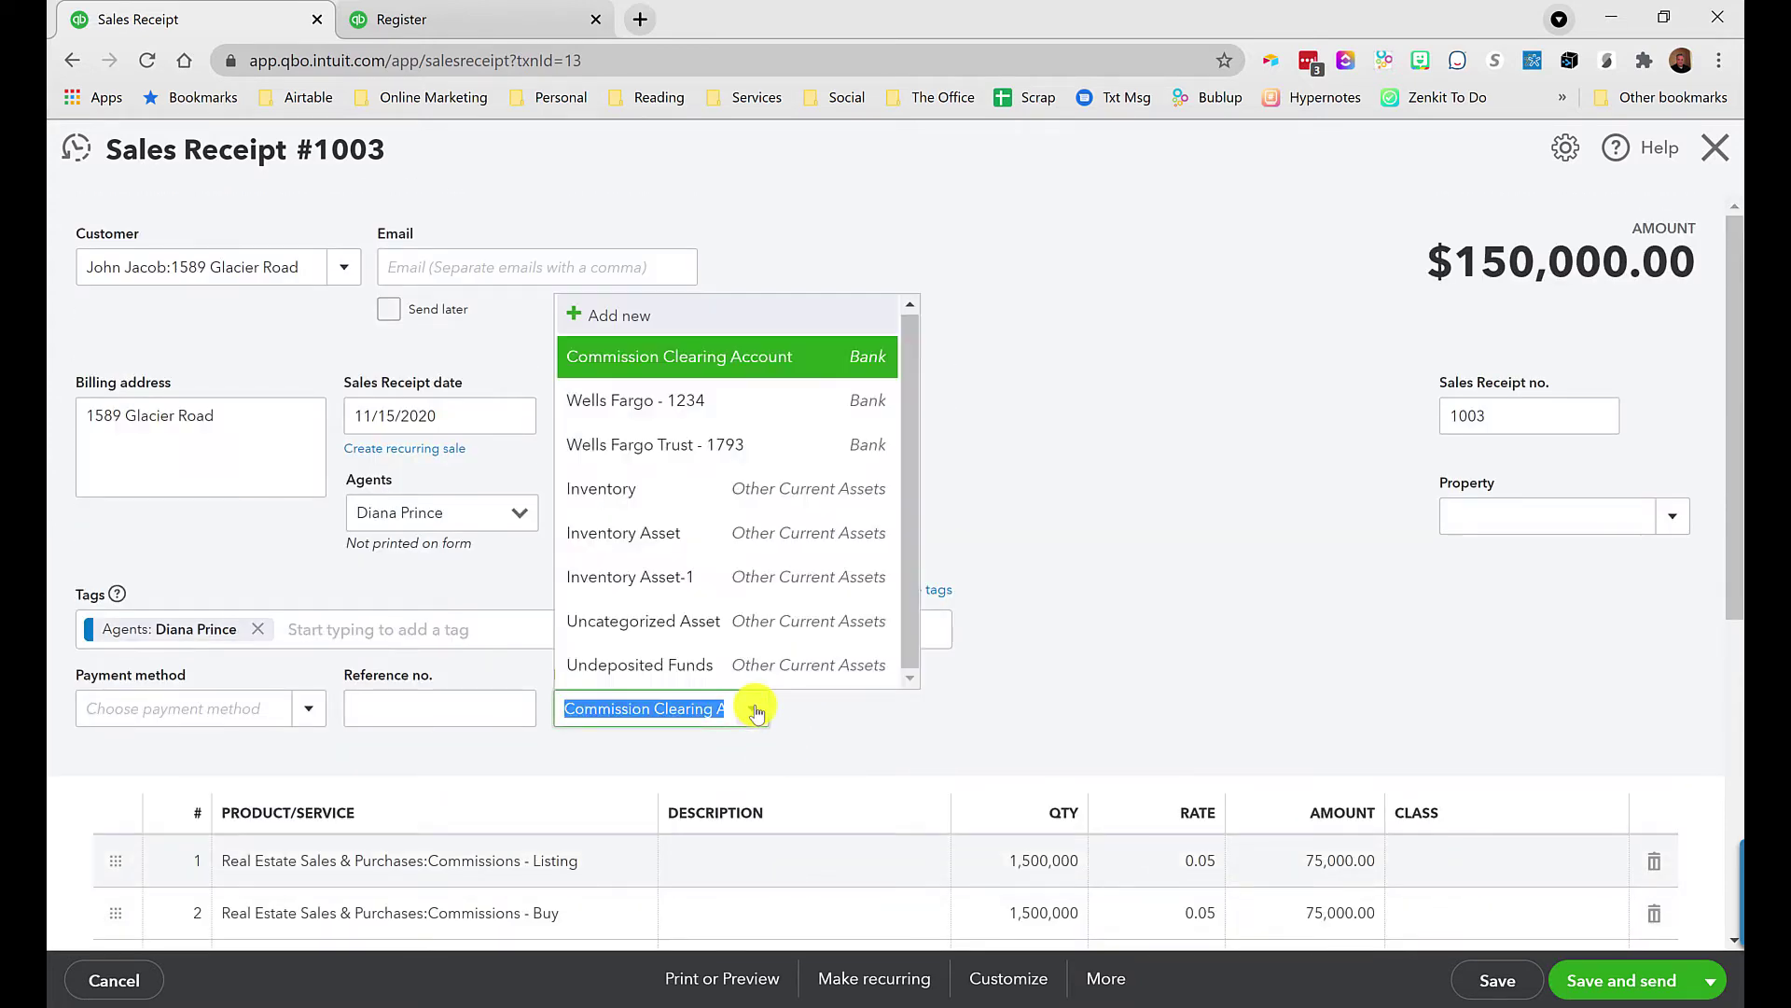
left_click(636, 415)
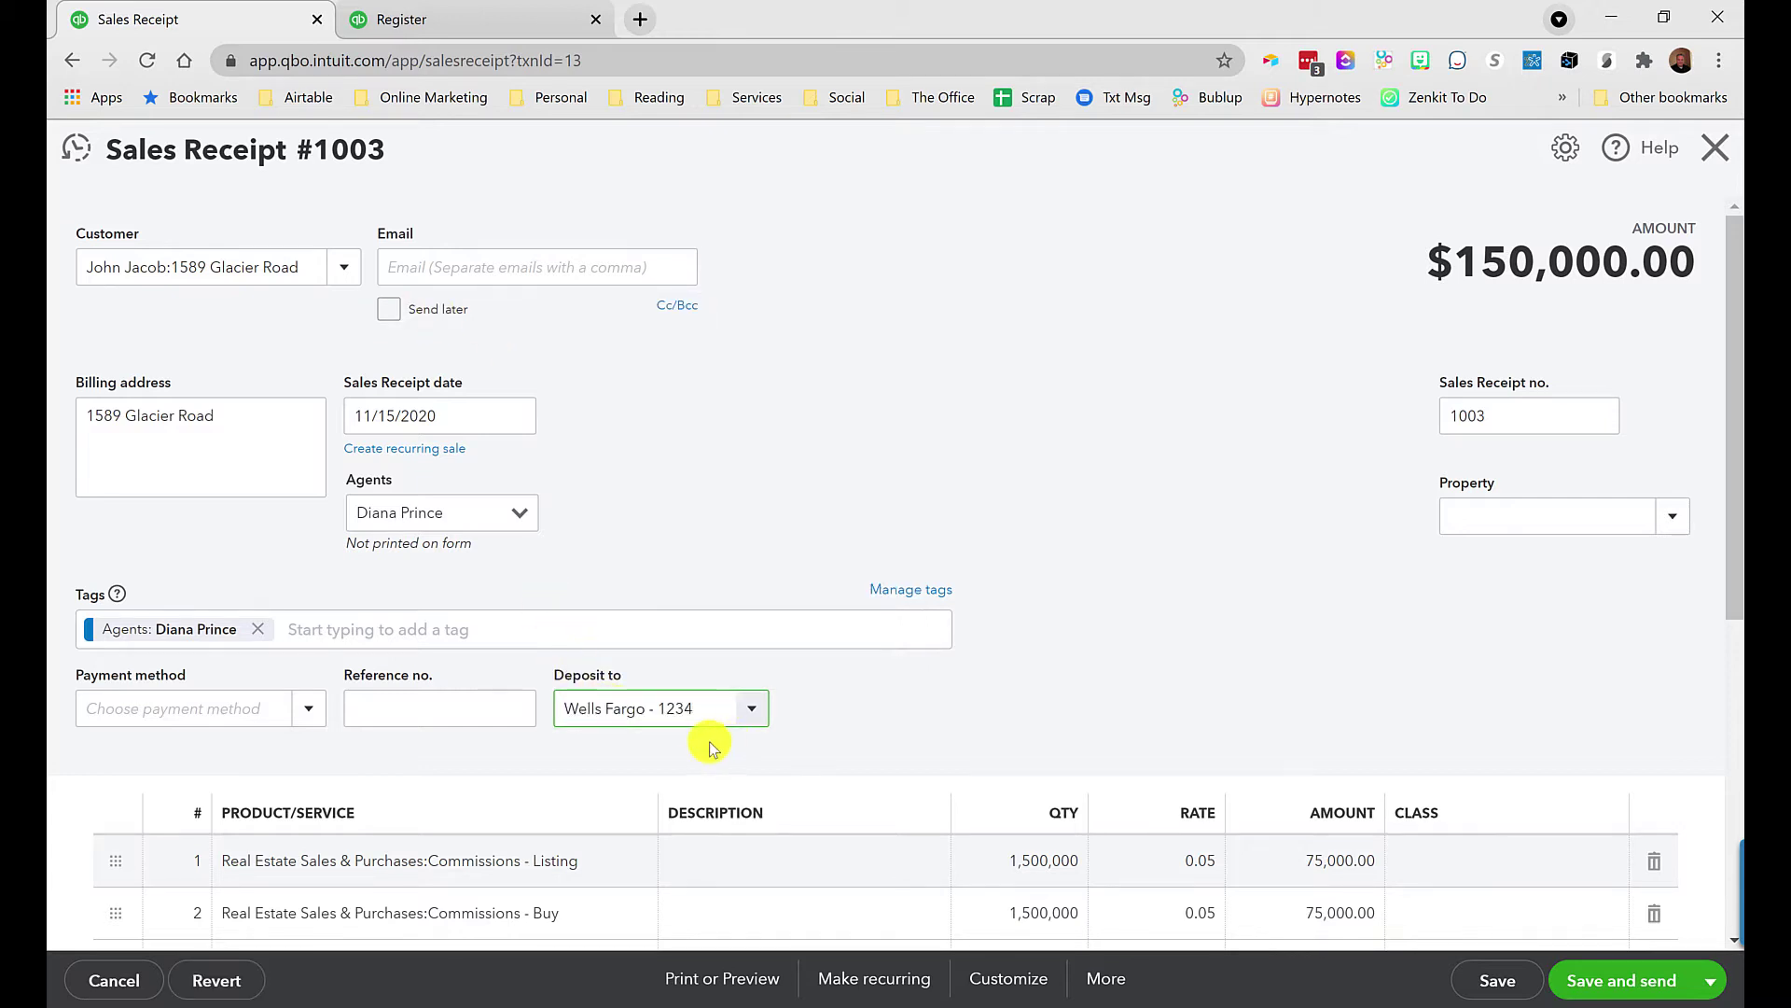
left_click(634, 709)
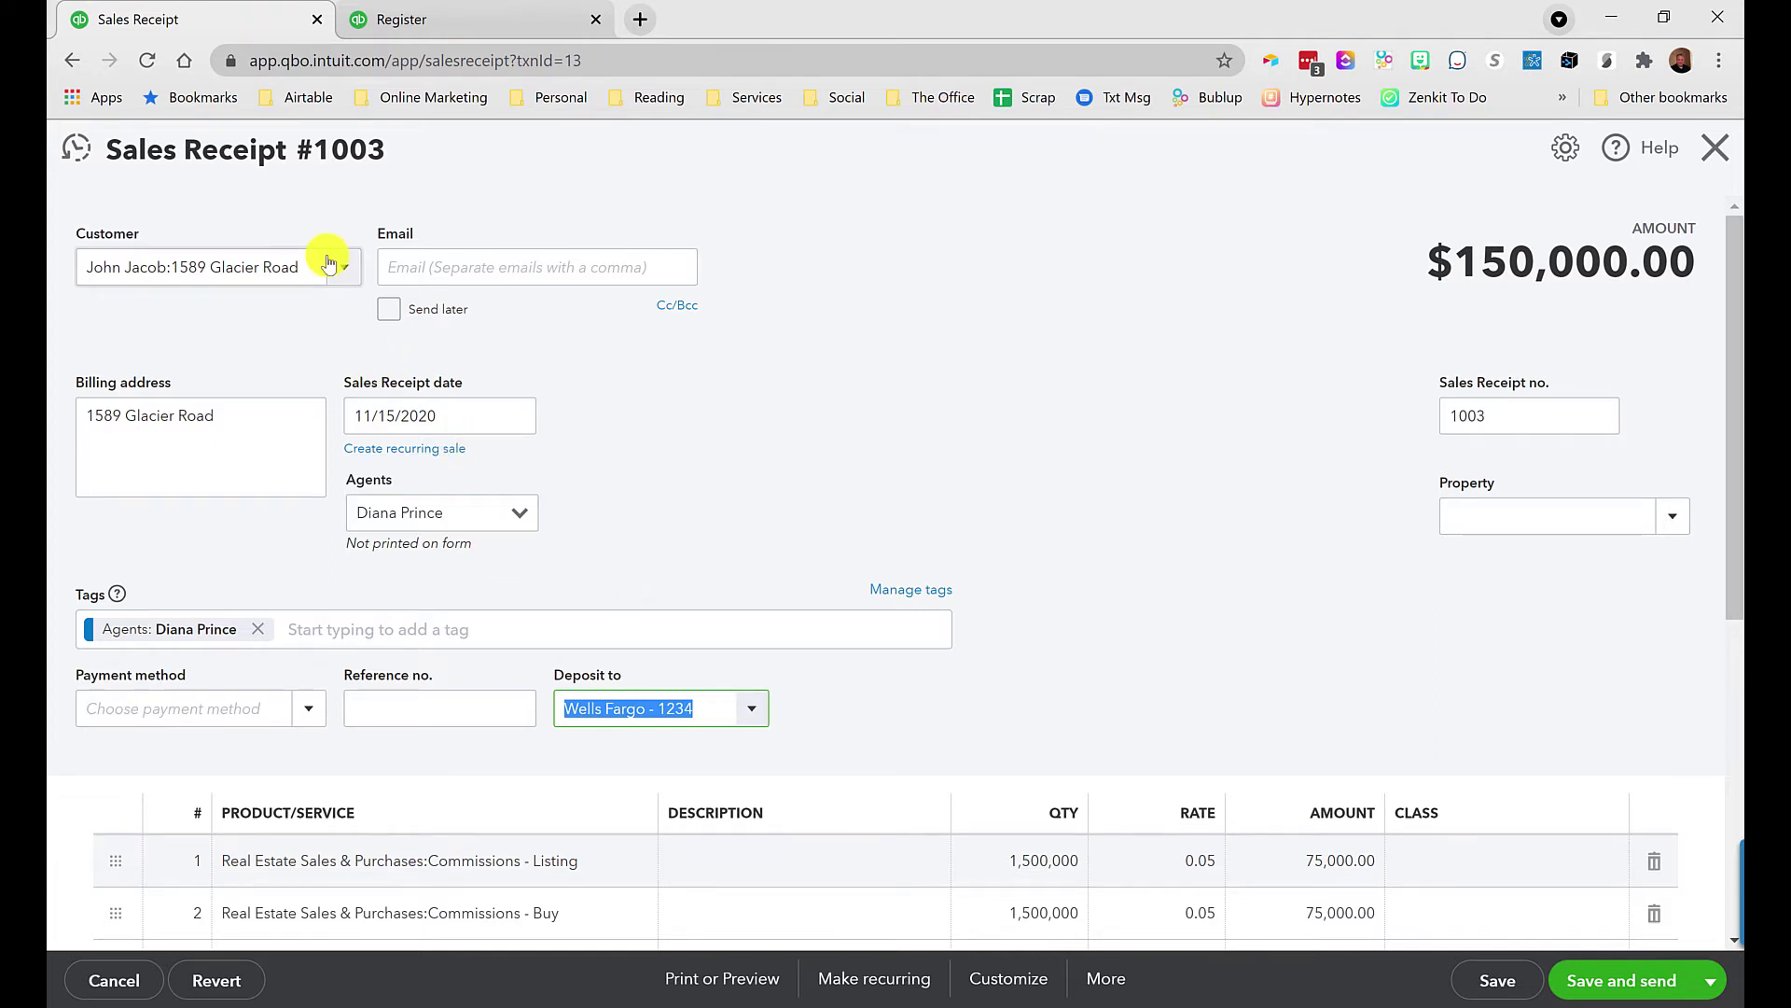
left_click_drag(308, 265, 179, 269)
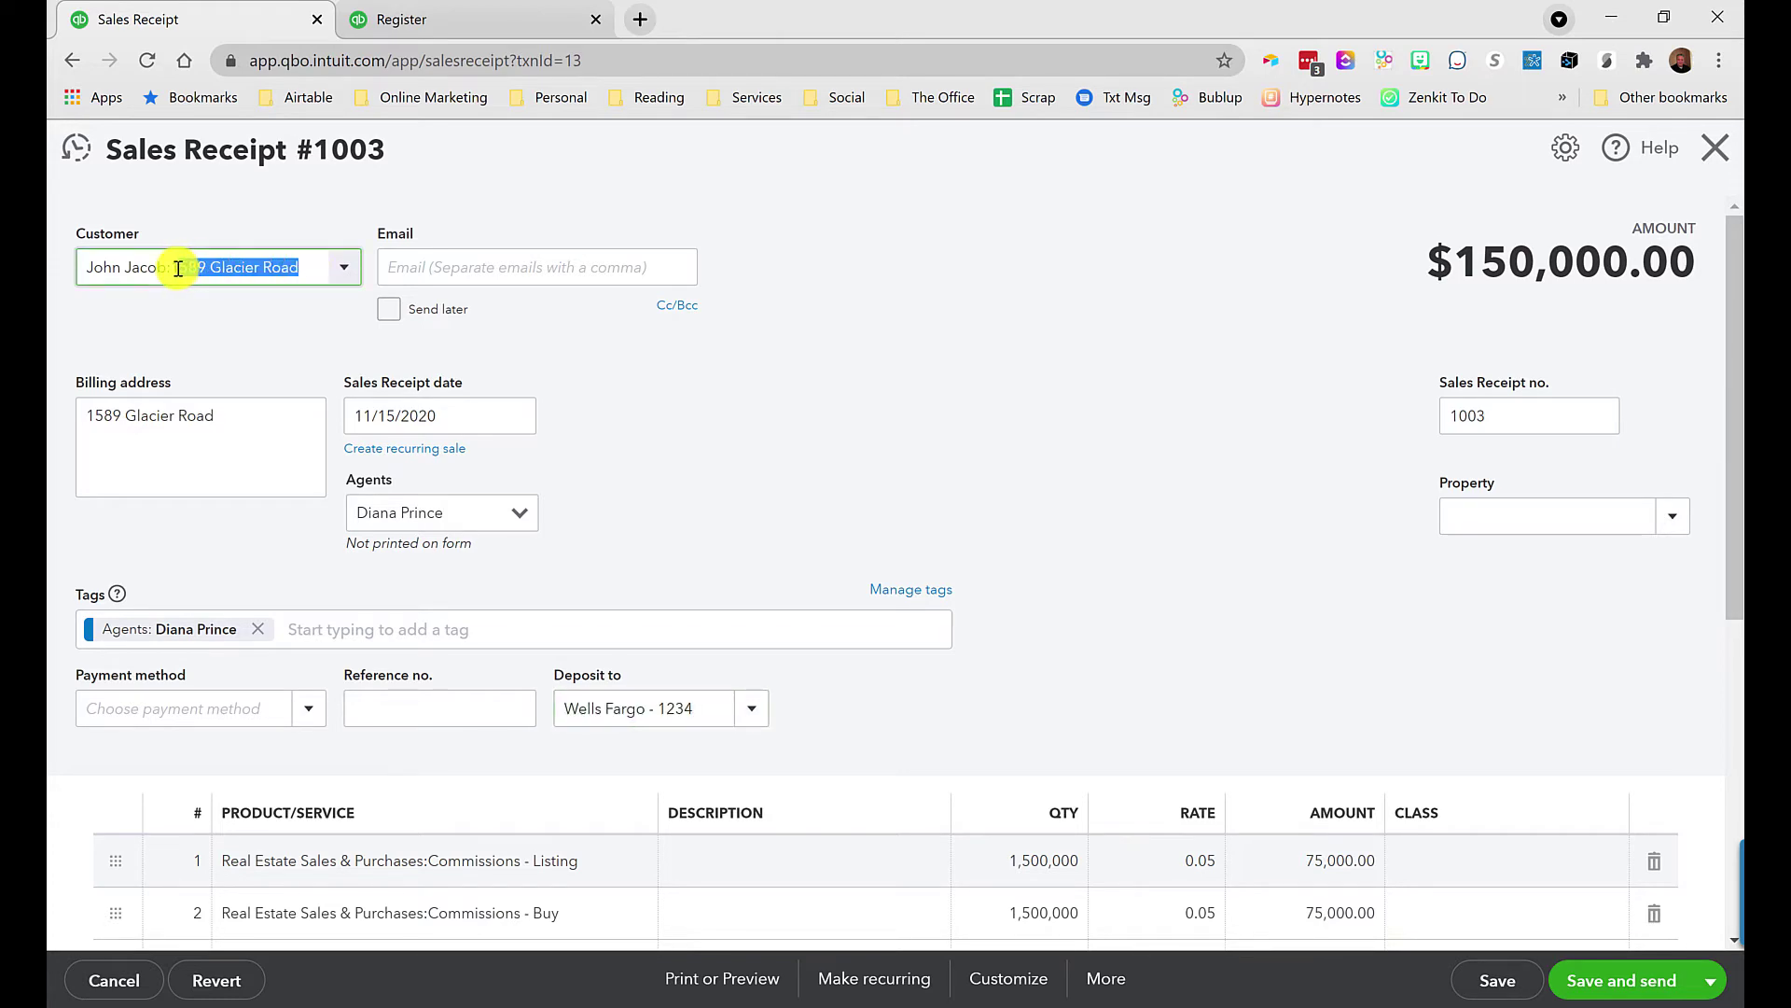
left_click(1017, 285)
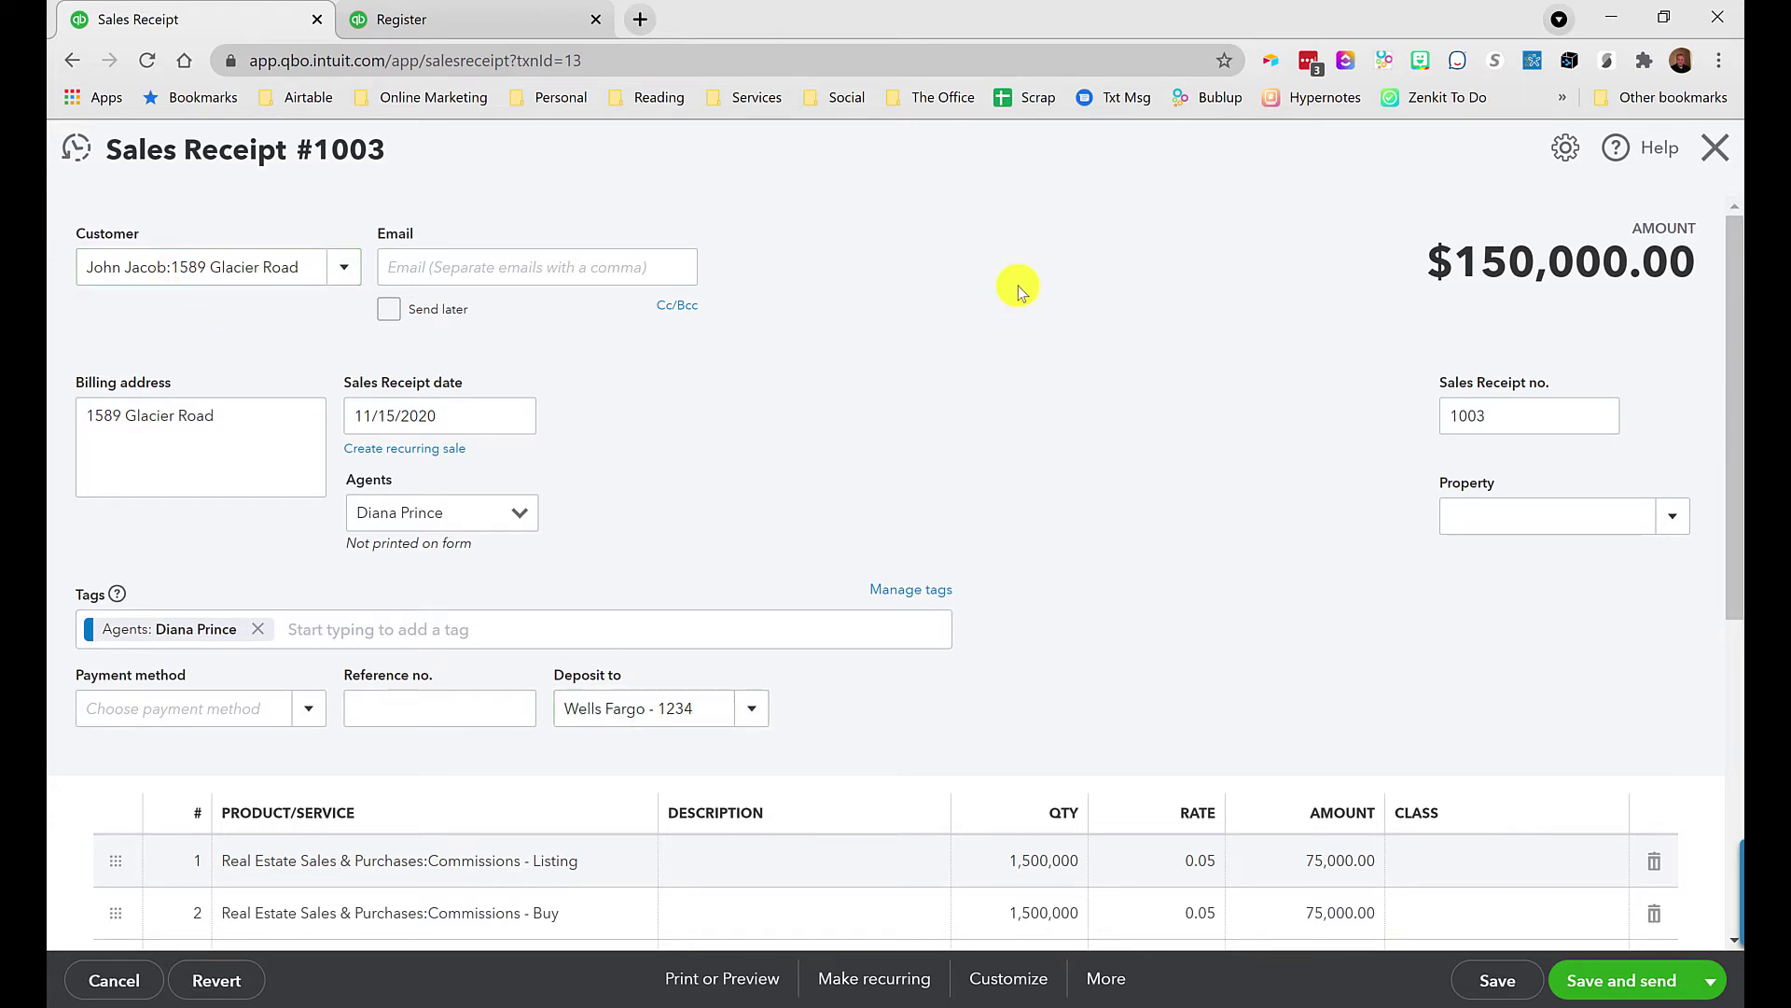
Set the sales receipt's deposit account back to Commission Clearing Account.
scroll(1052, 466, "down", 3)
left_click(761, 492)
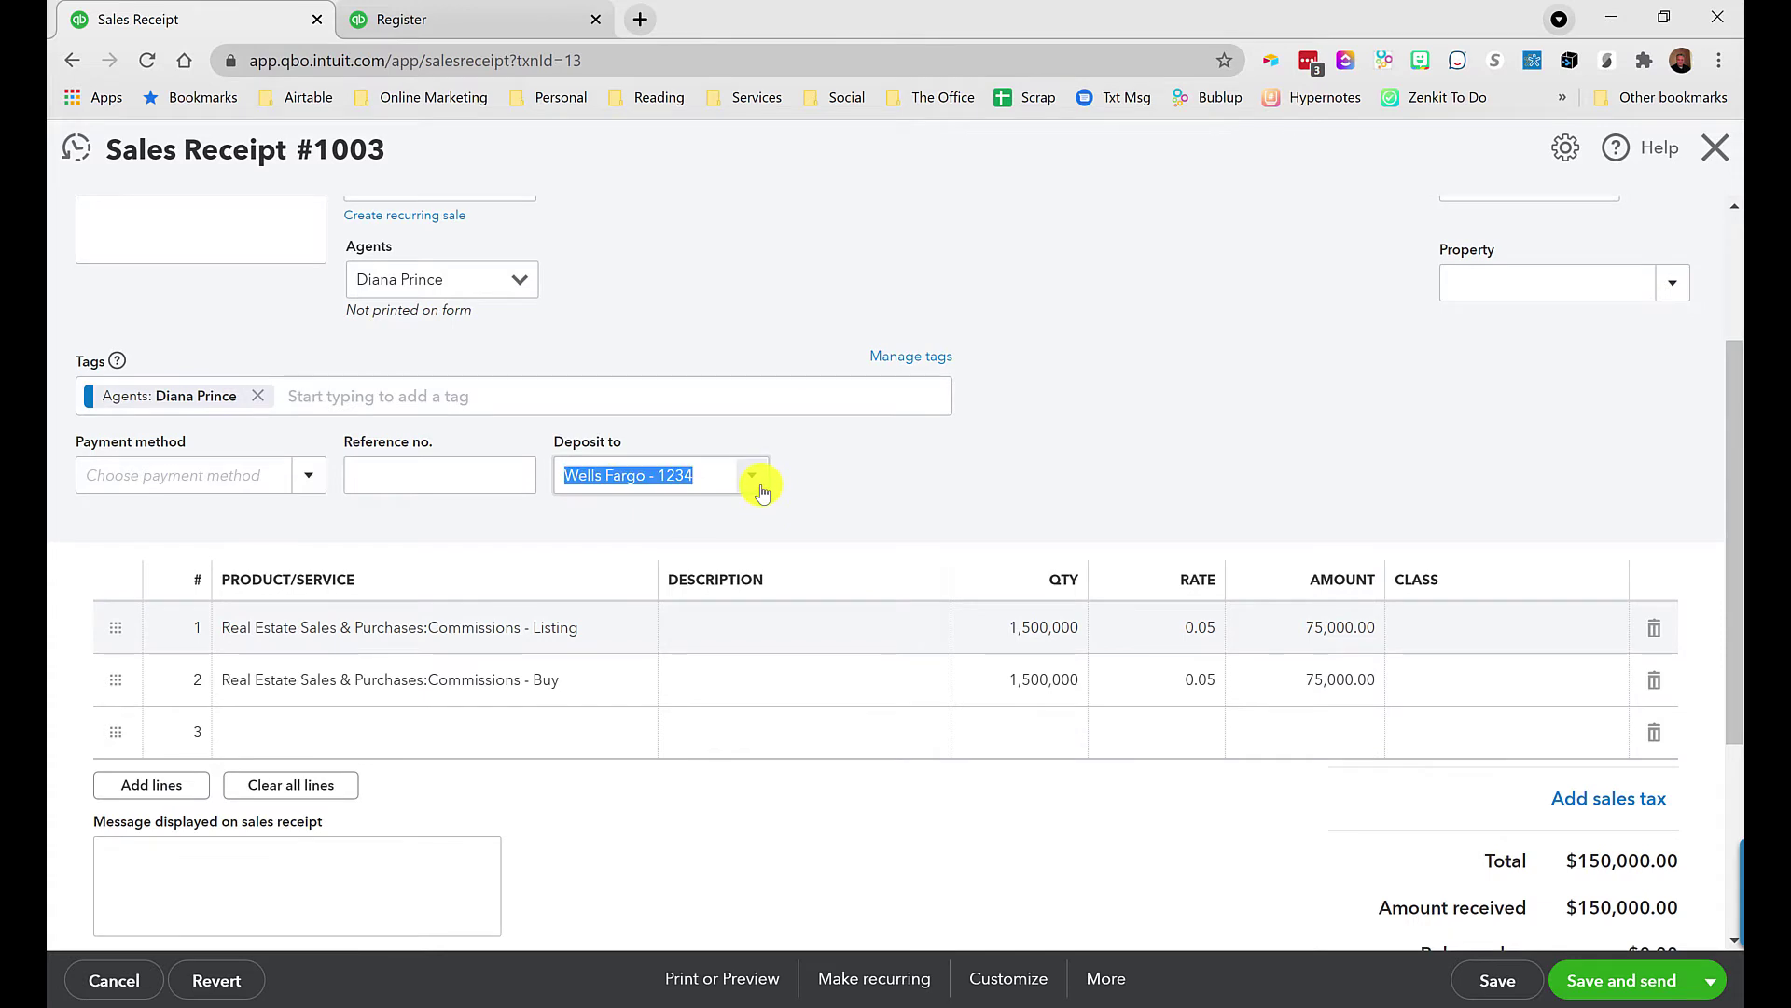
left_click(700, 560)
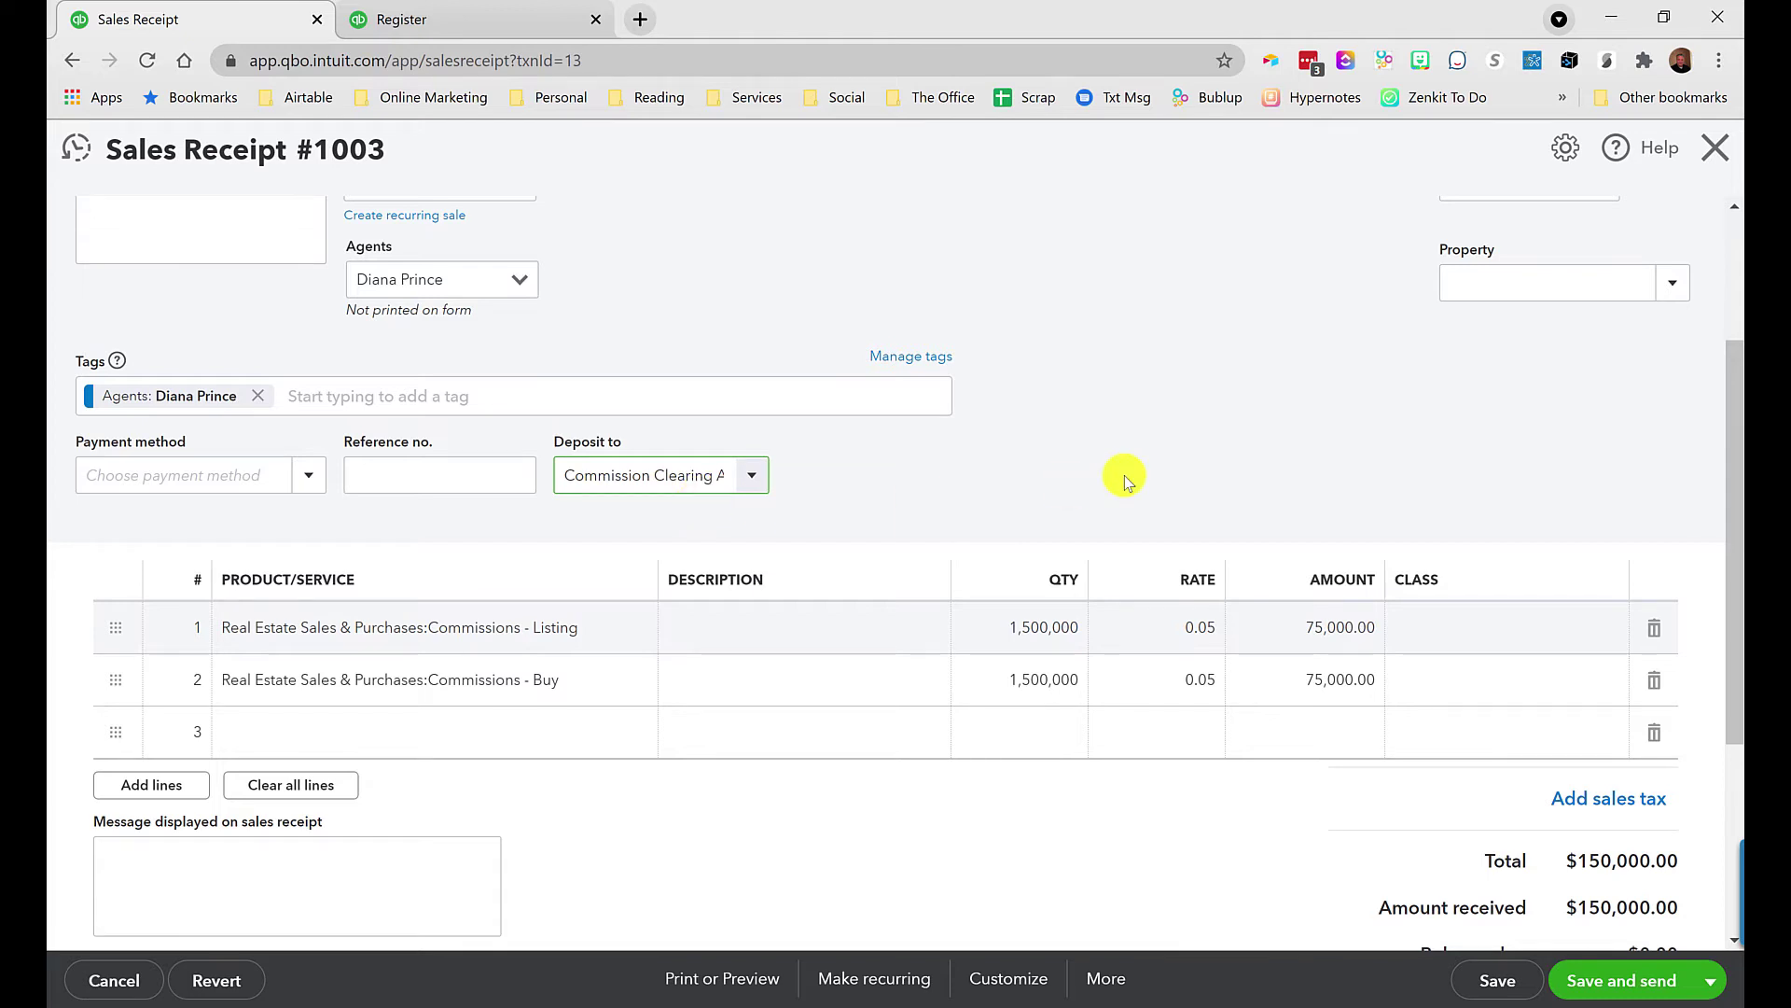
scroll(1568, 736, "down", 3)
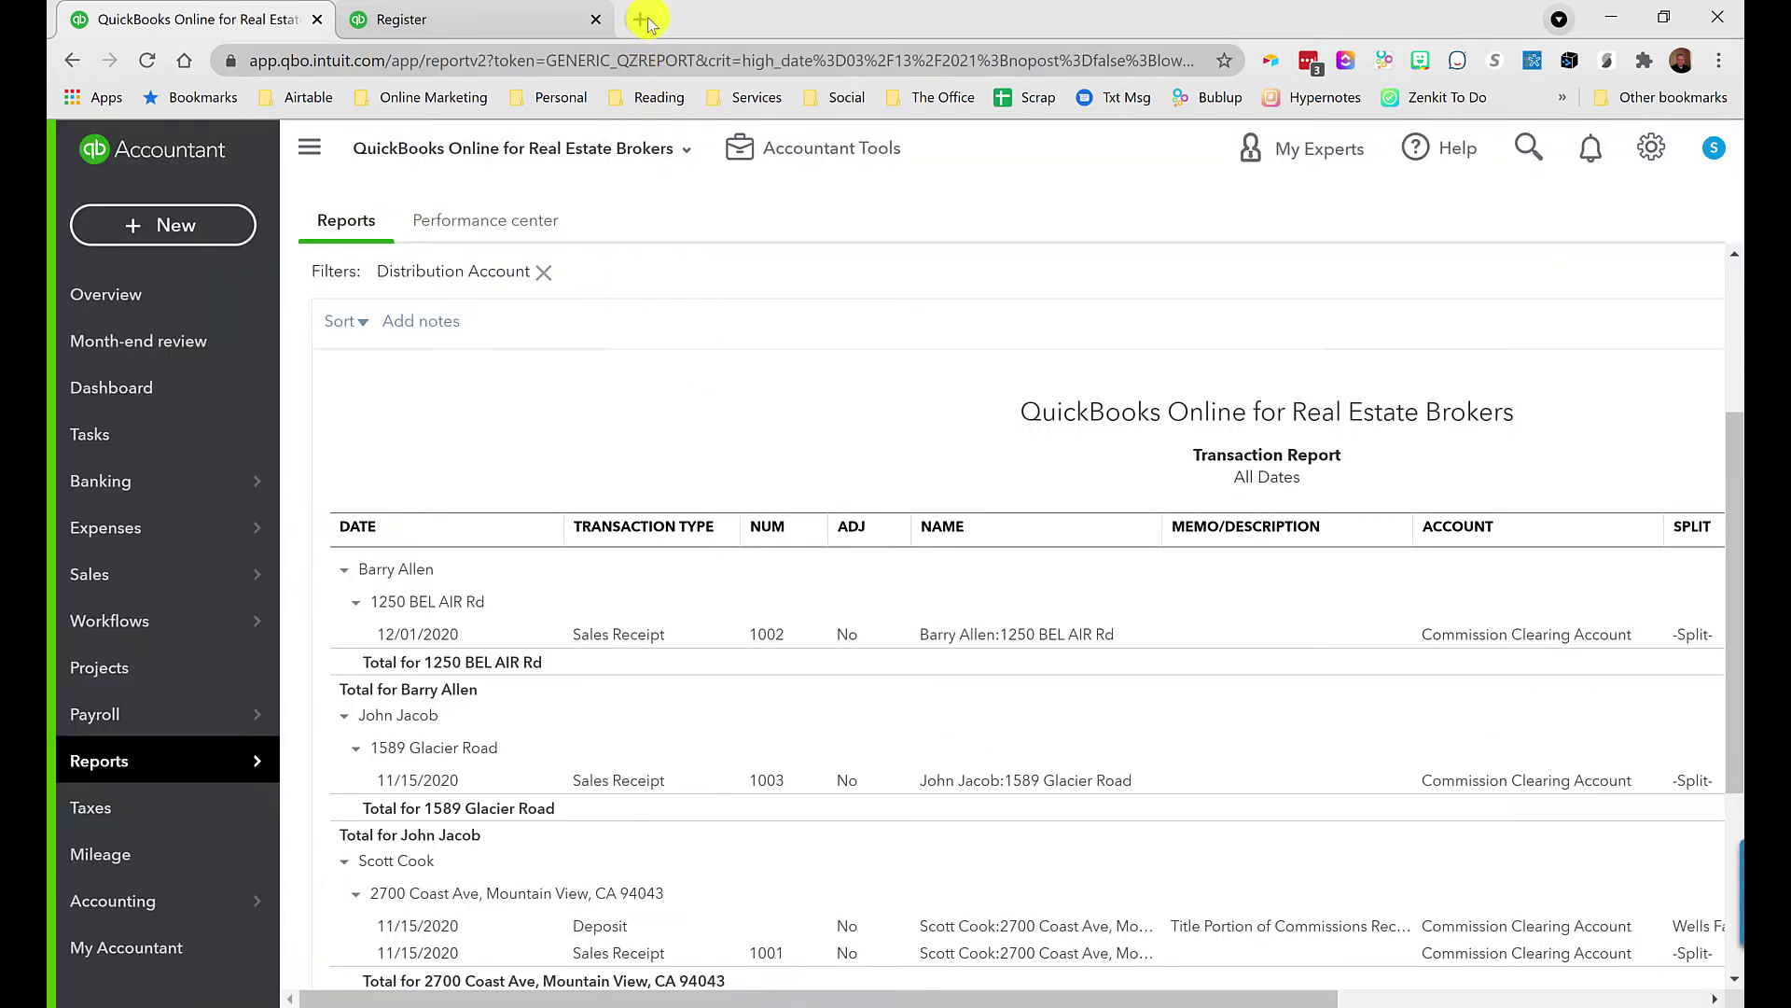
Open the bookmarked Scrap spreadsheet in a new browser tab and clear the contents of column C.
left_click(640, 19)
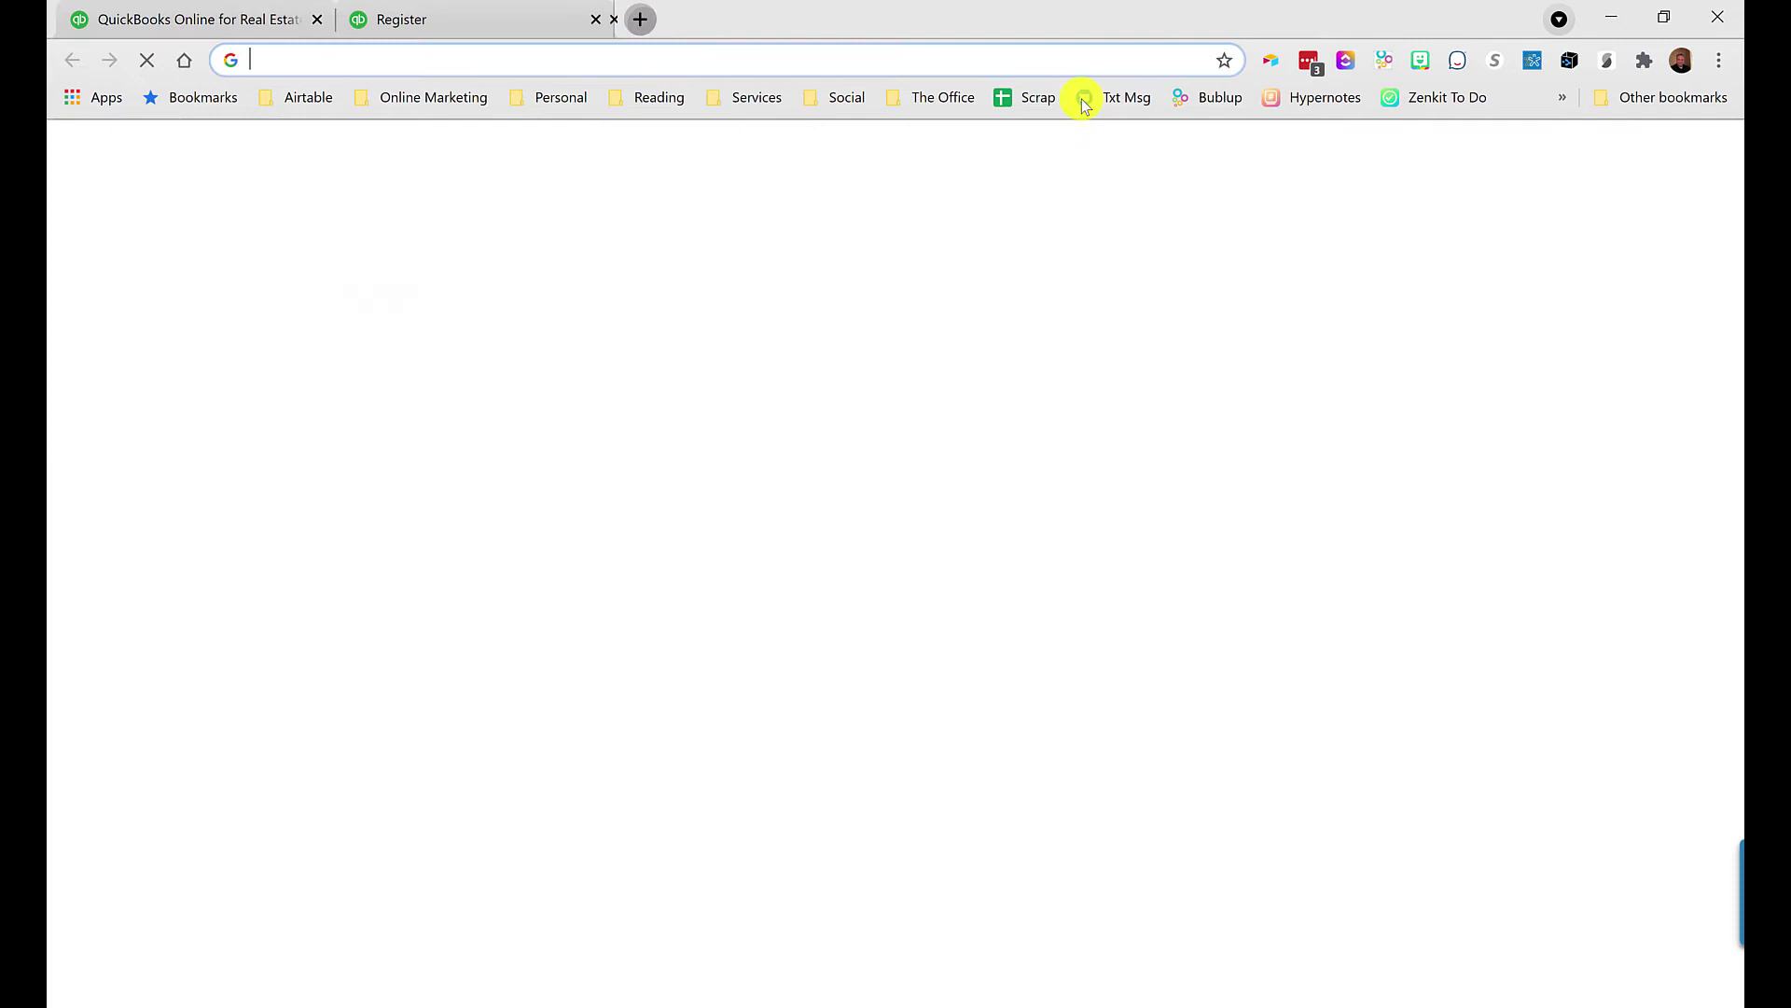
left_click(1017, 103)
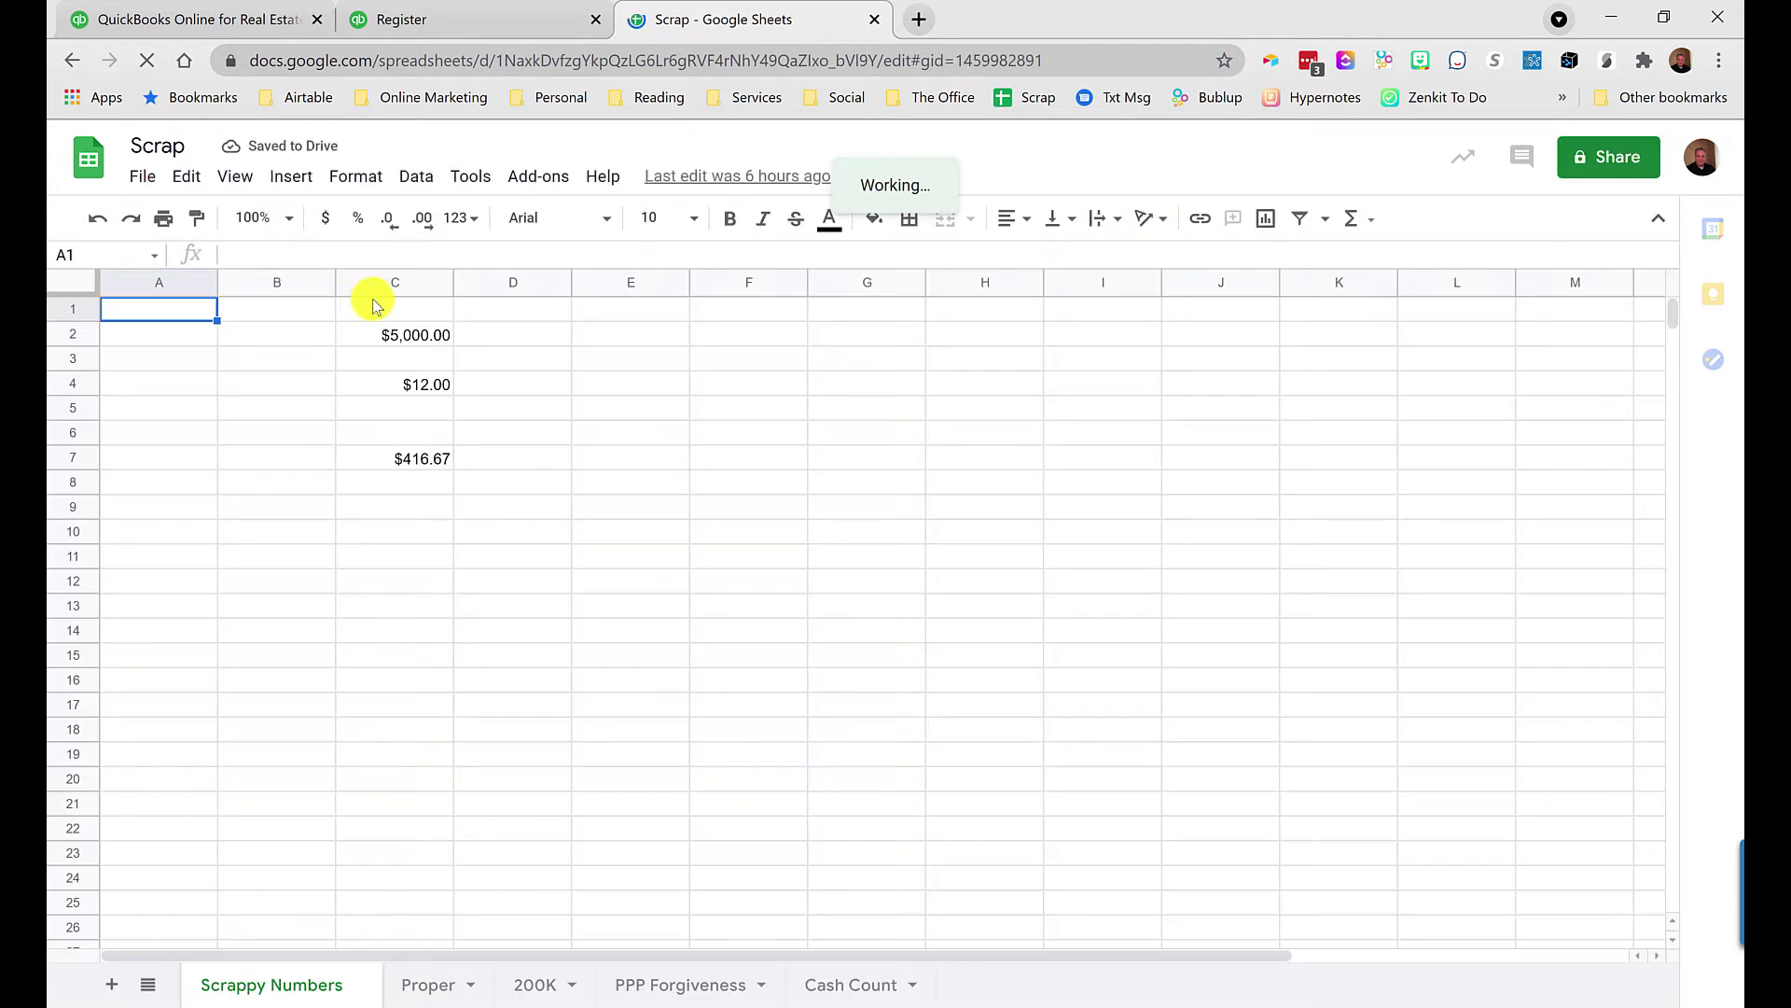
left_click(362, 283)
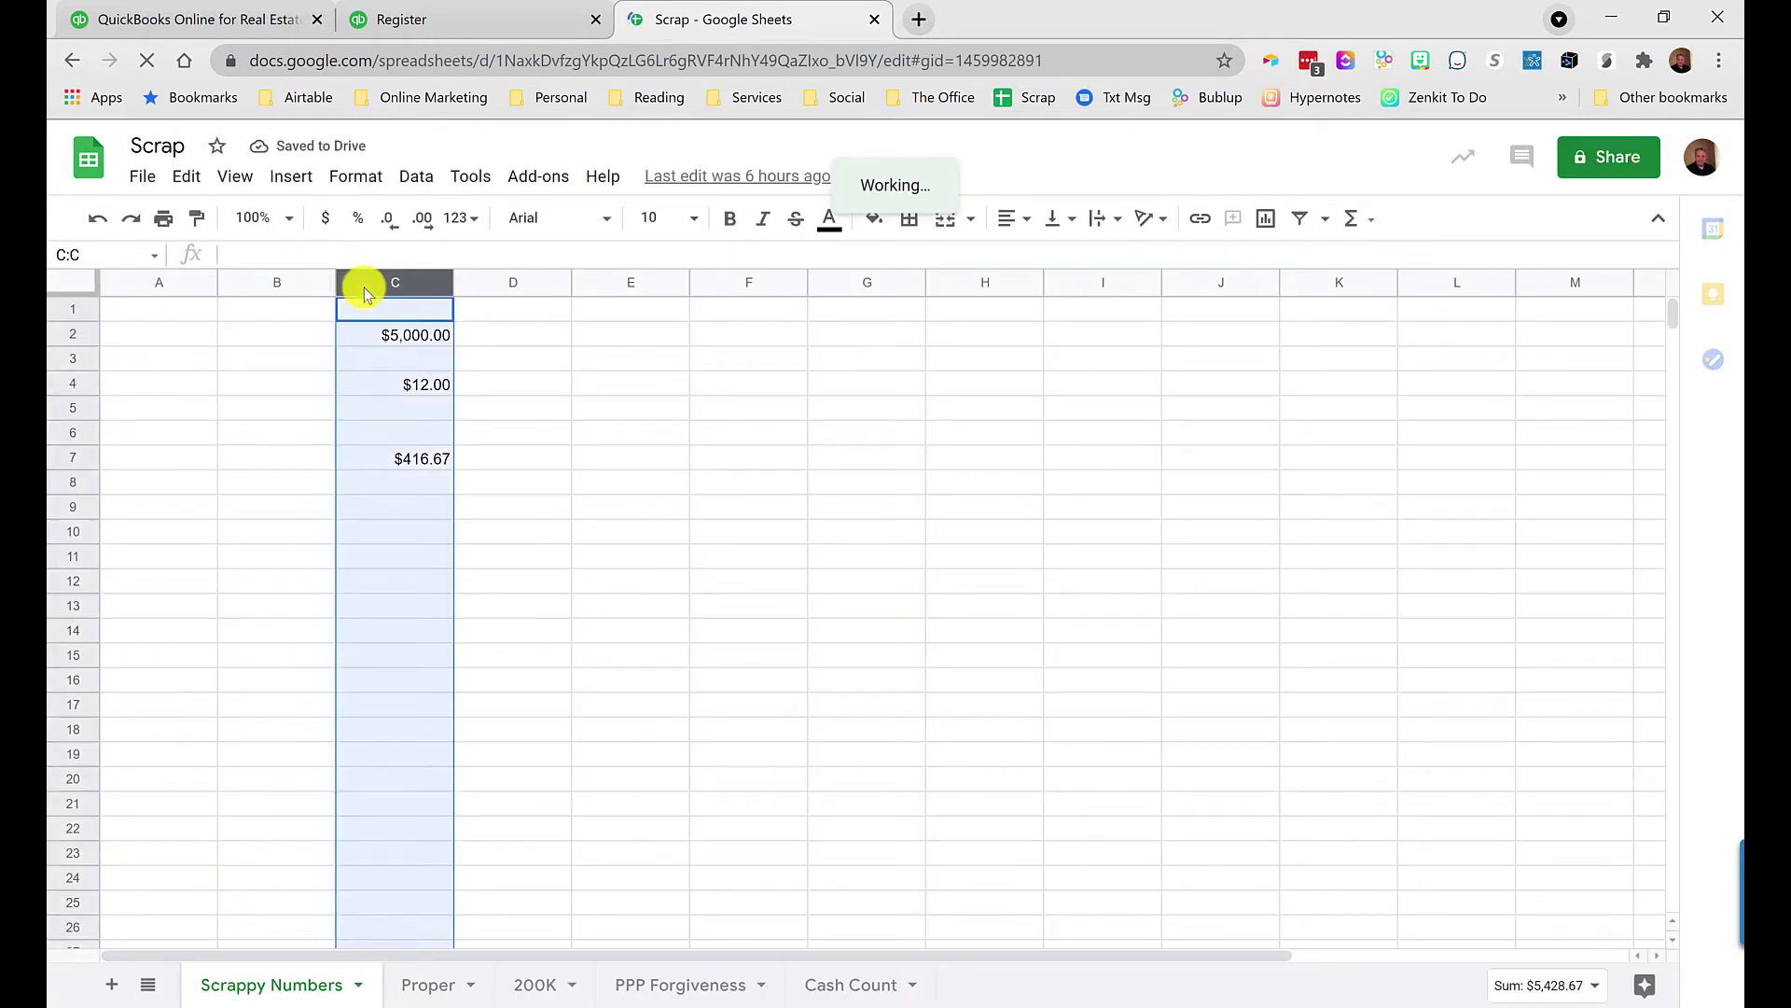
key("Delete")
Enter 150000 in cell C3 and label it "Gross BC" in B3.
key("Down")
key("Down")
type("150000")
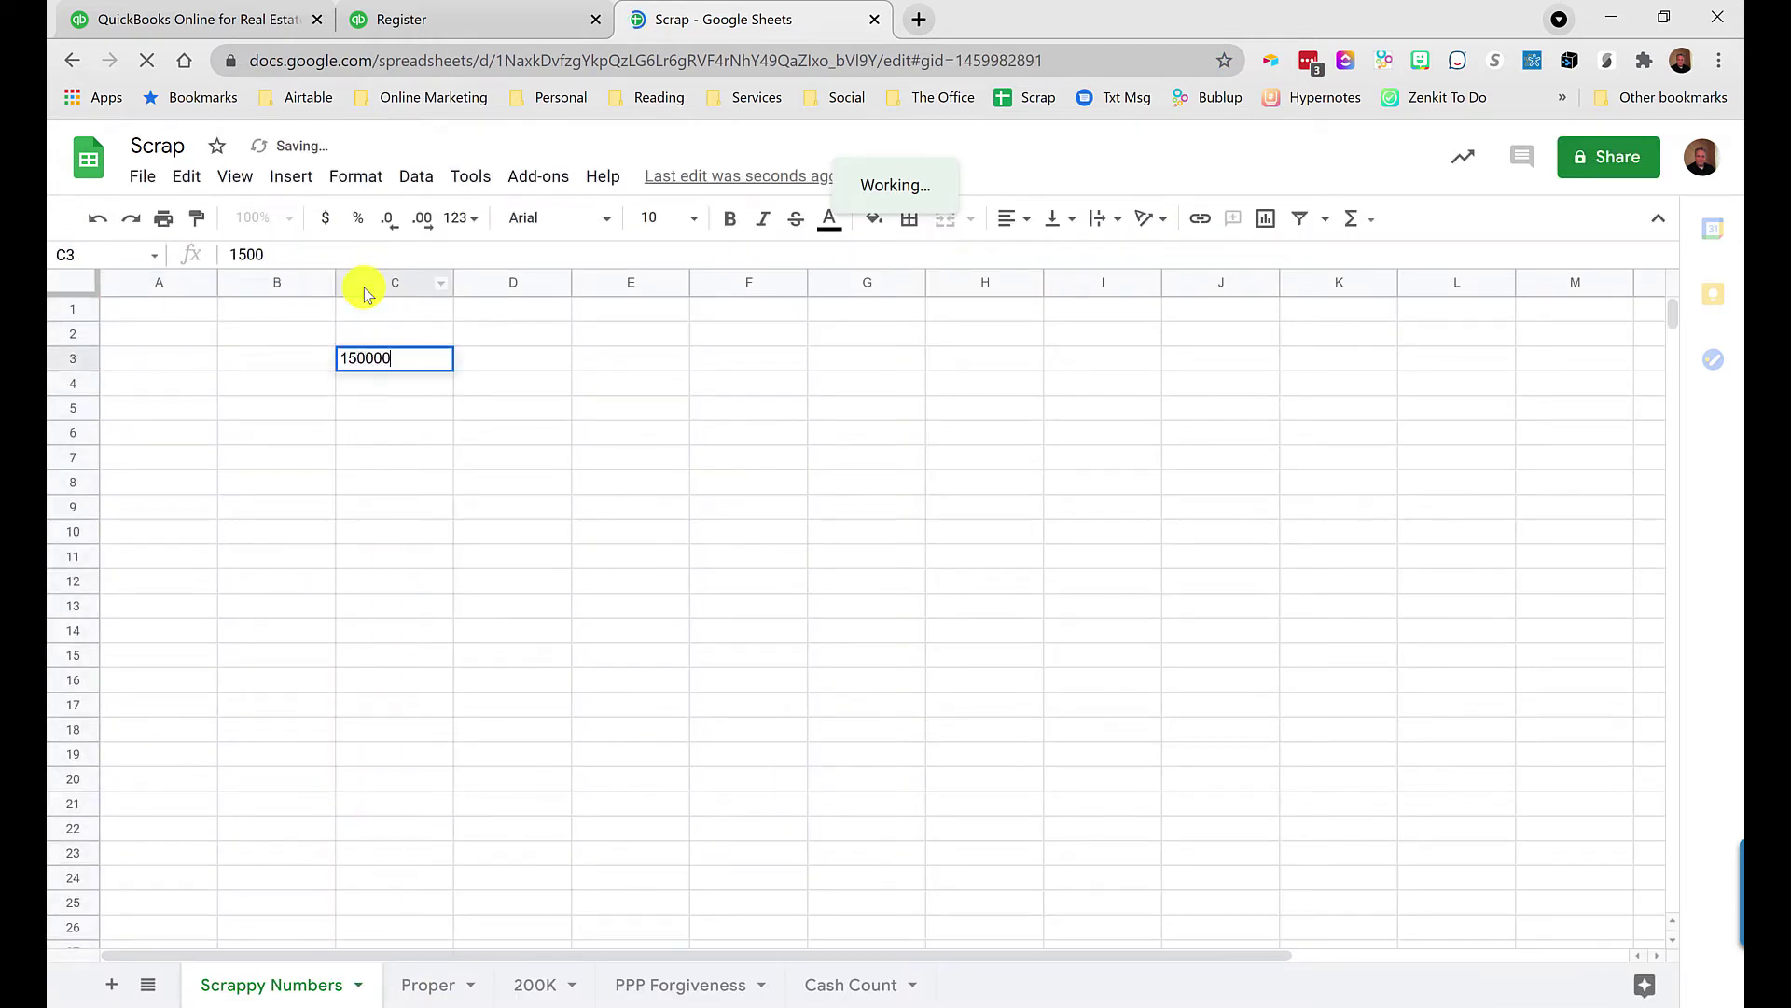
key("Return")
key("Up")
key("Left")
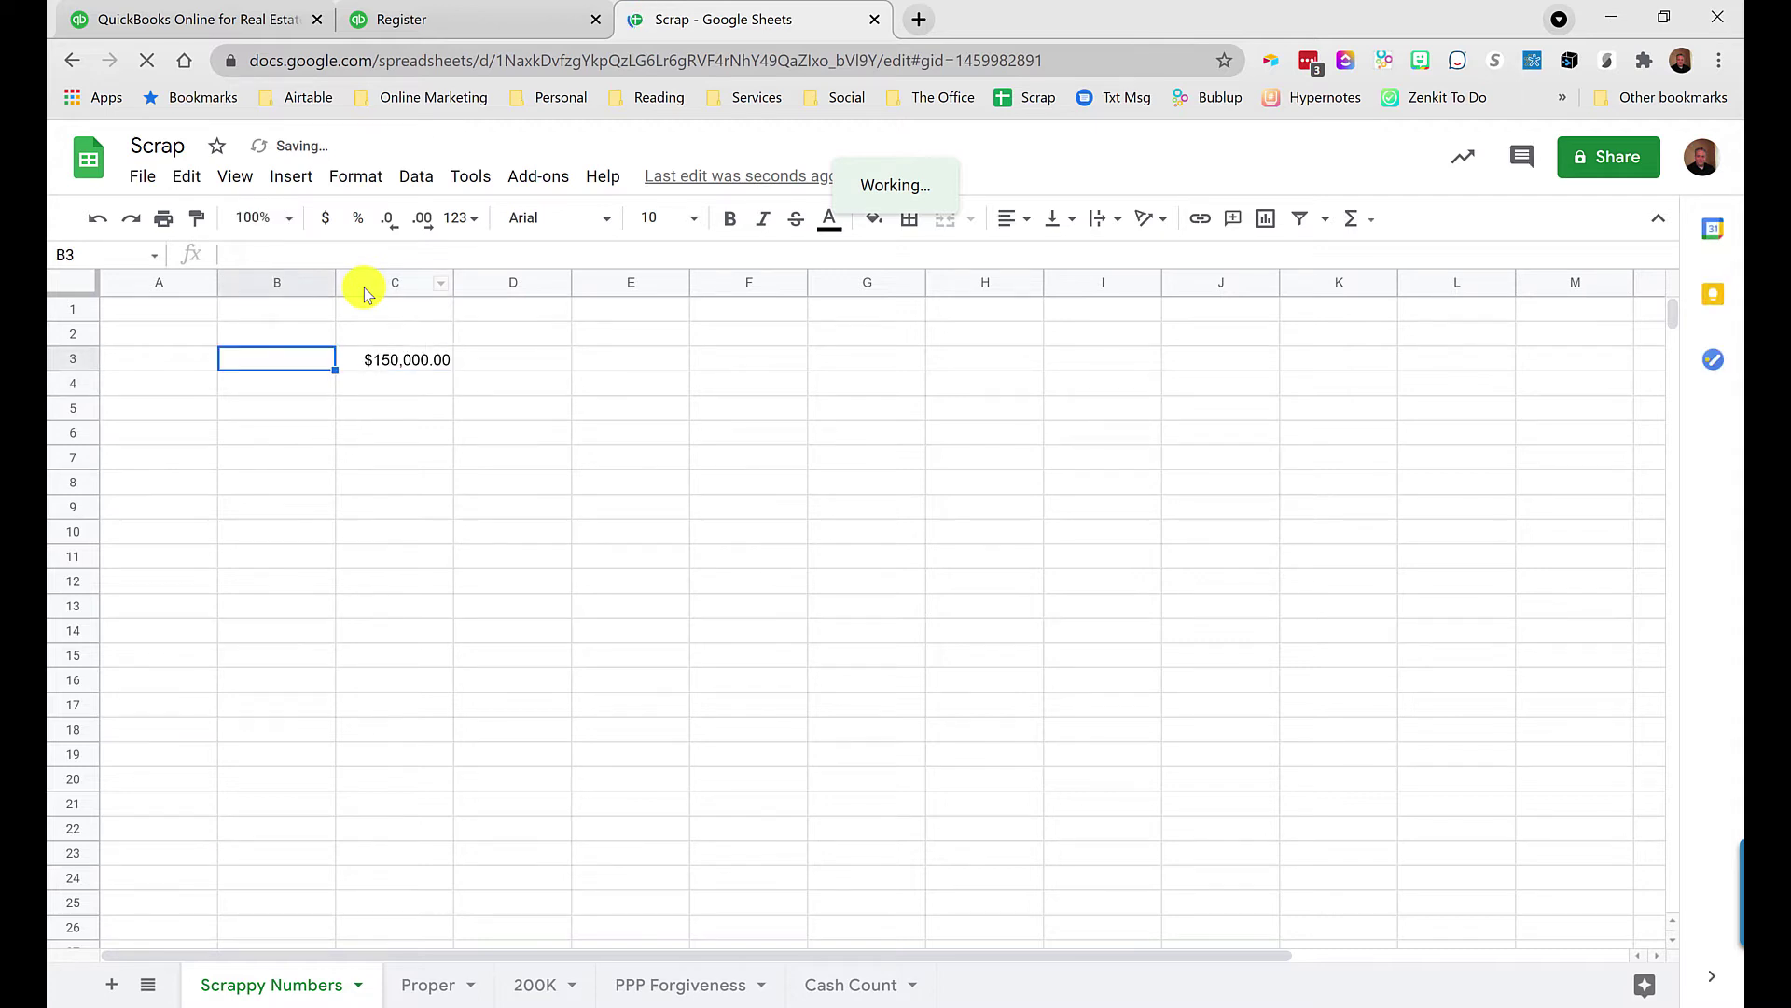
type("G")
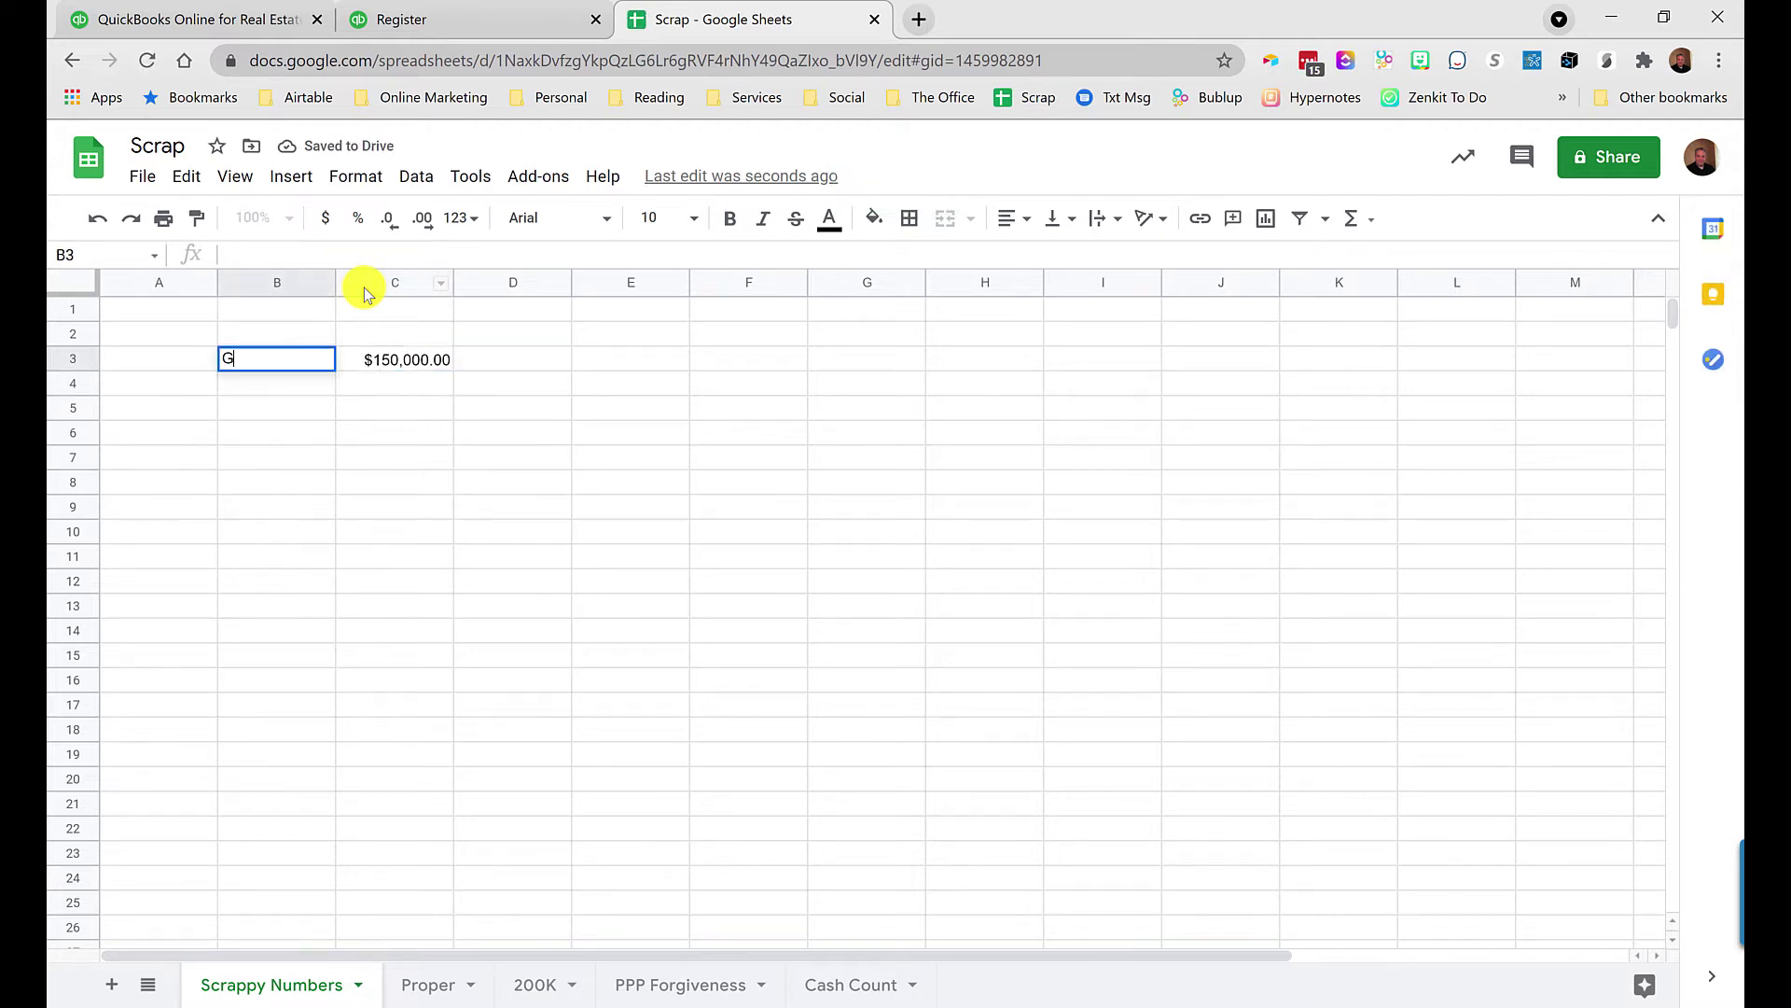
type("ross BC")
key("Return")
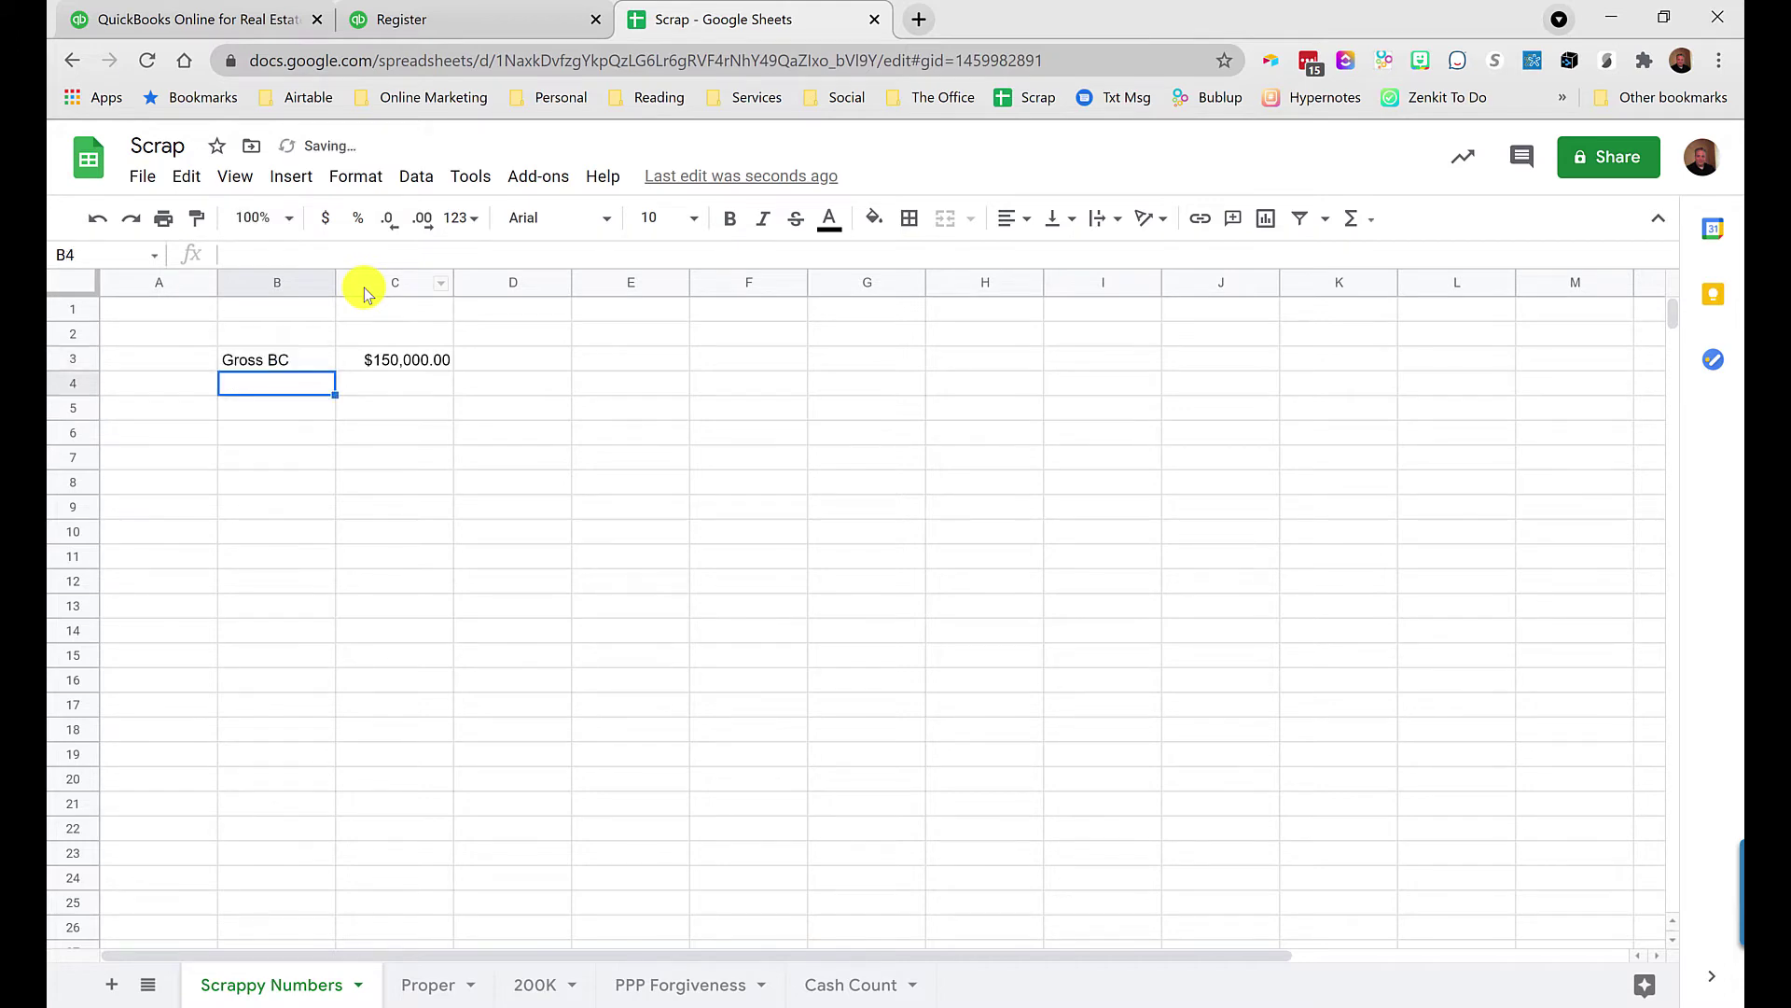
Enter the label "Agent" in B4 and the agent's rate of 0.8 in C4.
type("Agent")
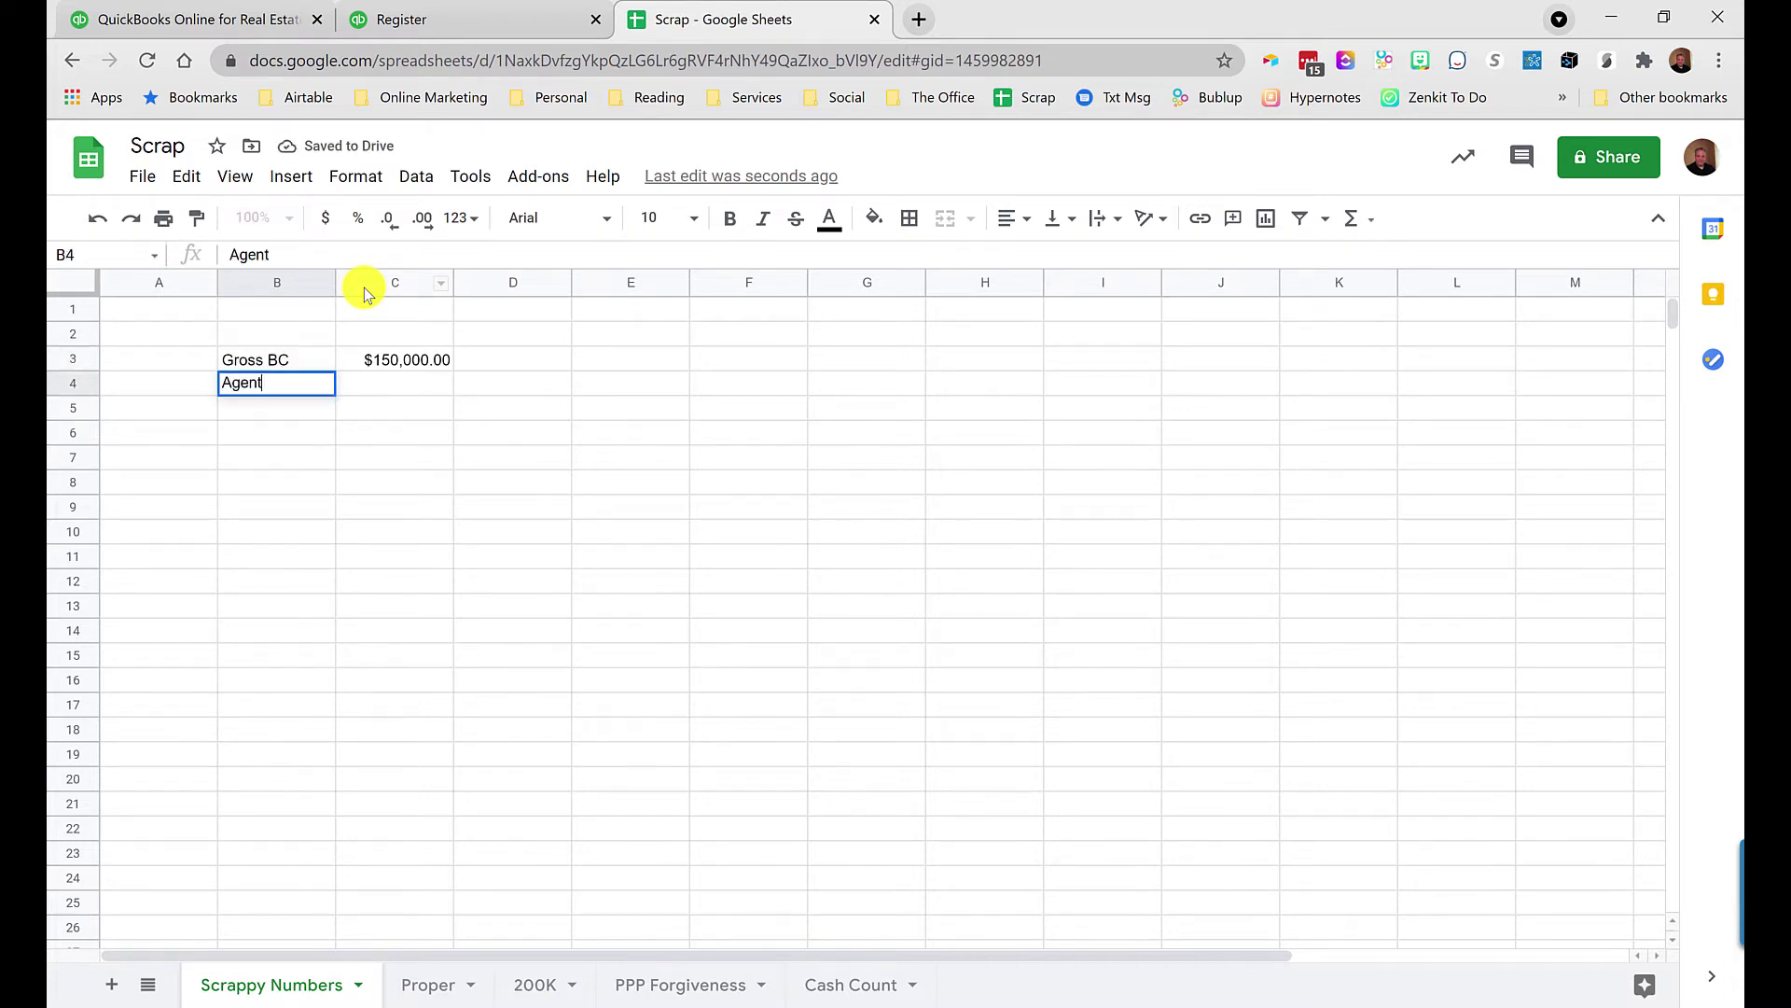
key("Tab")
type(".2")
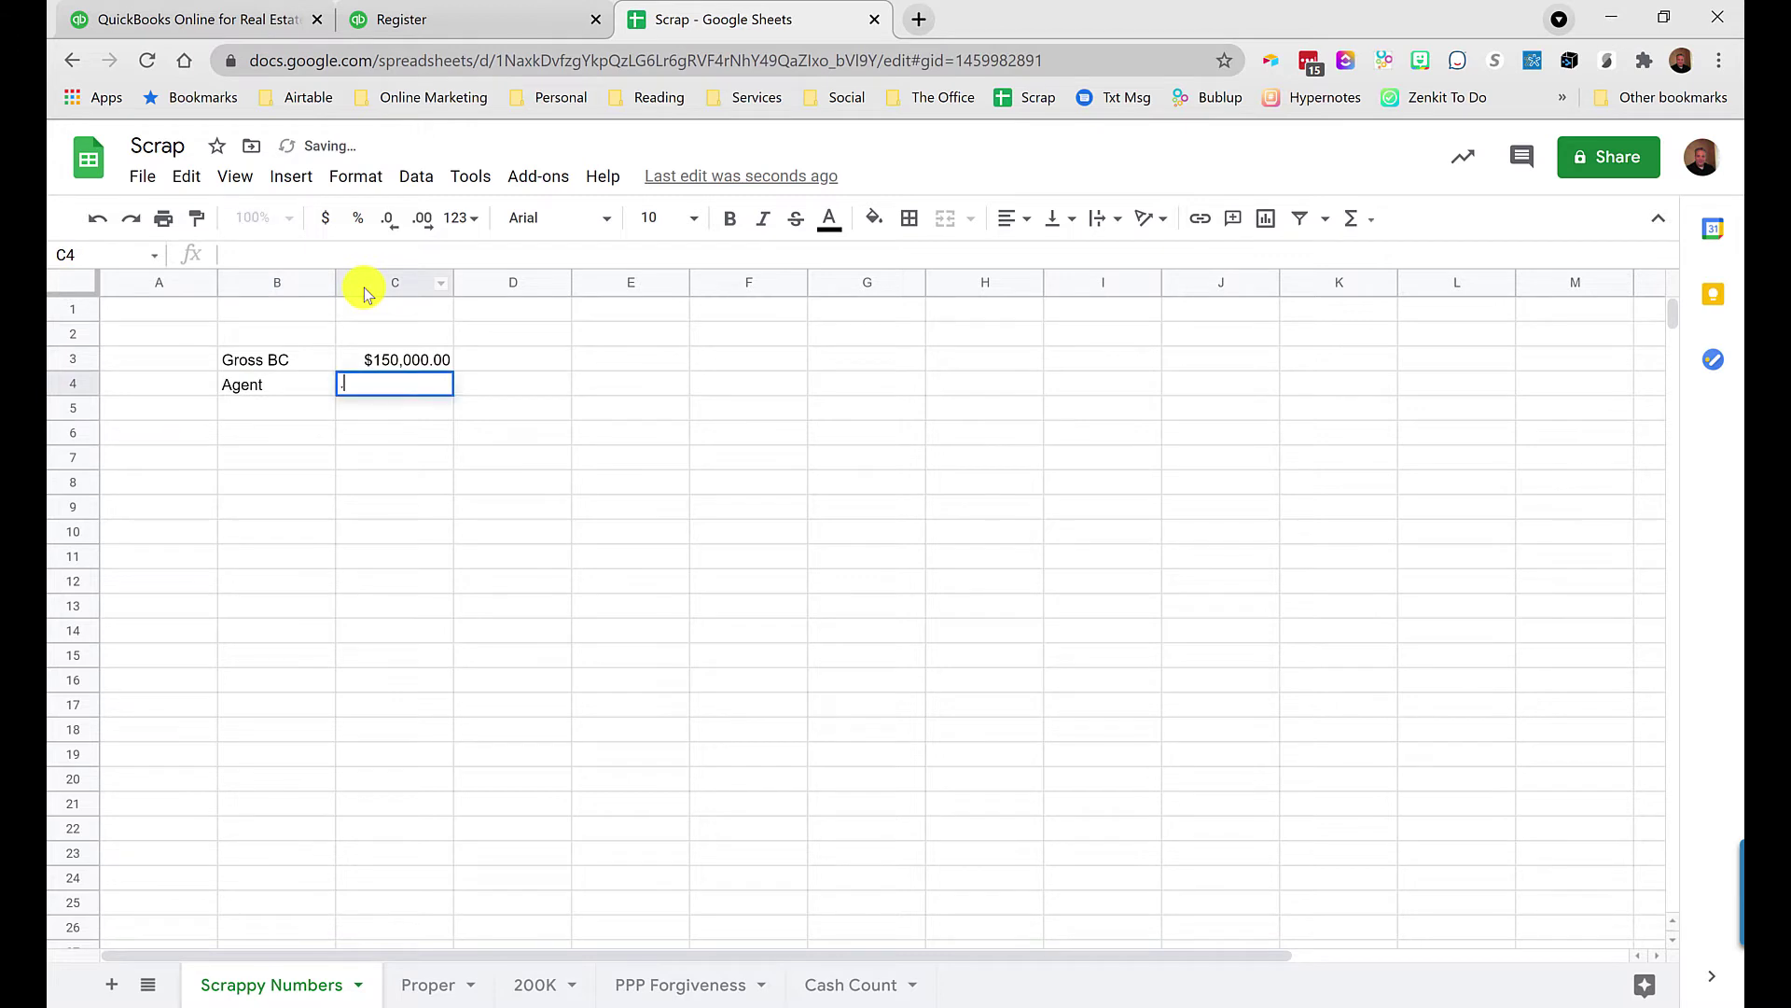
key("Return")
type("0.8")
key("Return")
key("Up")
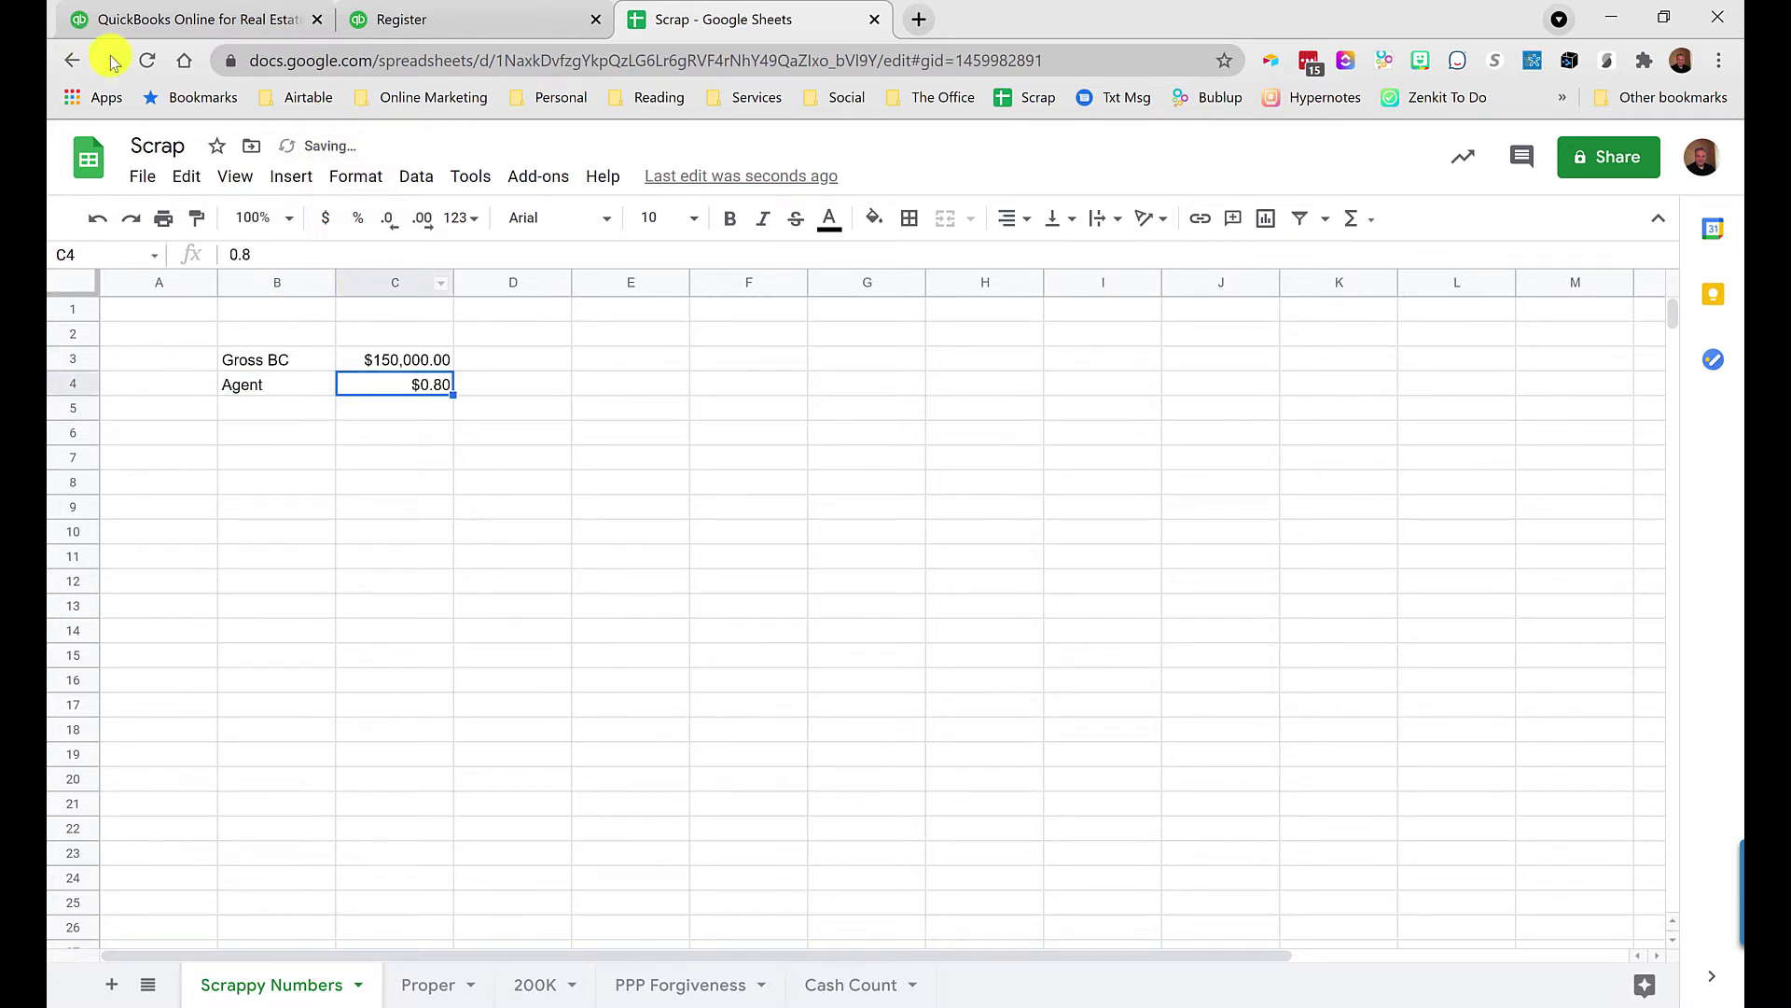
Format the agent rate in C4 as a percentage.
left_click(462, 218)
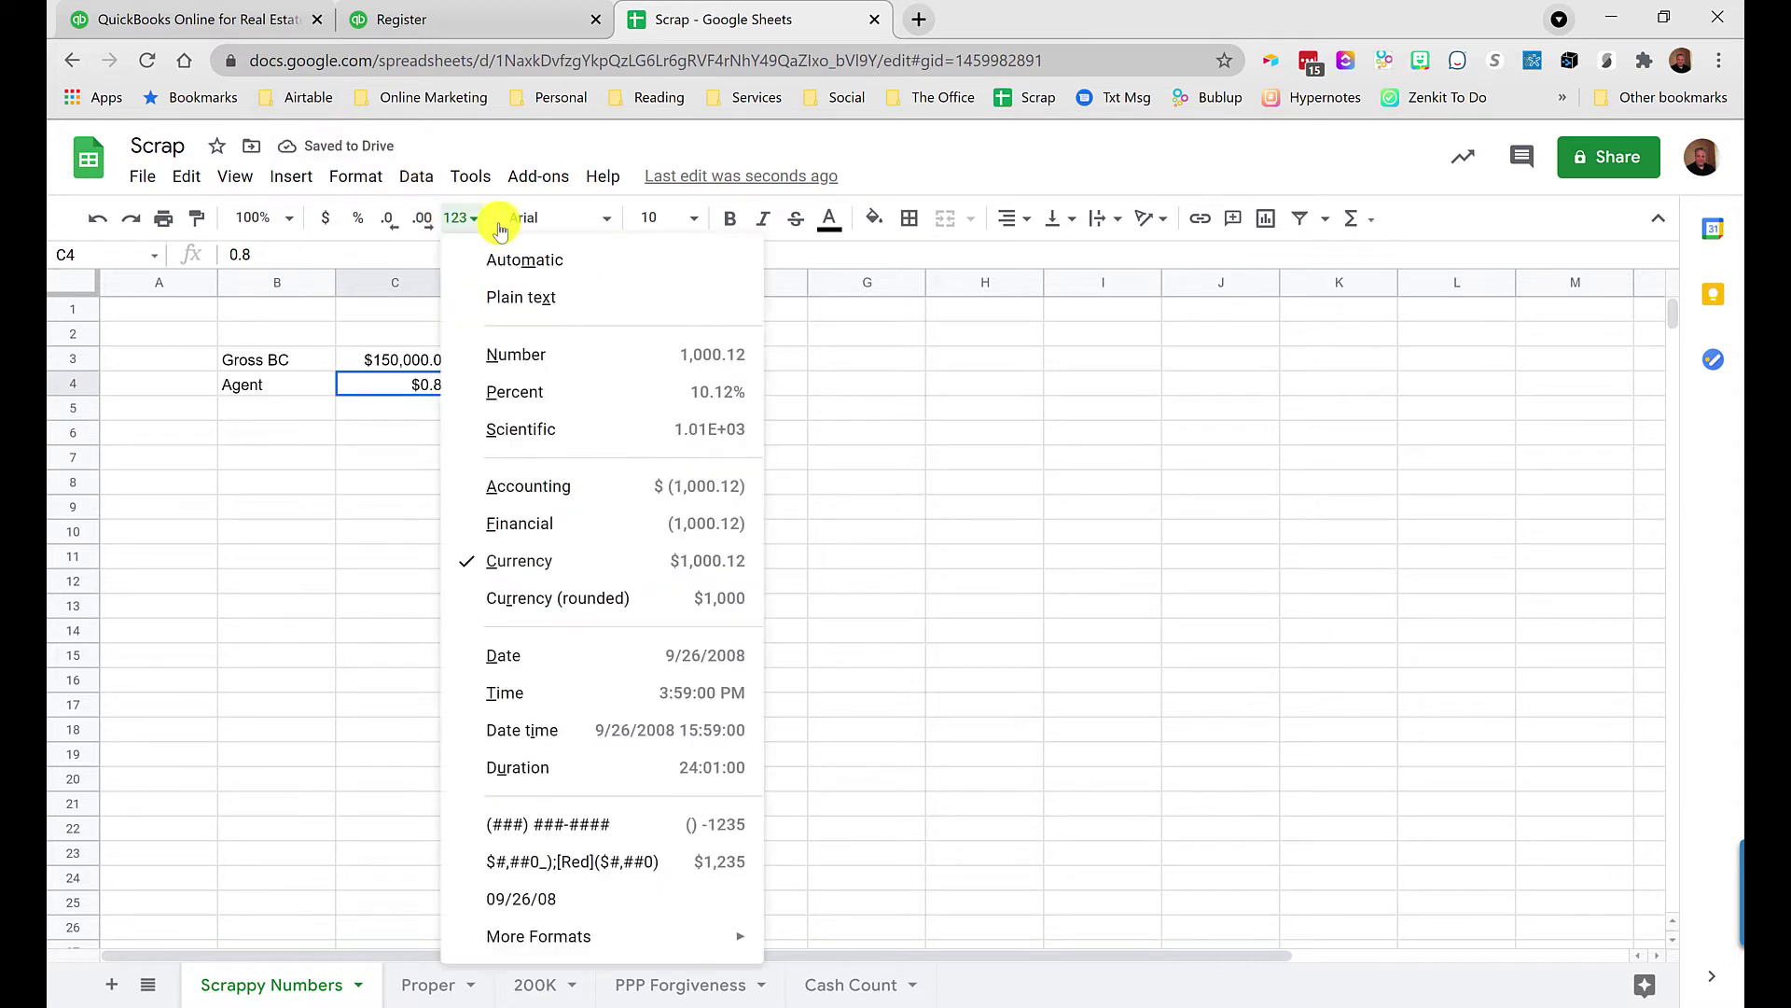
left_click(515, 354)
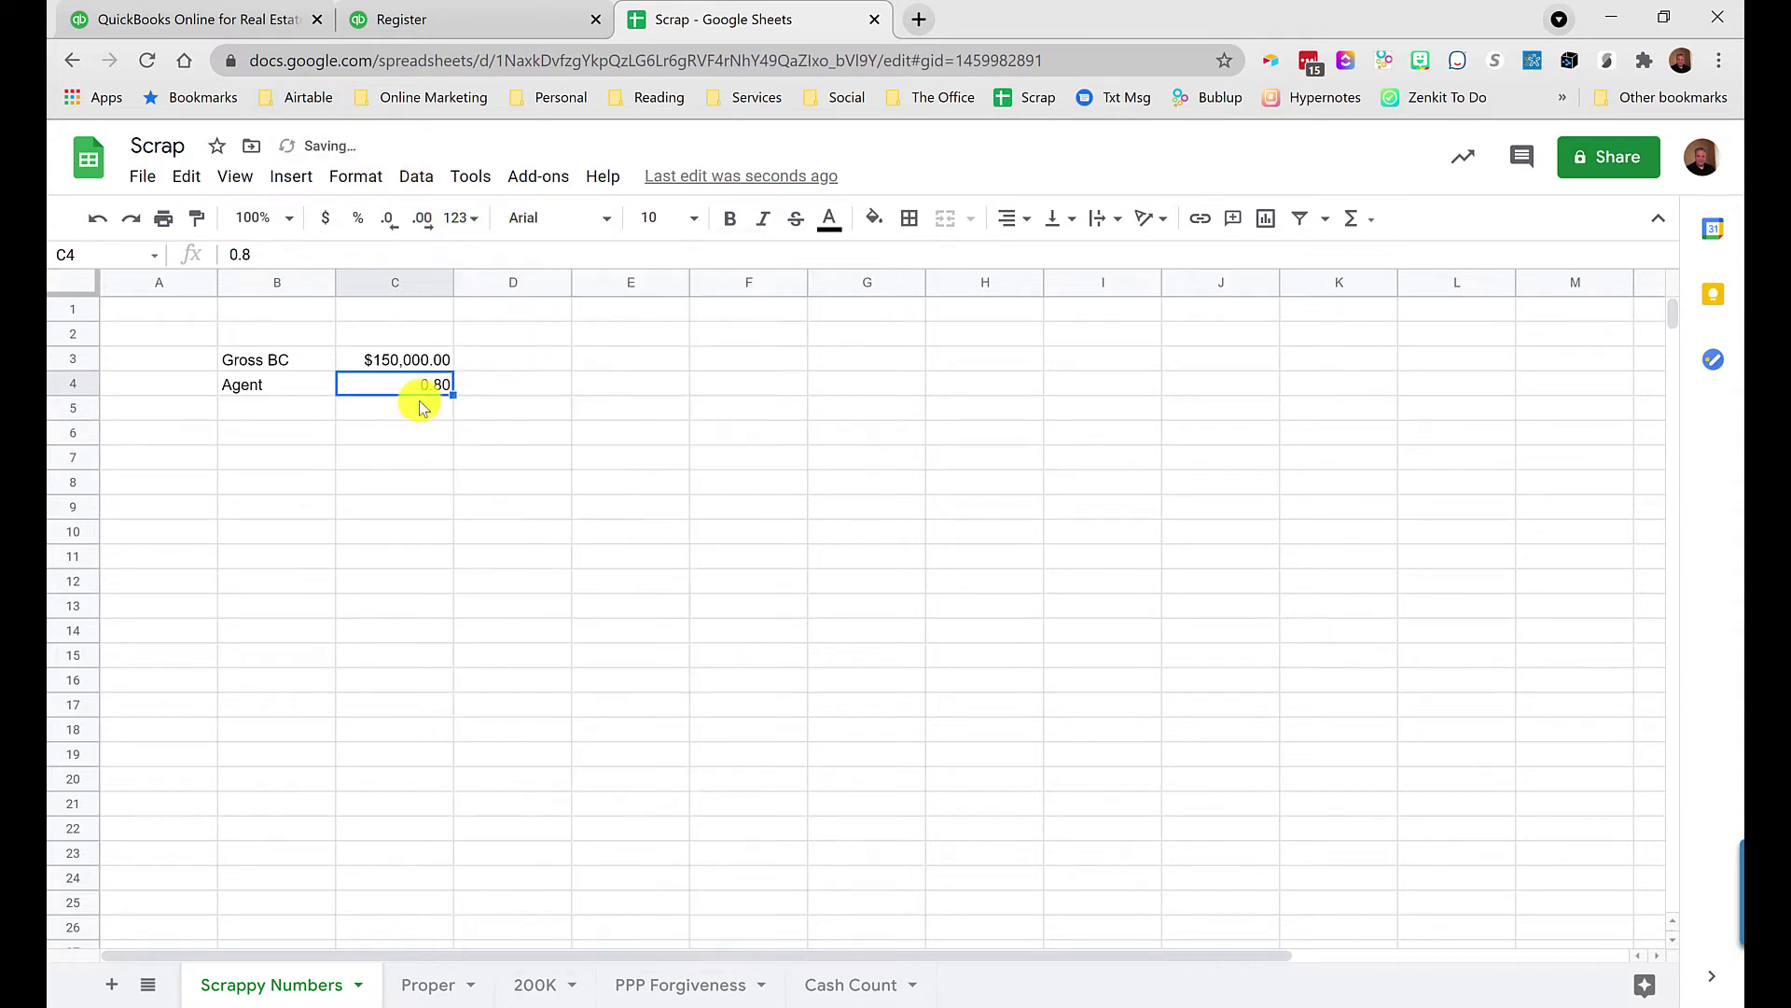
left_click(357, 217)
Label B6 "Agent Comm" and calculate the agent's commission in C6 with the formula =C3*C4.
left_click(272, 433)
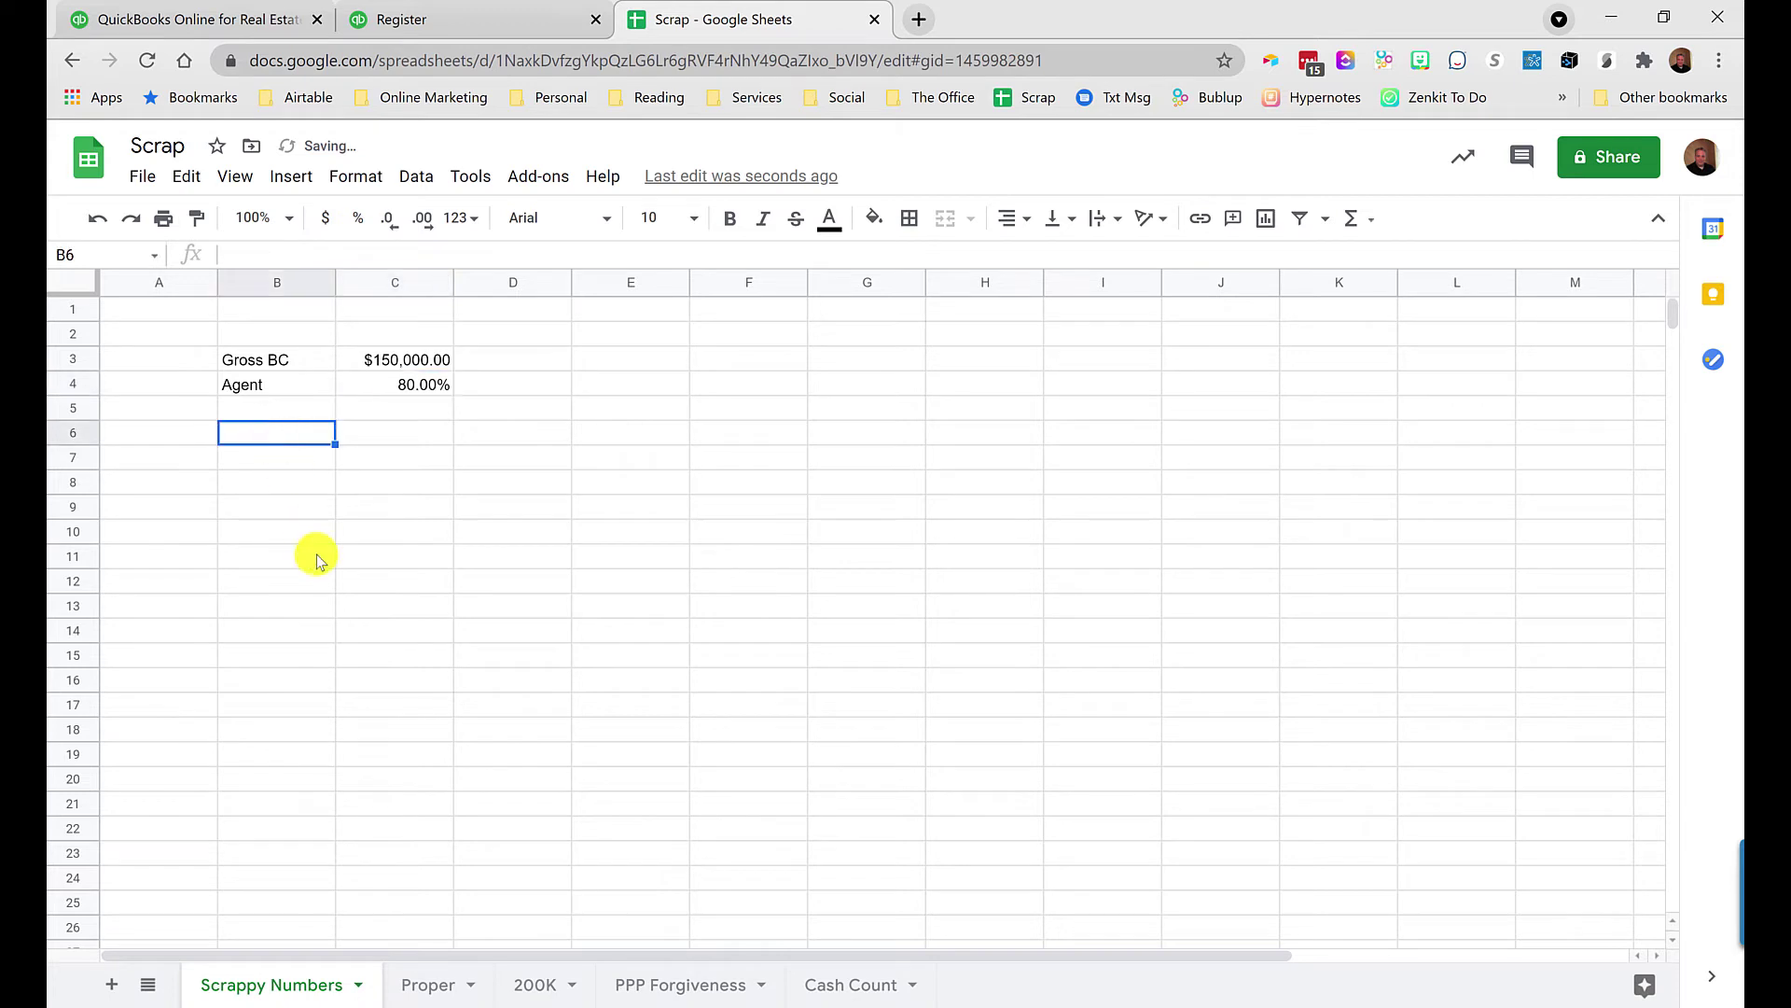
type("Agent Comm")
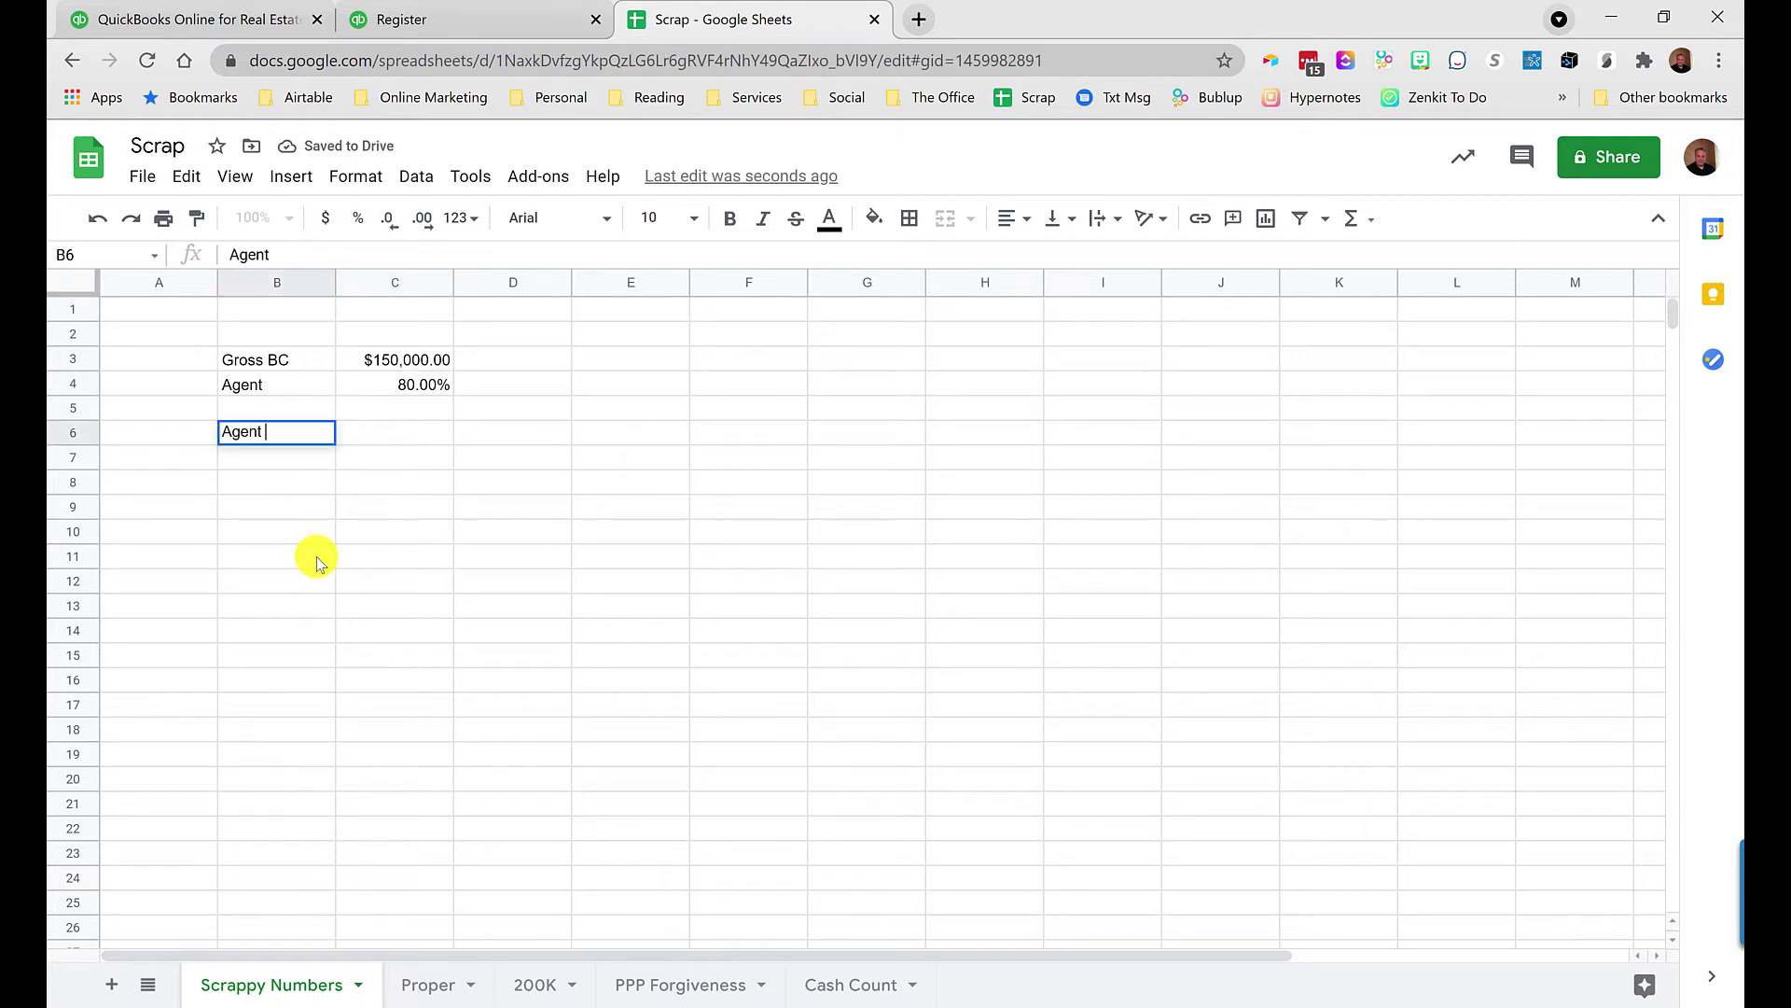
key("Tab")
type("=")
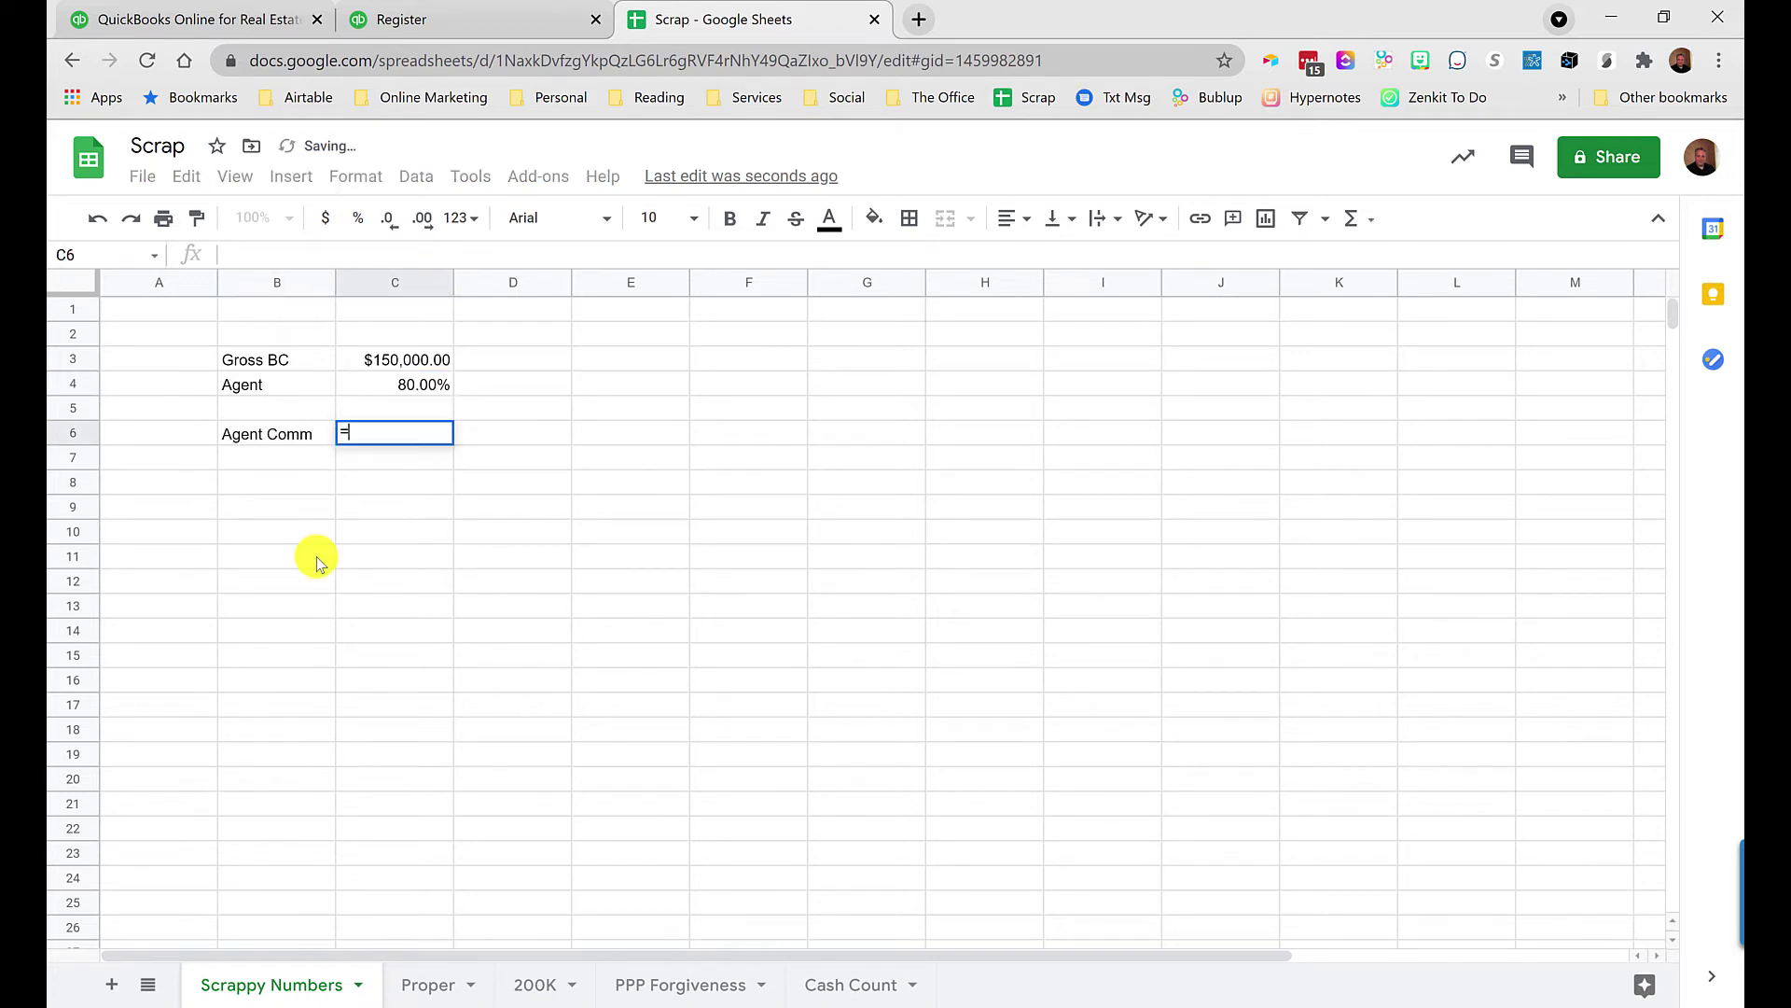
type("C3*C4")
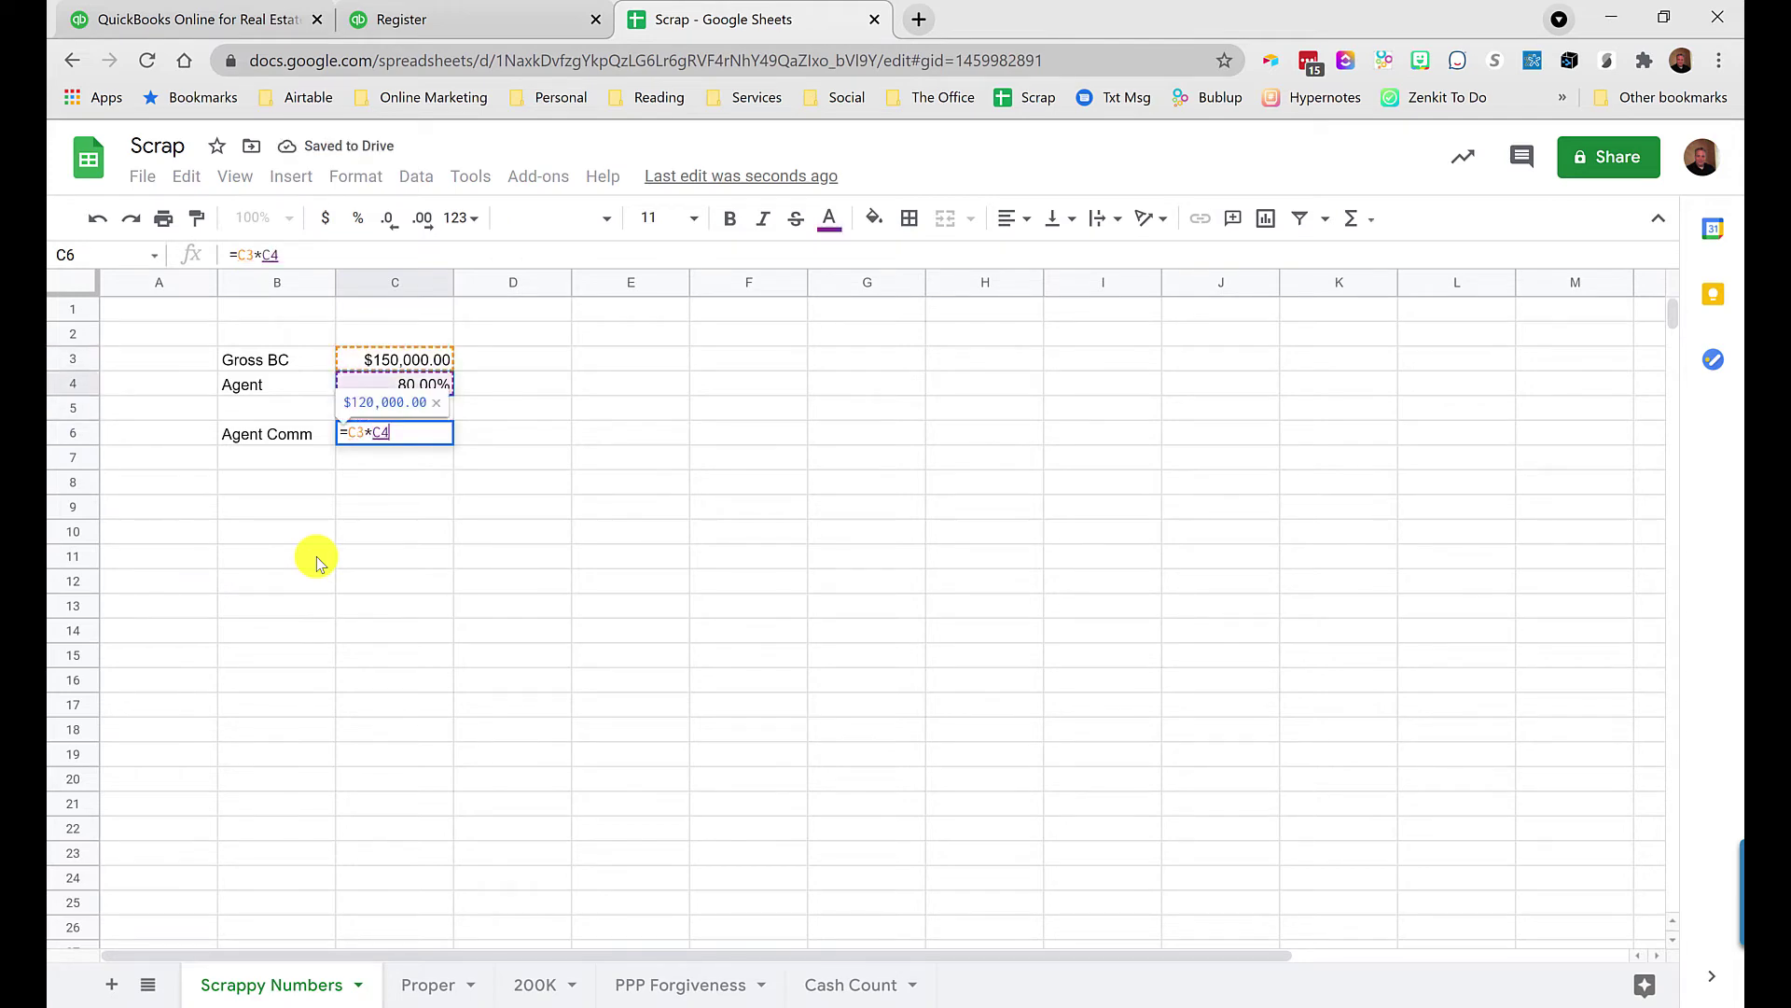
key("Return")
key("Up")
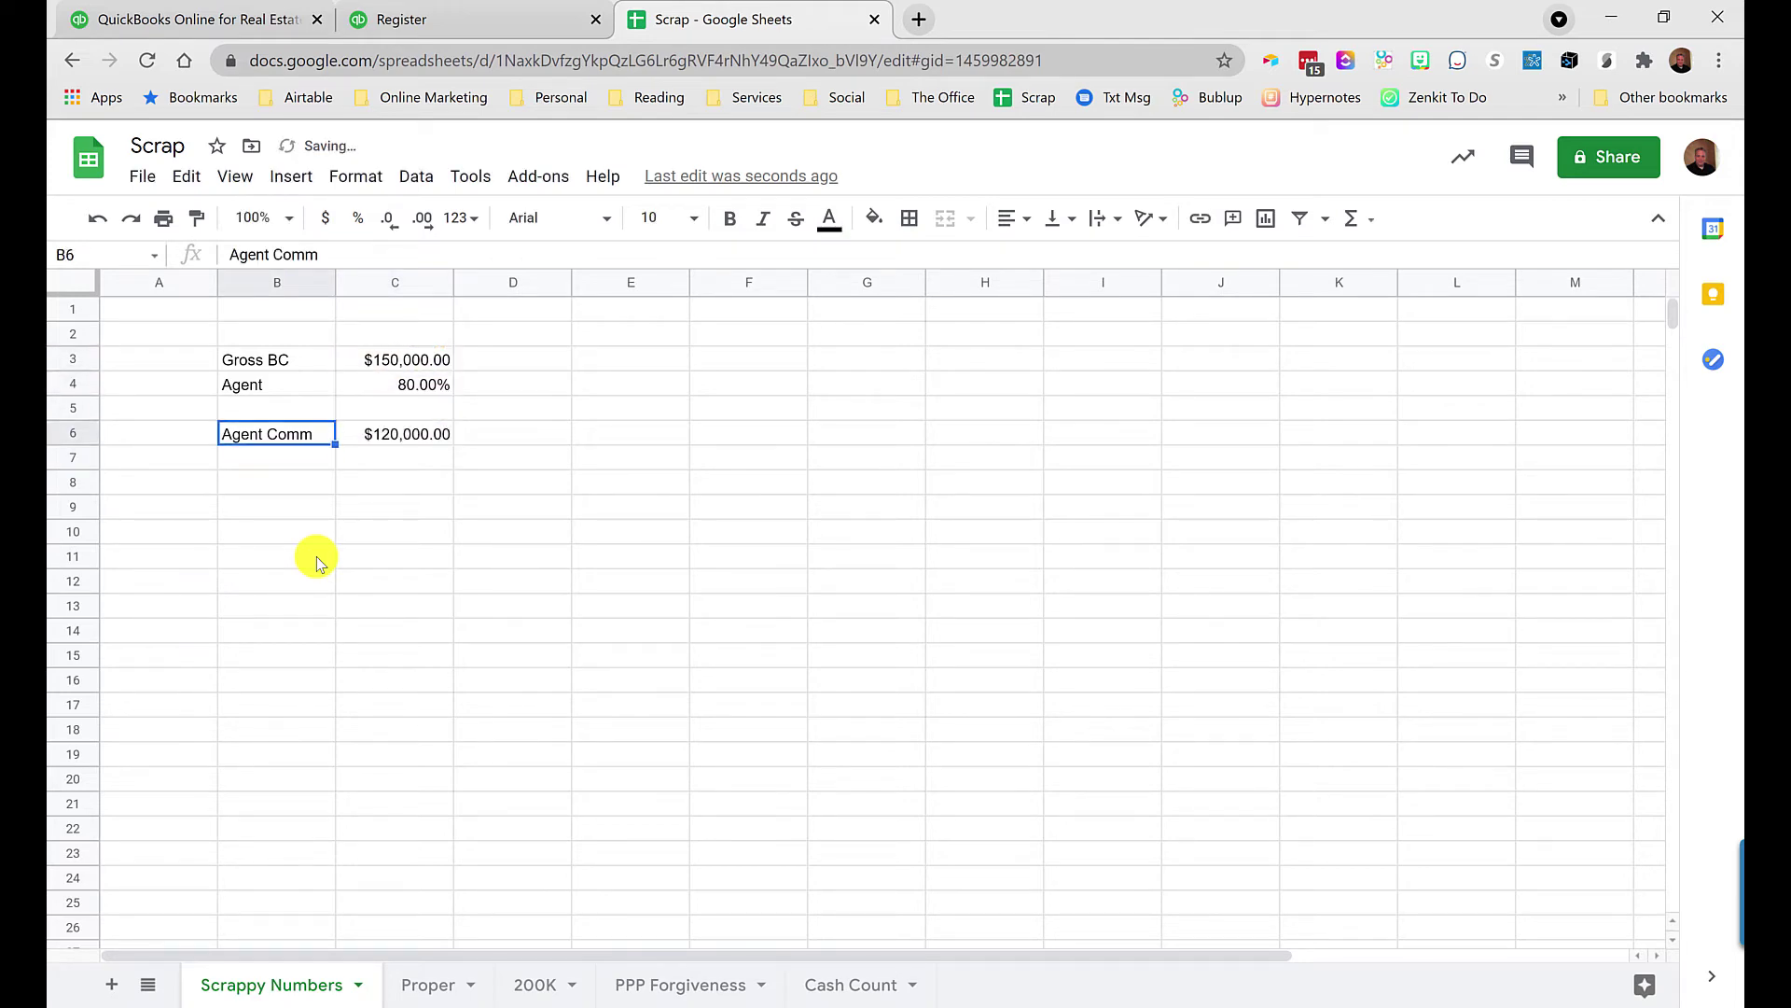
Label B8 "Net to Broker" and calculate the broker's share in C8 with the formula =C3-C6.
key("Right")
key("Down")
key("Down")
key("Left")
type("Net to Broker")
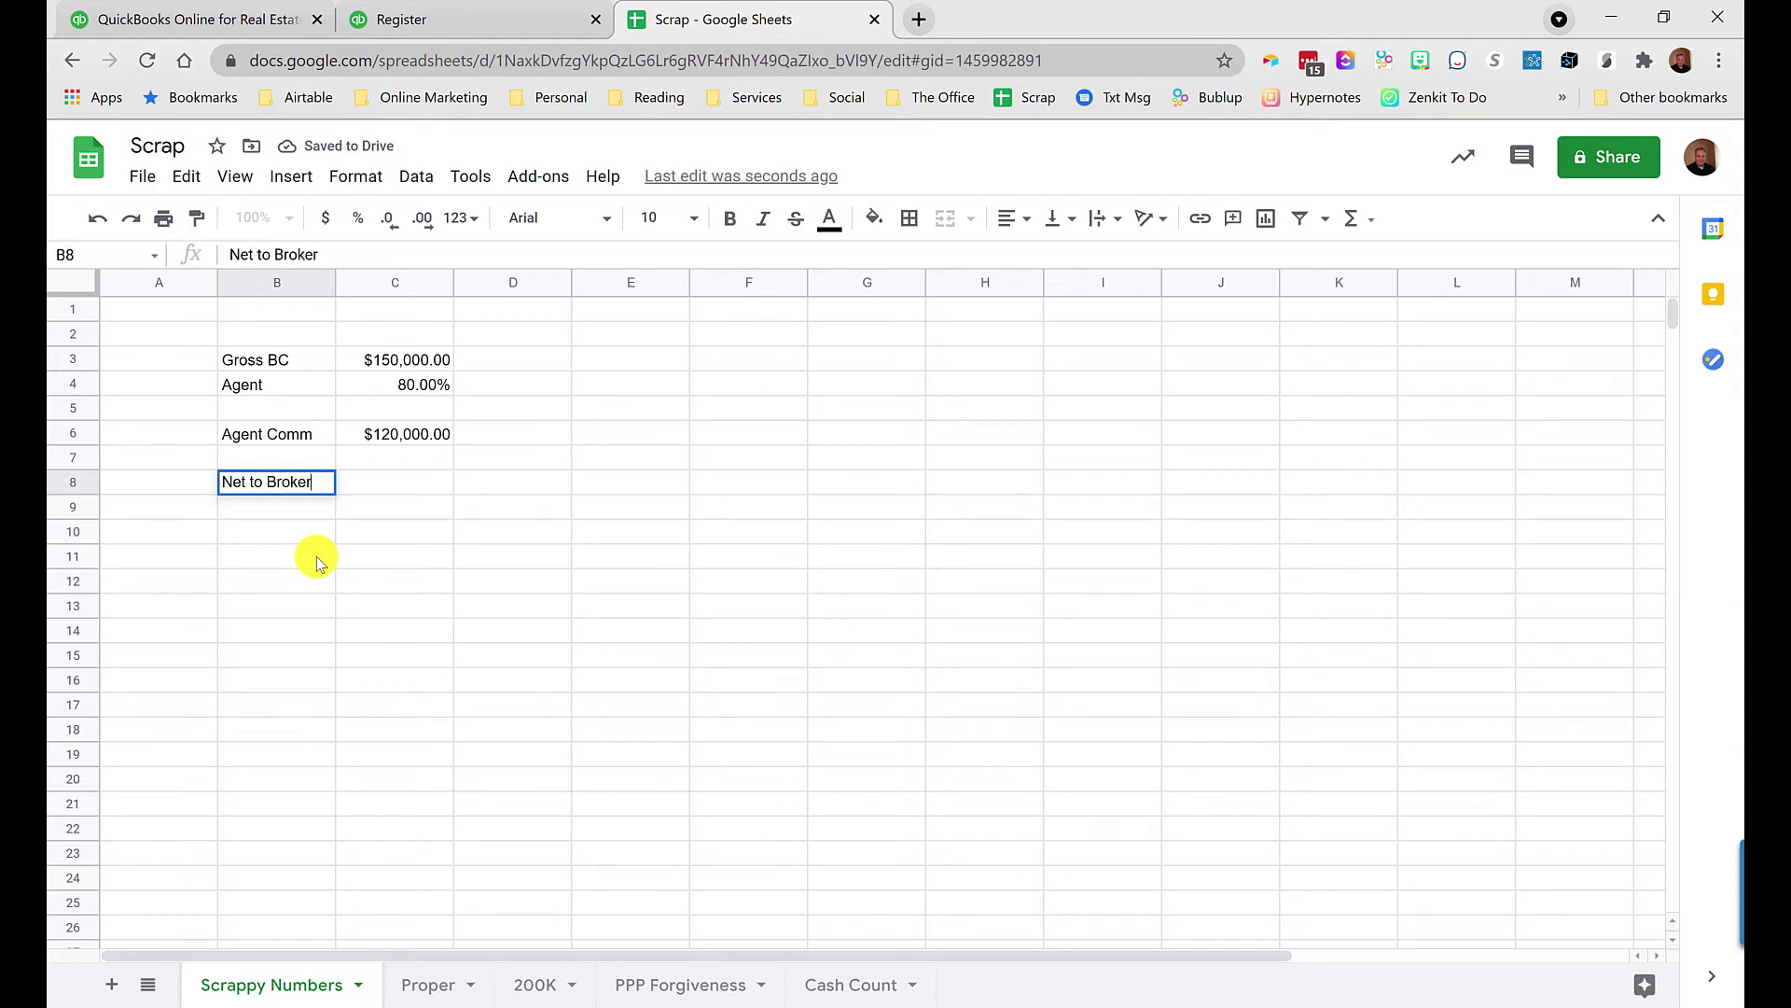
key("Tab")
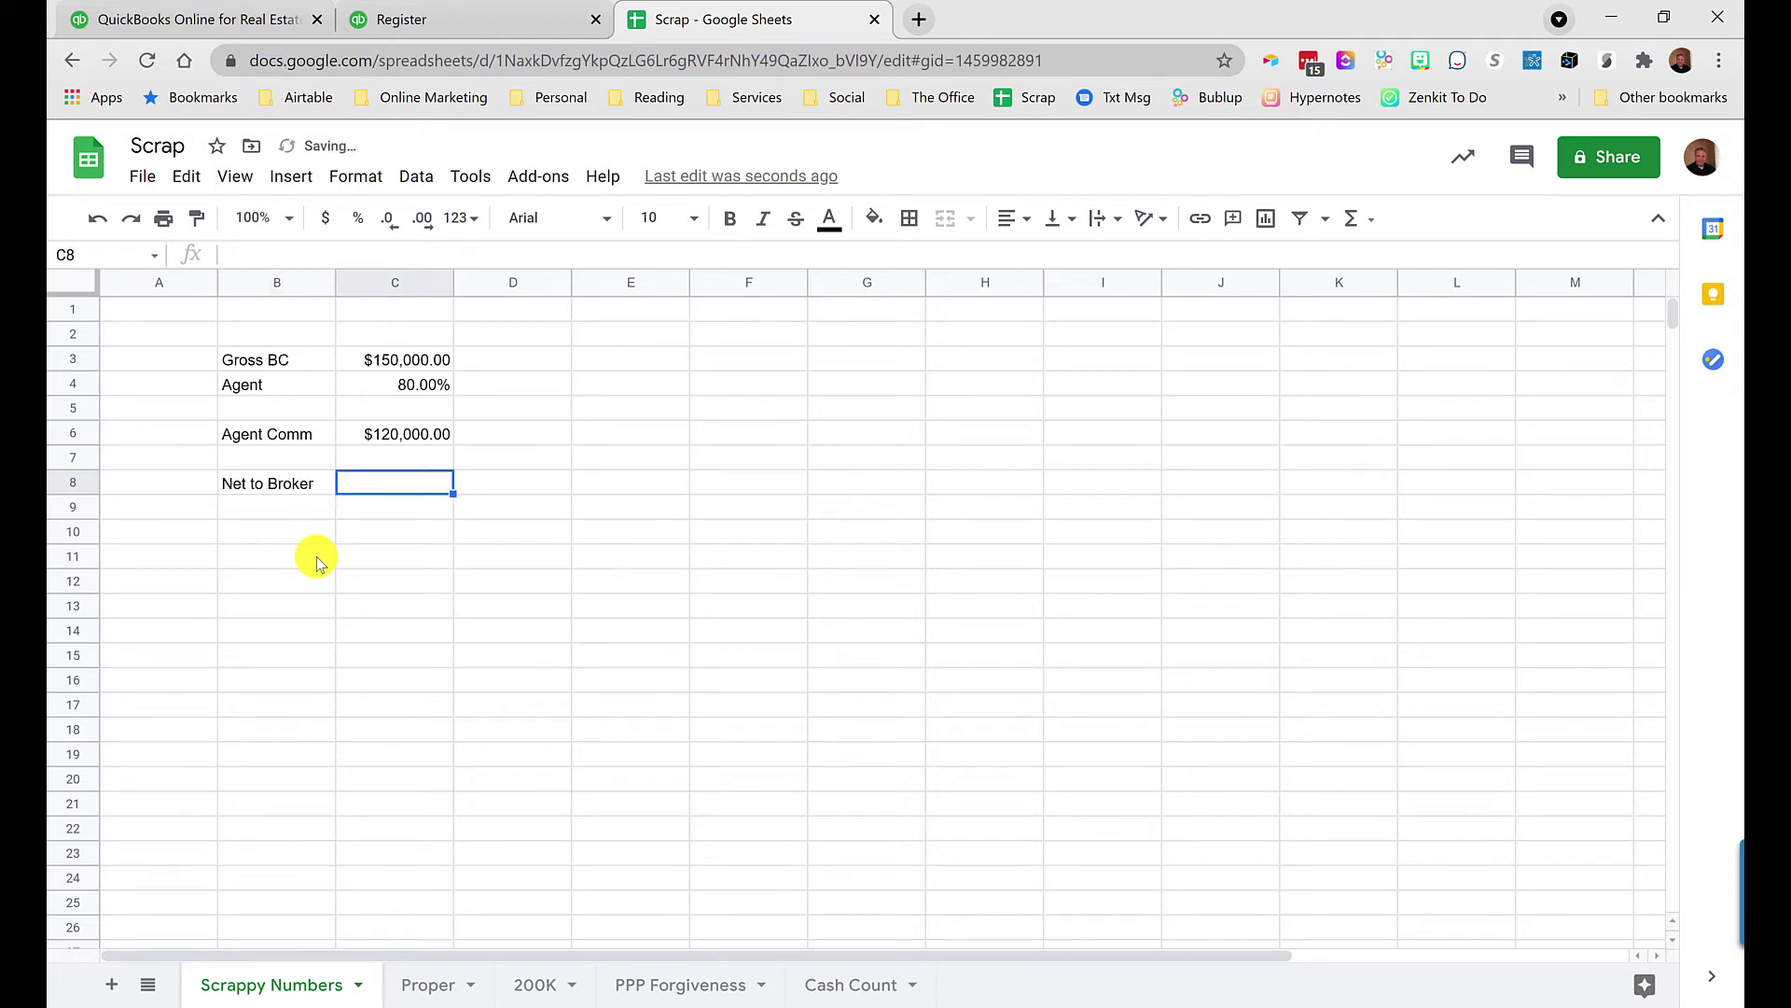
type("=C3-C6")
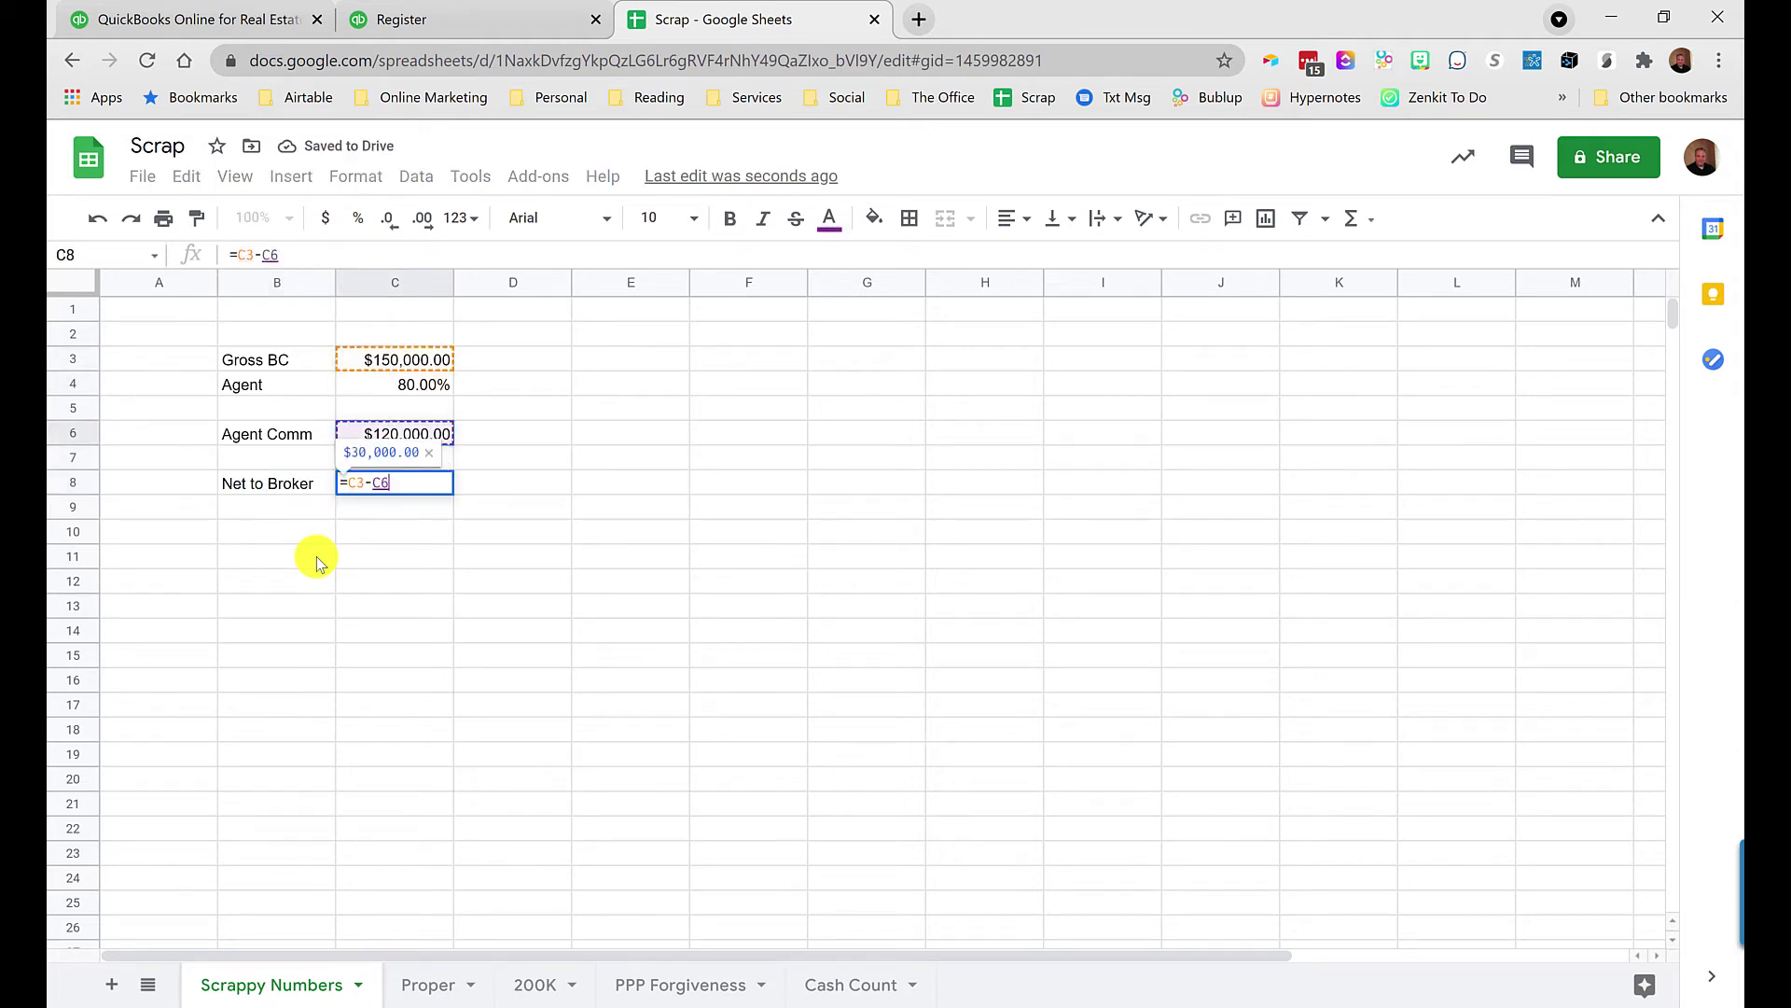
key("Return")
key("Up")
key("Right")
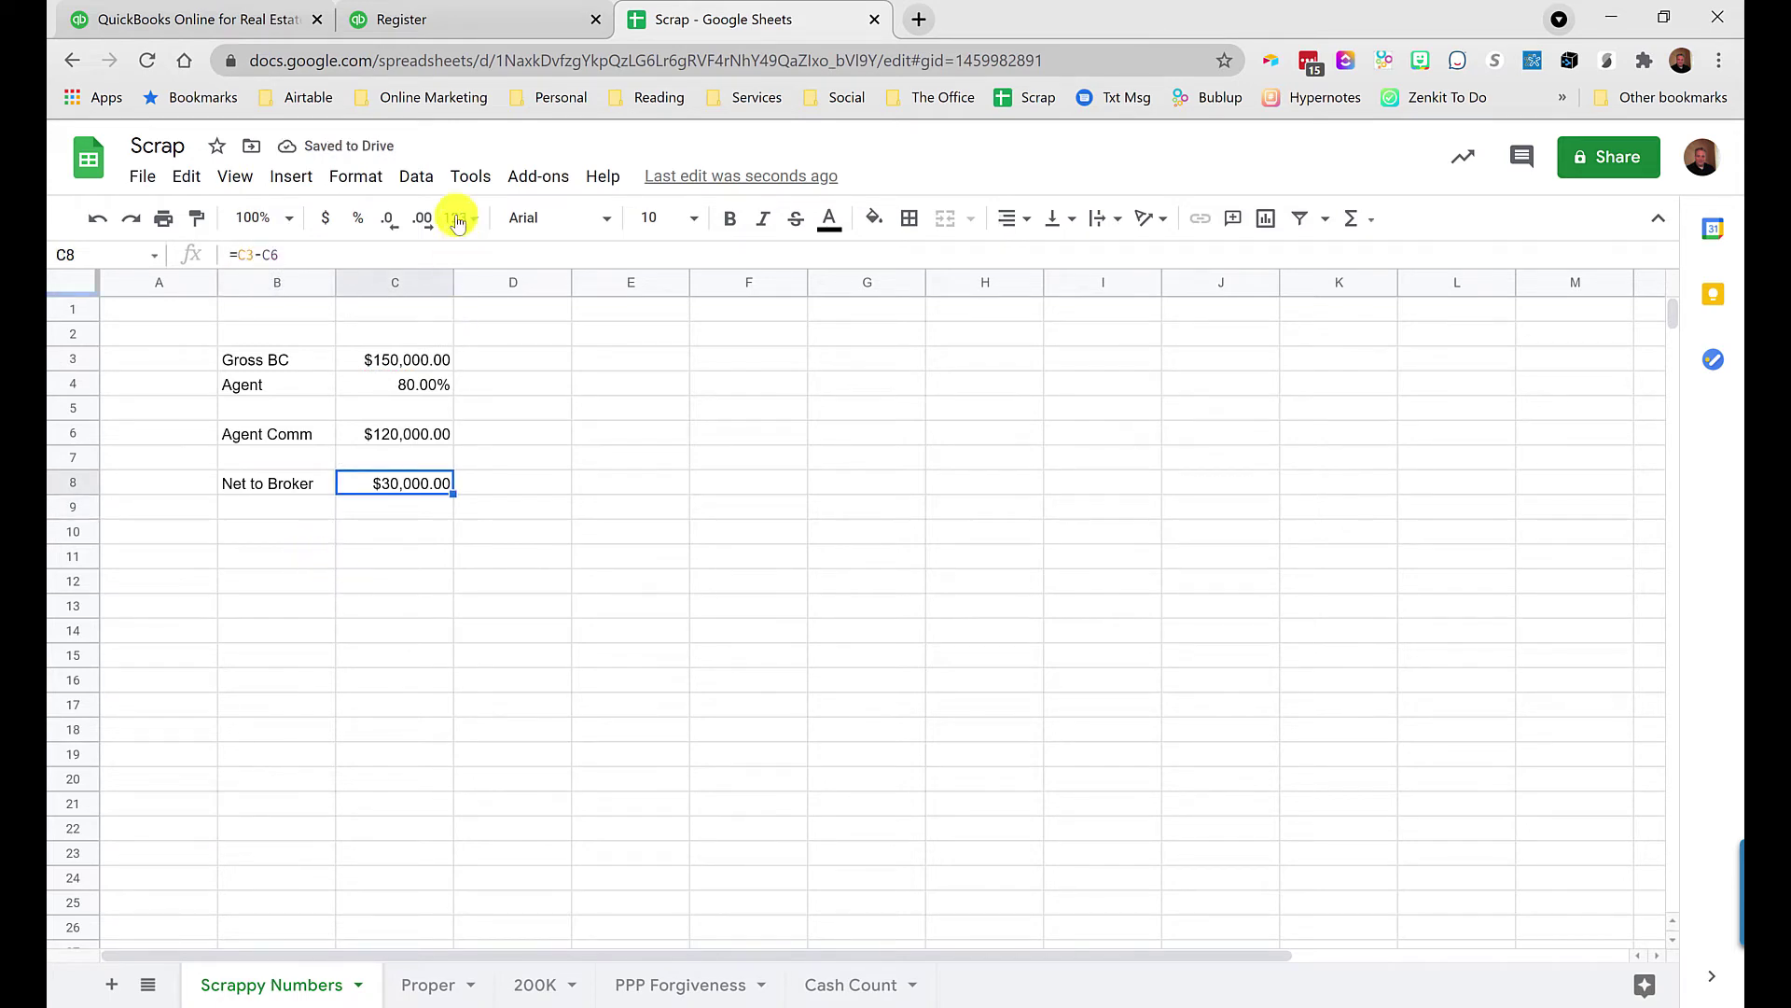
Switch to QuickBooks Online and review the $150,000 deposit in the Commission Clearing Account register and that account's line on the Balance Sheet.
left_click(461, 33)
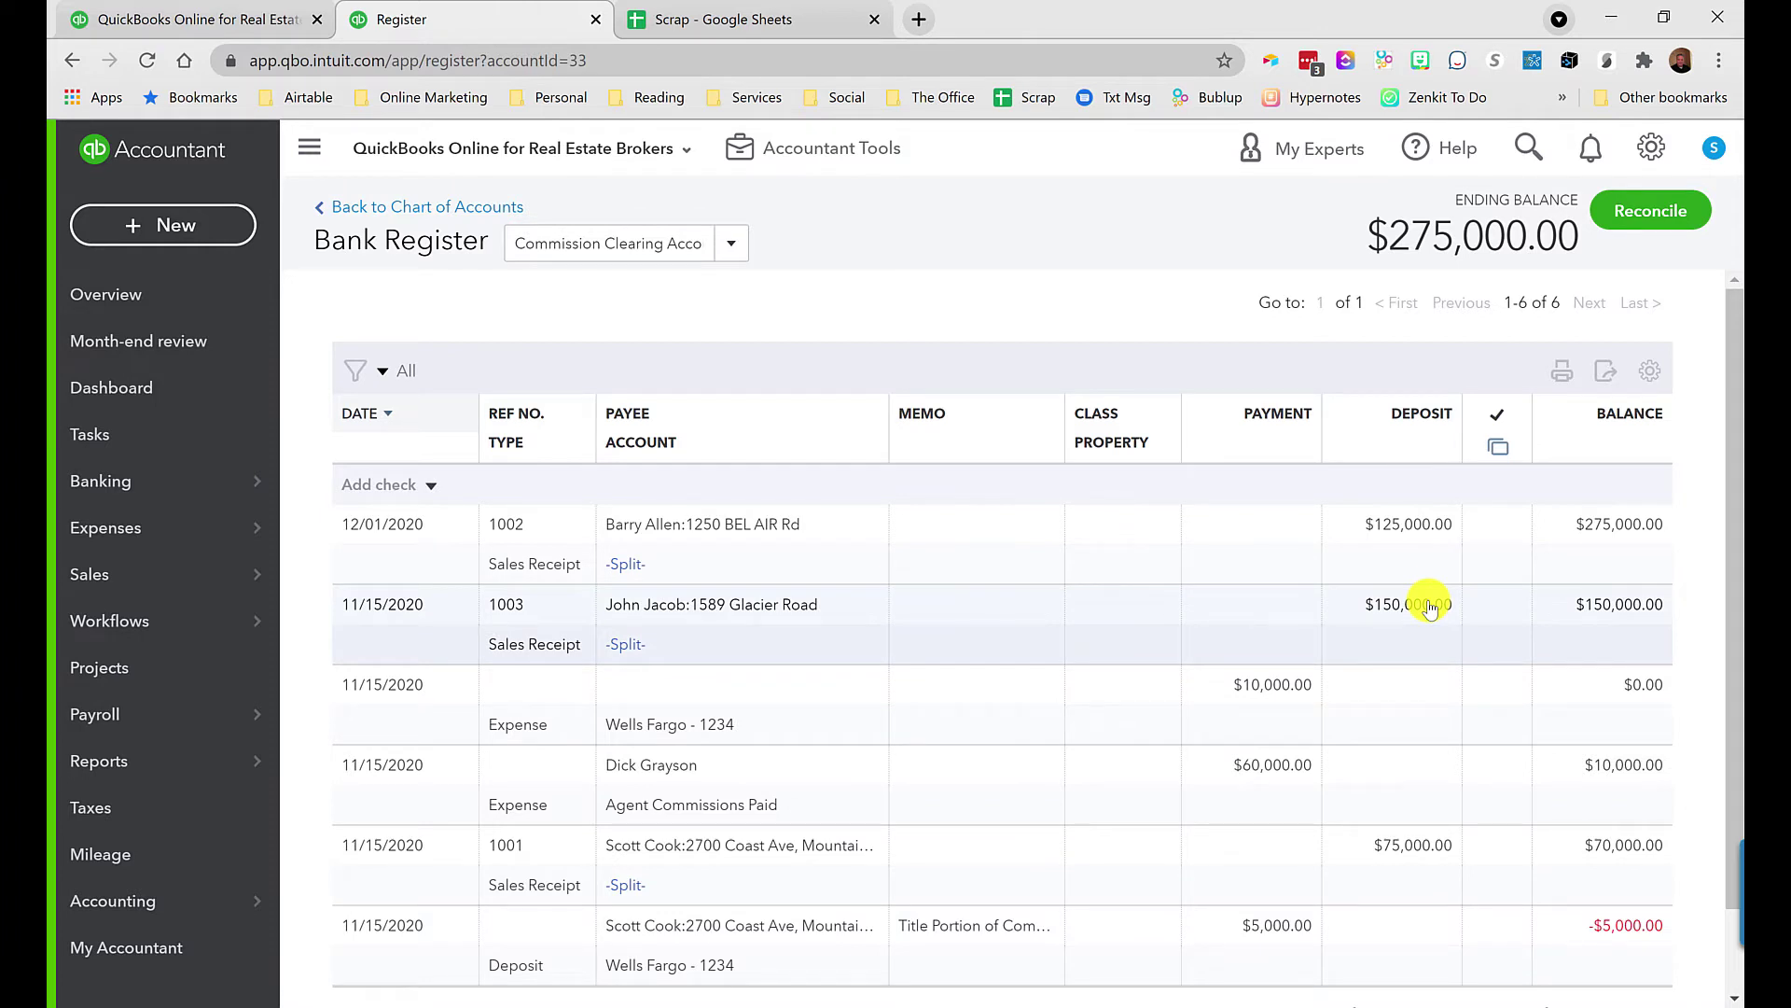
left_click(1317, 622)
mouse_move(1376, 637)
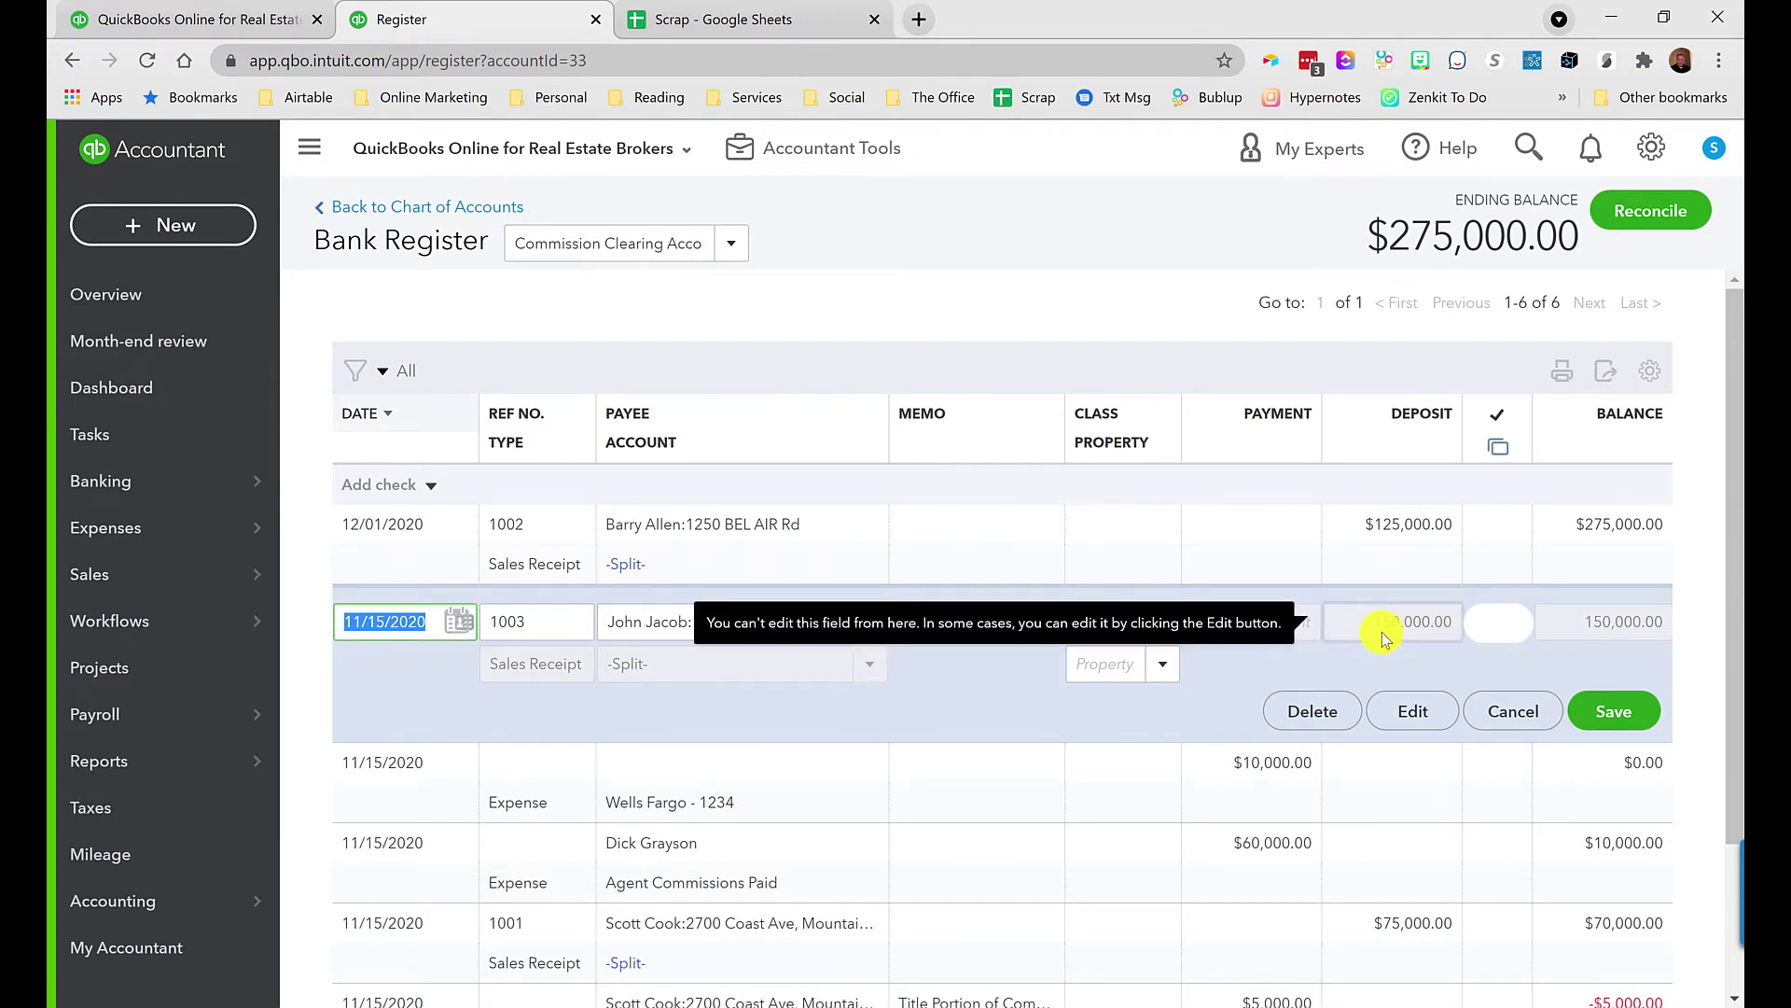
left_click(213, 36)
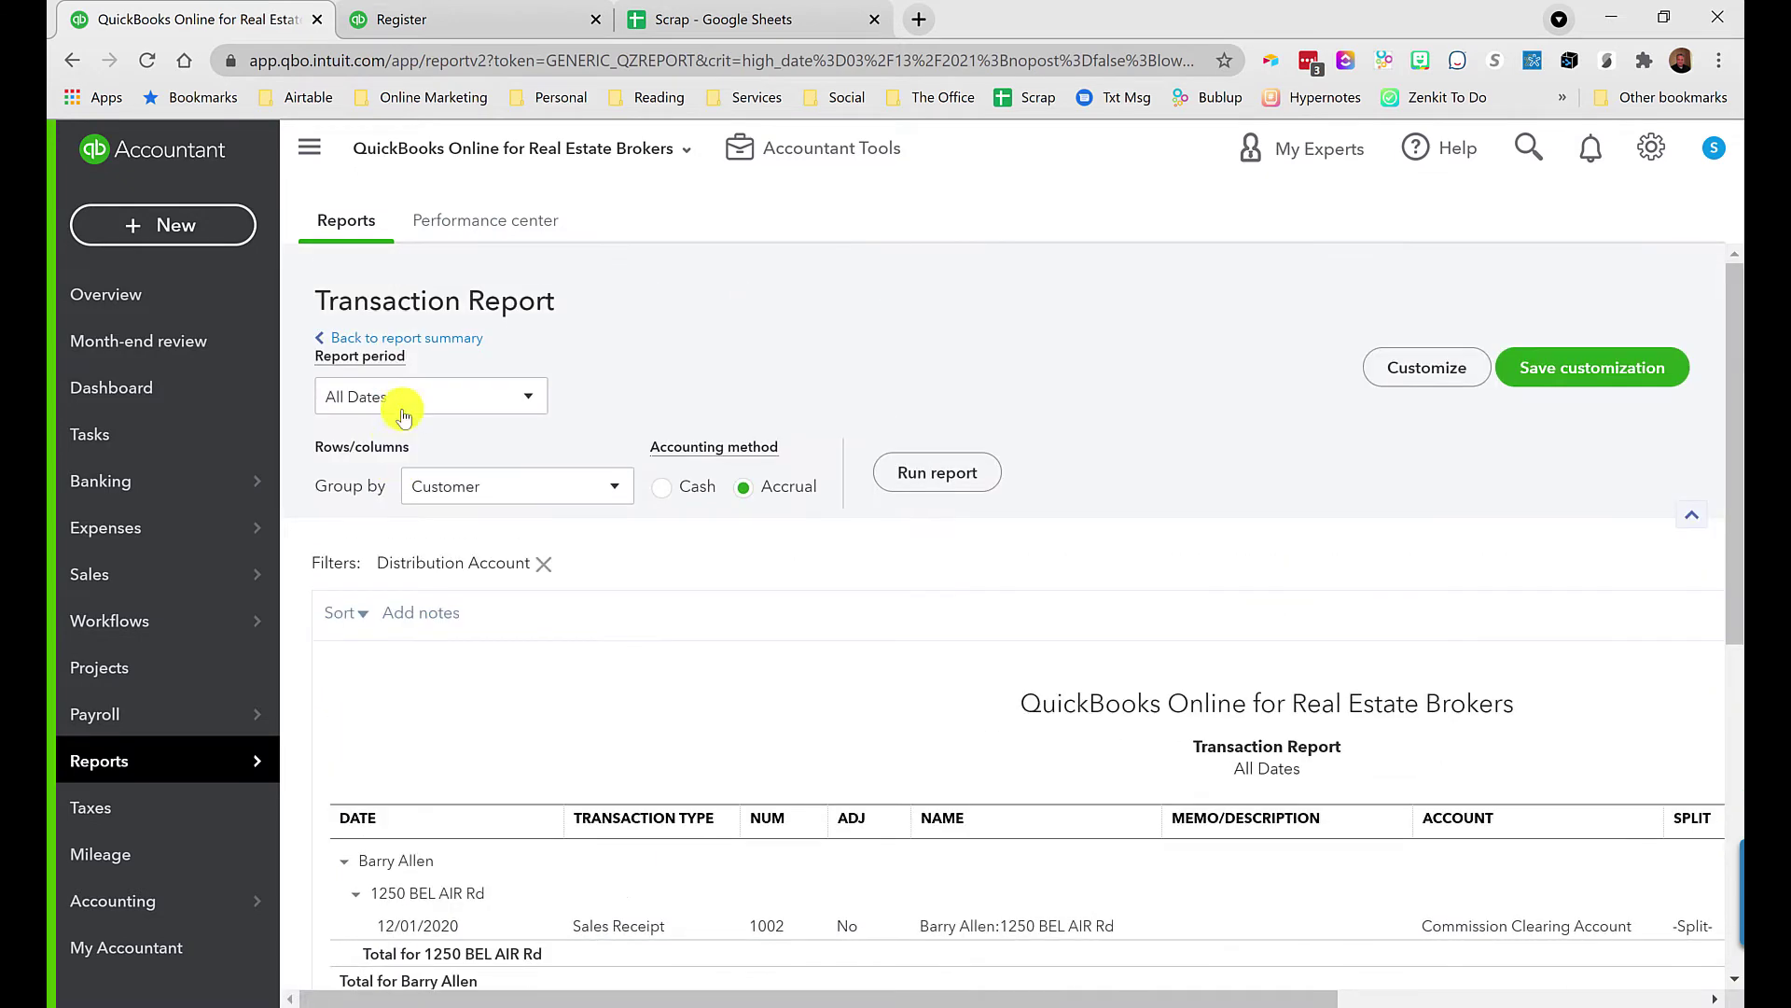
left_click(437, 339)
scroll(410, 355, "down", 3)
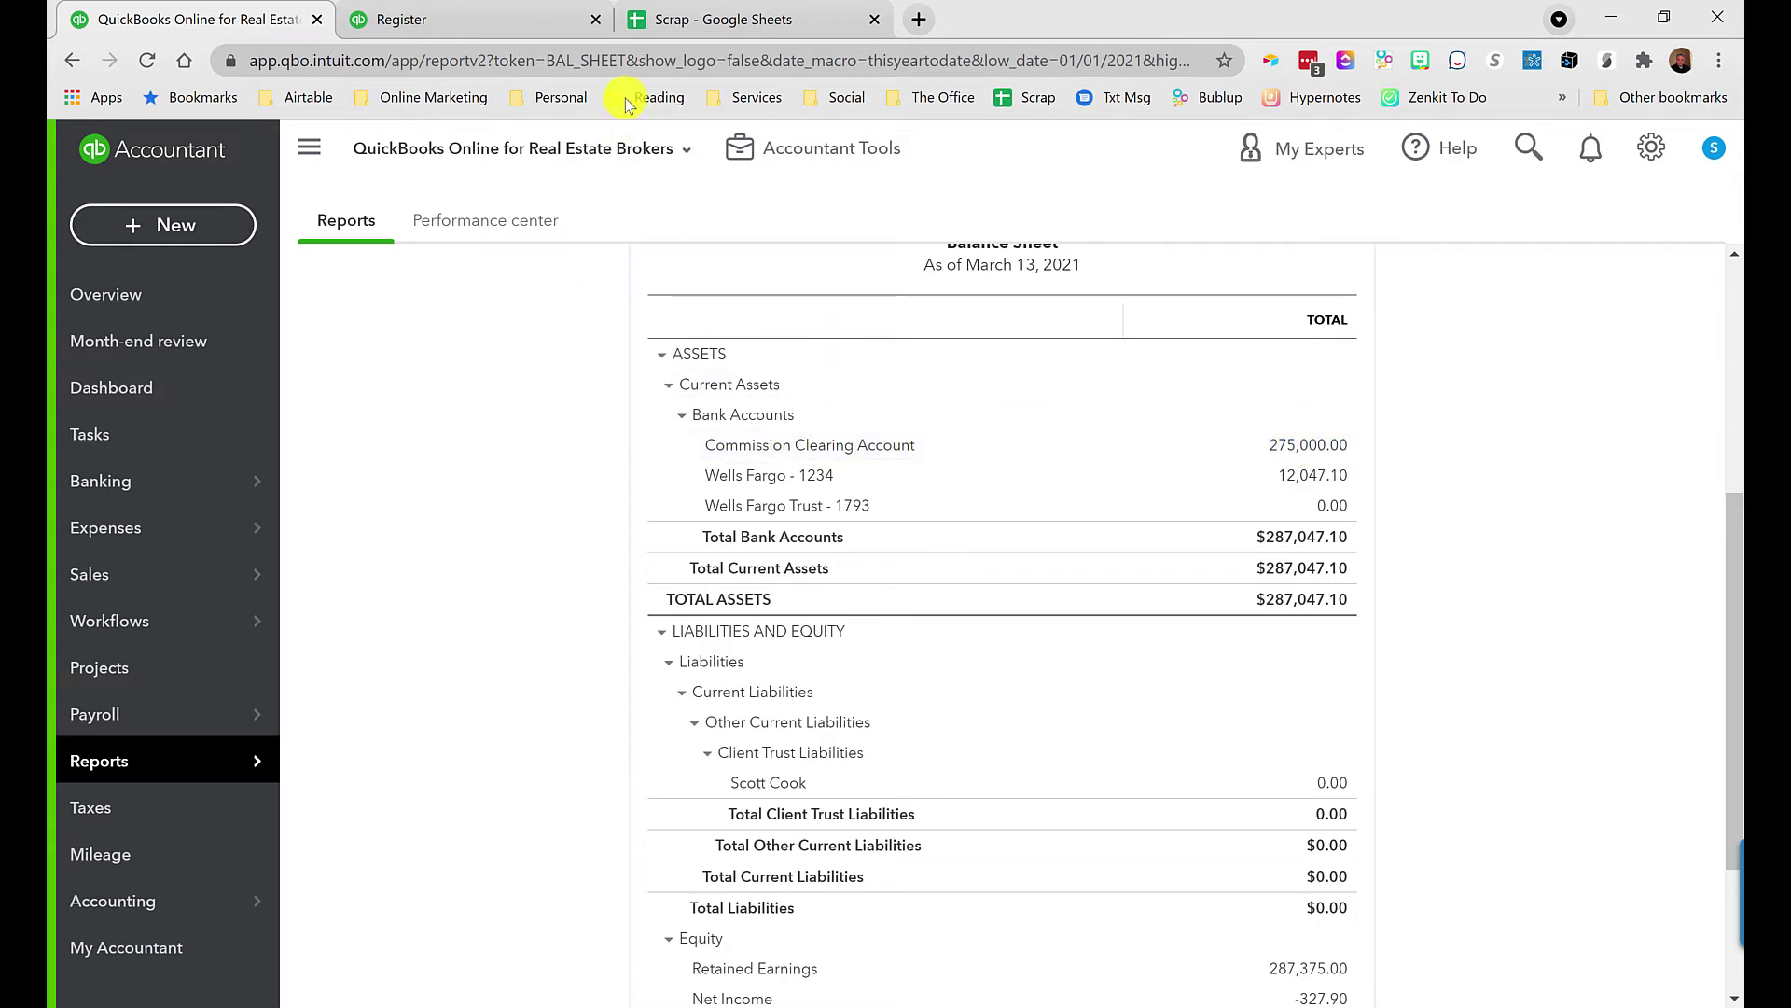
Create a new expense and set its payment account to Commission Clearing Account.
left_click(446, 26)
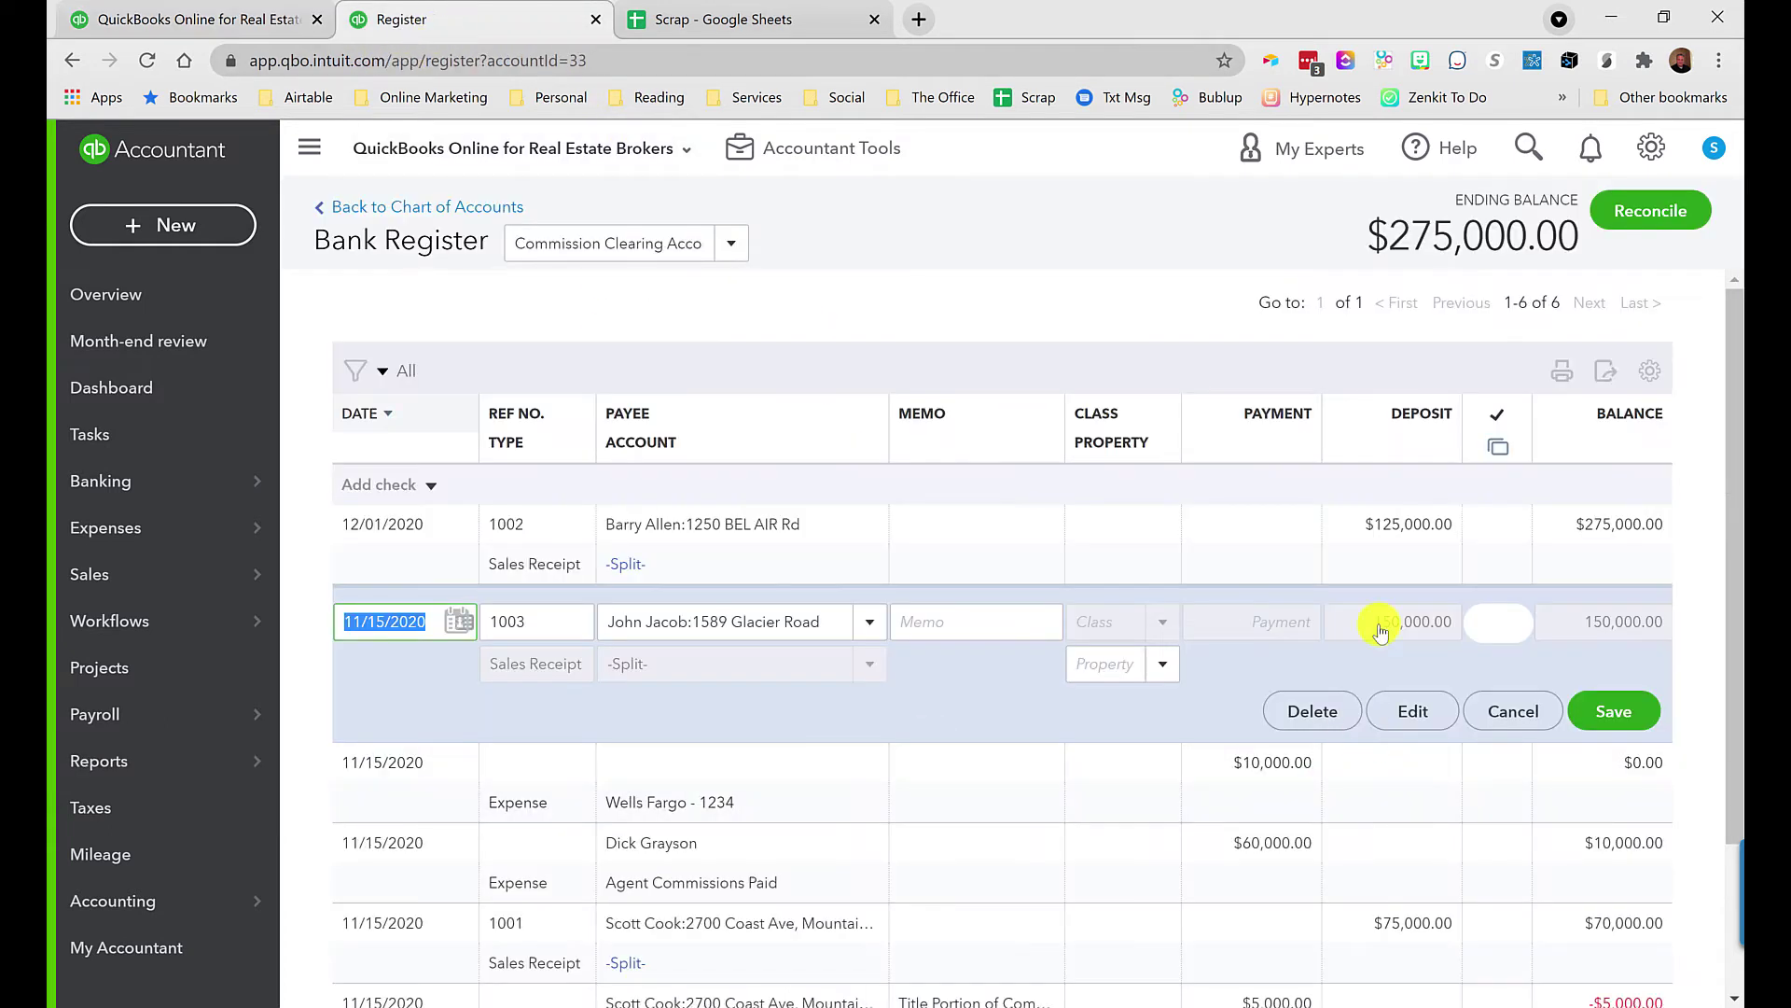
left_click(166, 226)
left_click(417, 369)
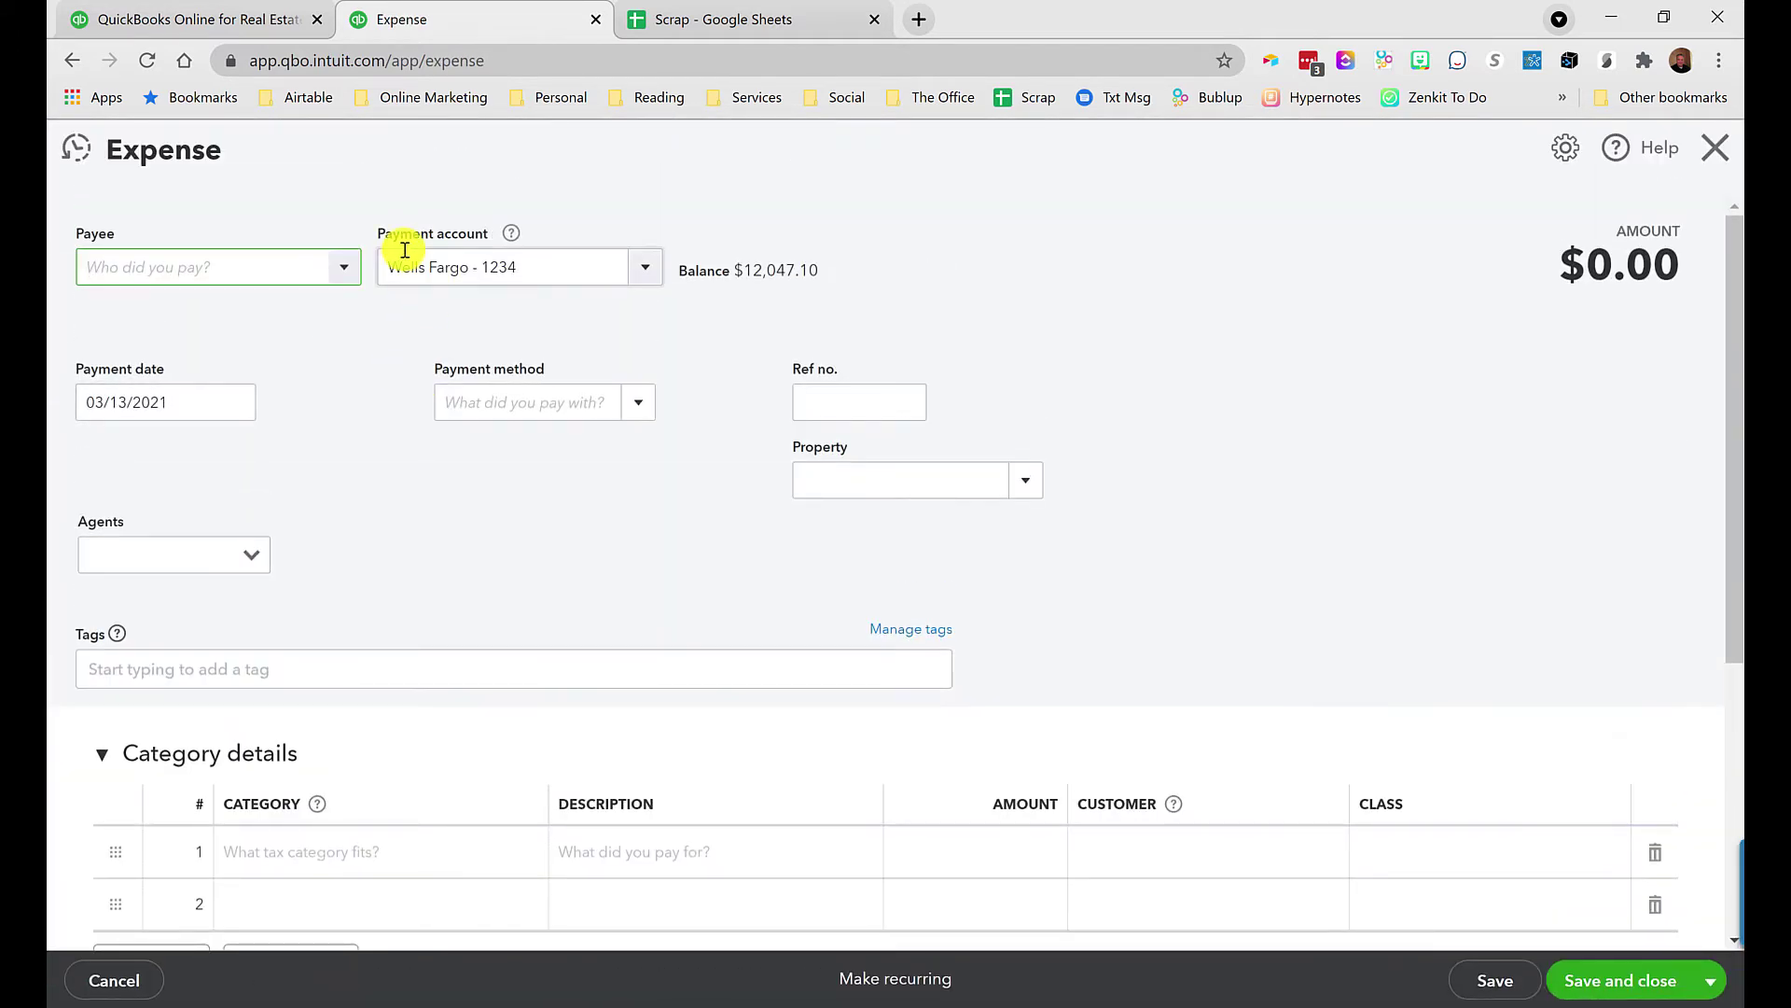
left_click(405, 250)
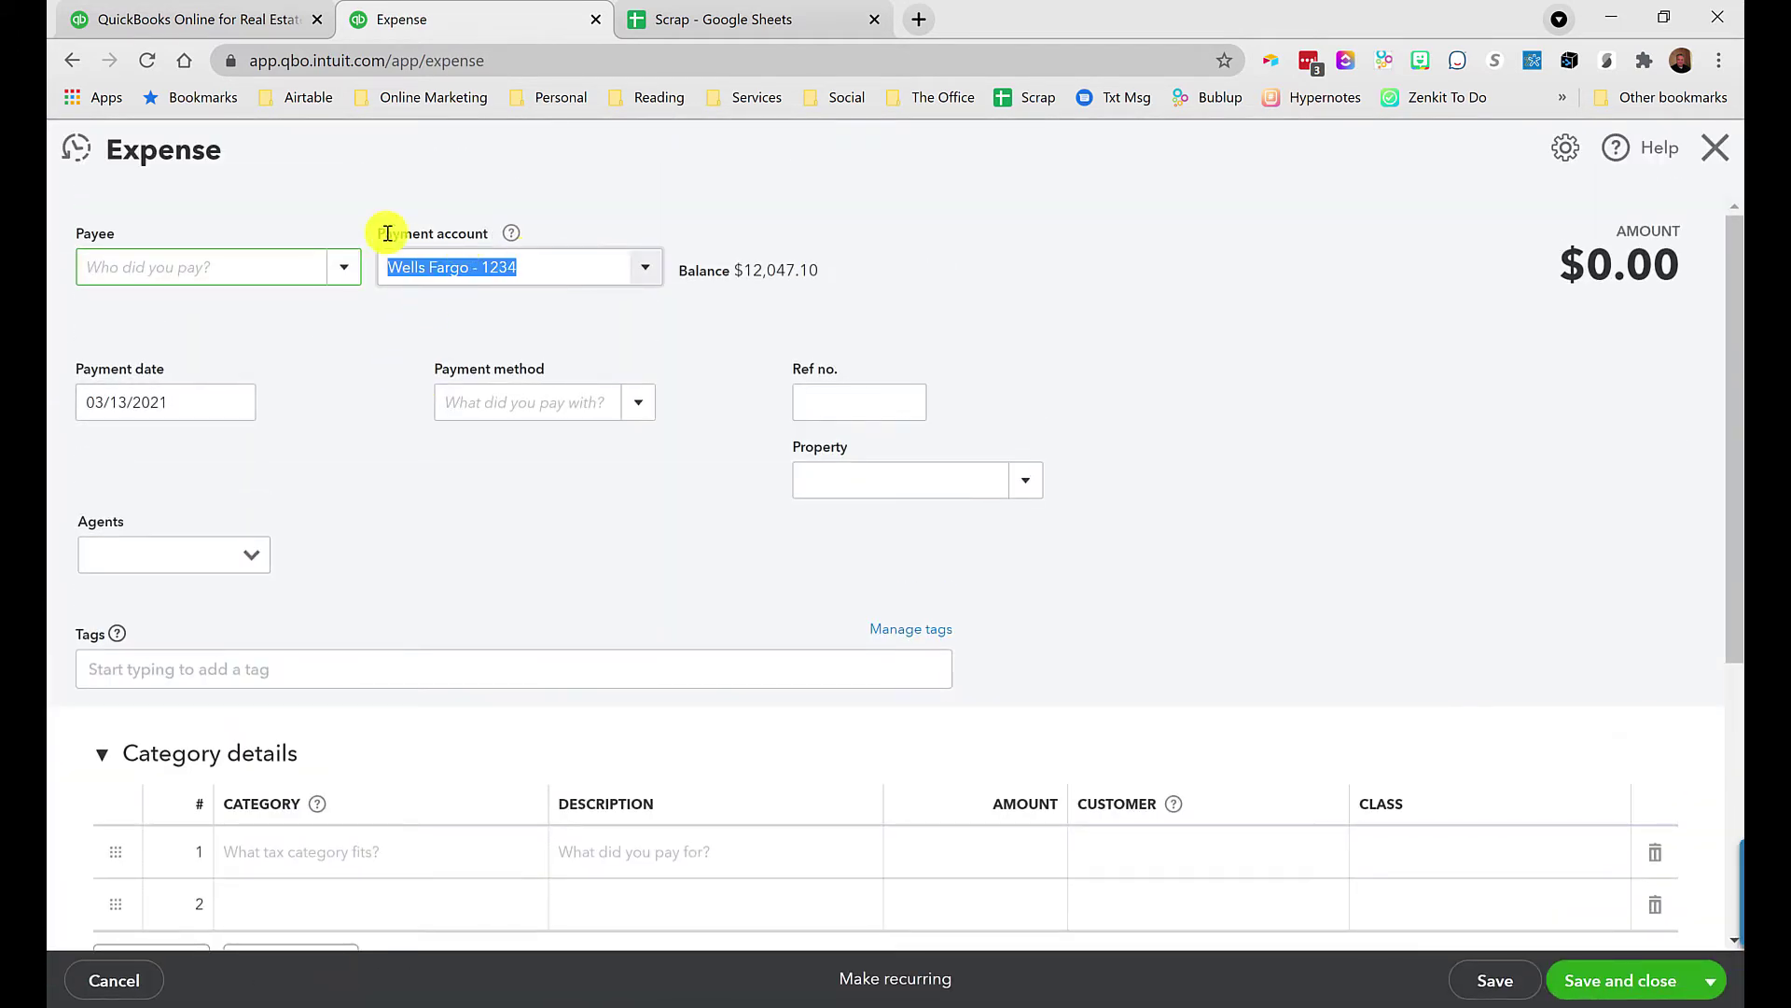
type("count")
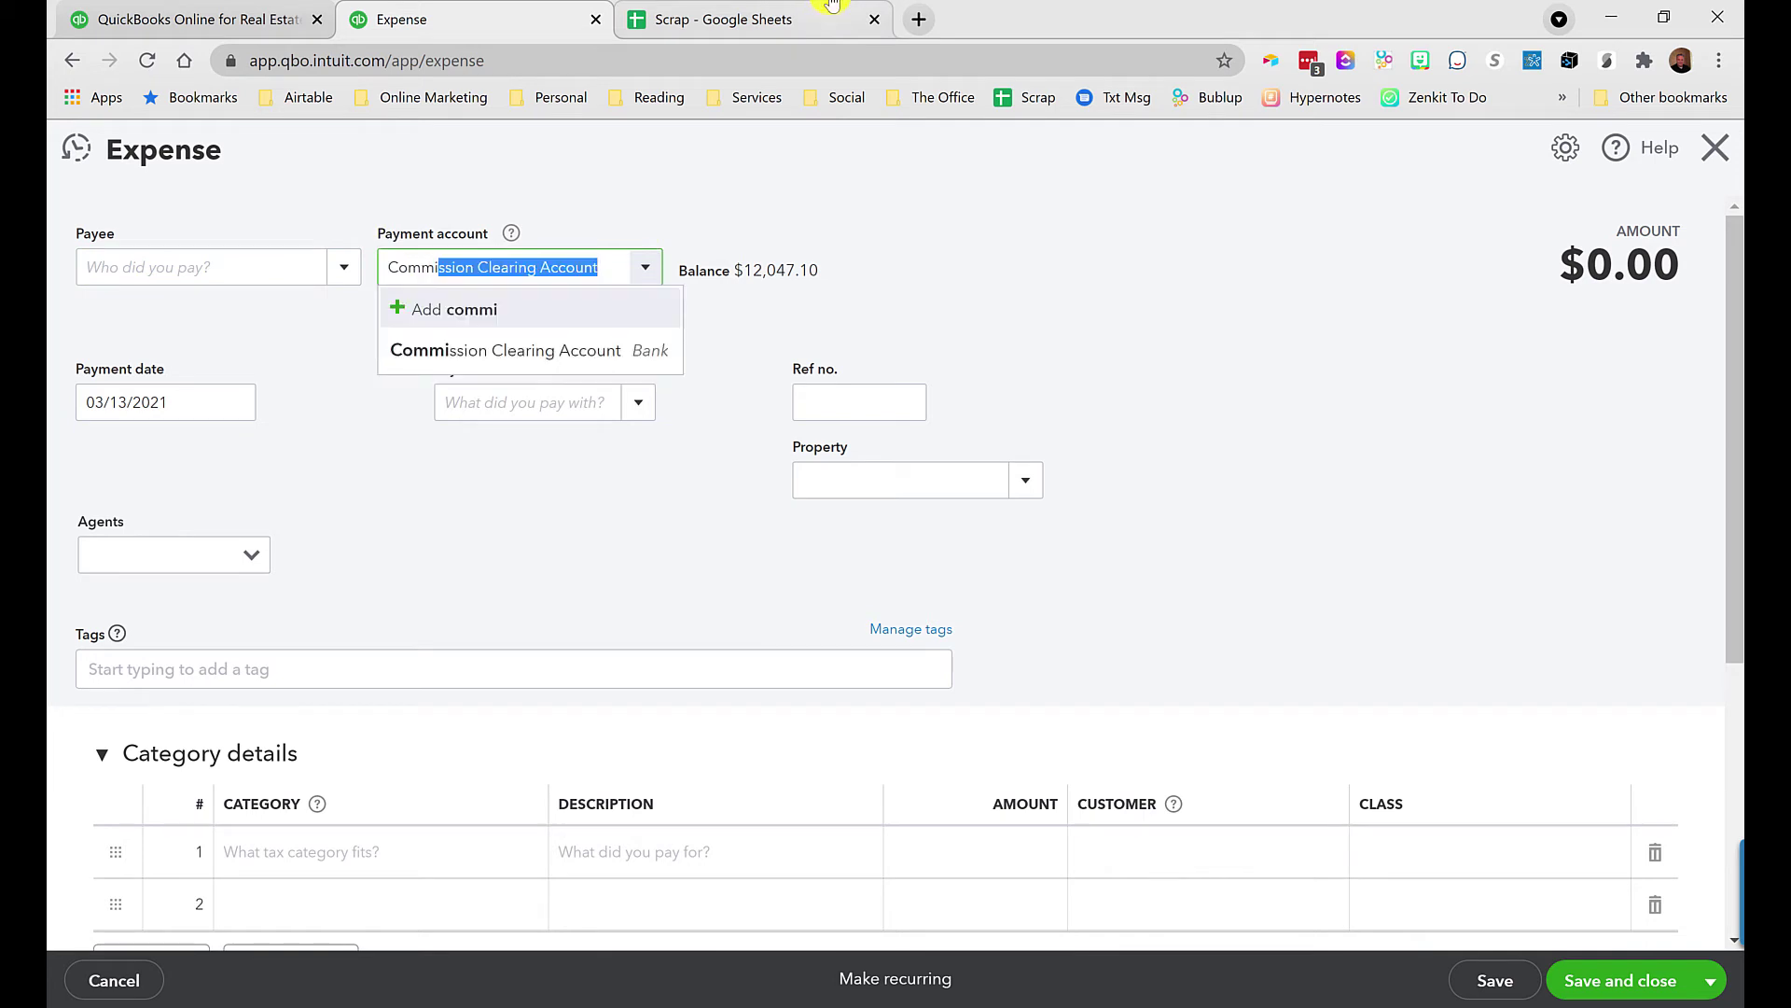
left_click(448, 356)
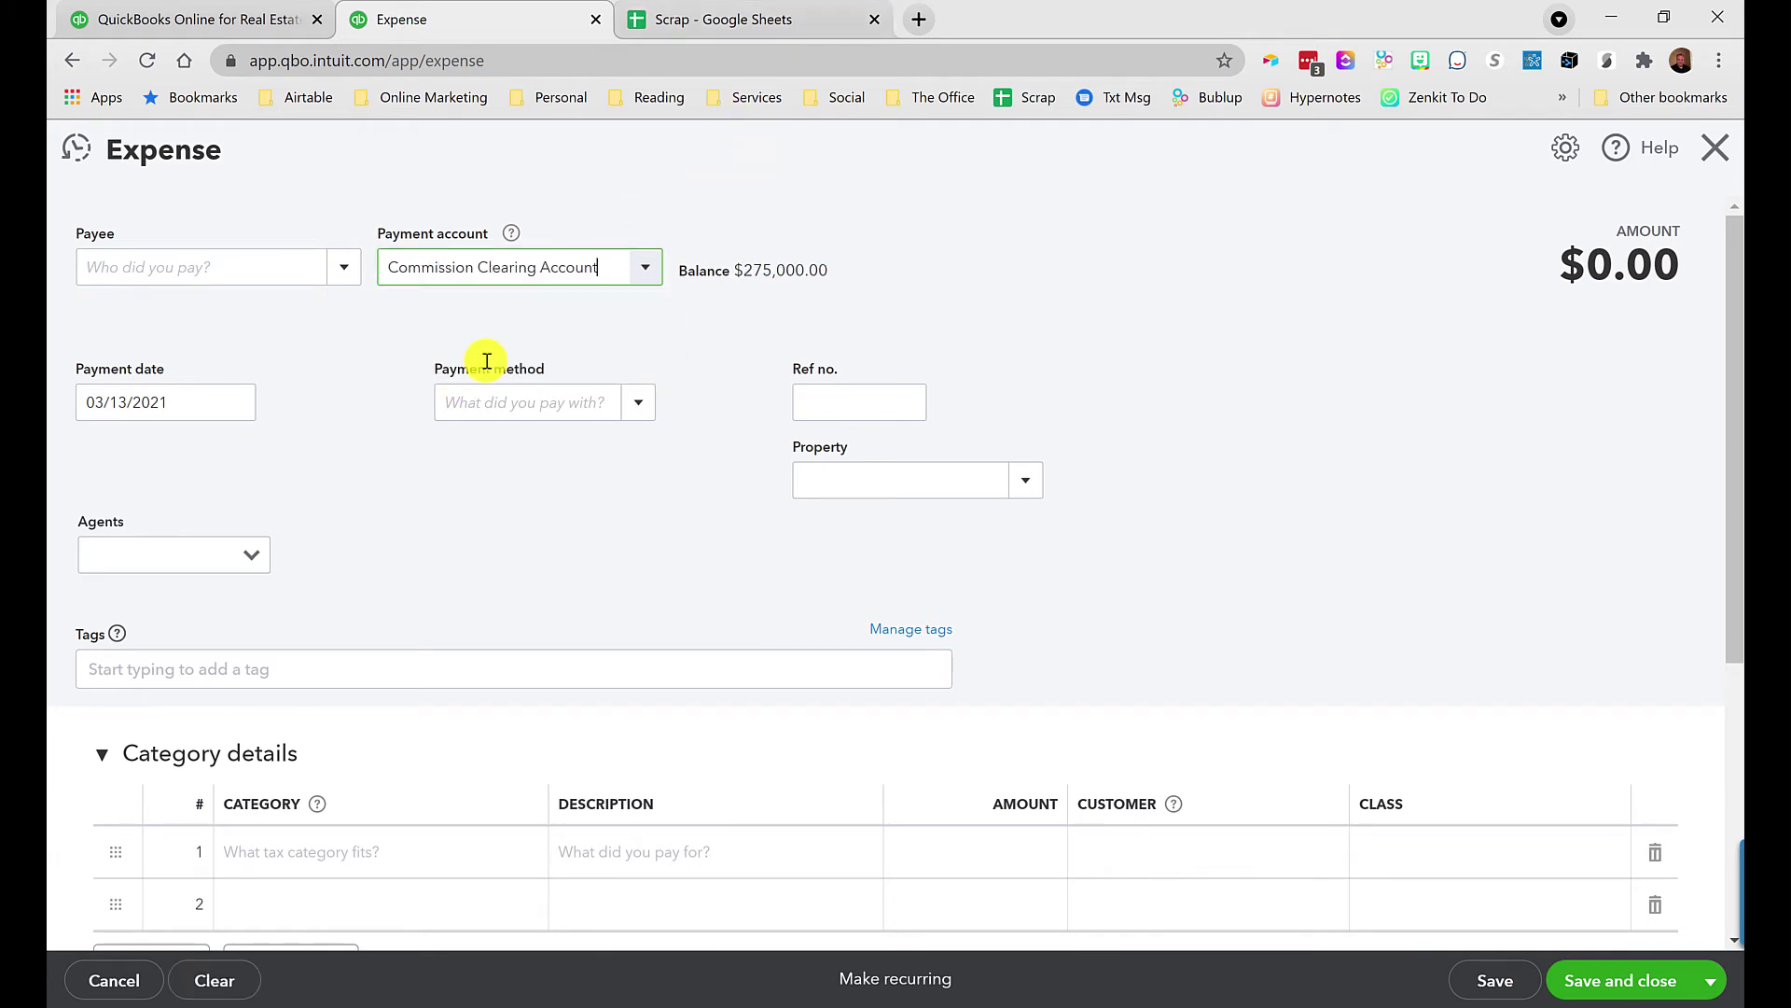
Choose the agent, the first vendor listed, as the expense's payee and decline prefilling from the last expense.
left_click(177, 267)
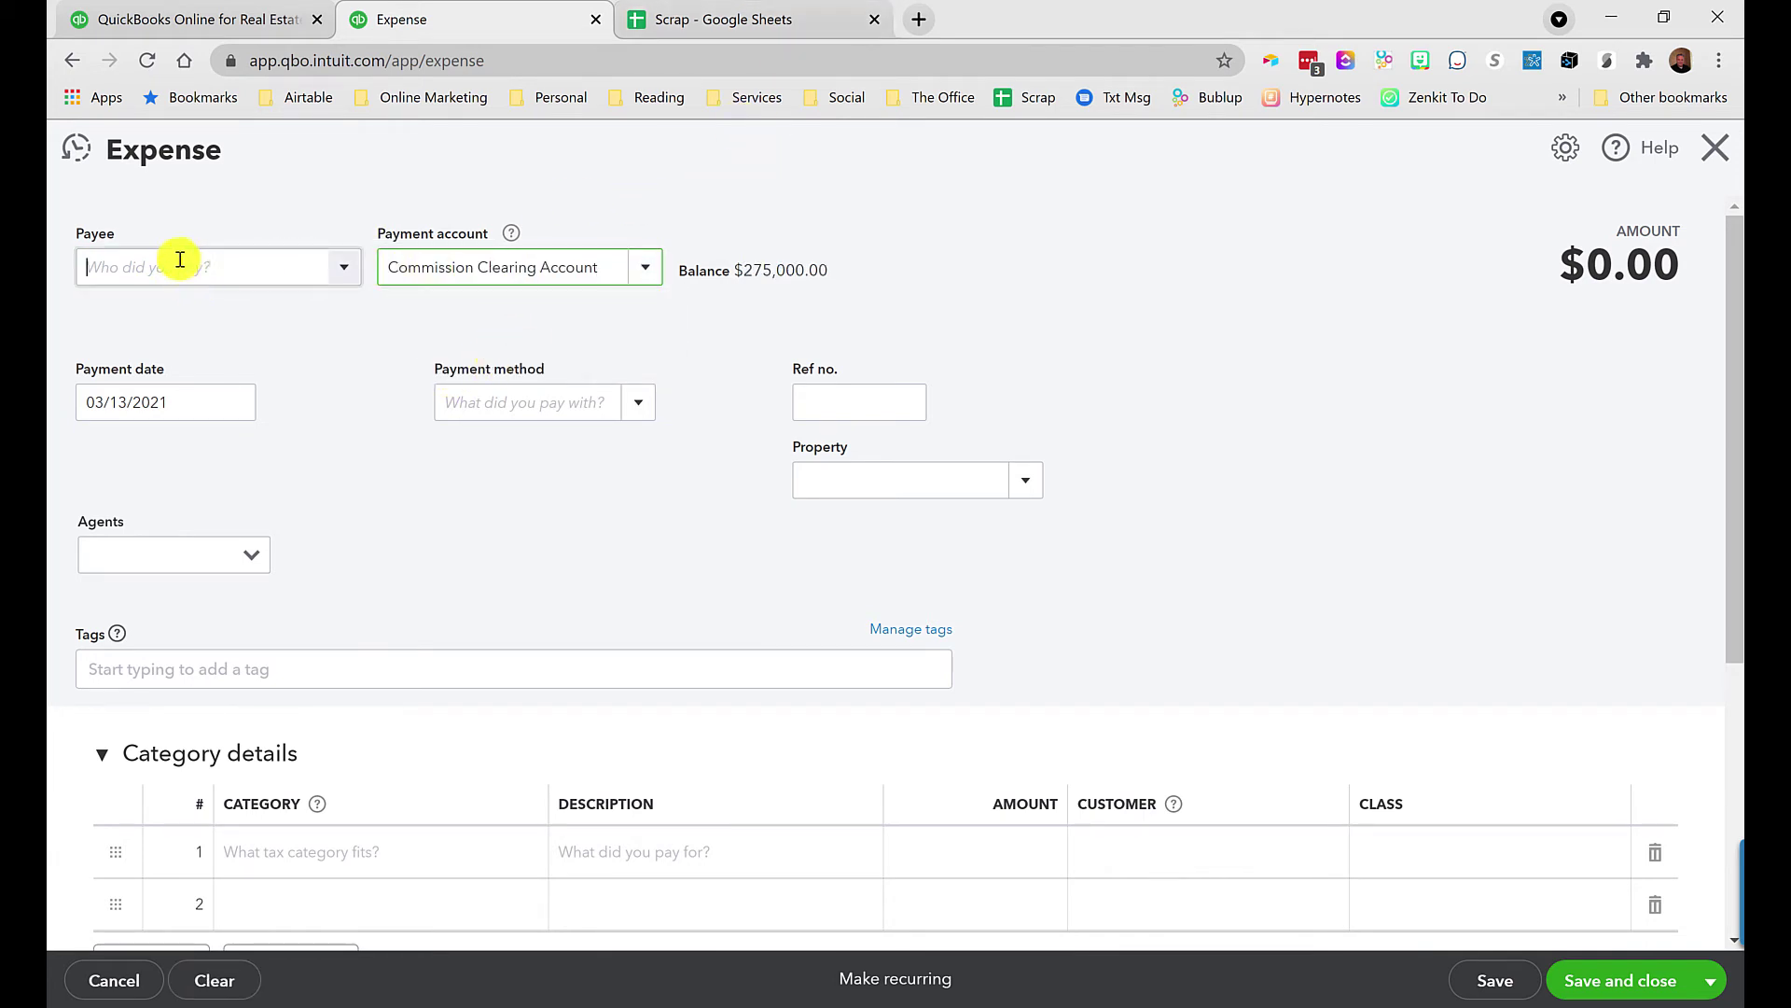
left_click(343, 273)
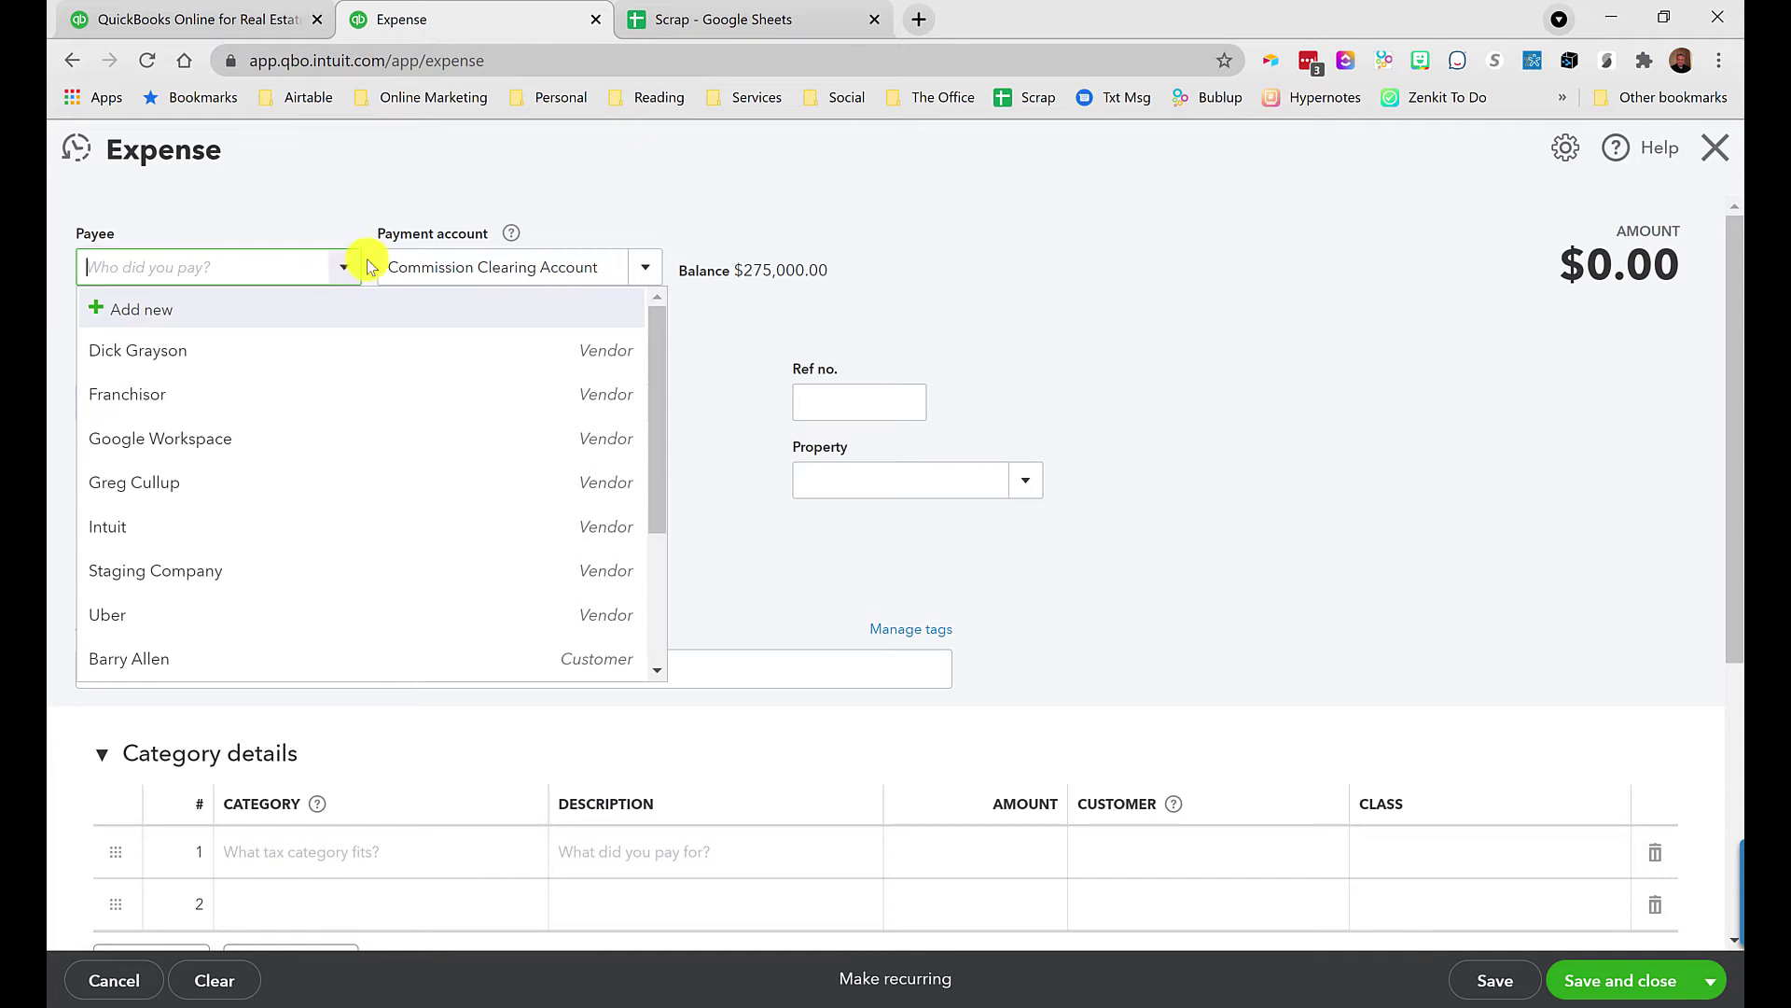
left_click(181, 364)
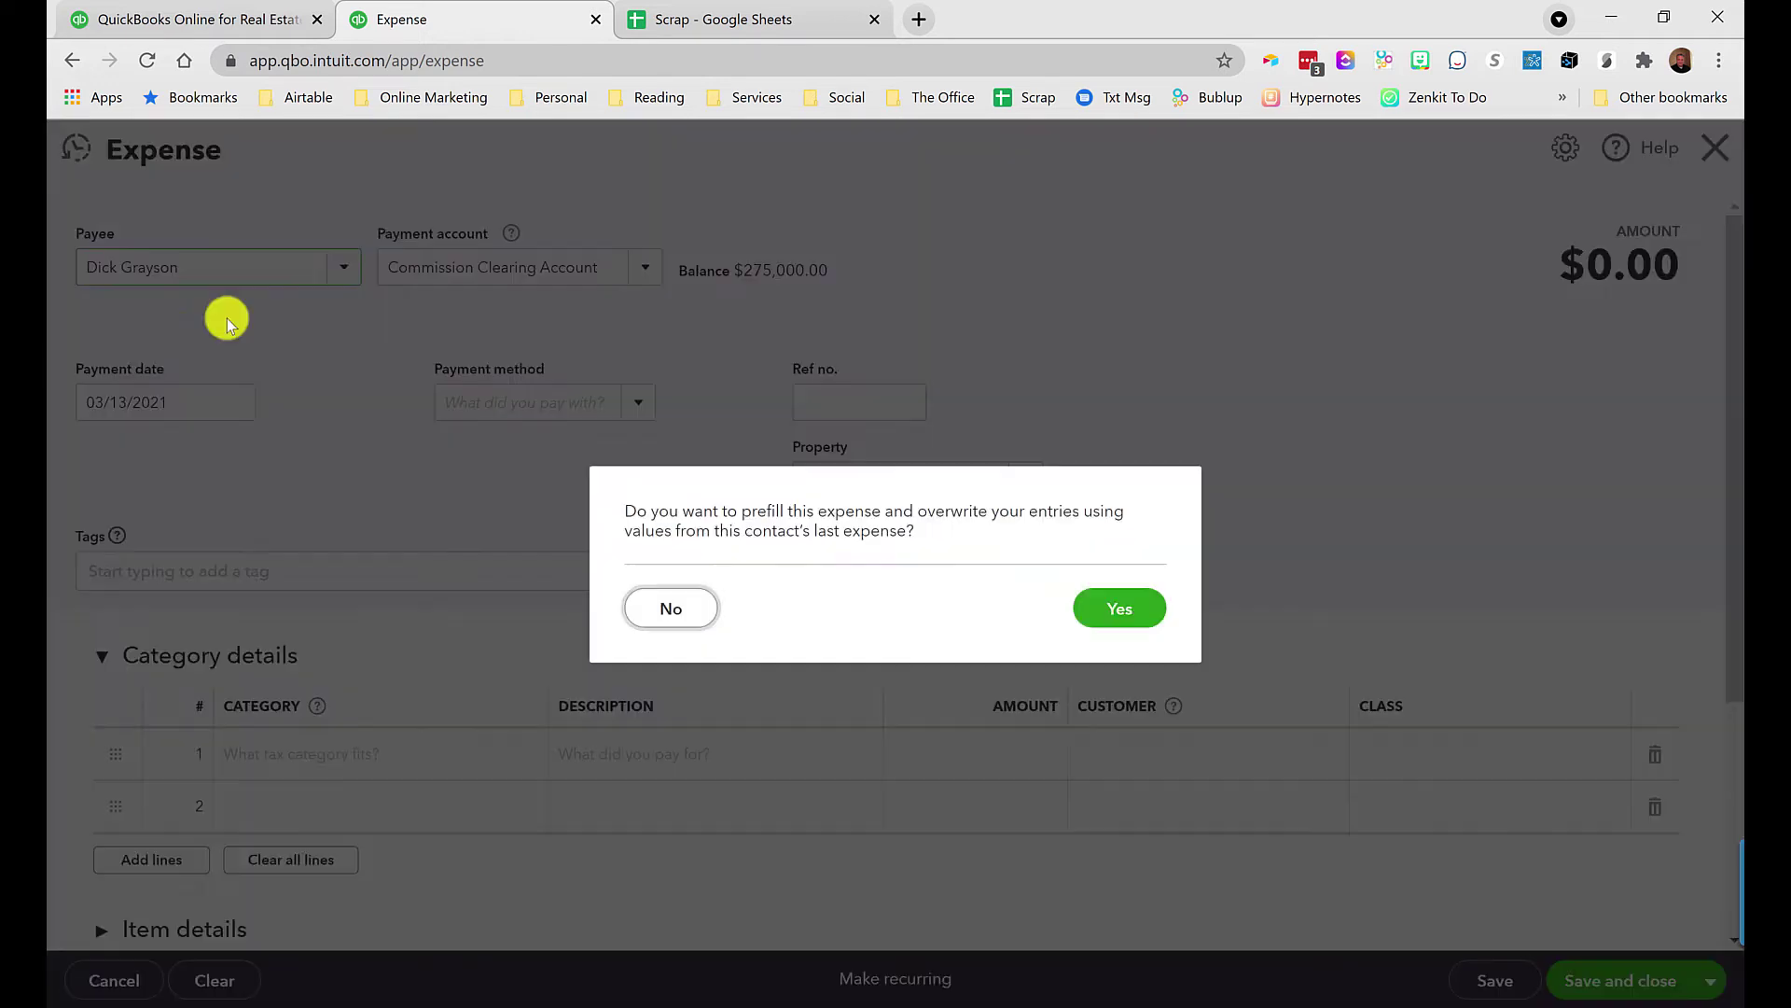
left_click(712, 609)
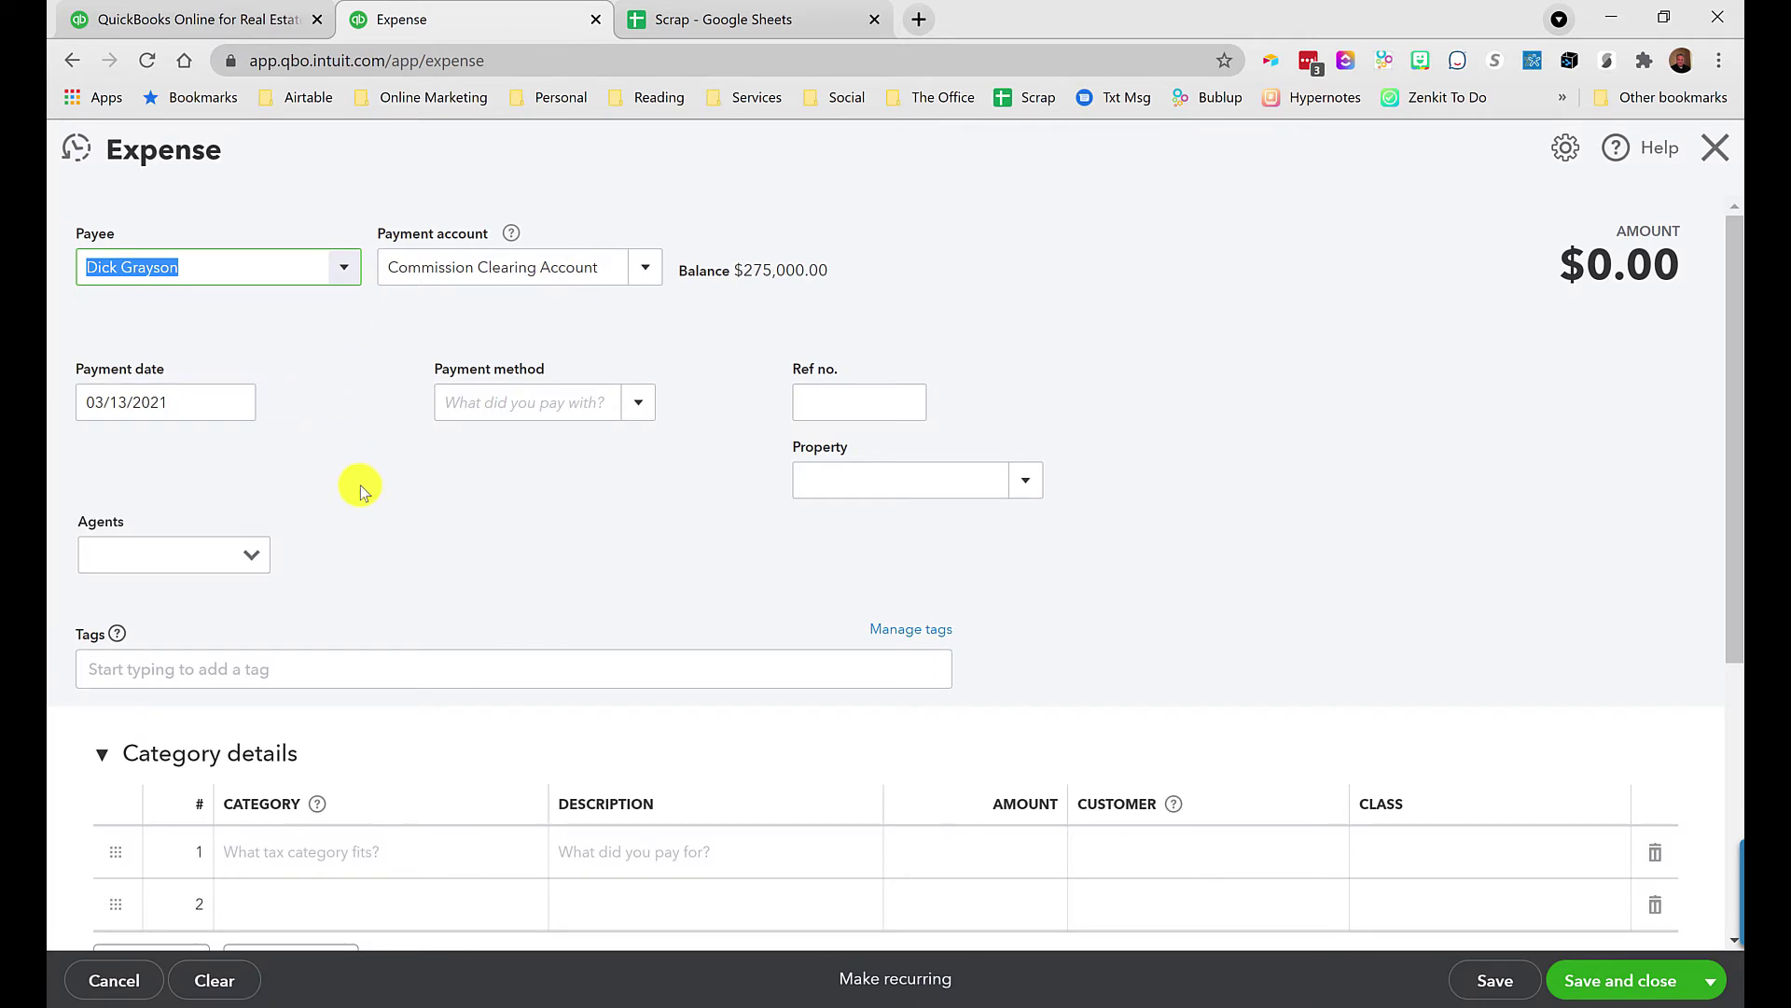
scroll(383, 552, "down", 3)
scroll(381, 551, "up", 3)
scroll(364, 463, "down", 3)
scroll(317, 586, "up", 3)
left_click(185, 268)
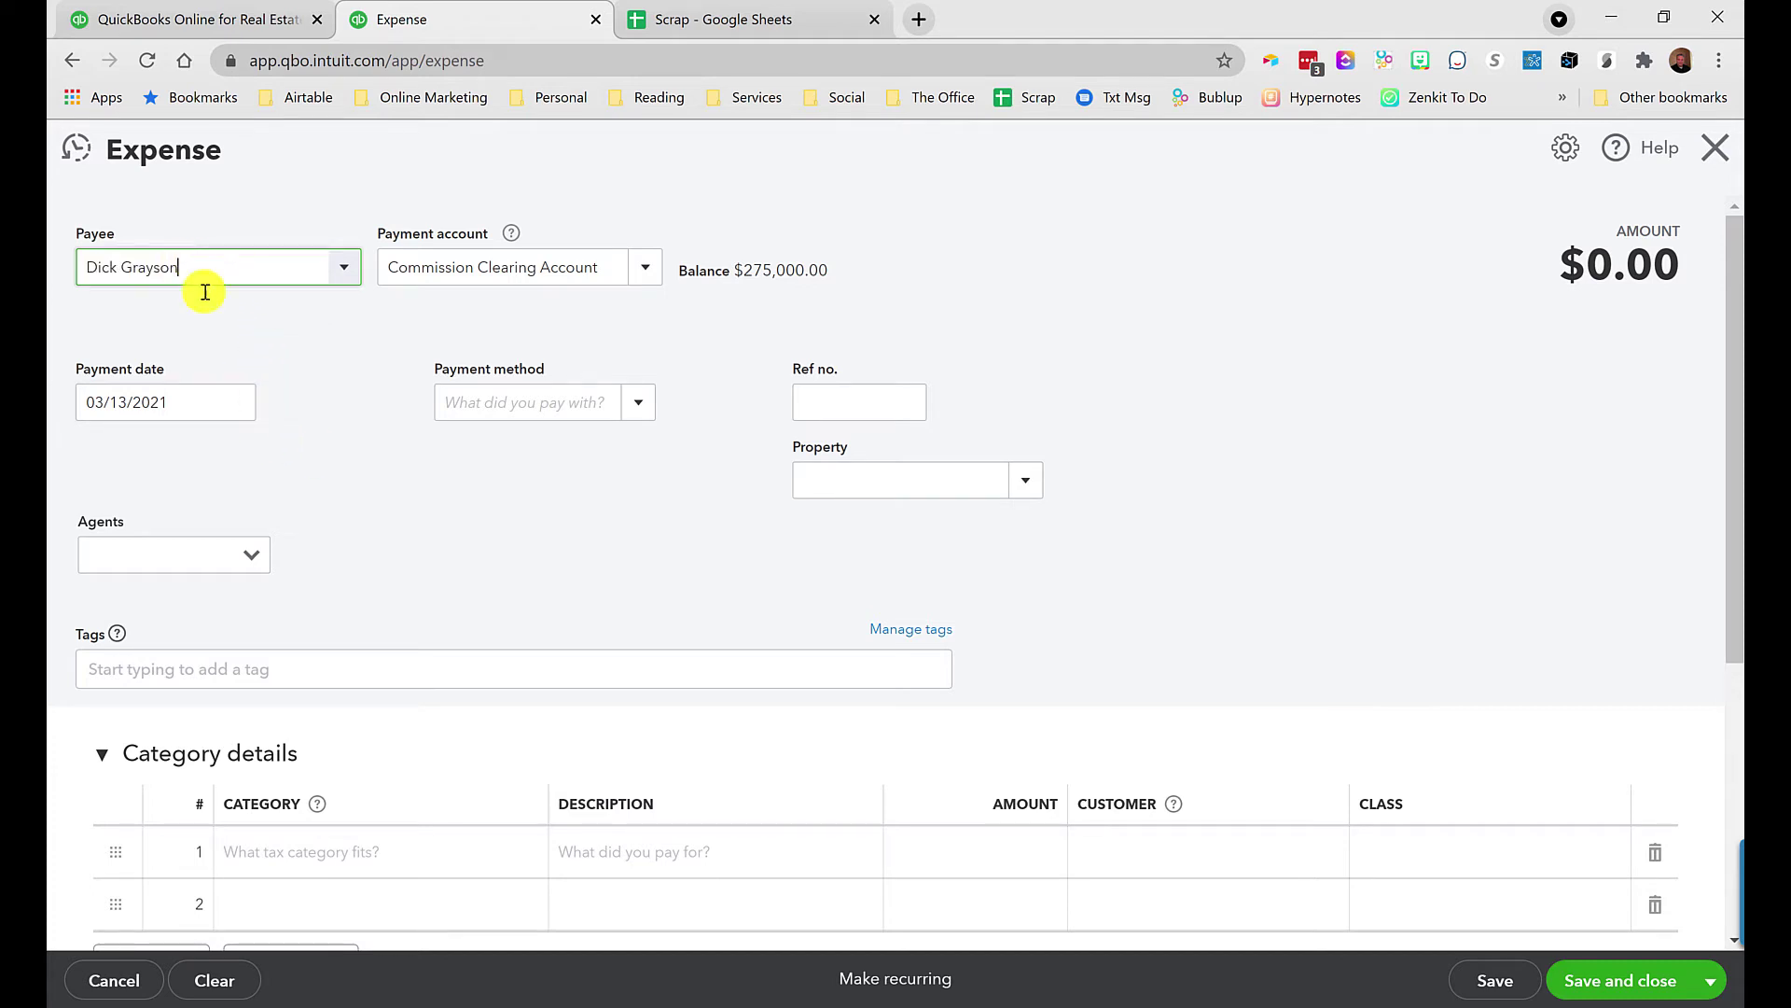
Set the category of the expense's first line to Agent Commissions Paid.
scroll(372, 433, "down", 3)
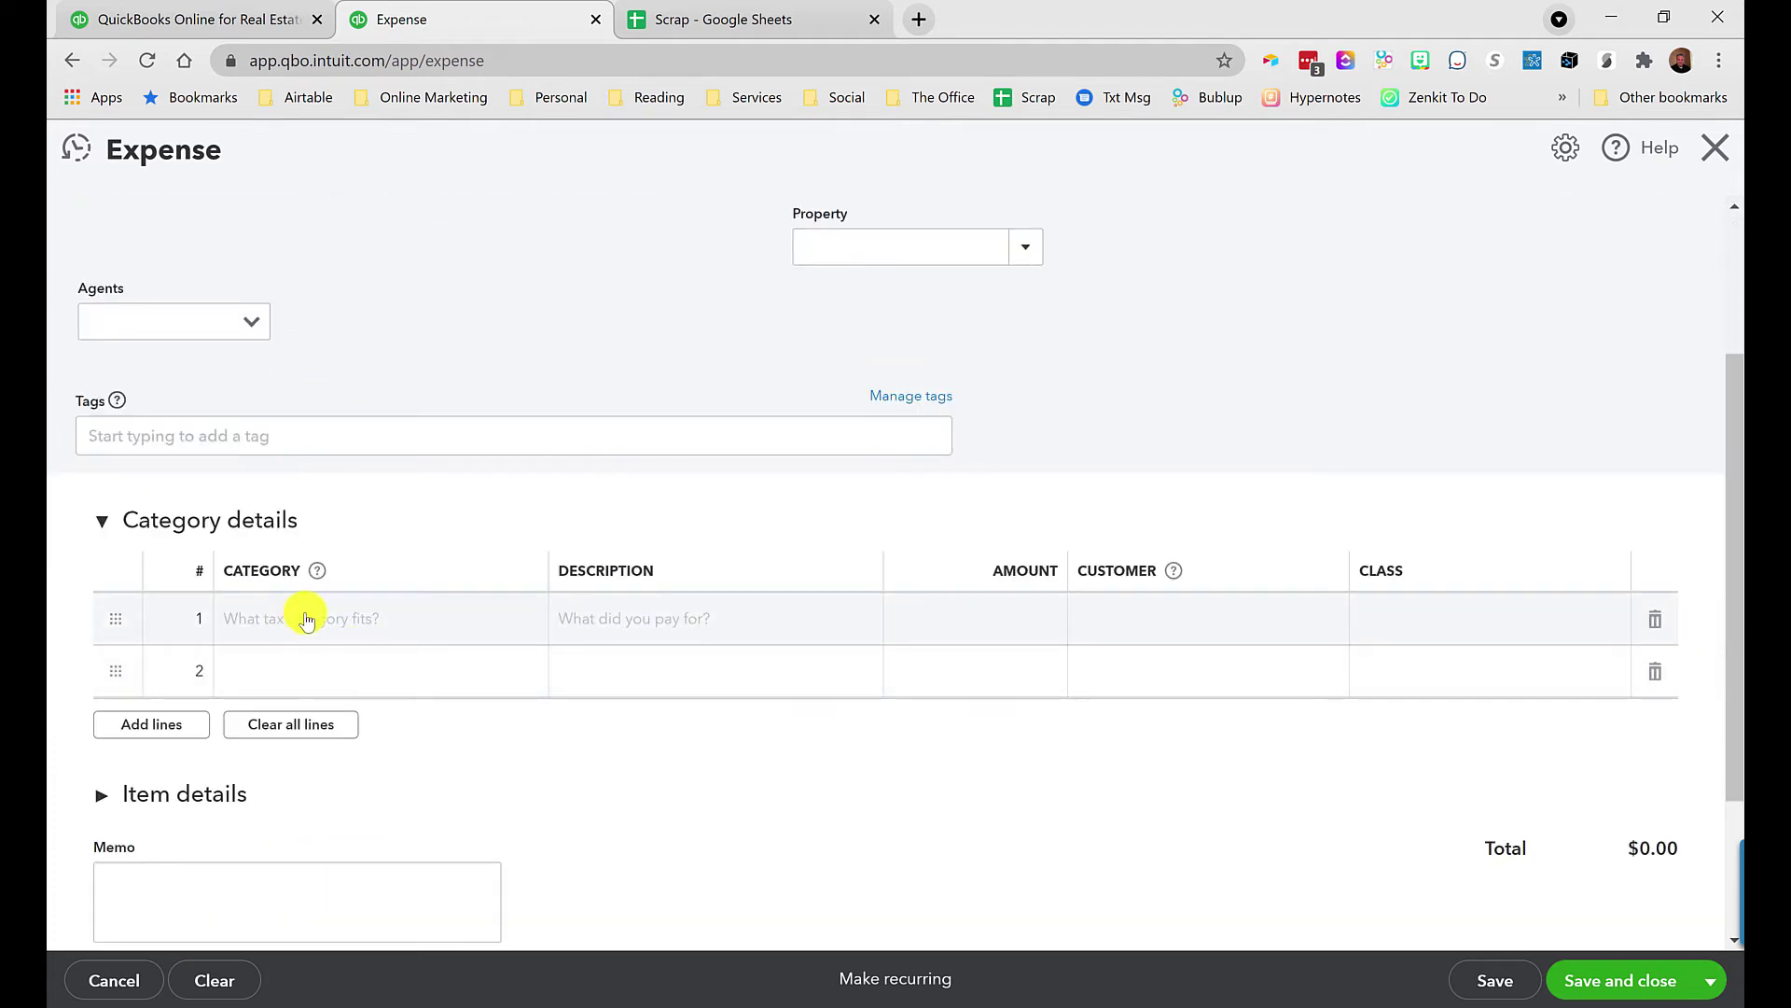
left_click(306, 619)
type("comm")
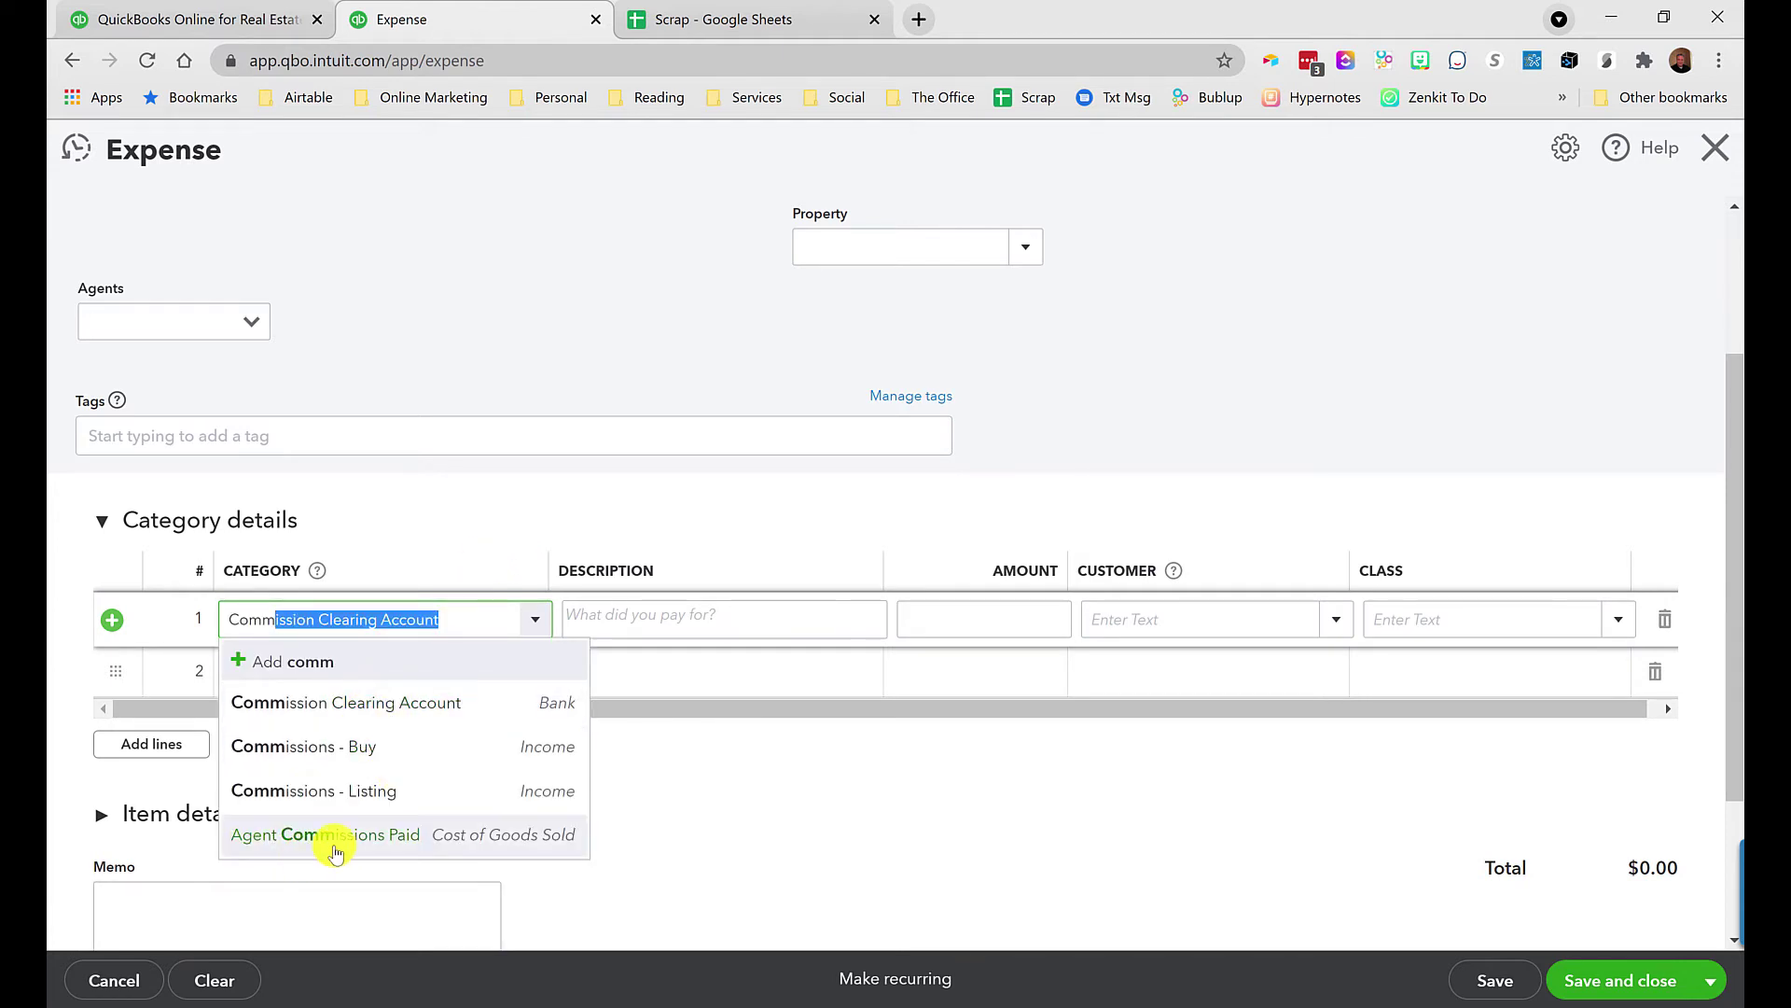
left_click(445, 850)
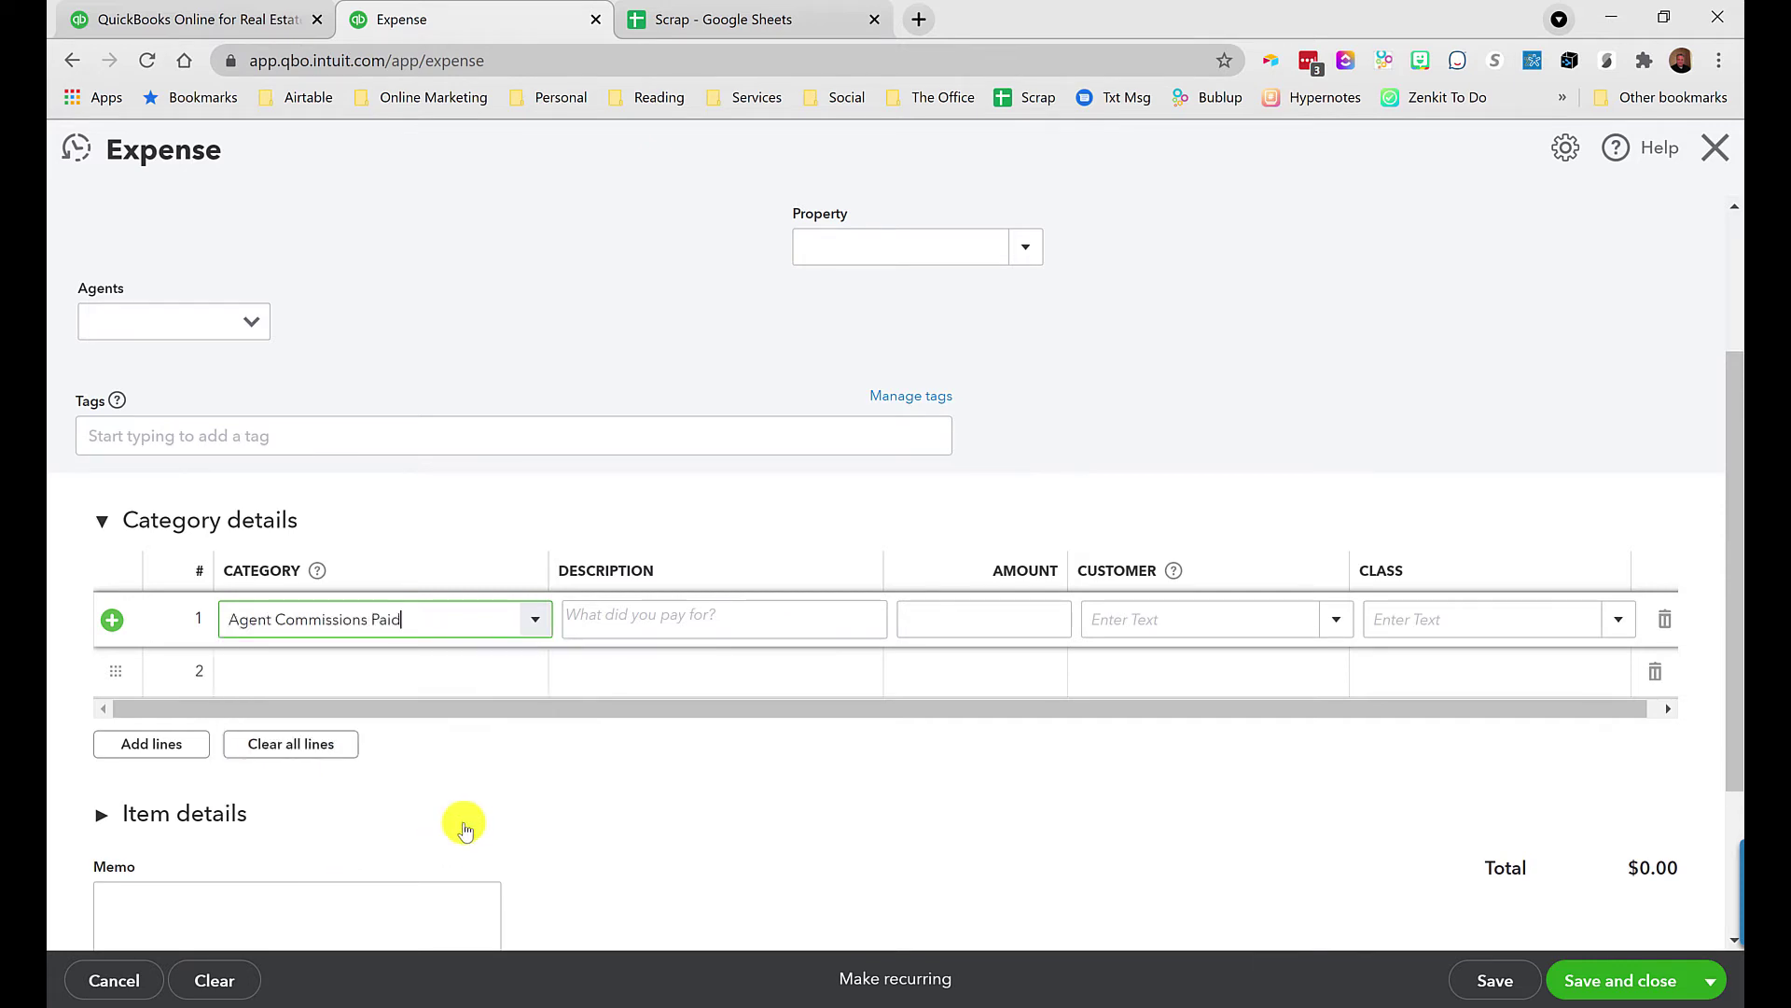
Look up the agent commission in the spreadsheet's C6 and enter 120,000 as the expense line's amount.
key("Tab")
key("Tab")
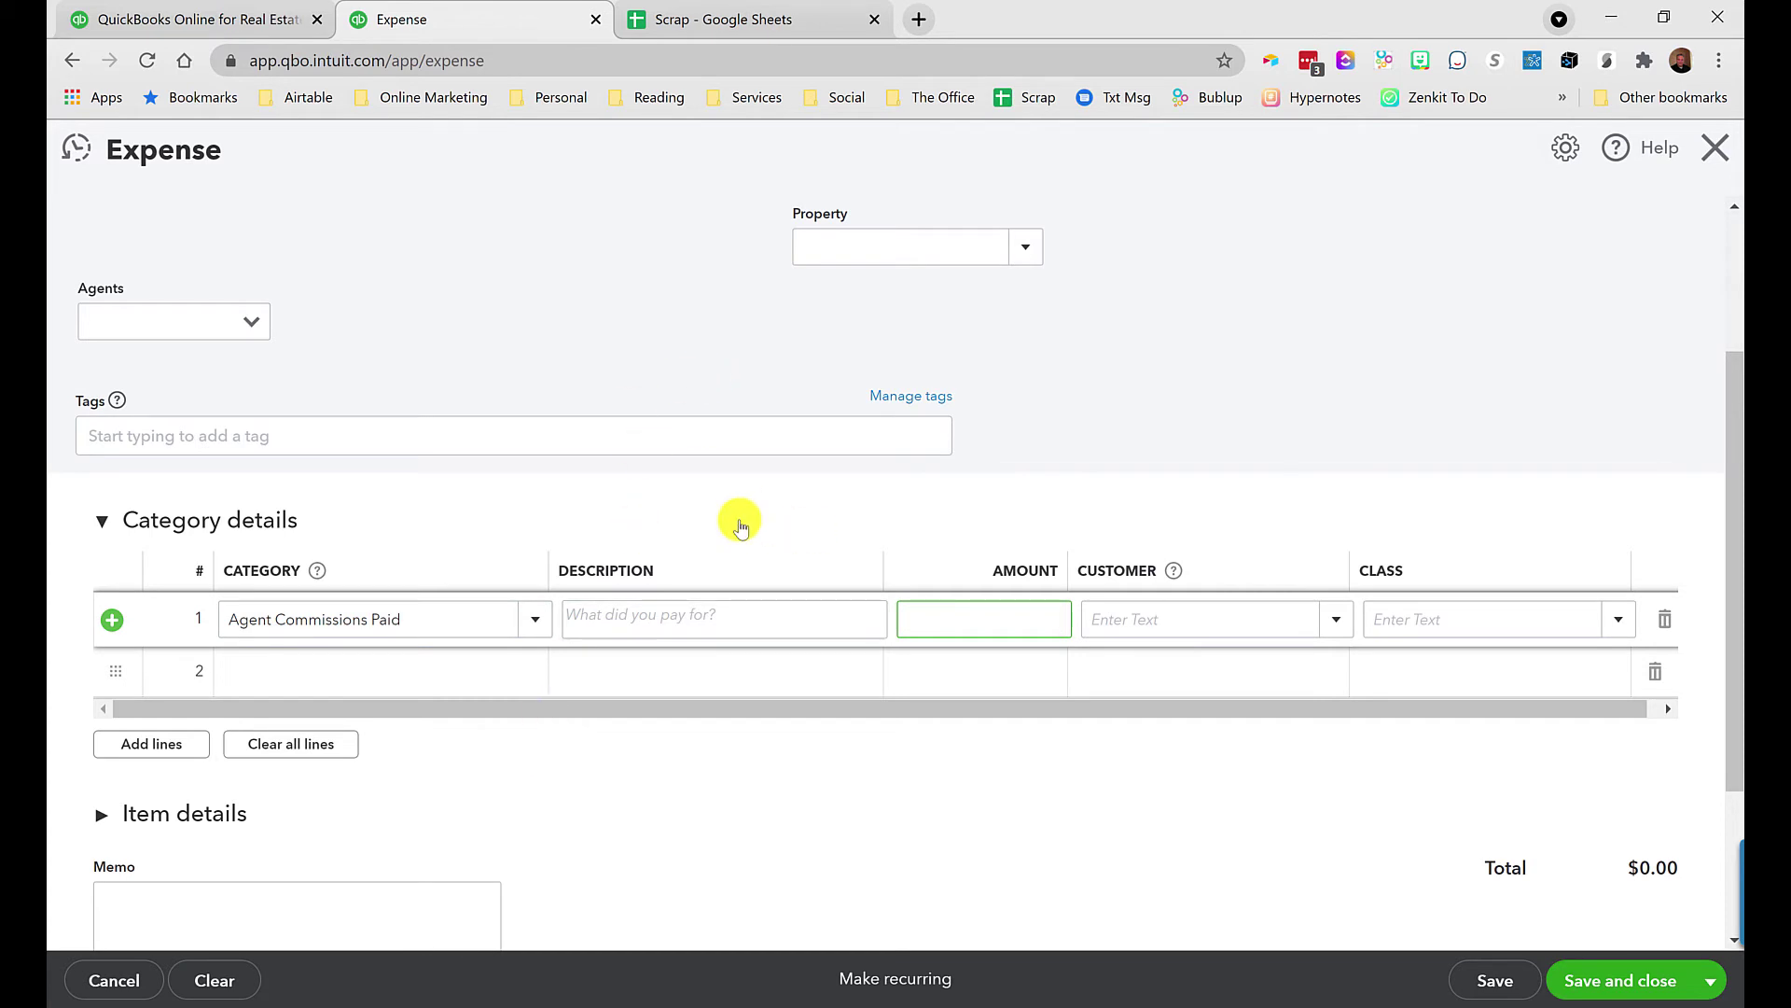
left_click(680, 34)
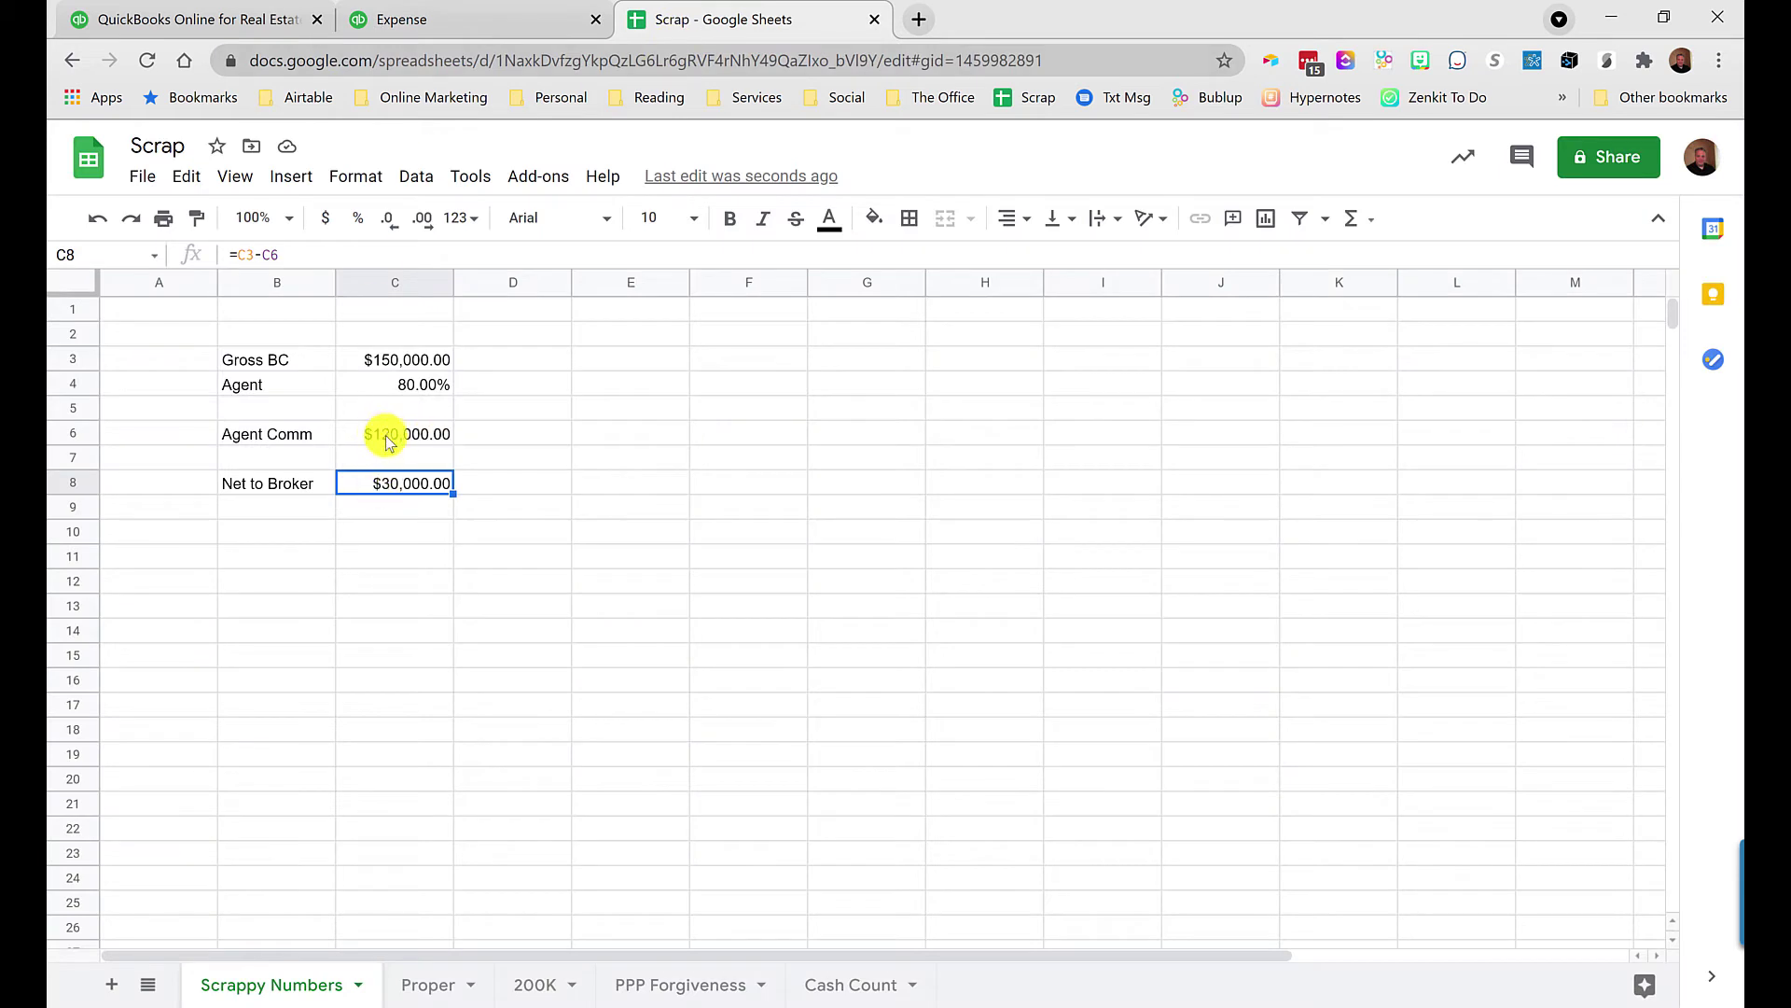
left_click(375, 433)
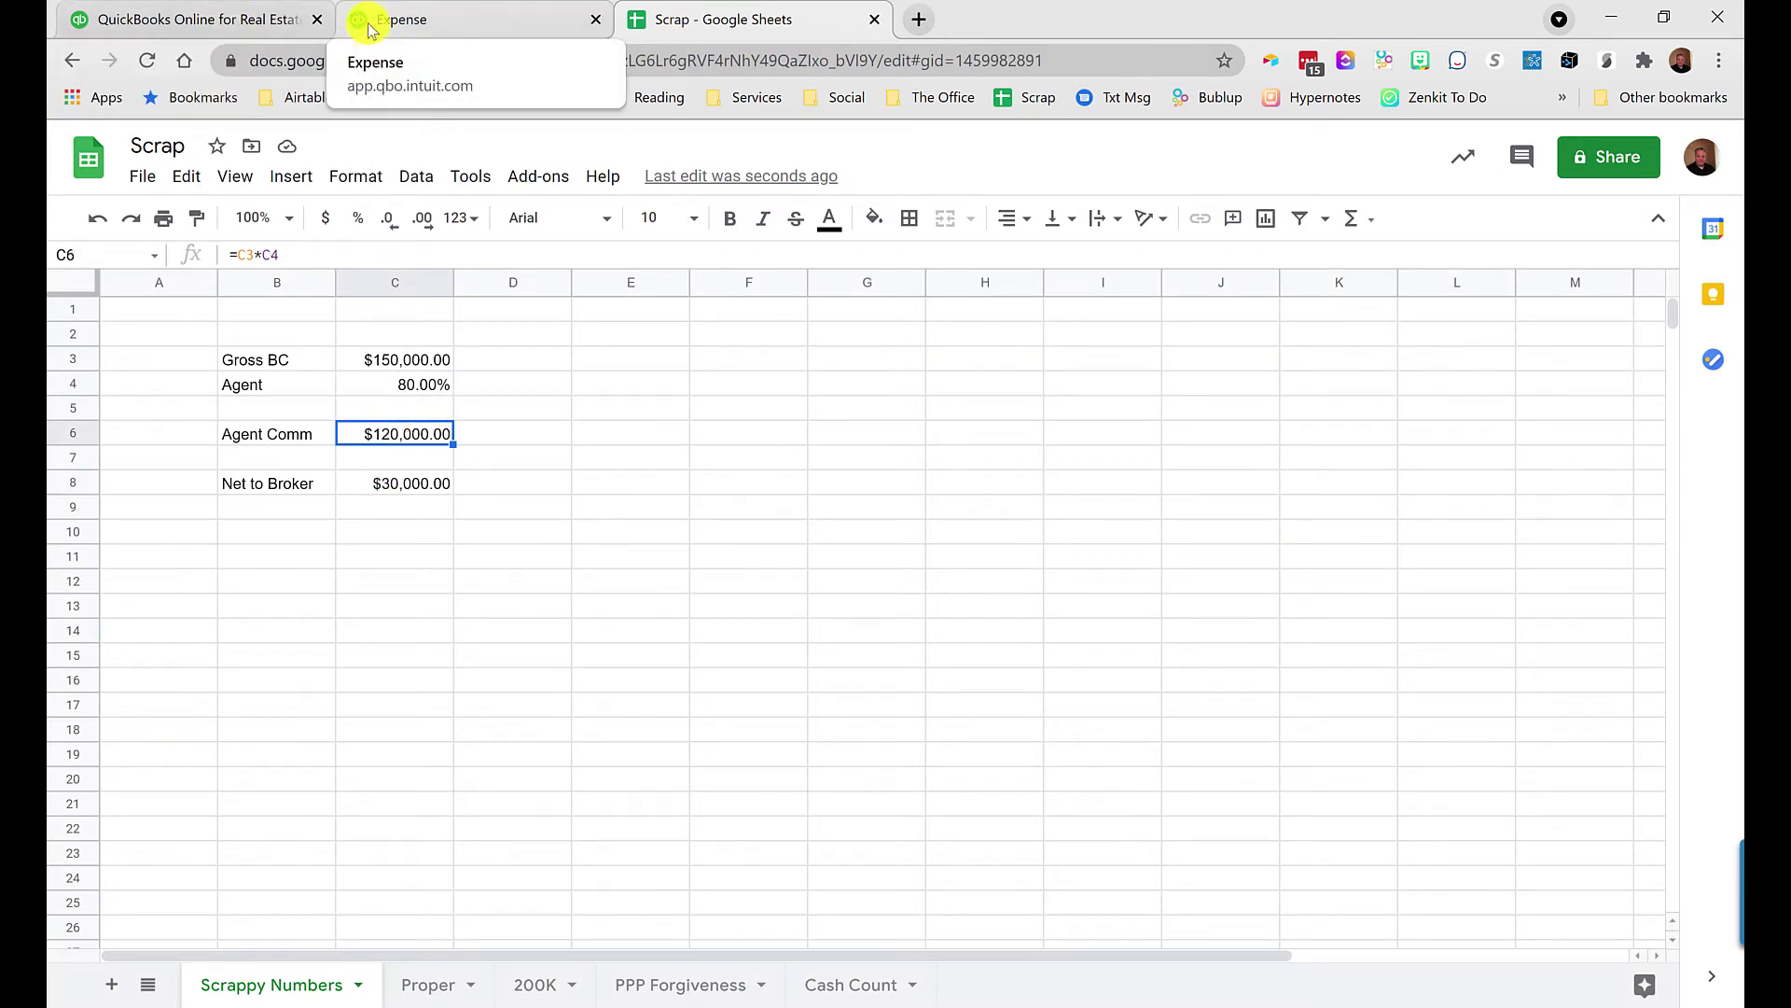
left_click(408, 18)
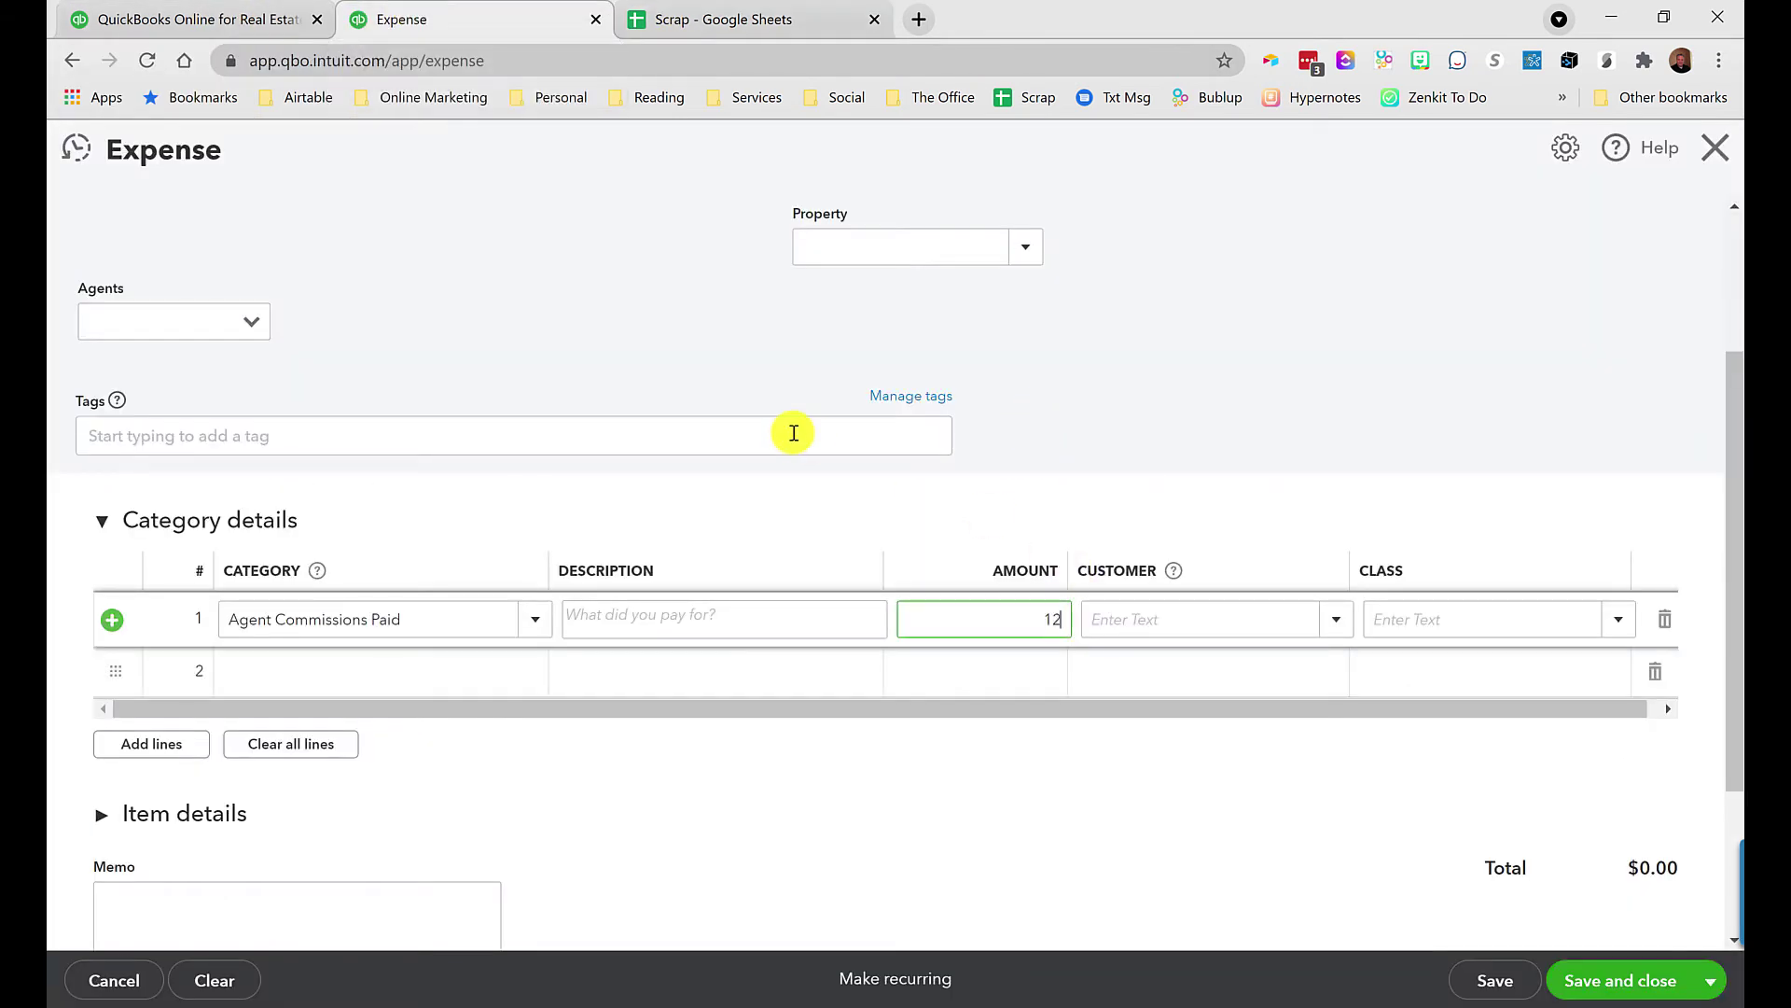
key("Tab")
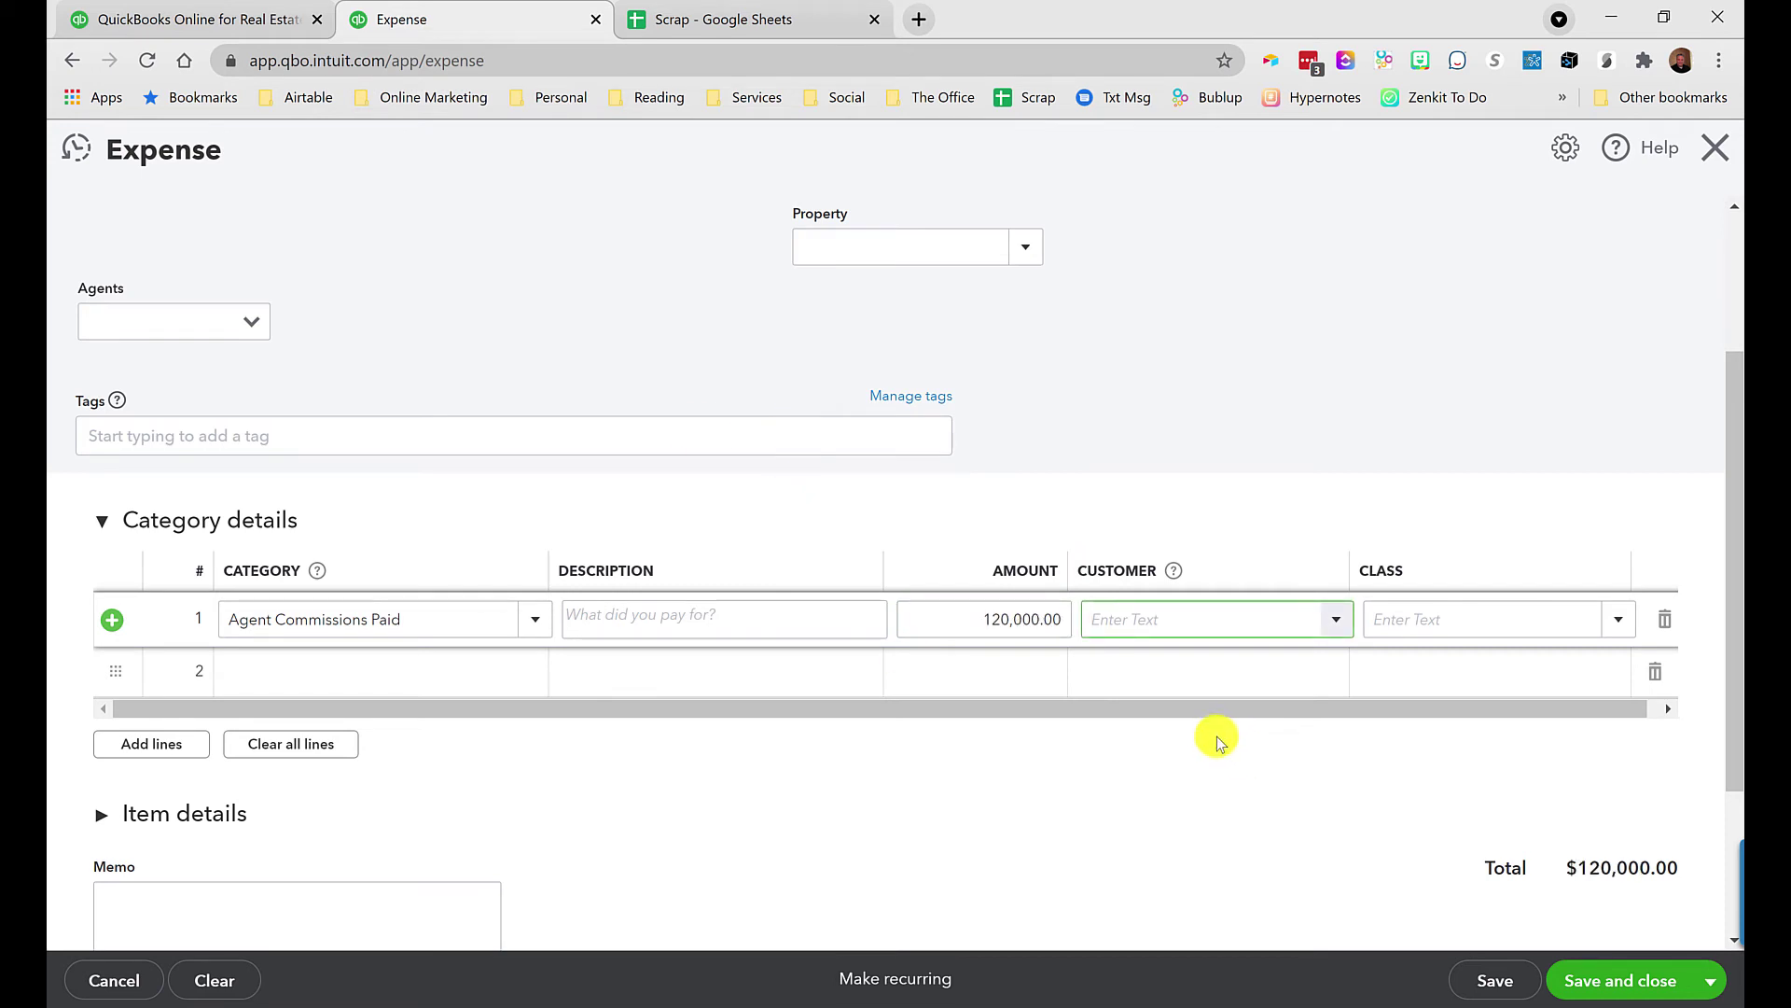
left_click(1308, 632)
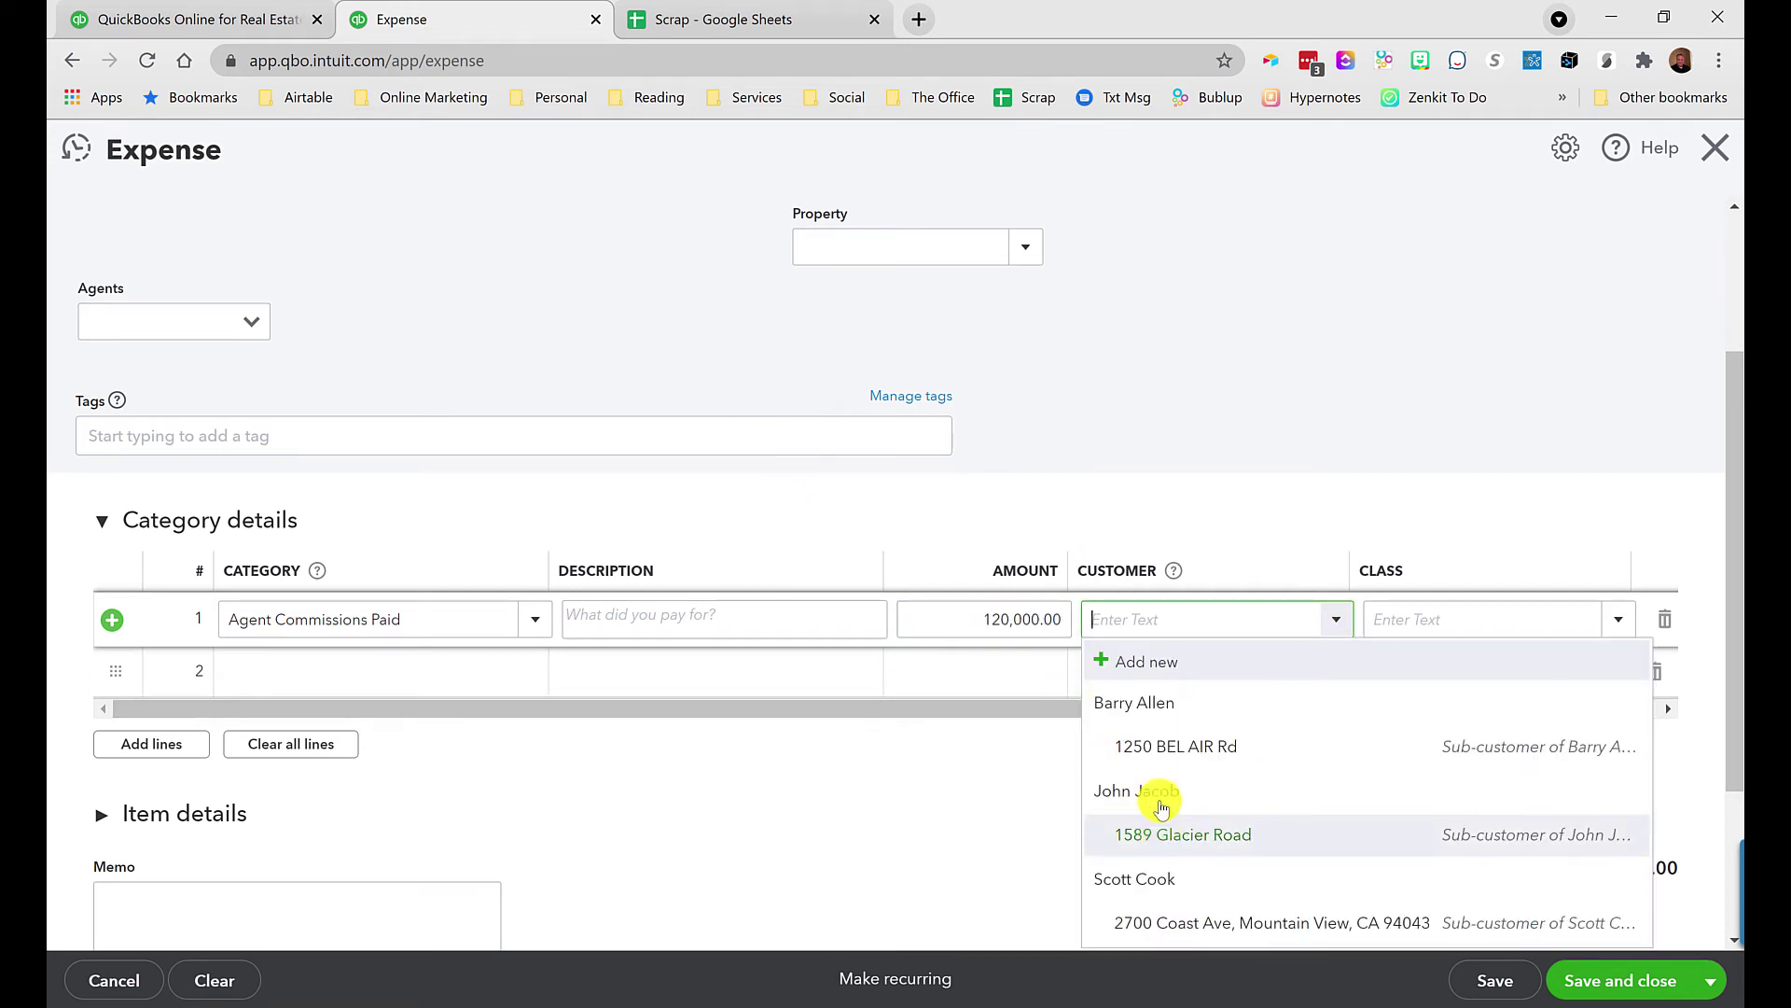
left_click(1182, 837)
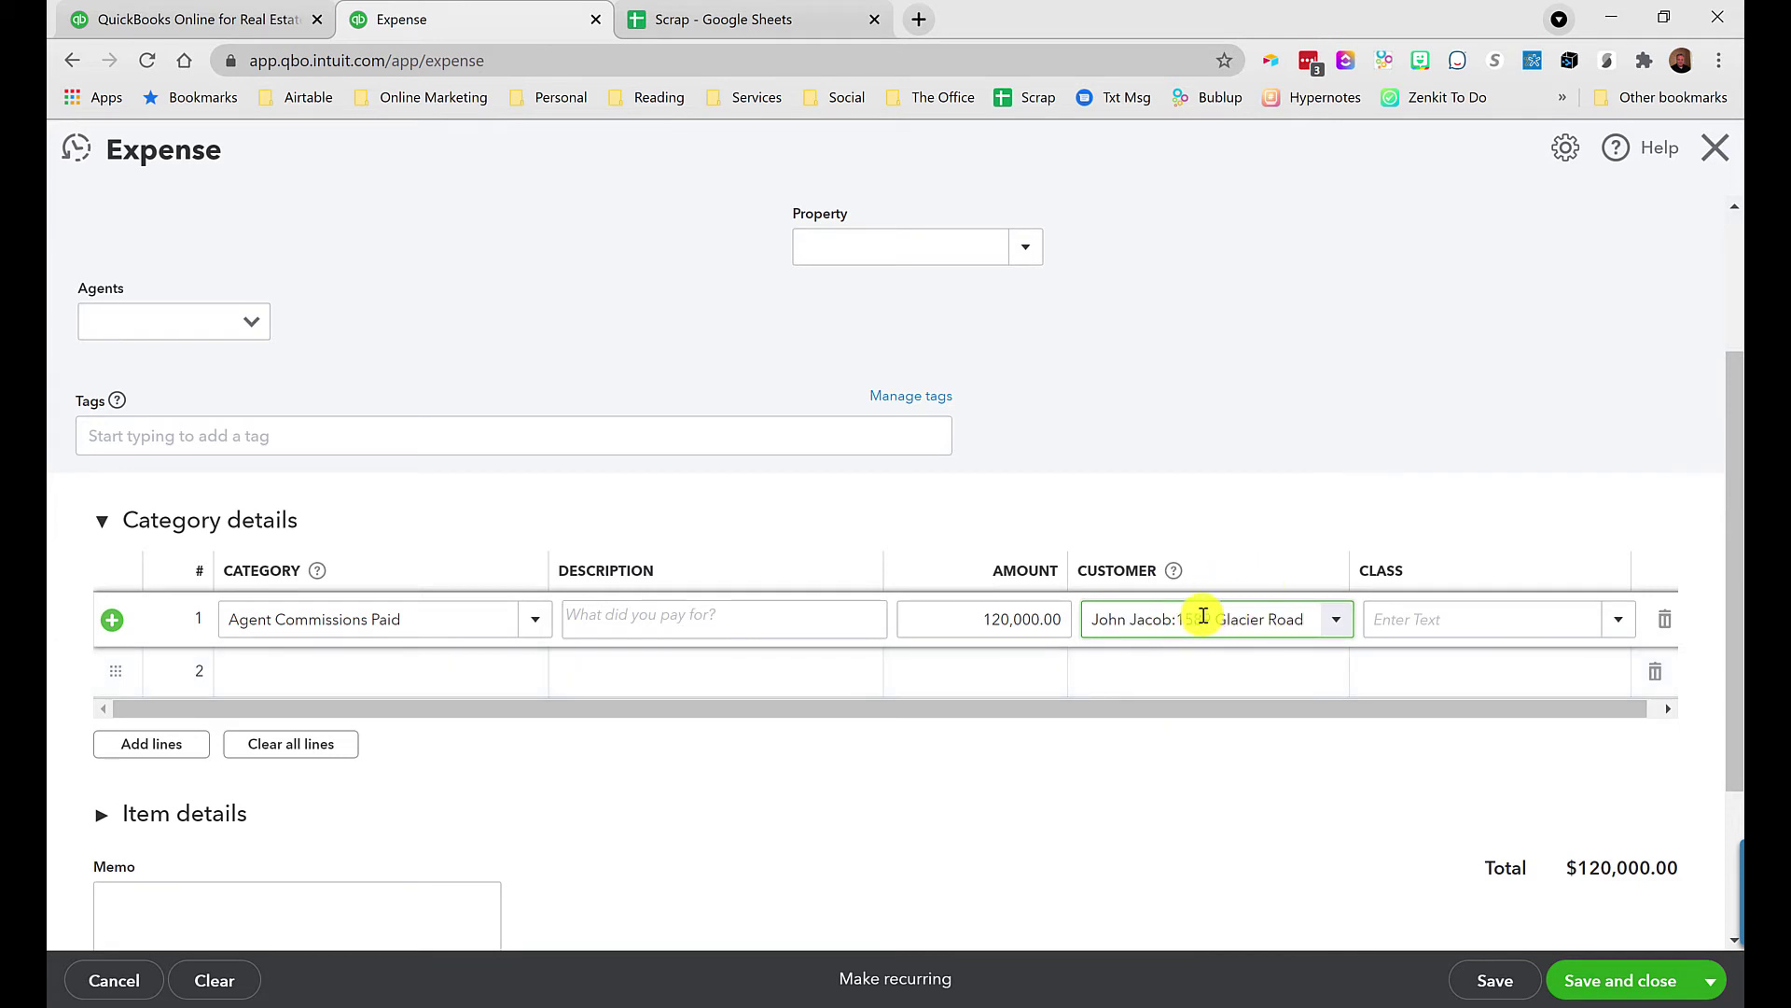
left_click_drag(971, 616, 1167, 619)
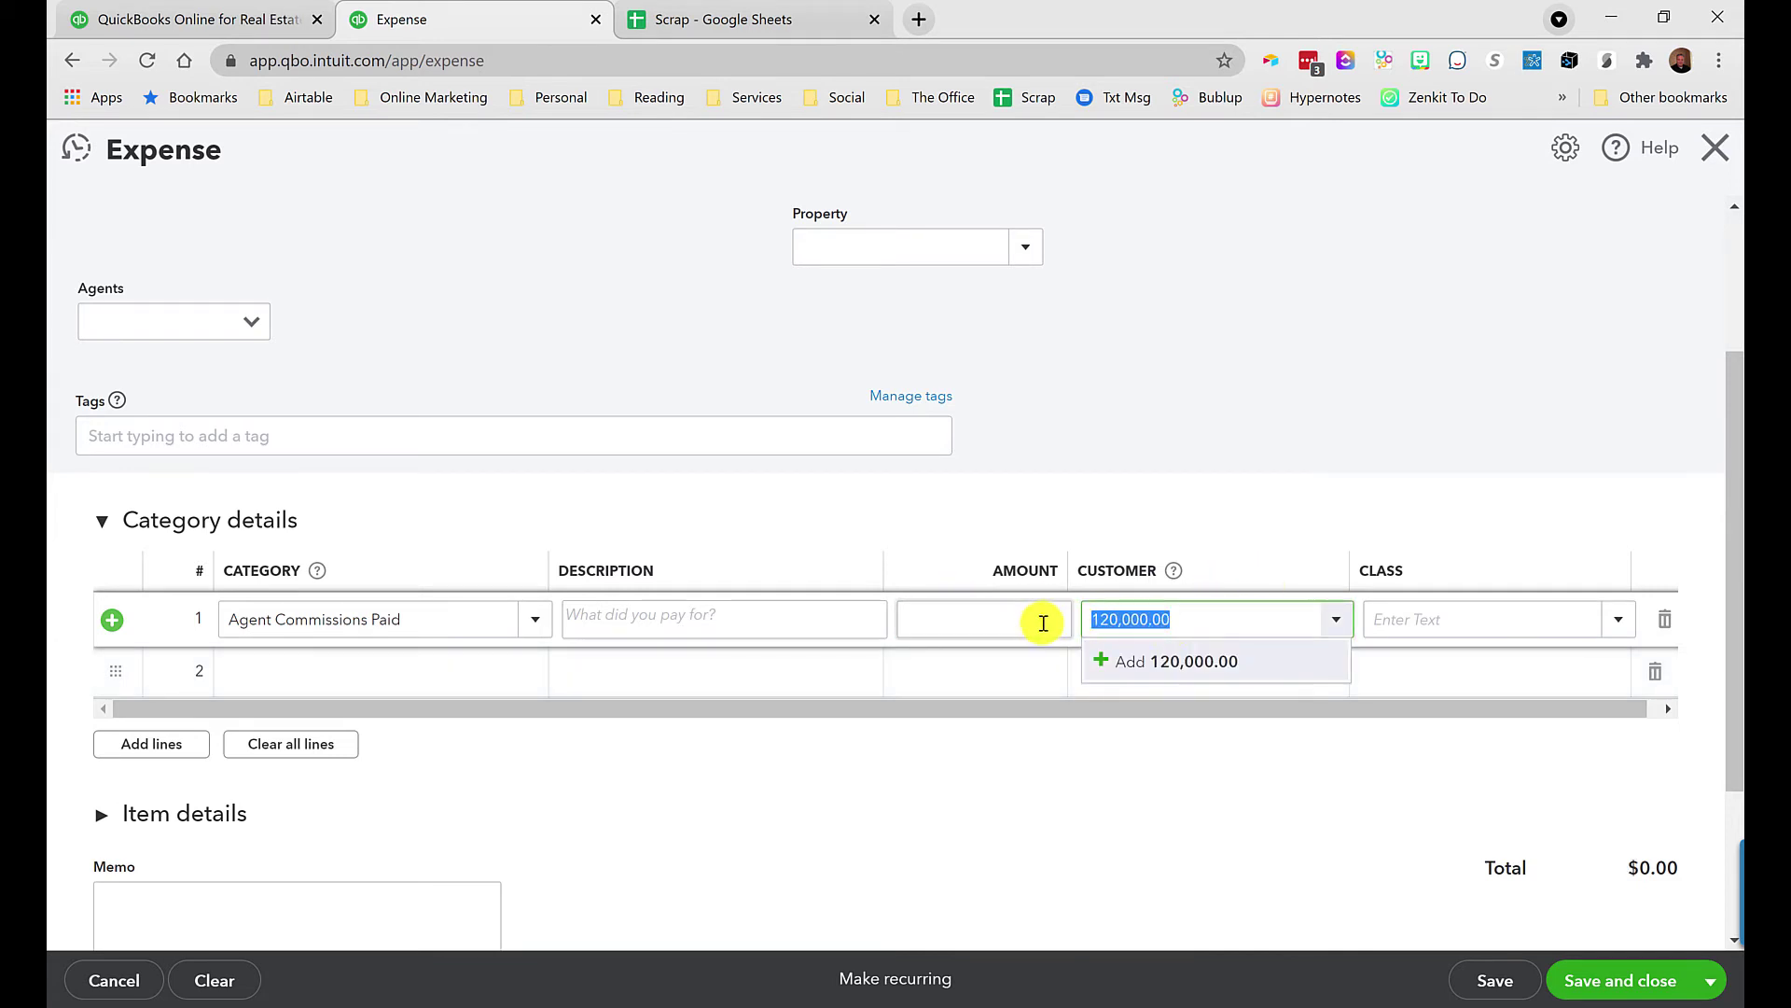
key("ctrl+z")
left_click(1125, 619)
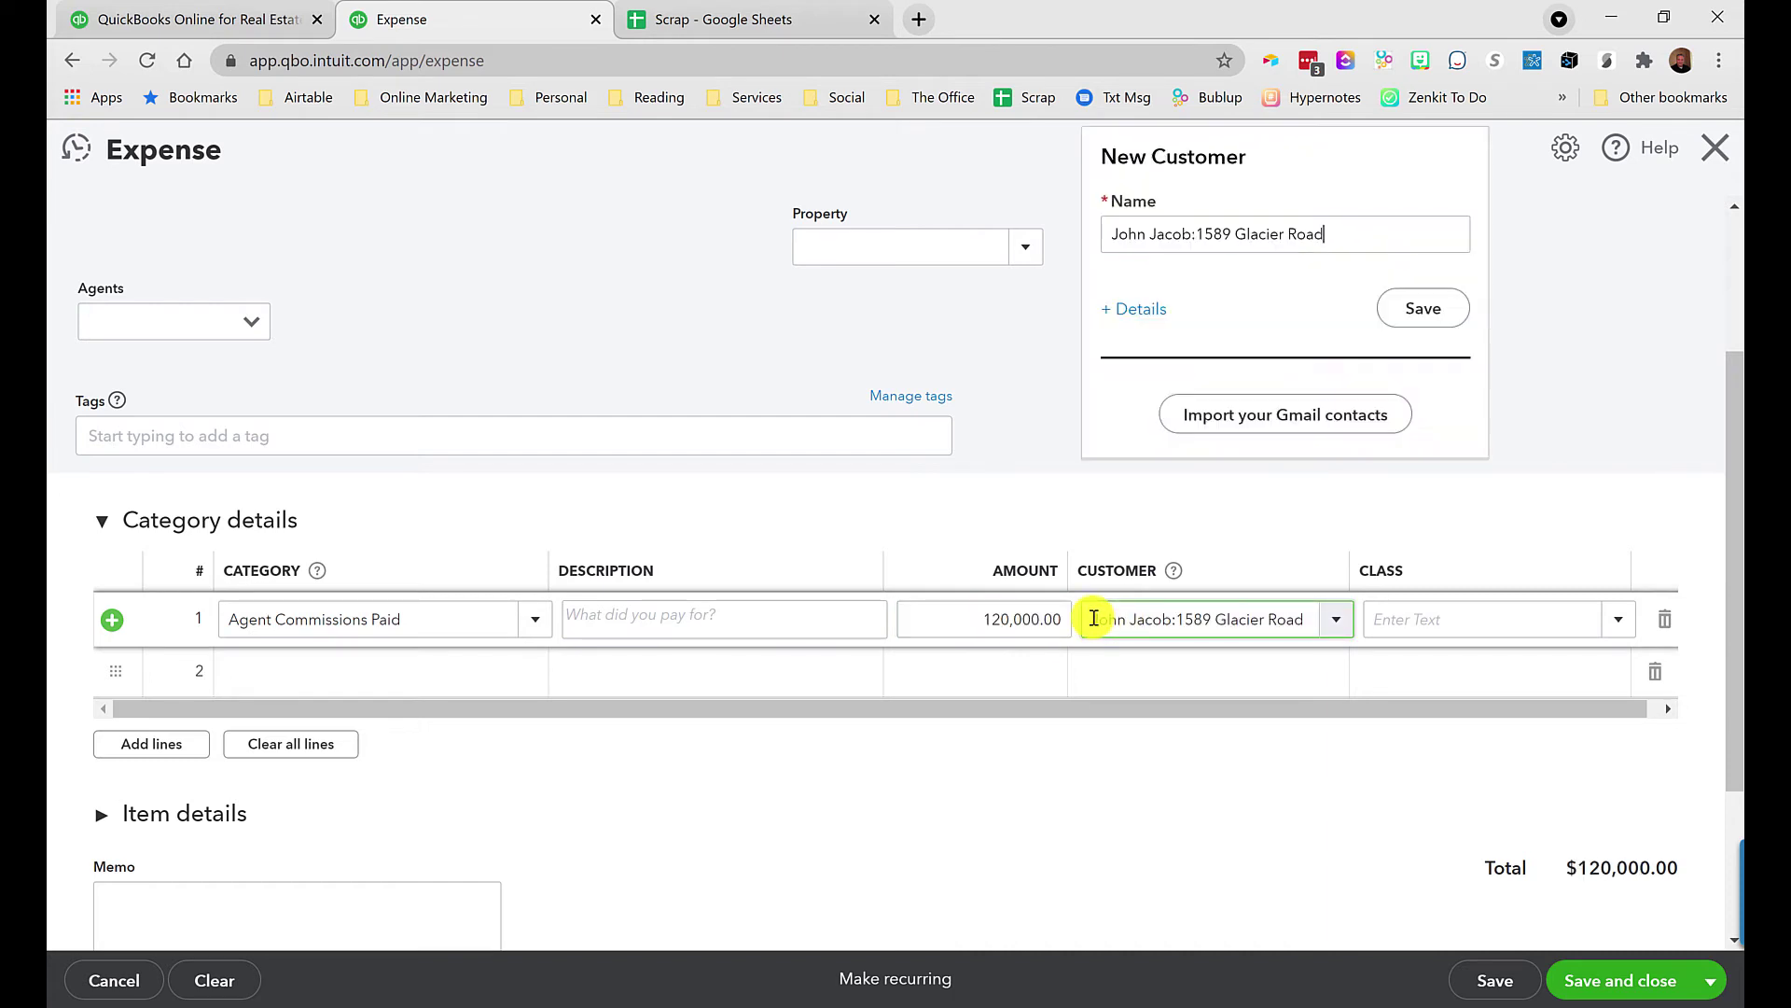
left_click(1438, 301)
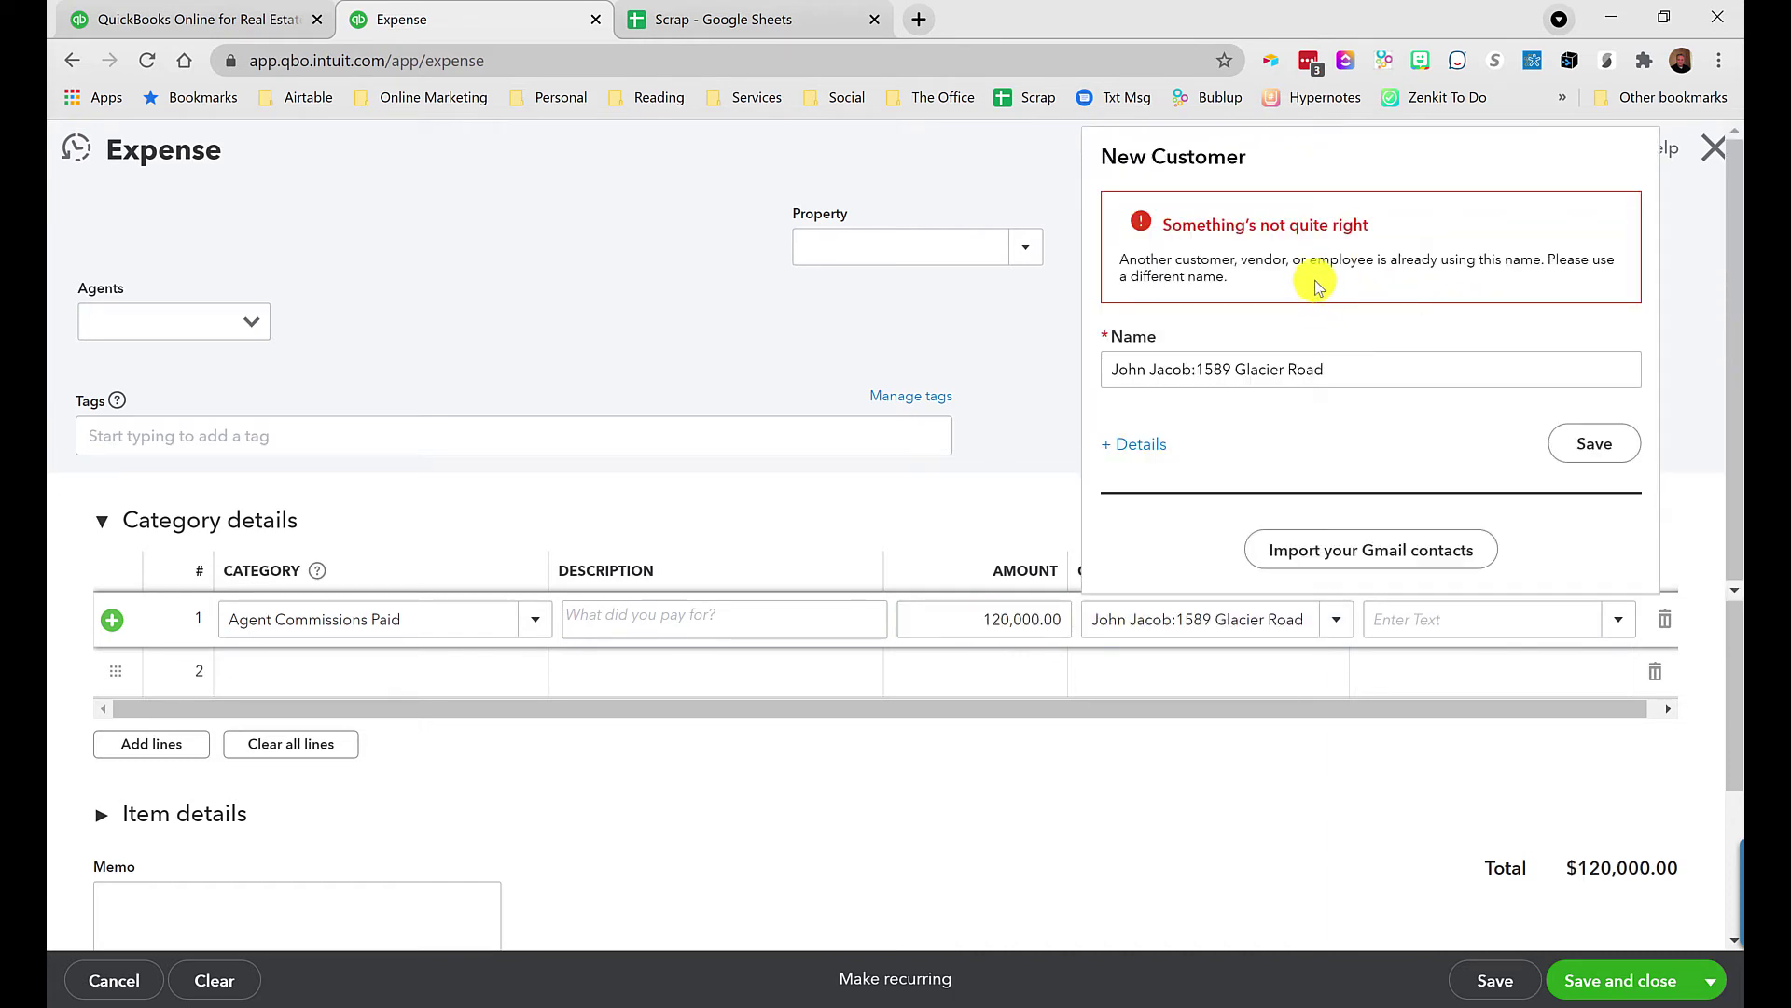
left_click(1040, 388)
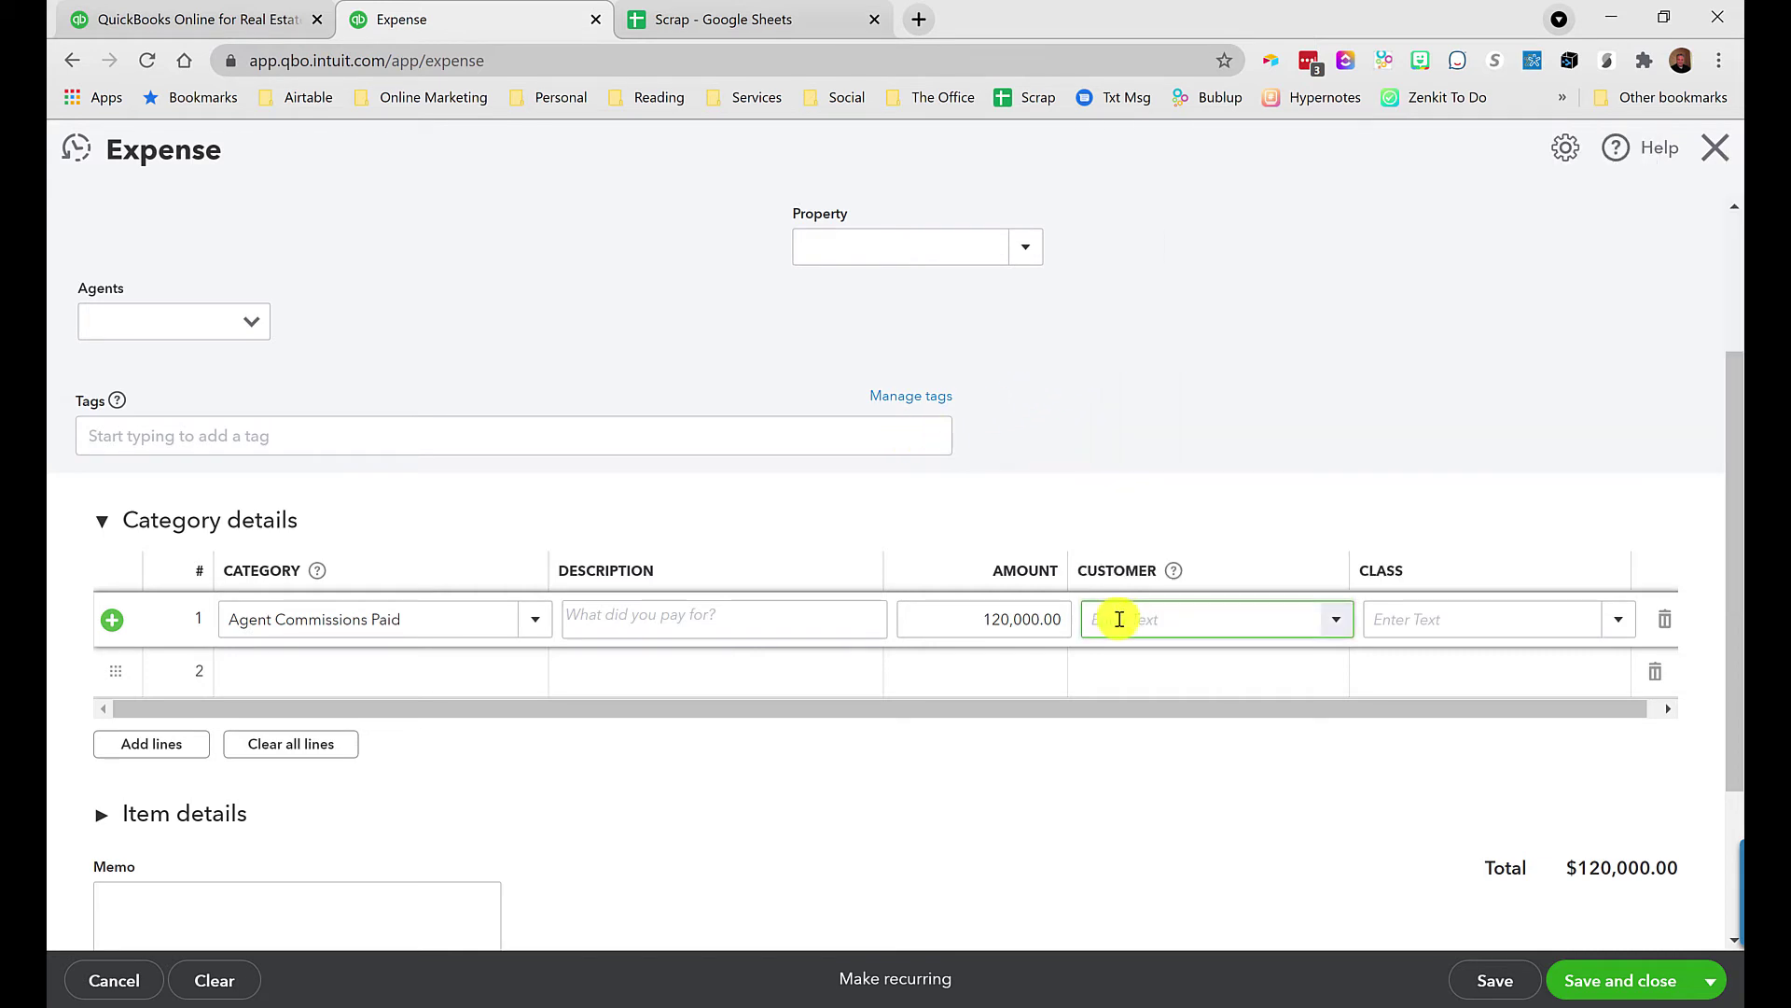
Assign the Agent Commissions Paid line to the property sub-customer under the second listed customer.
left_click(1336, 619)
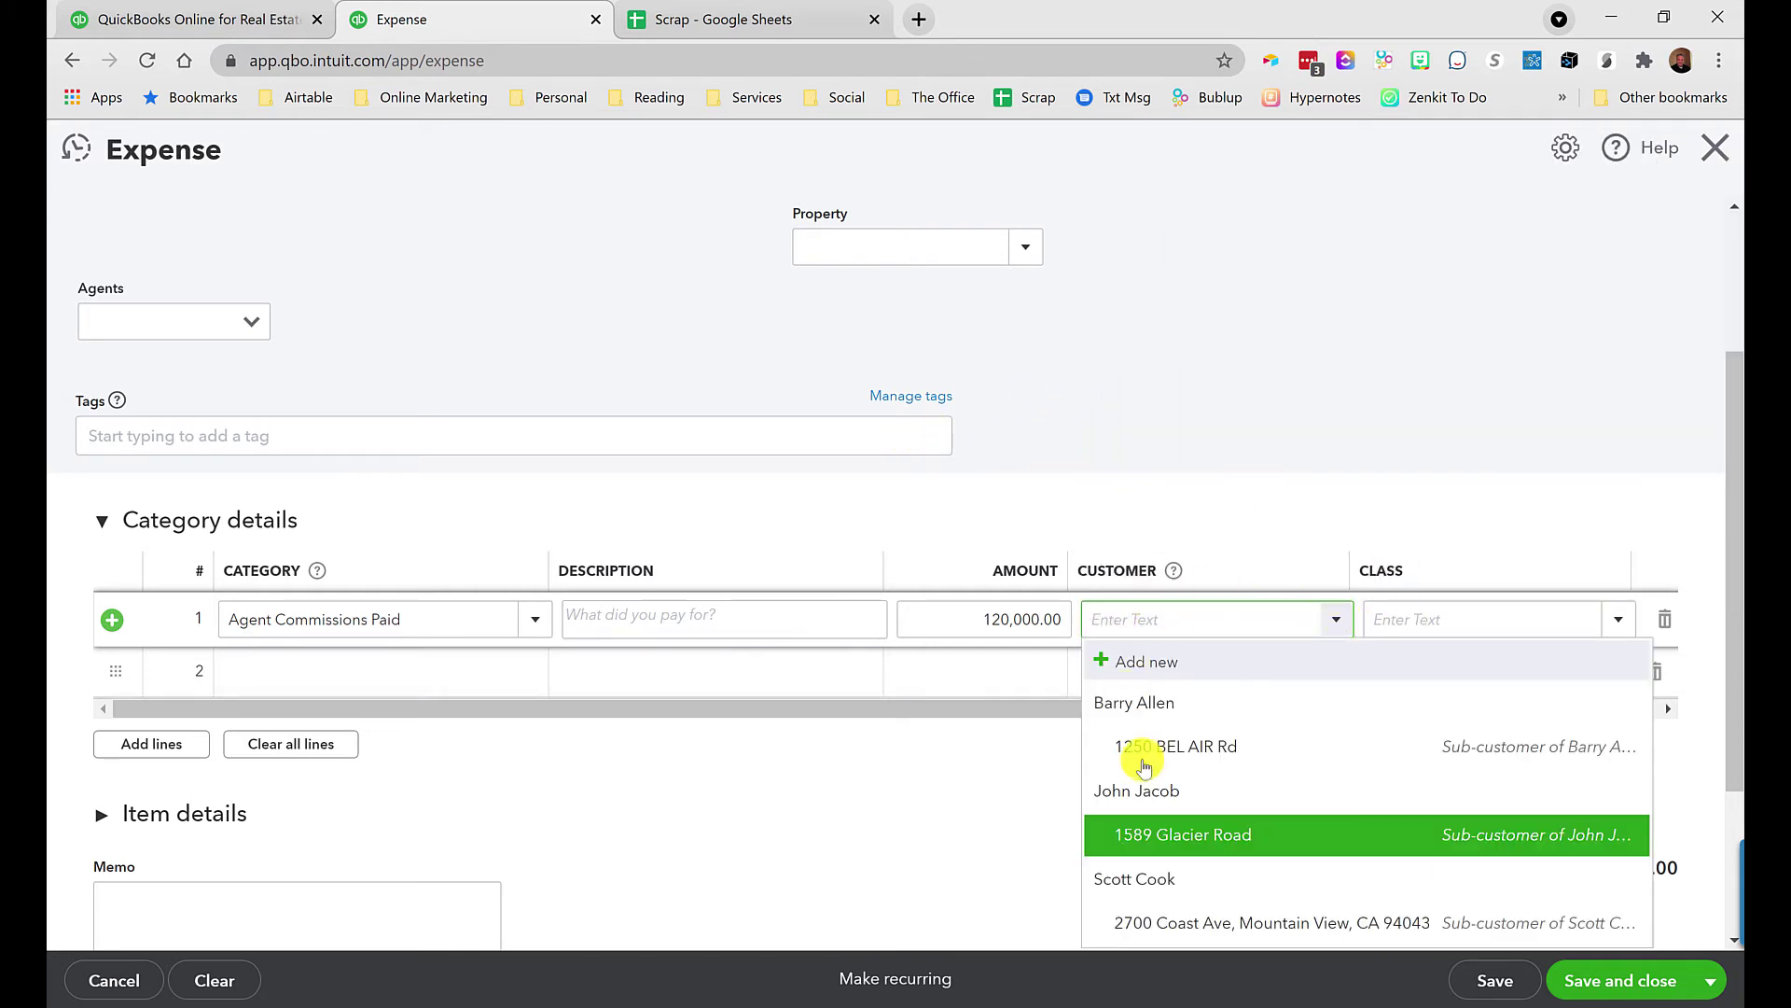
left_click(1183, 834)
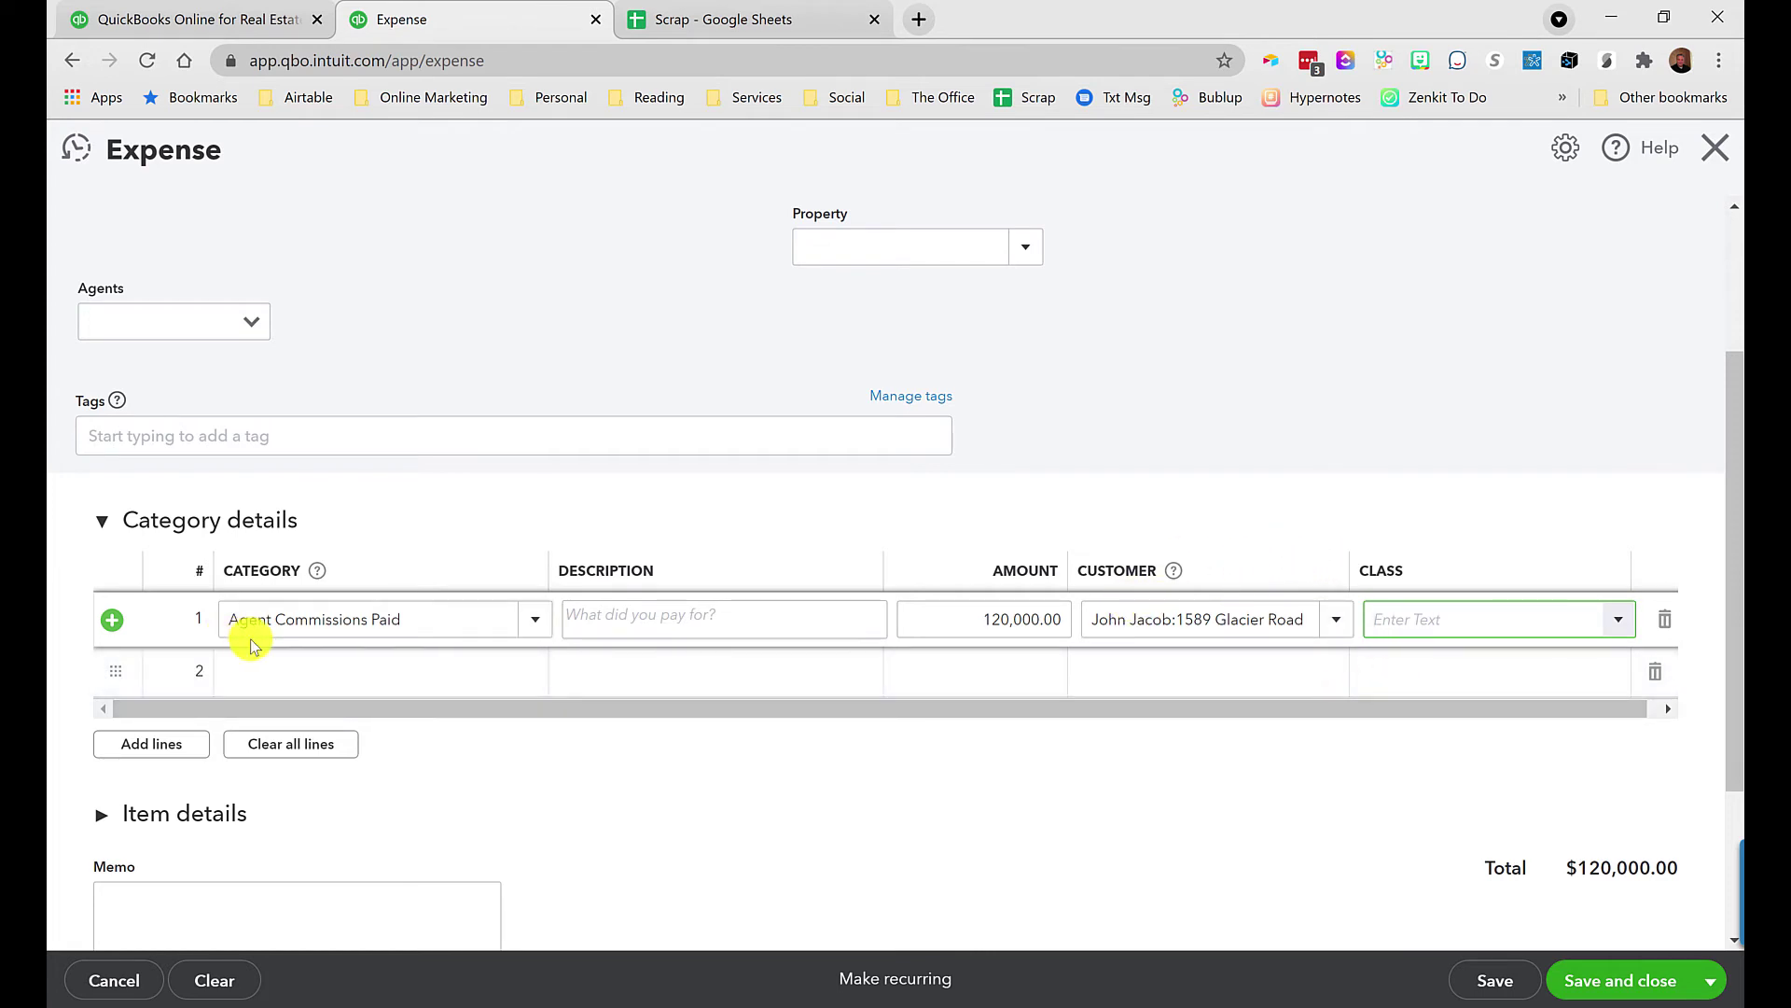
left_click_drag(247, 618, 408, 630)
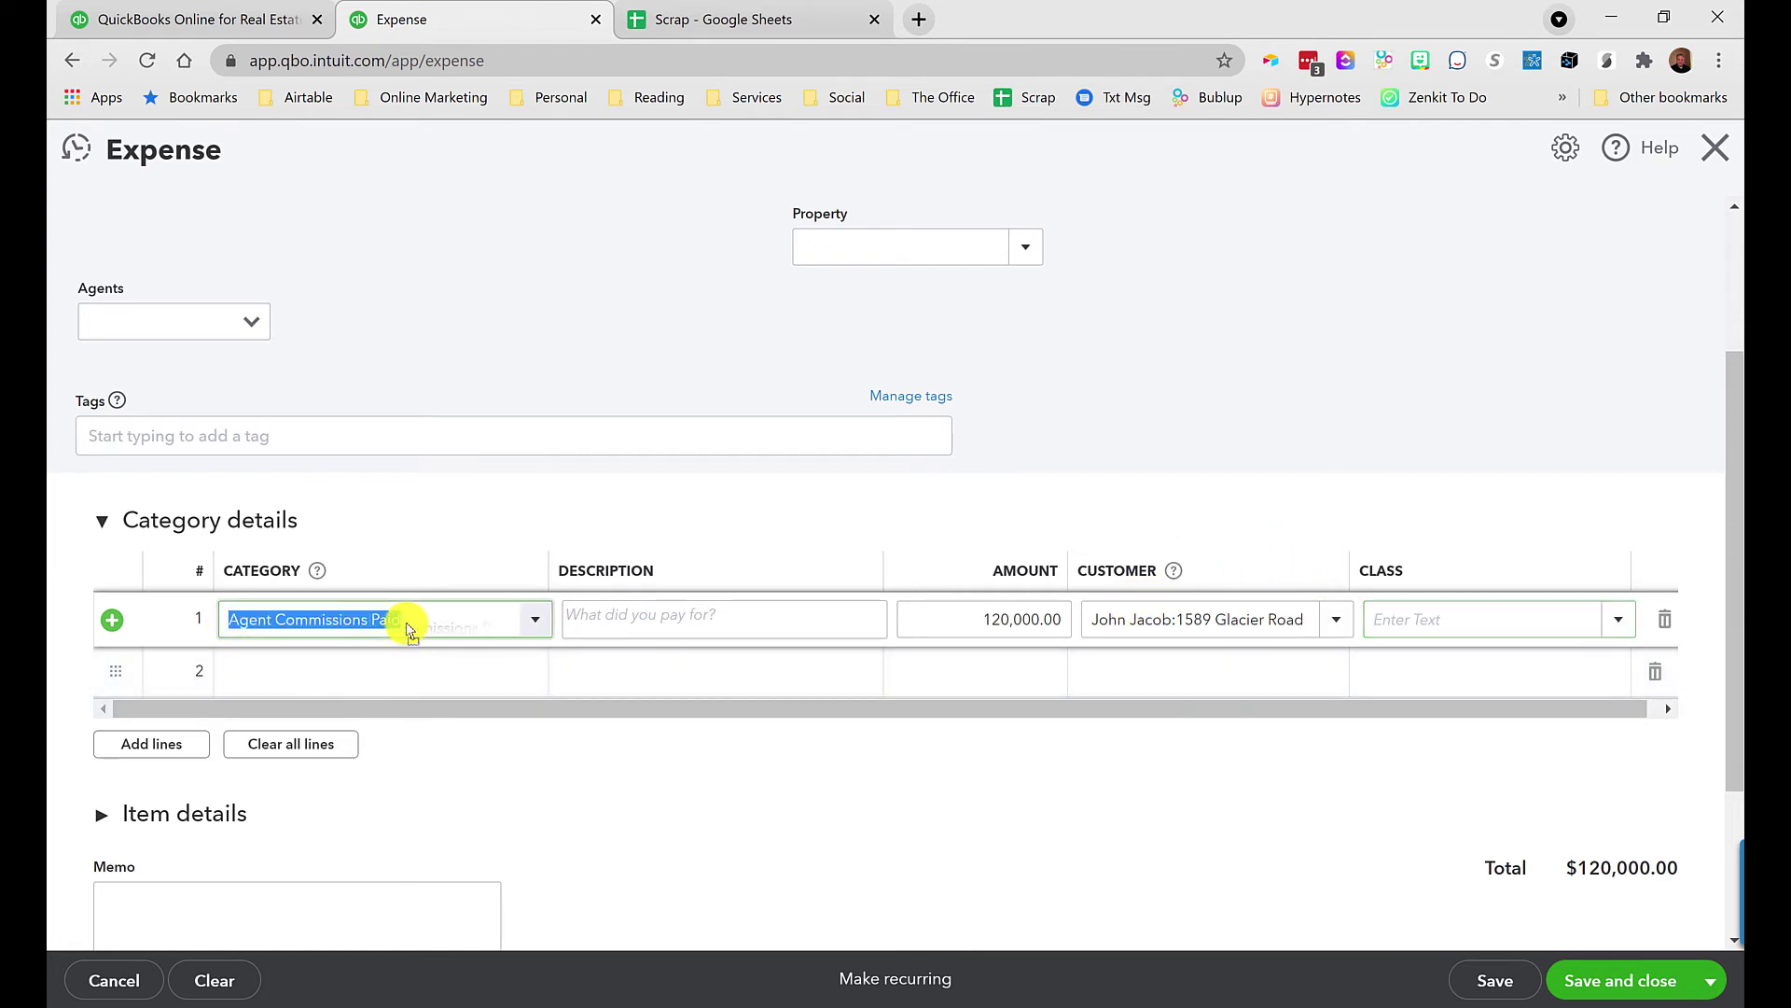
Save and close the agent commission expense.
left_click(1171, 620)
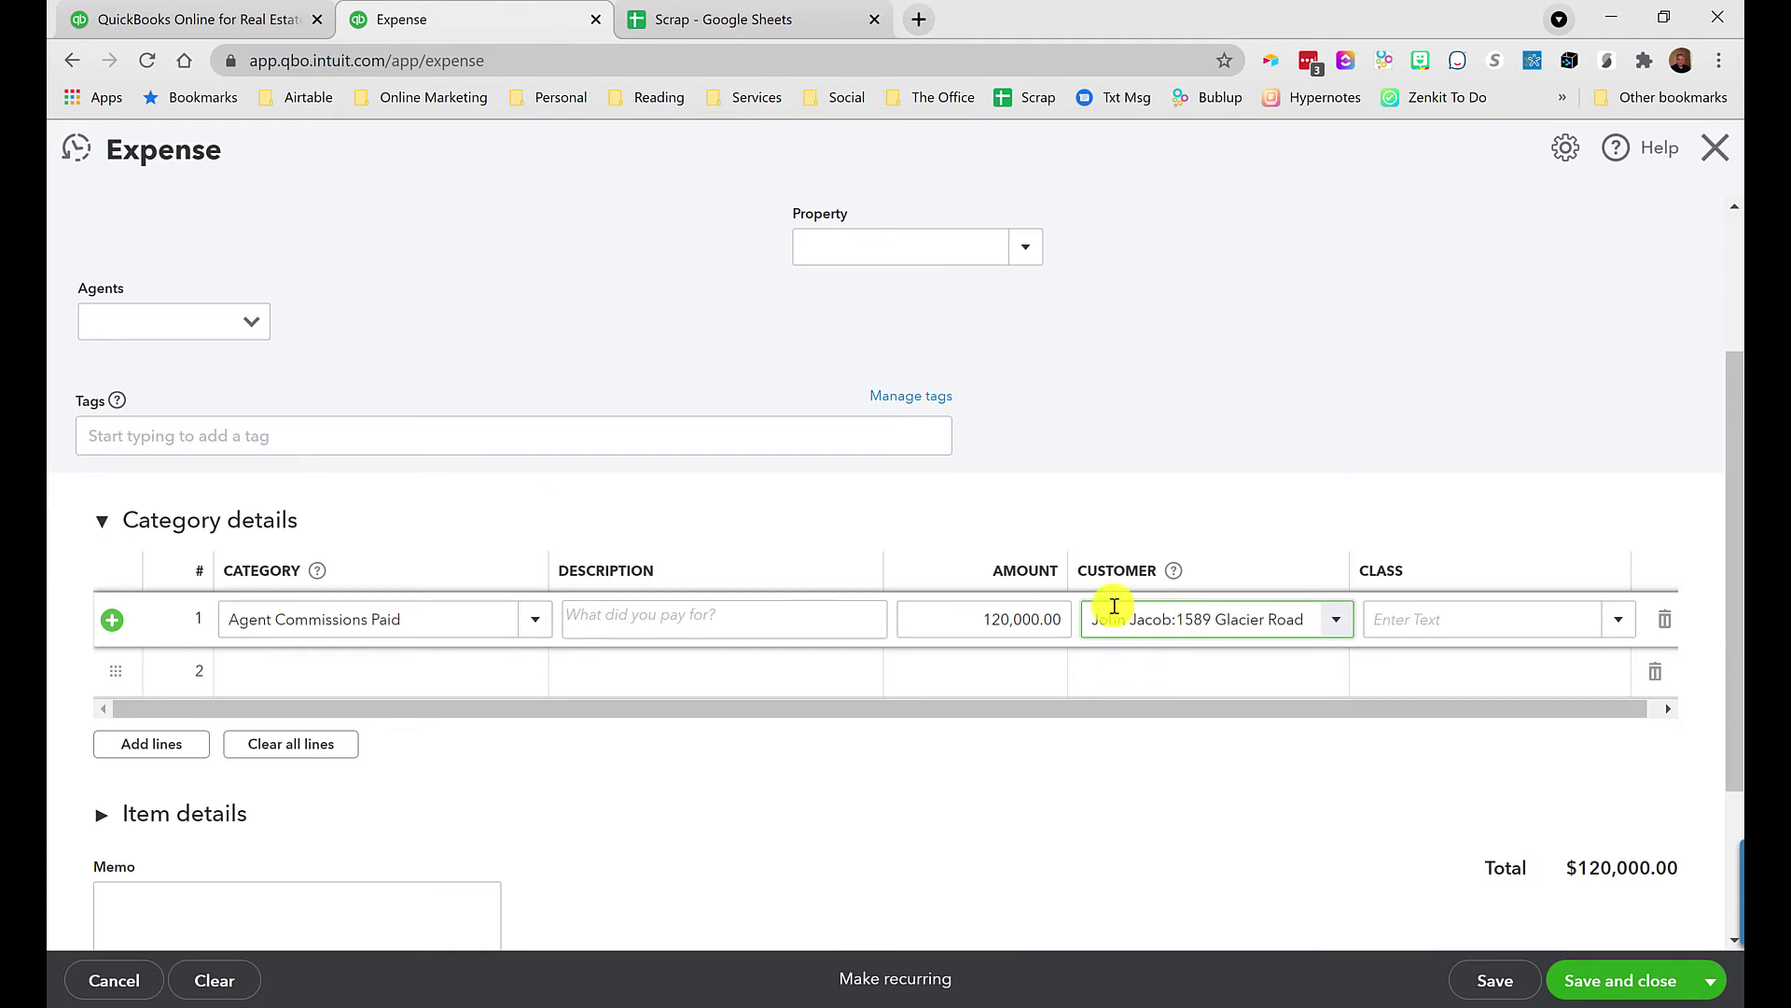
key("ctrl+alt+d")
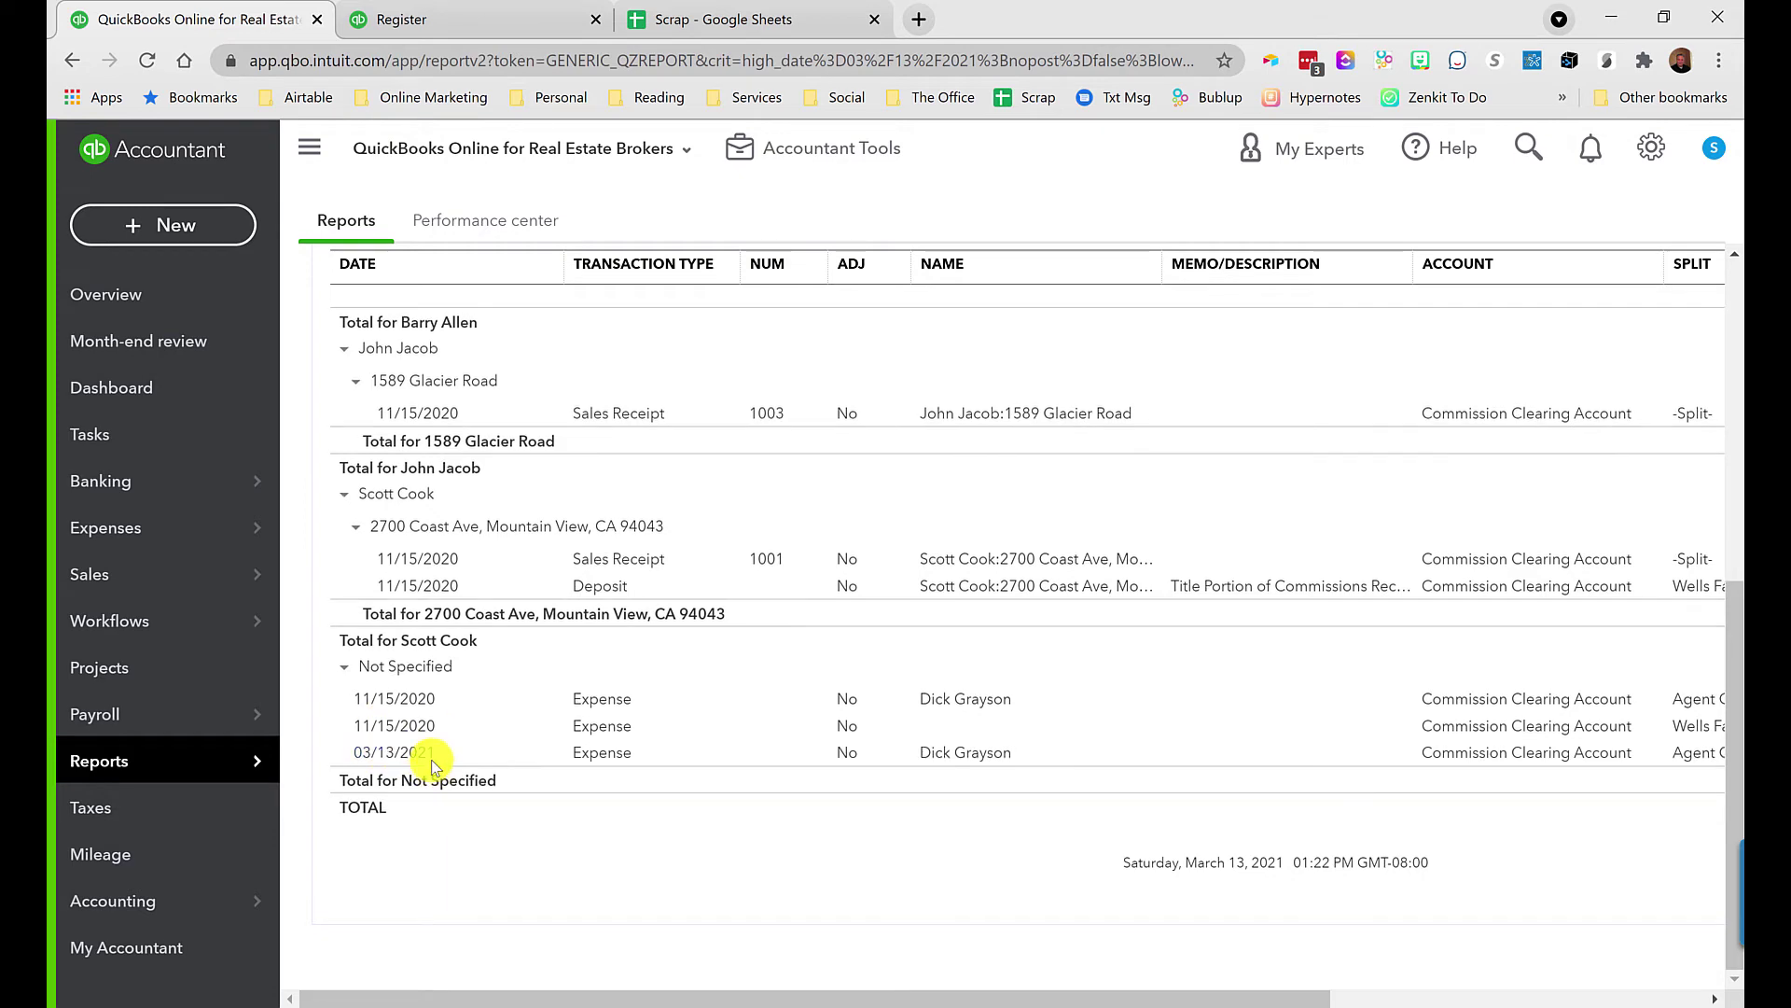
Review the customer-grouped Transaction Report and check the agent tag on the second customer's 11/15/2020 sales receipt.
scroll(896, 706, "up", 7)
scroll(888, 711, "up", 1)
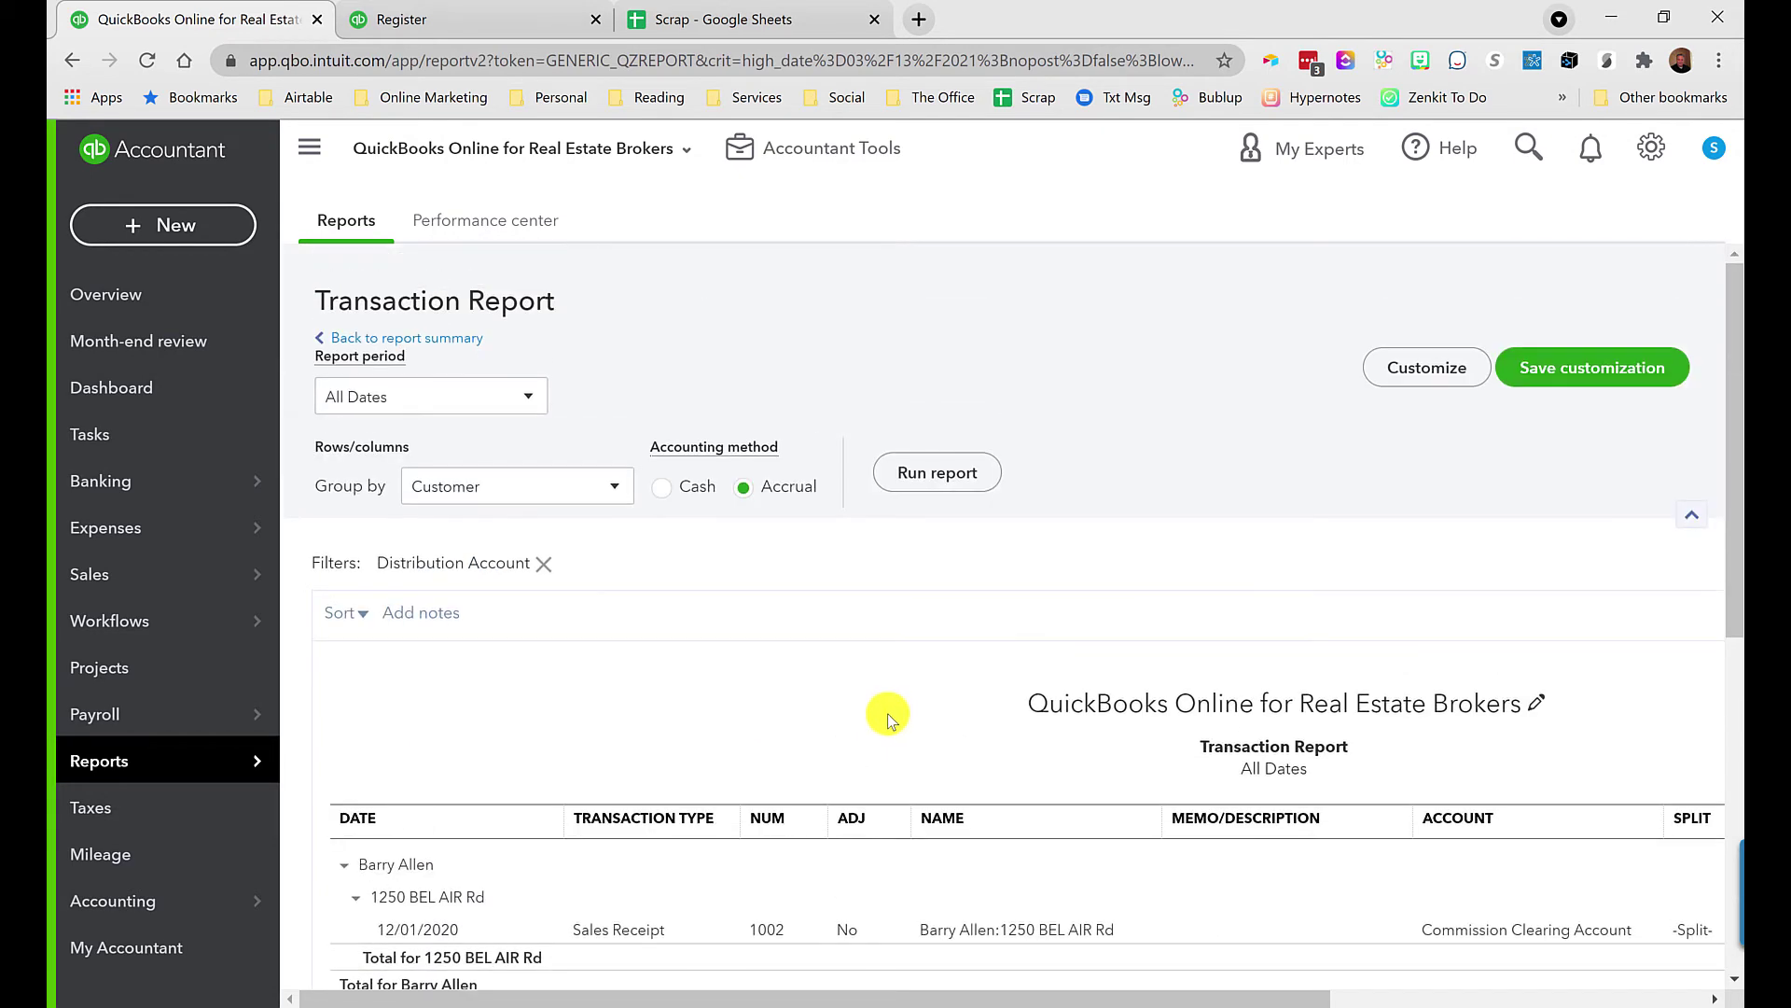
scroll(897, 700, "down", 8)
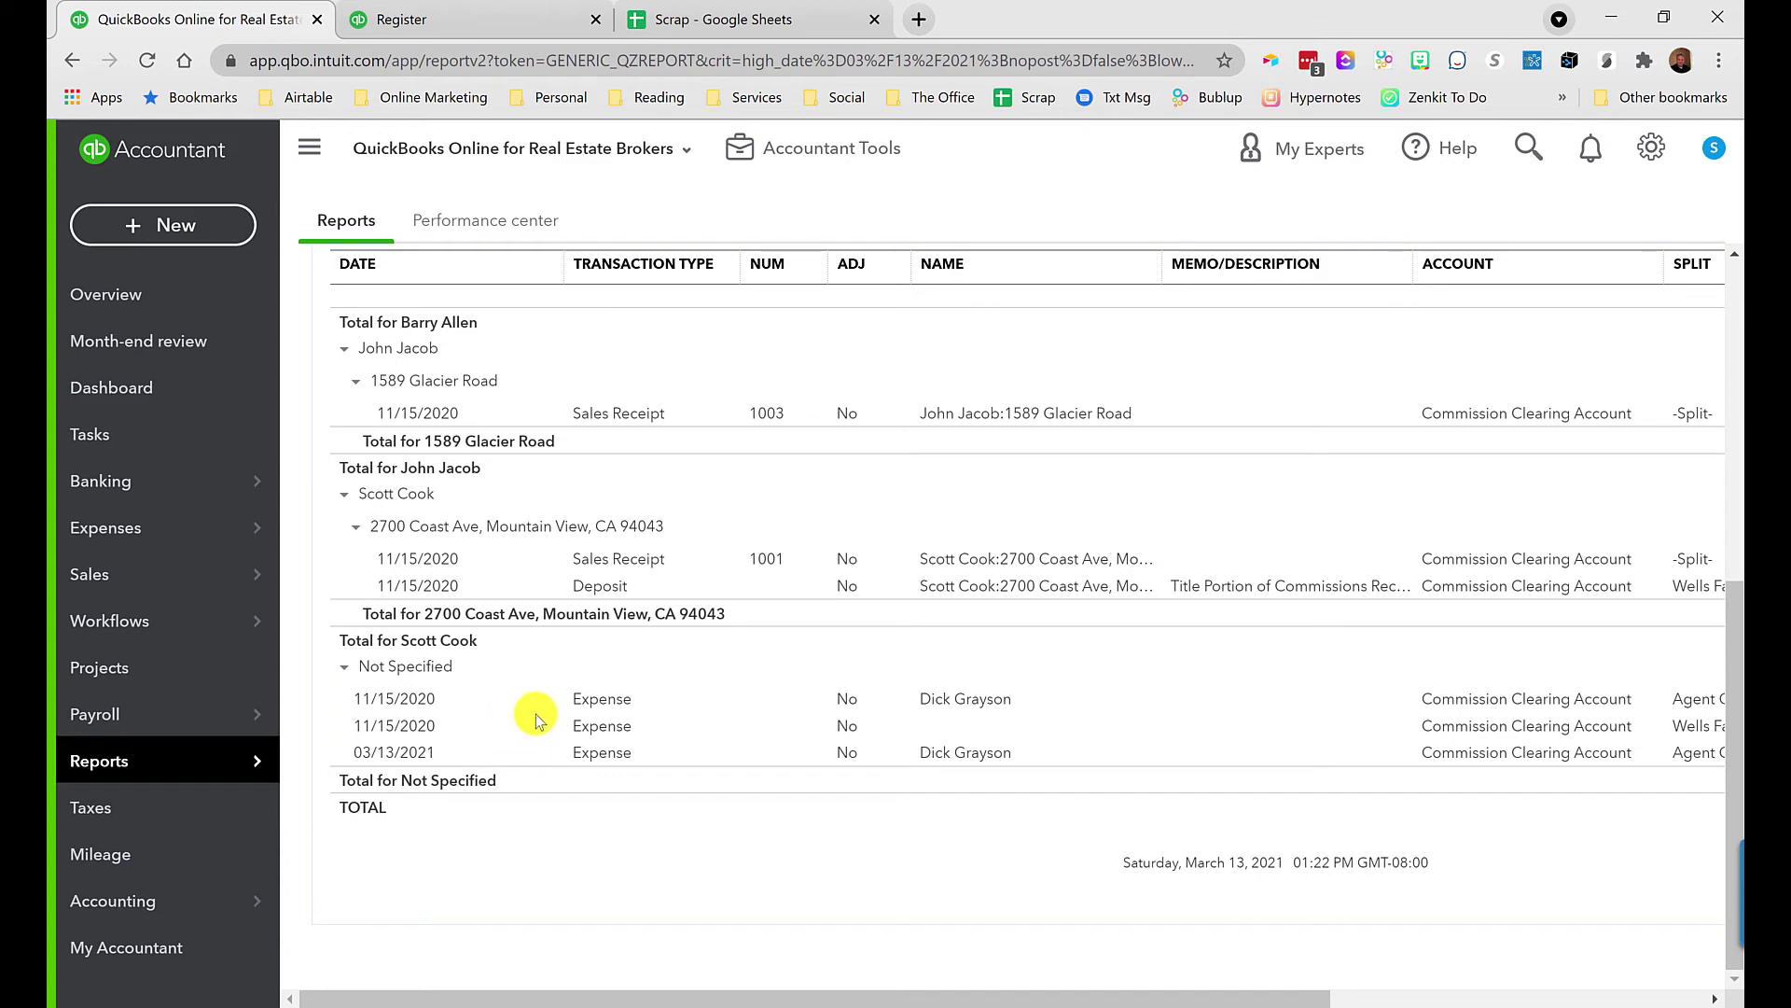
scroll(566, 843, "up", 1)
scroll(566, 842, "up", 10)
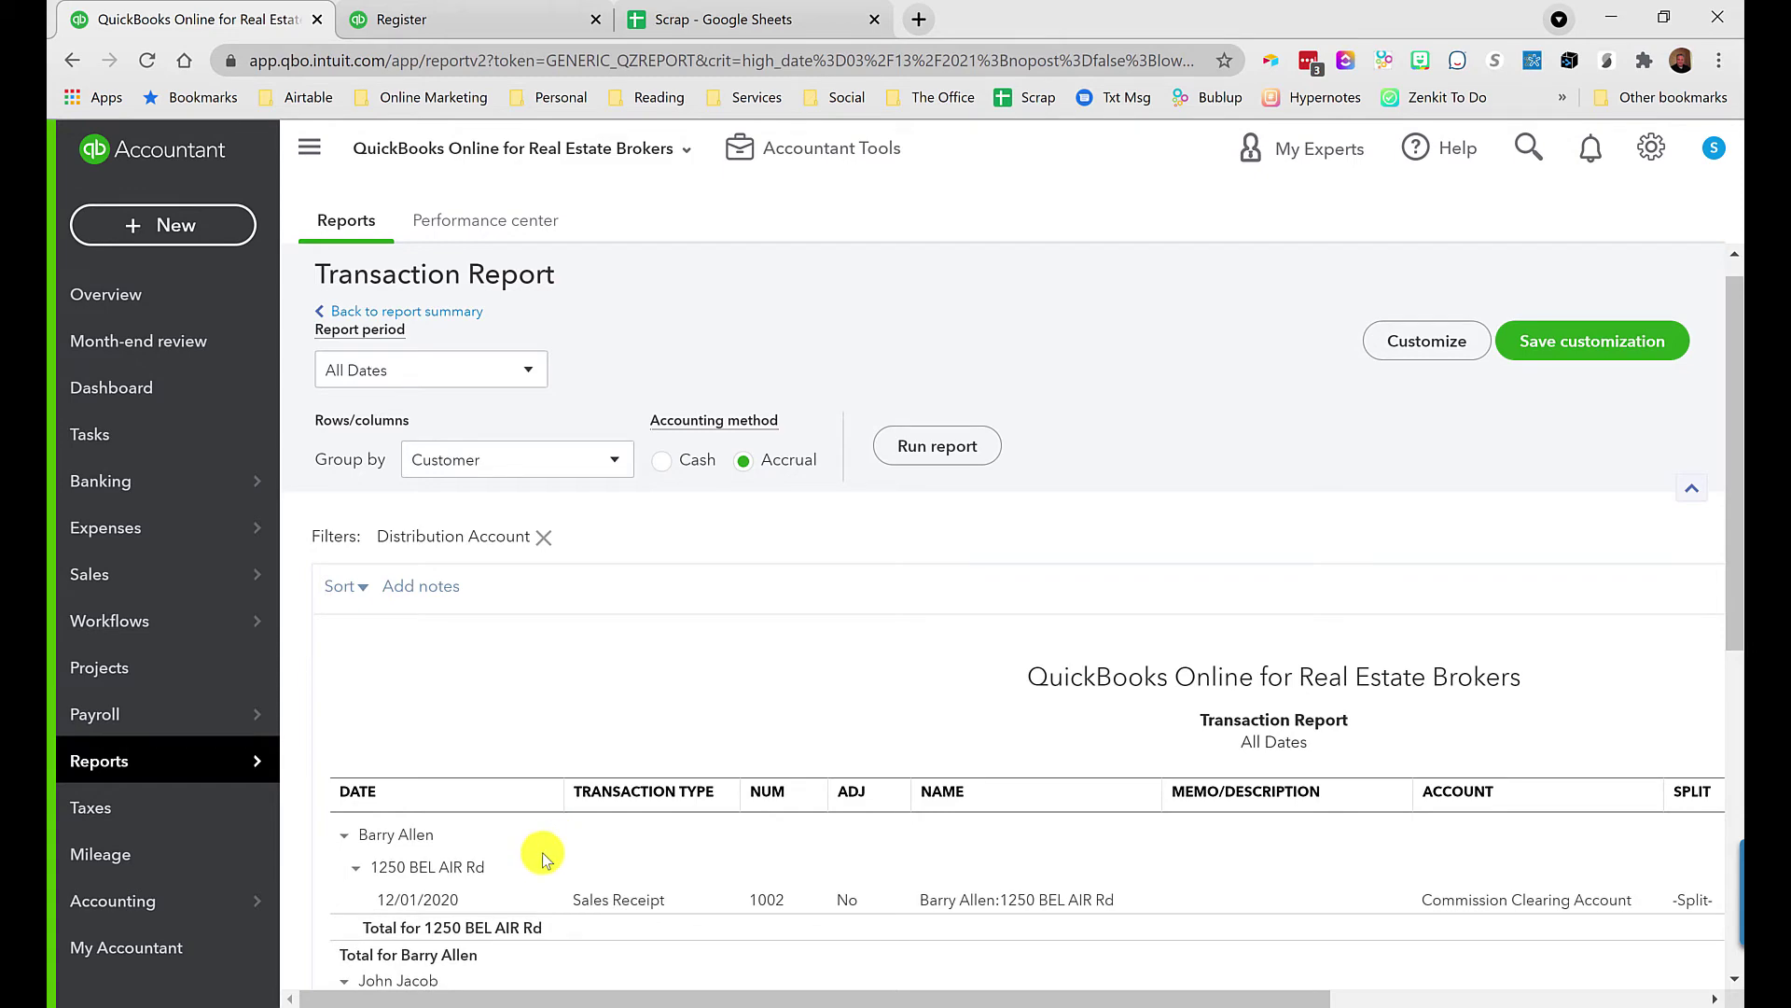
scroll(555, 844, "down", 4)
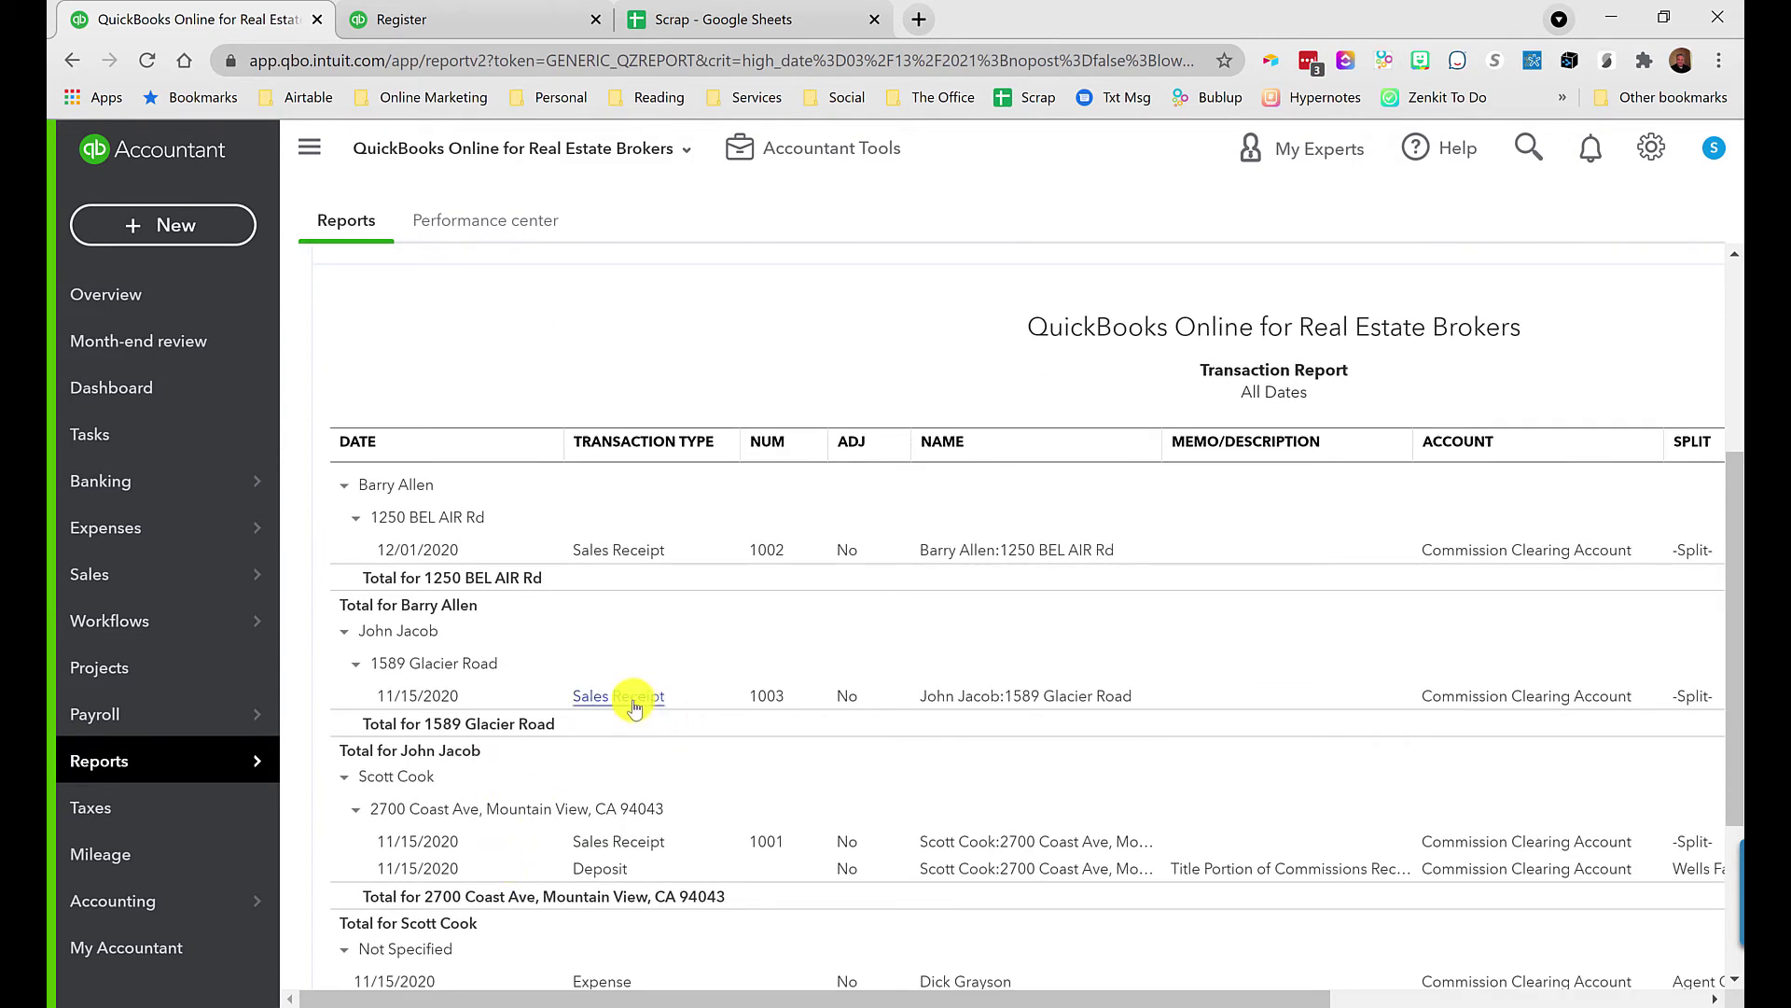
left_click(633, 705)
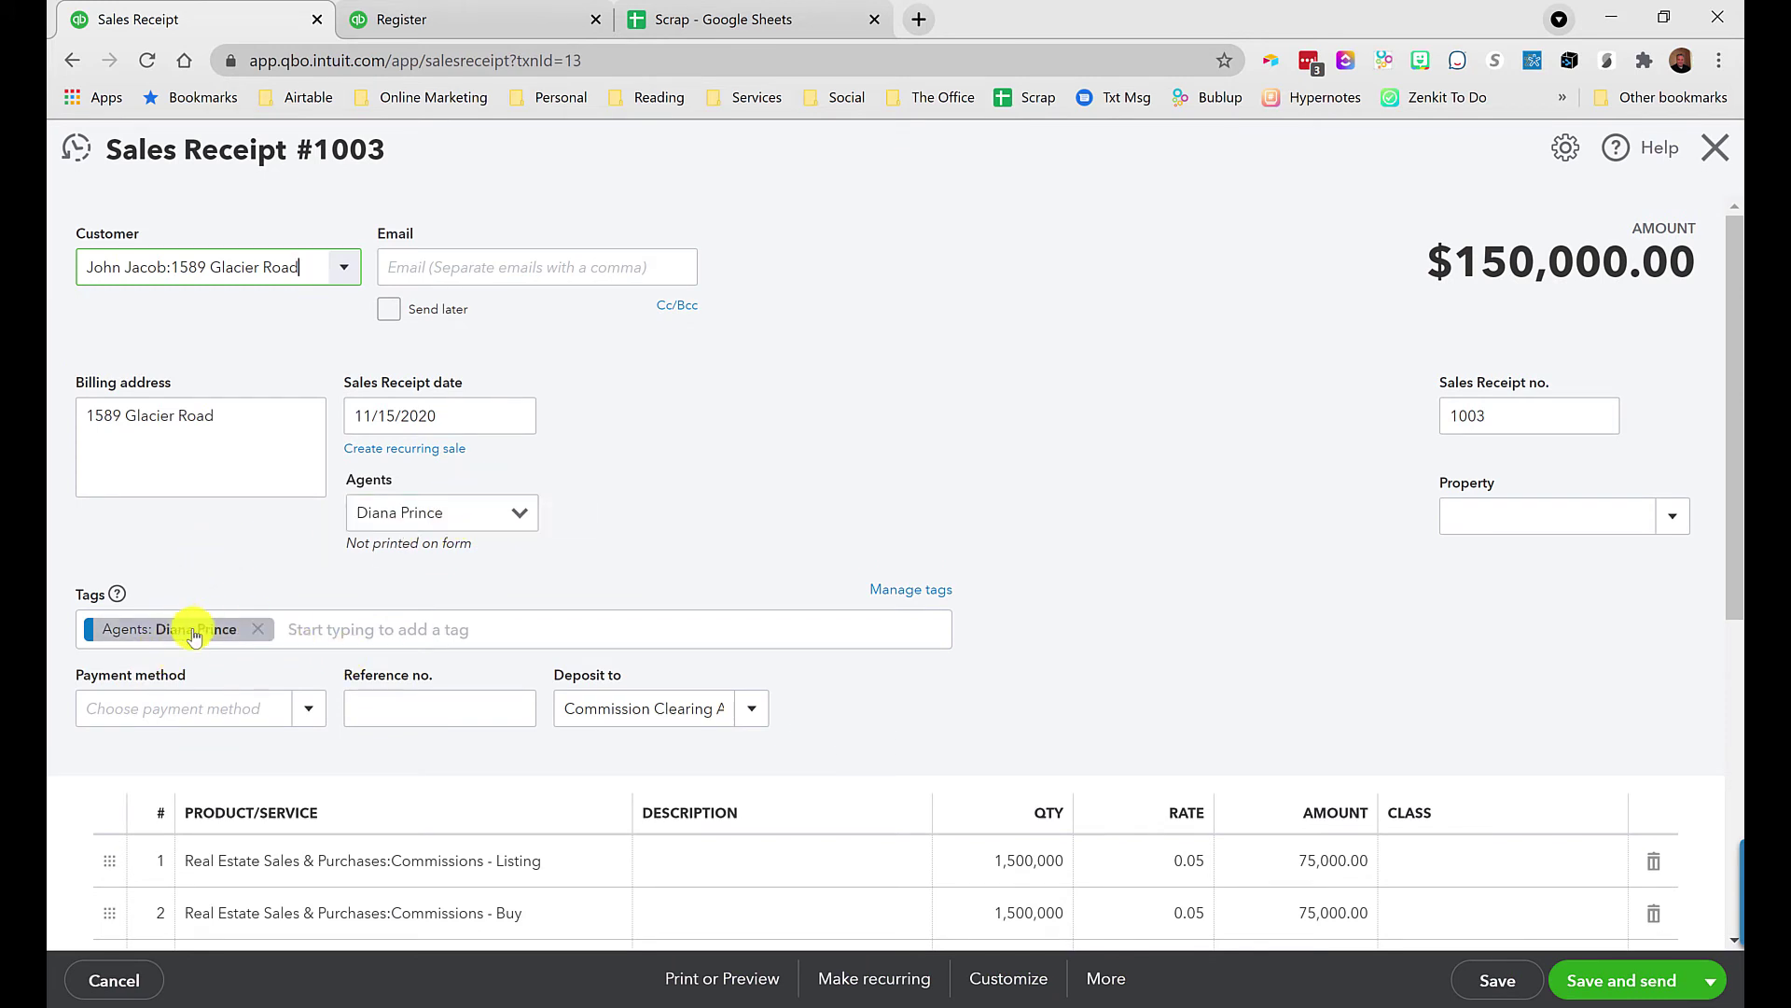
left_click(1715, 147)
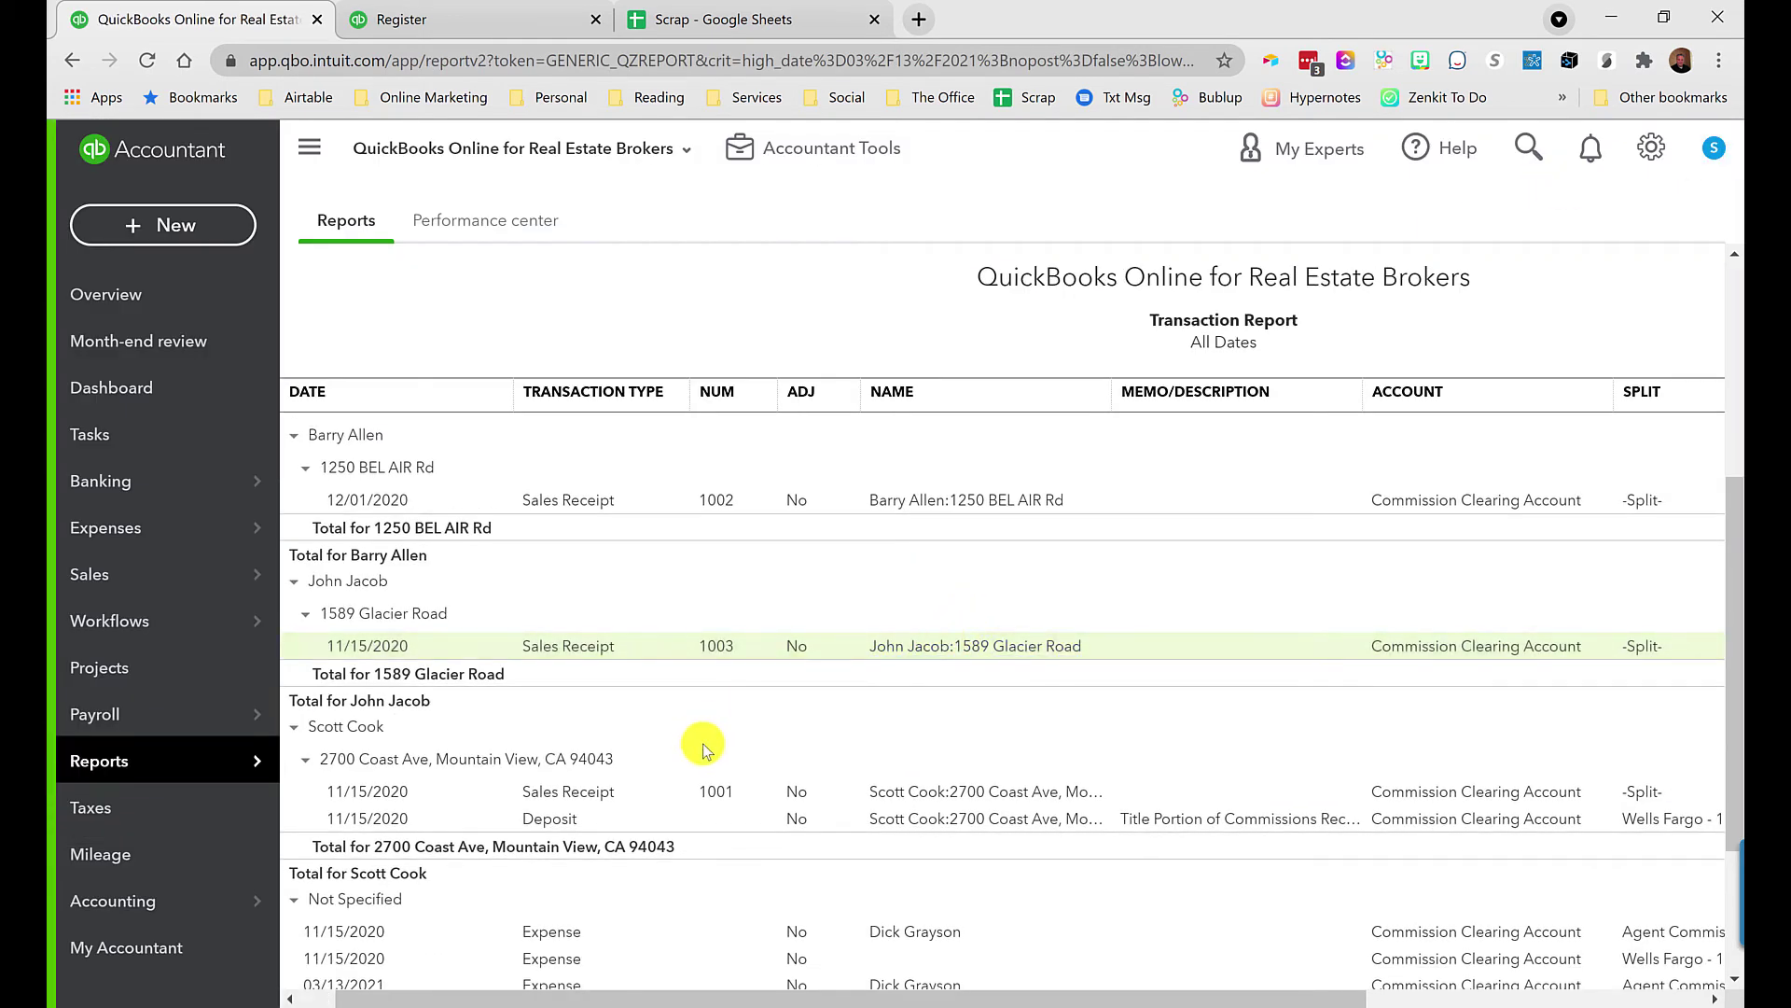
Open the 03/13/2021 expense from the Transaction Report and add the Agents tag used on the matching sales receipt.
scroll(699, 744, "down", 3)
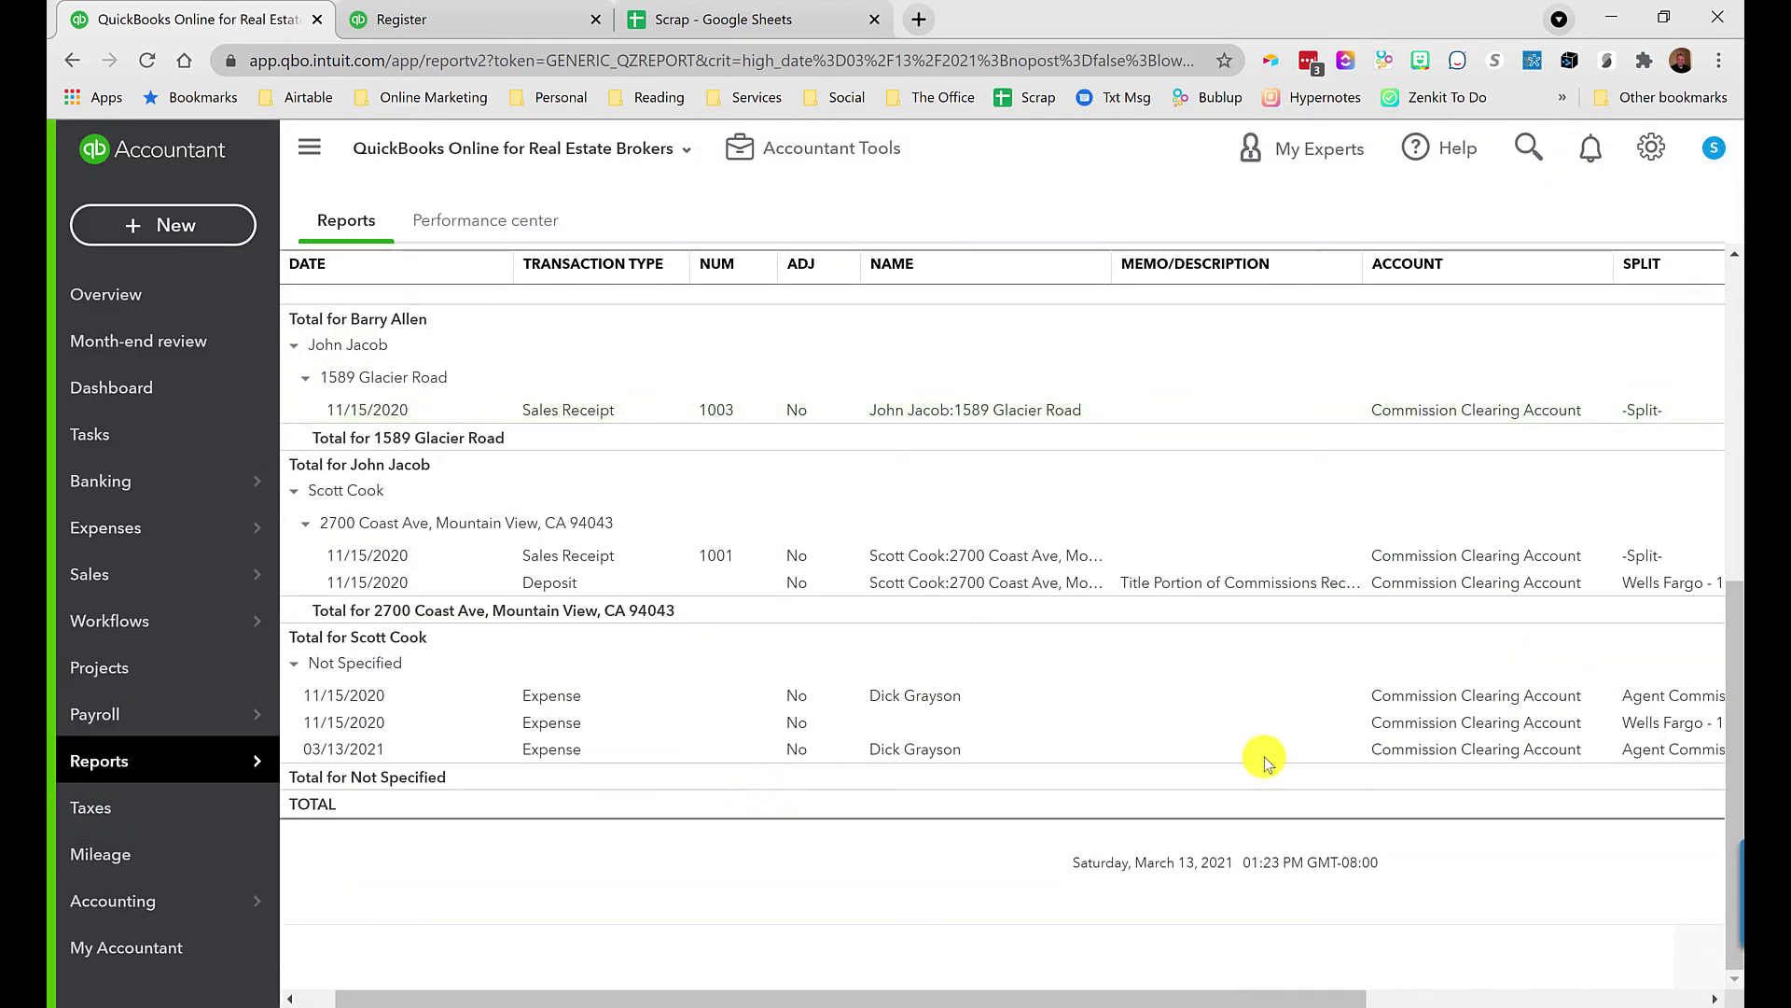
left_click(915, 751)
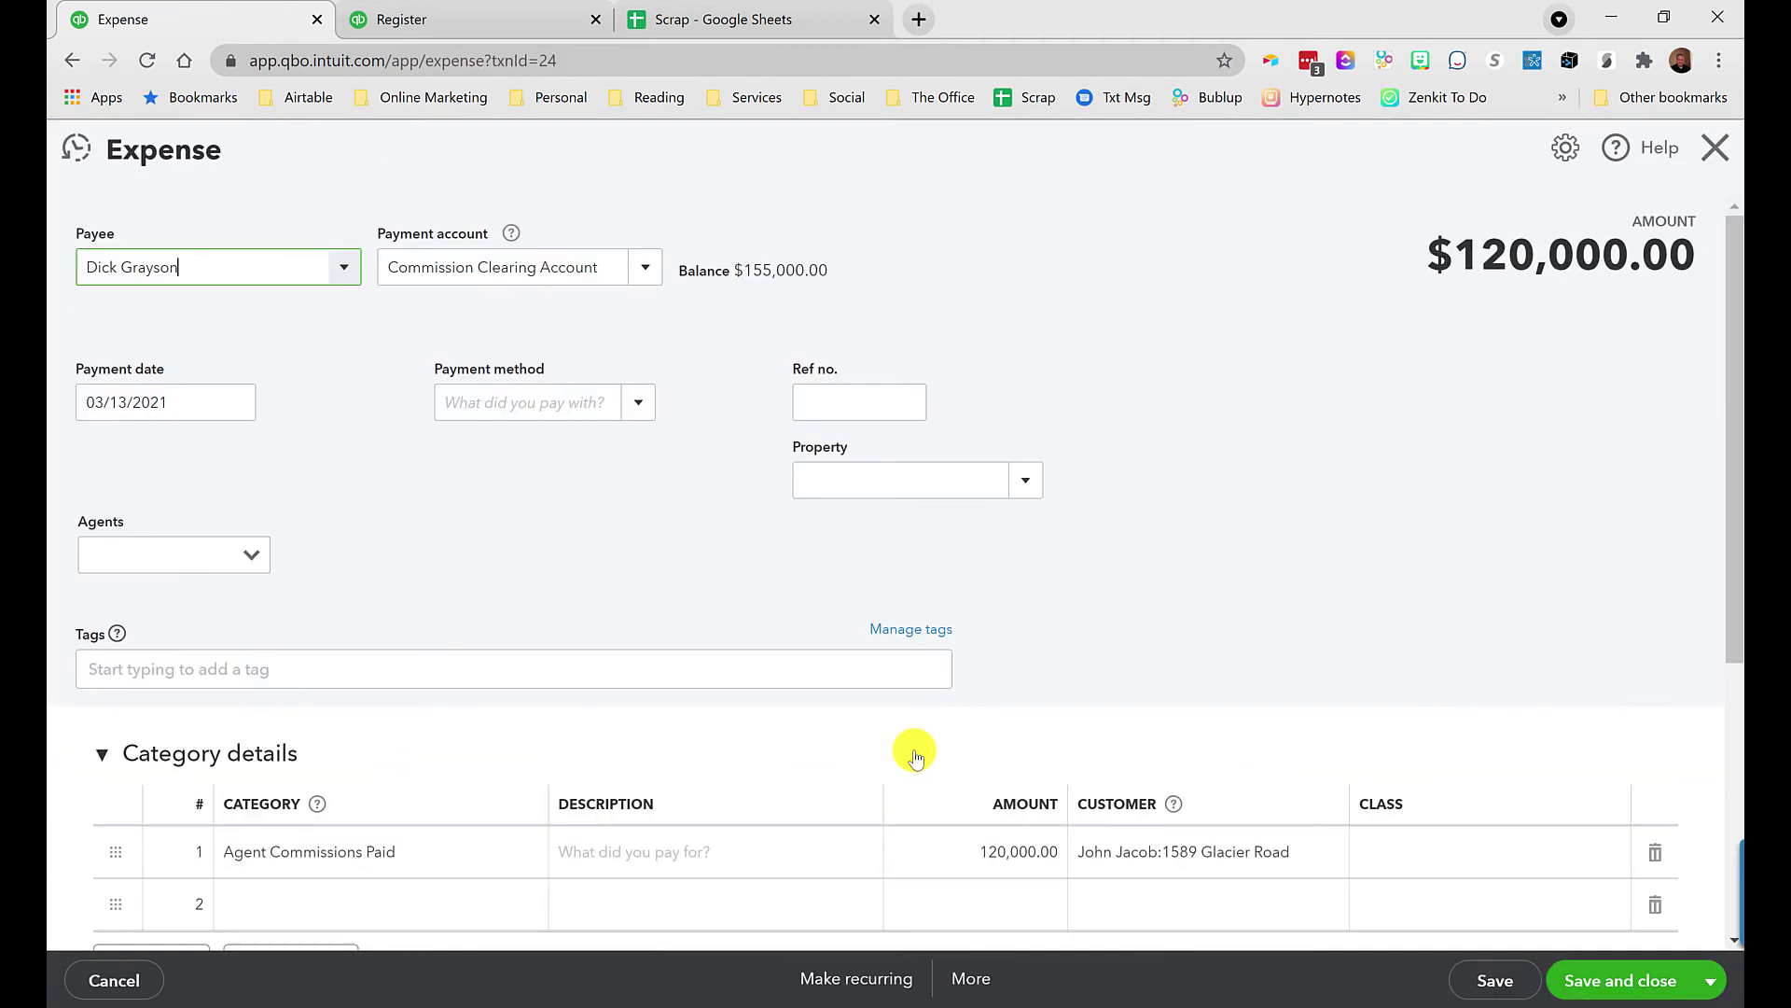
left_click(564, 652)
type("dian")
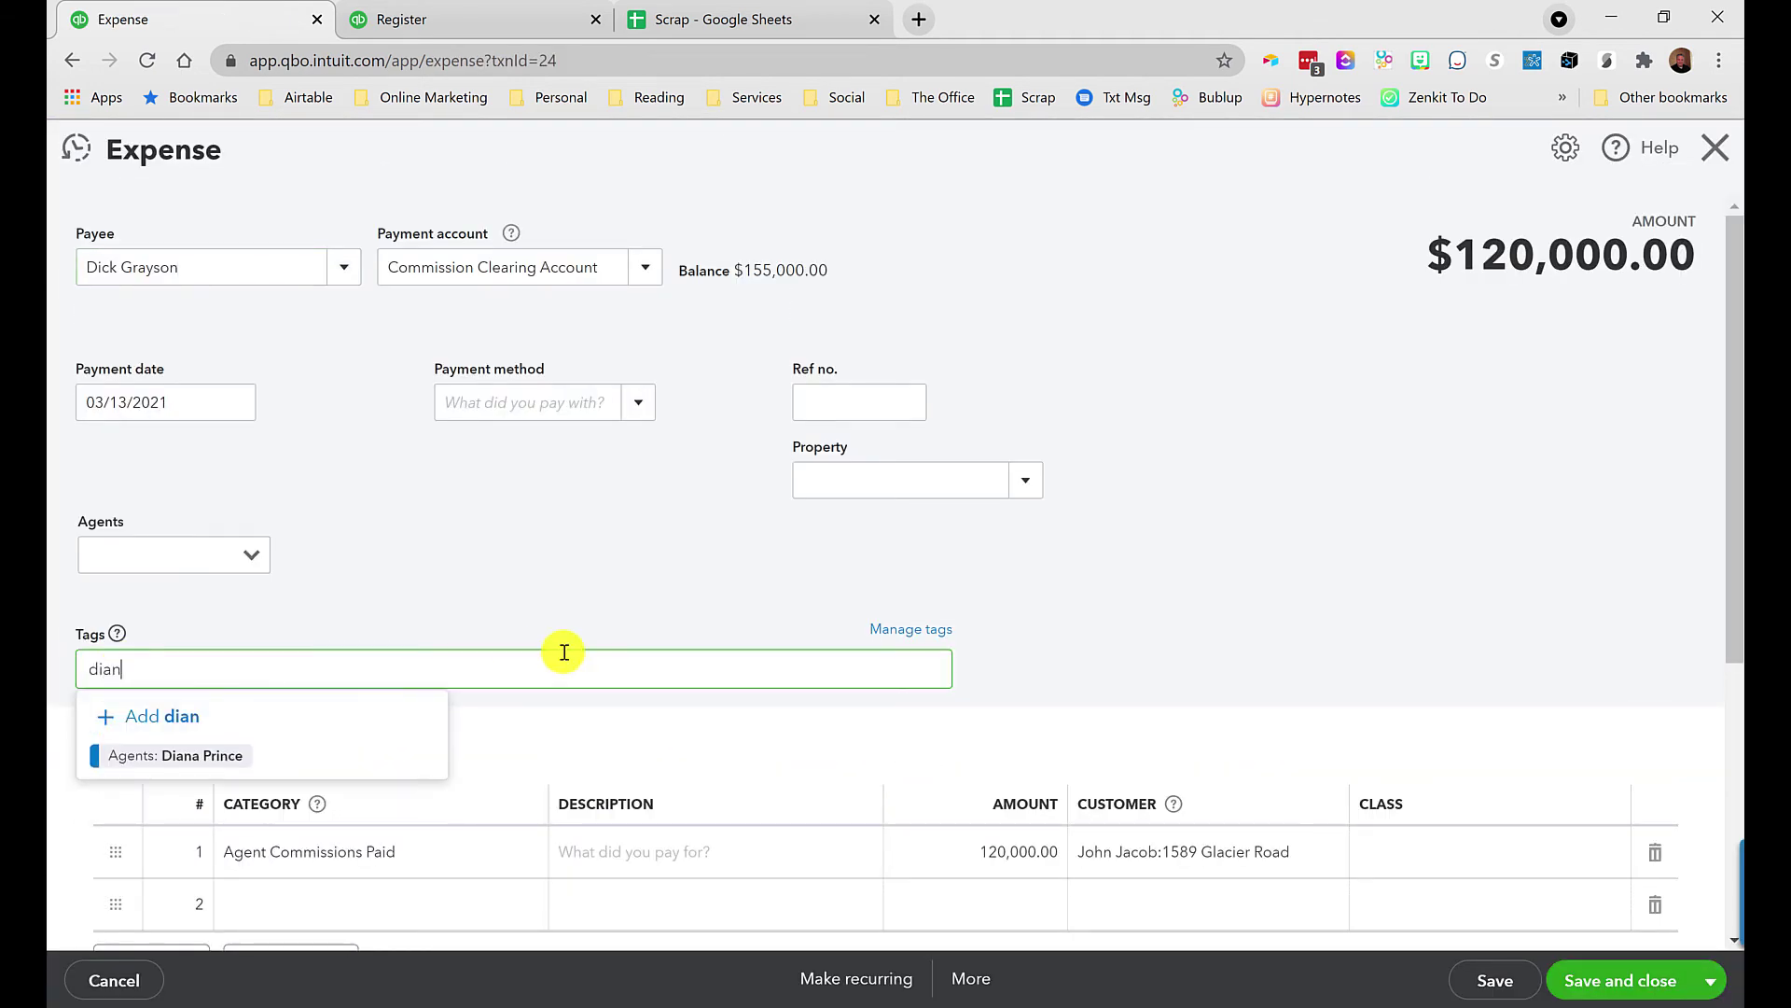
left_click(154, 754)
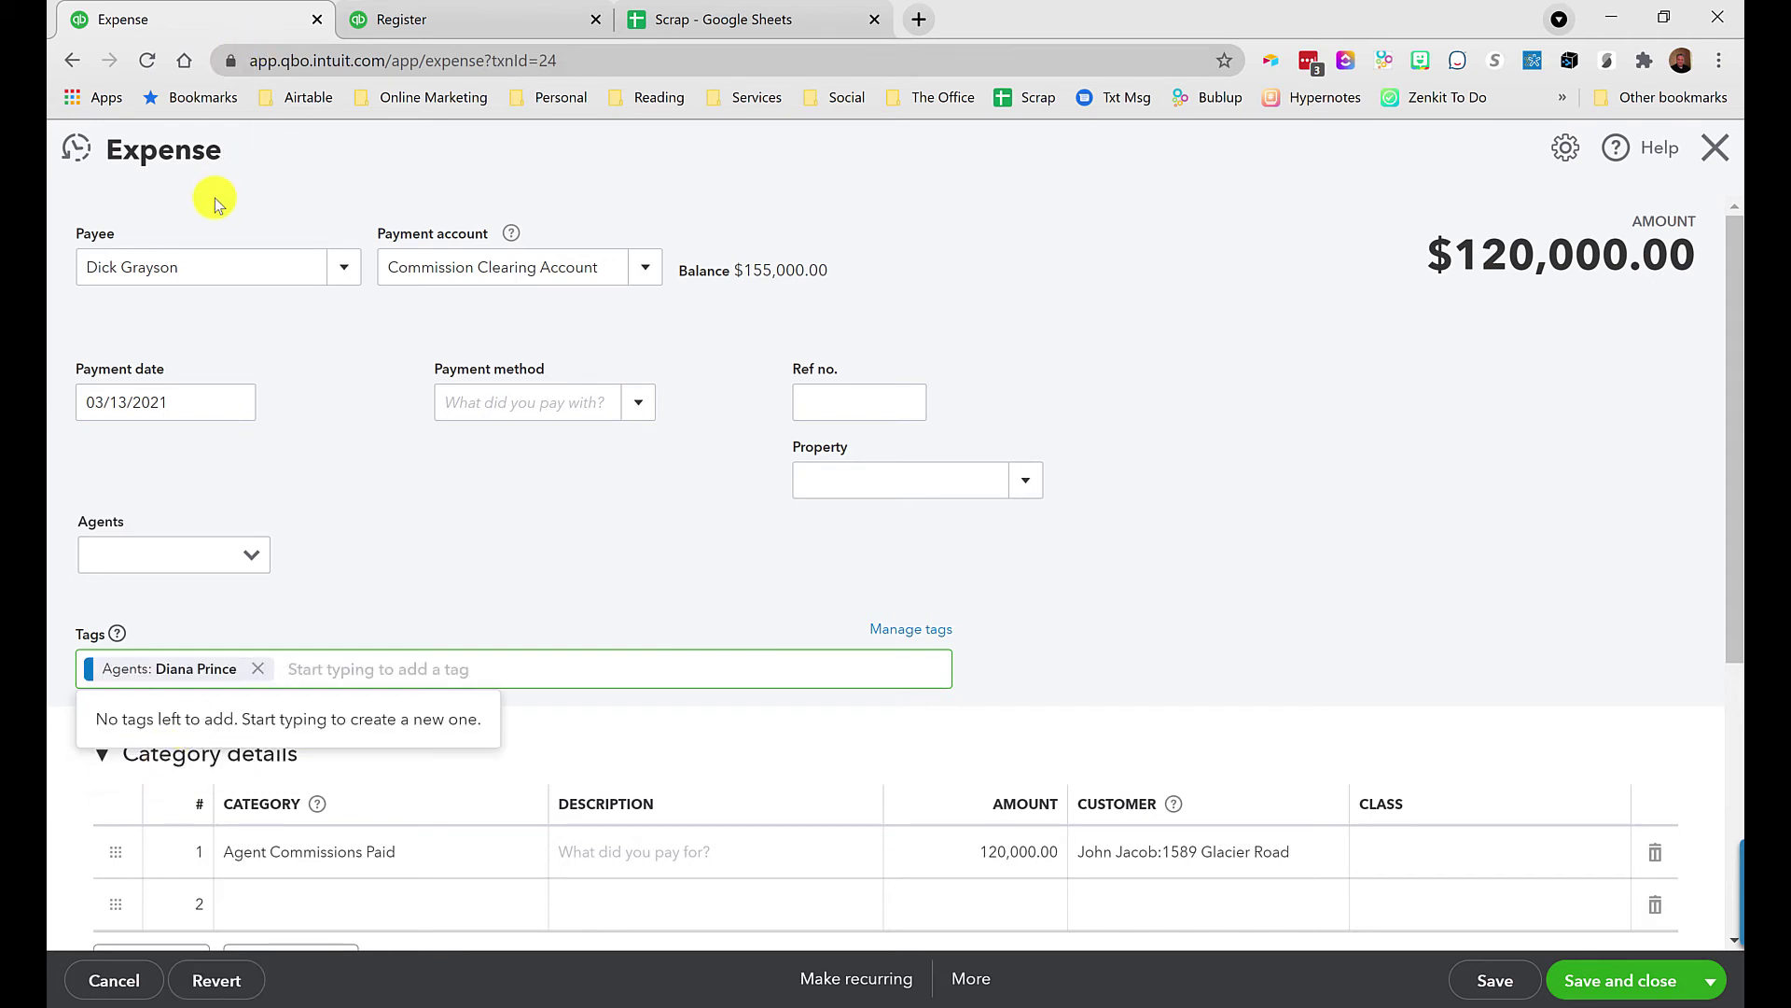
Replace the expense's payee with the tagged agent's full name, adding and saving that name as a new vendor.
type("Diana")
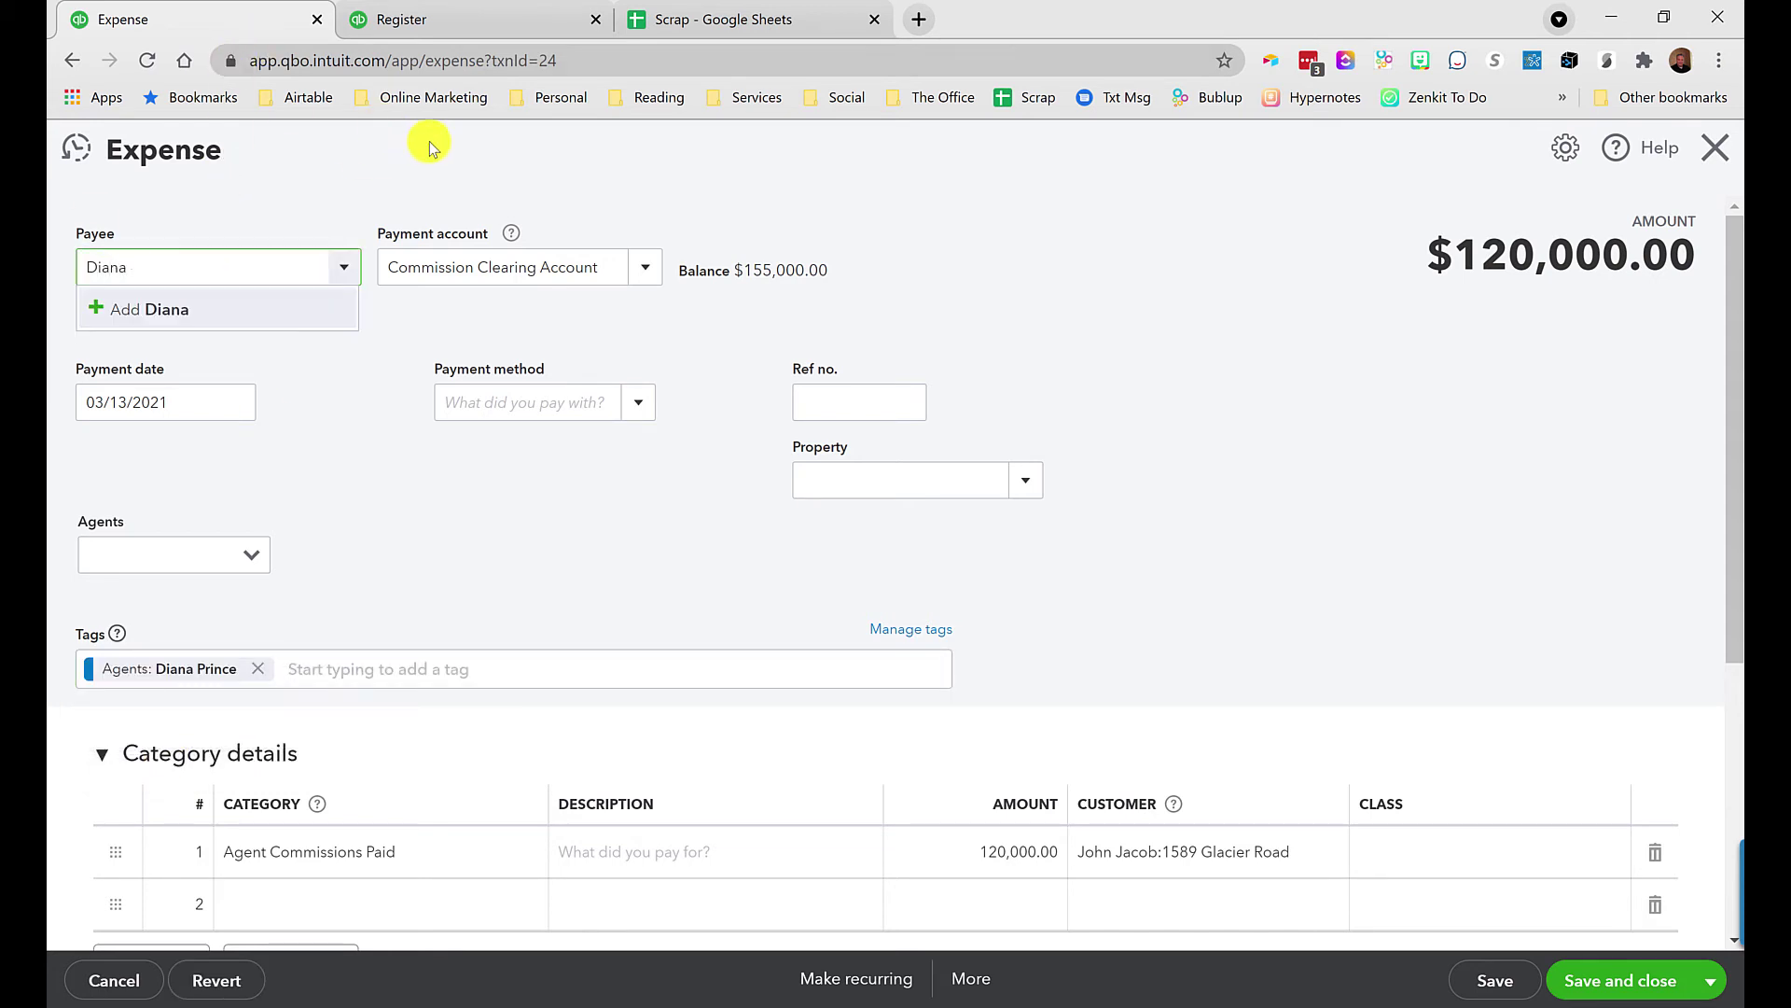
type(" PRince")
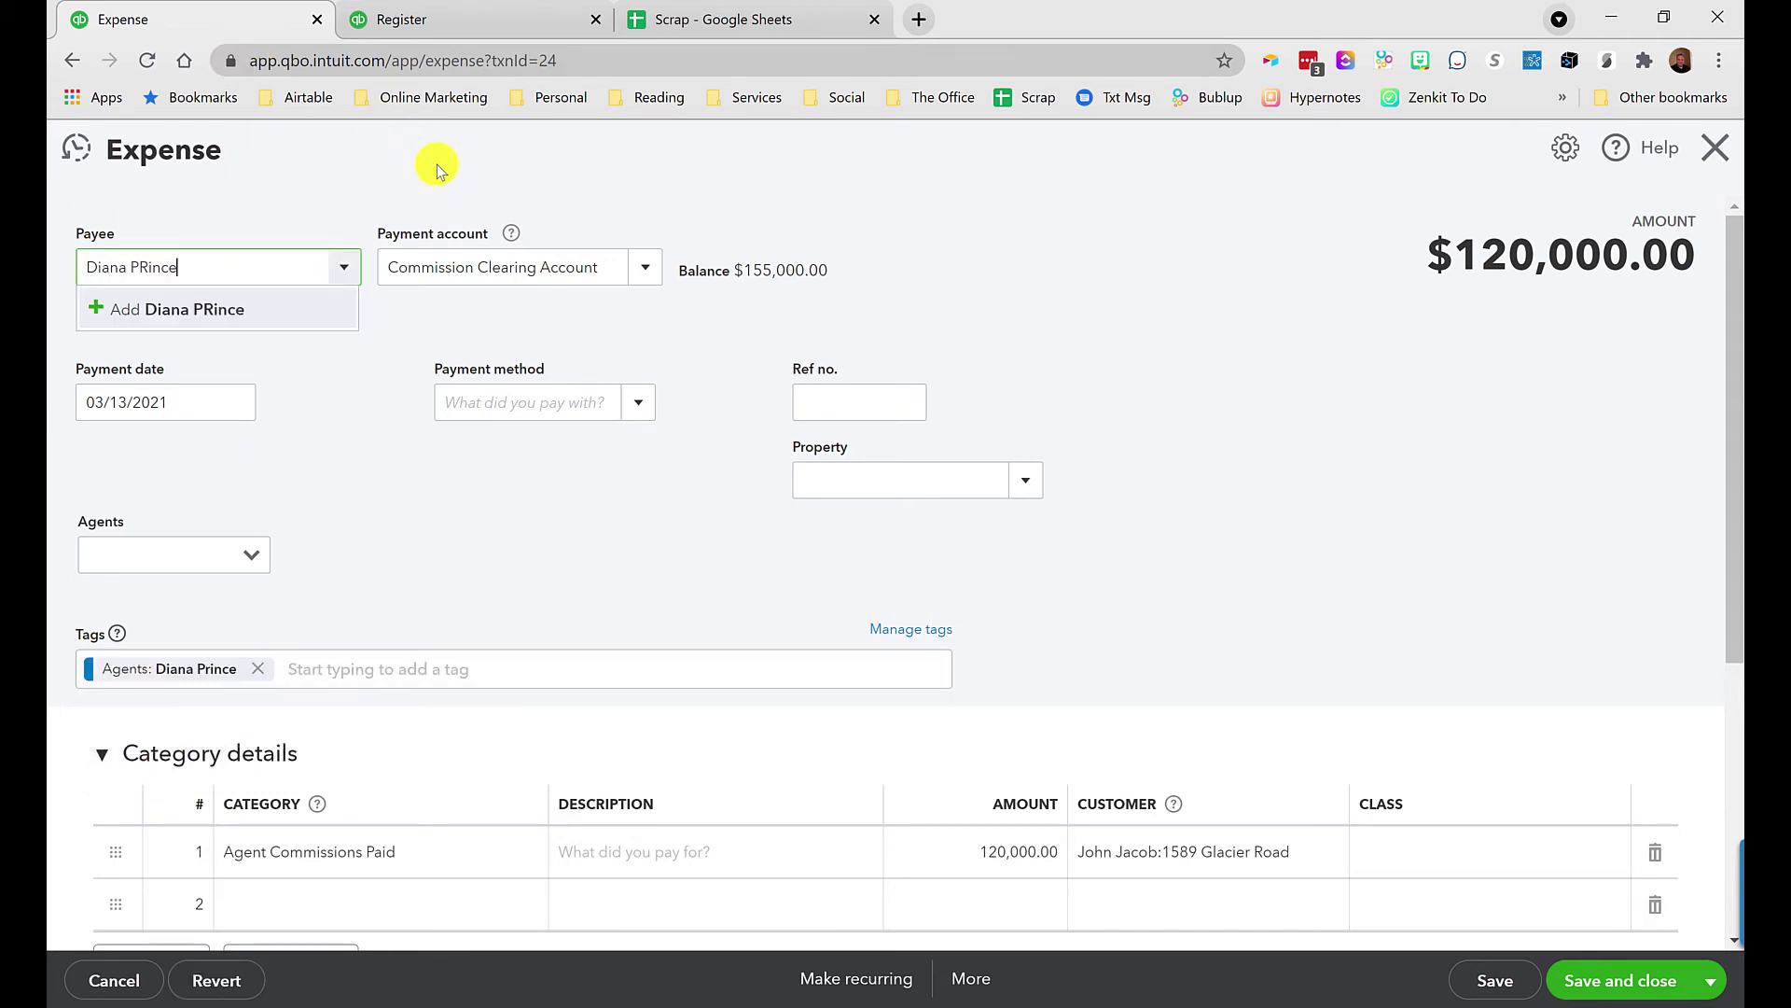
key("BackSpace")
key("BackSpace")
key("BackSpace")
key("BackSpace")
key("BackSpace")
type("rince")
left_click(194, 311)
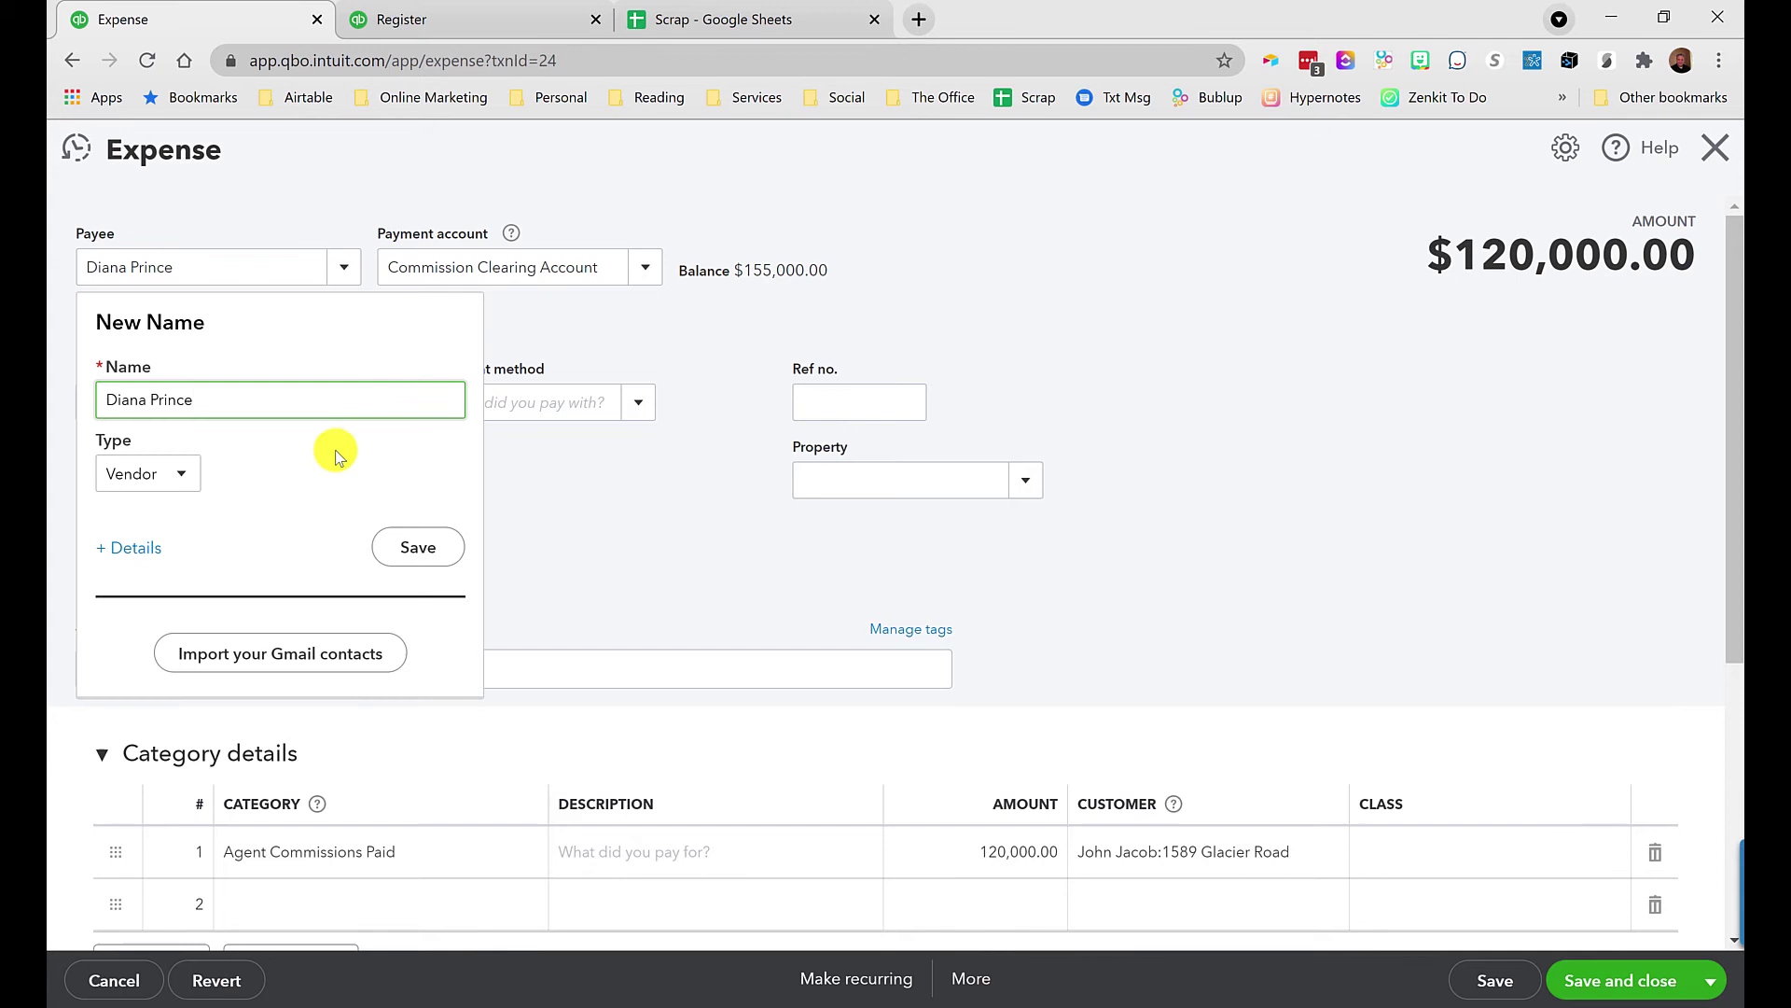
left_click(417, 547)
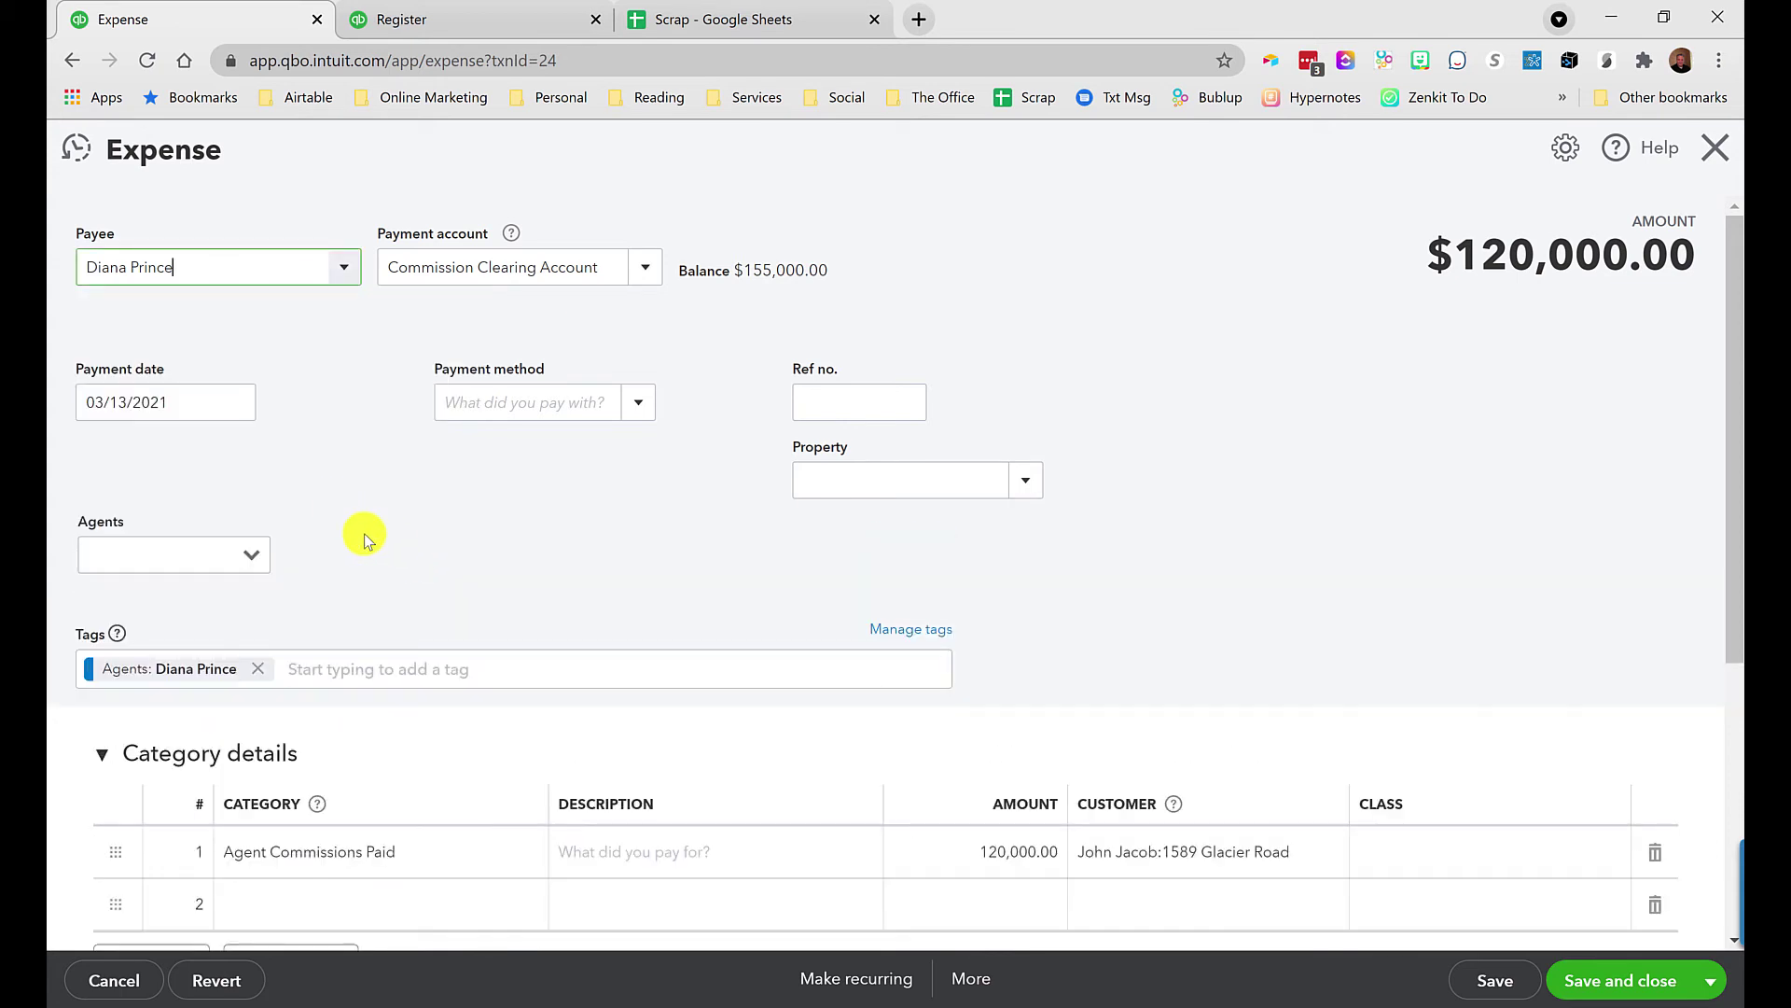
Set the expense's Agents field to the same agent as the payee, and save and close the expense.
left_click(252, 552)
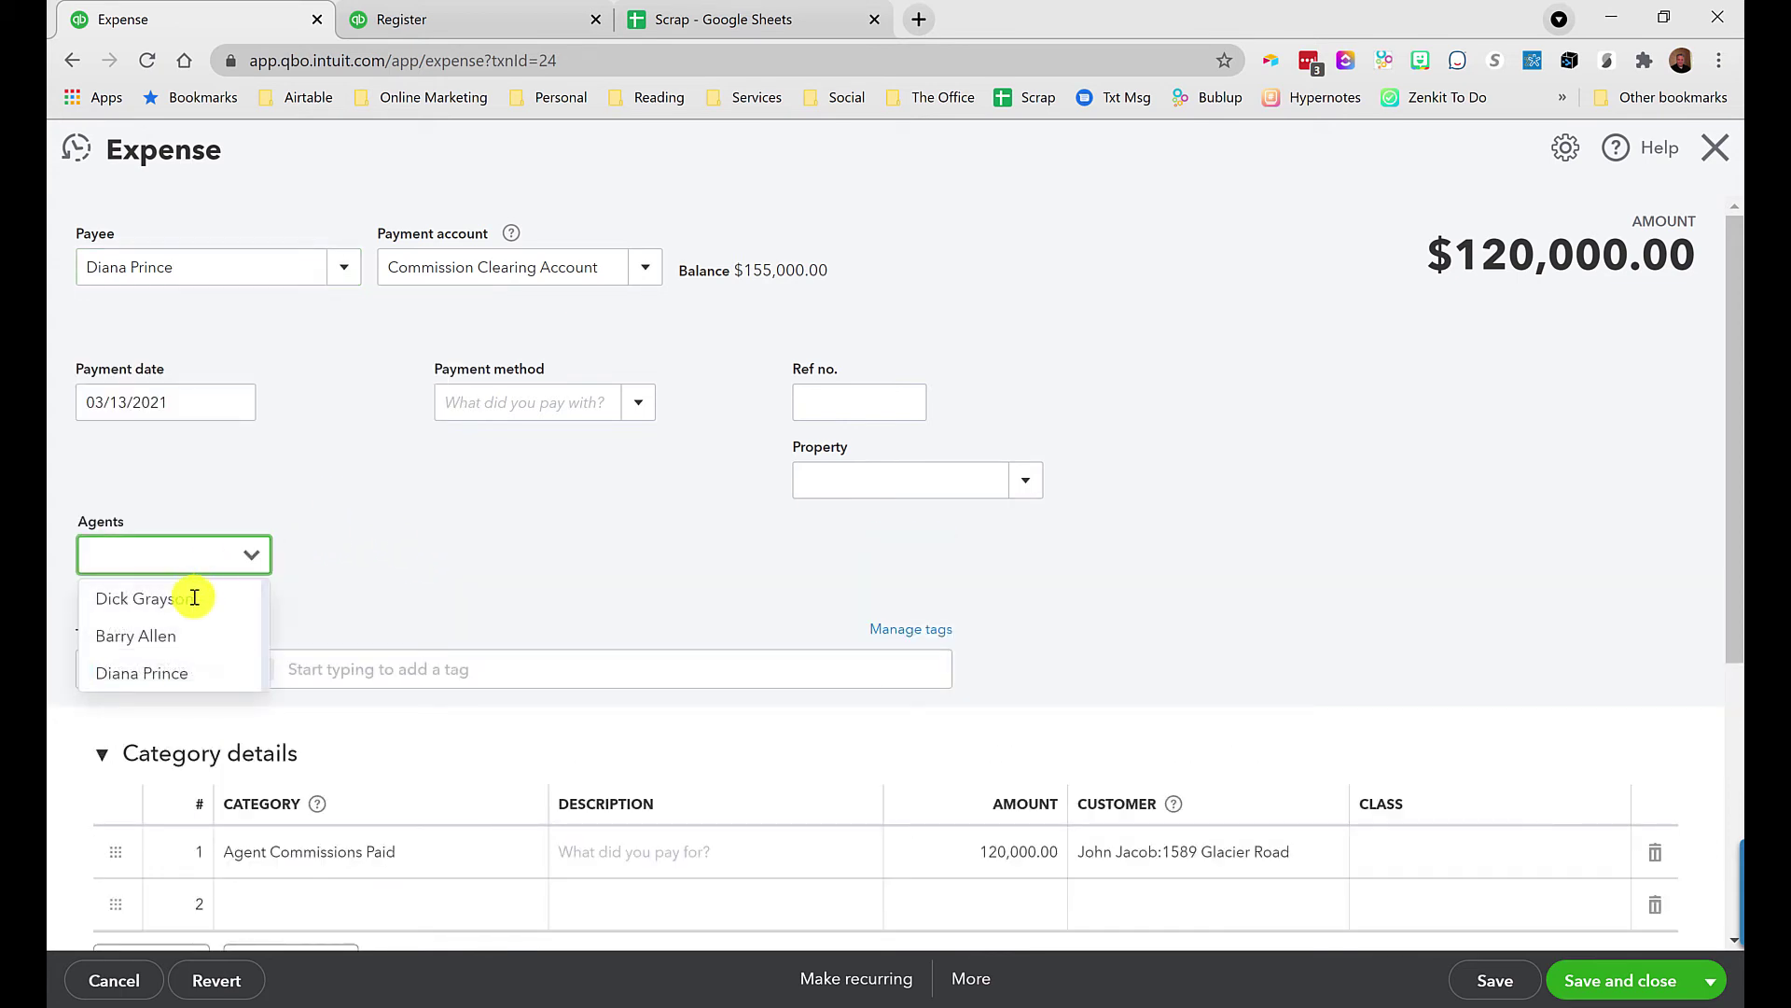
left_click(159, 672)
scroll(480, 548, "down", 2)
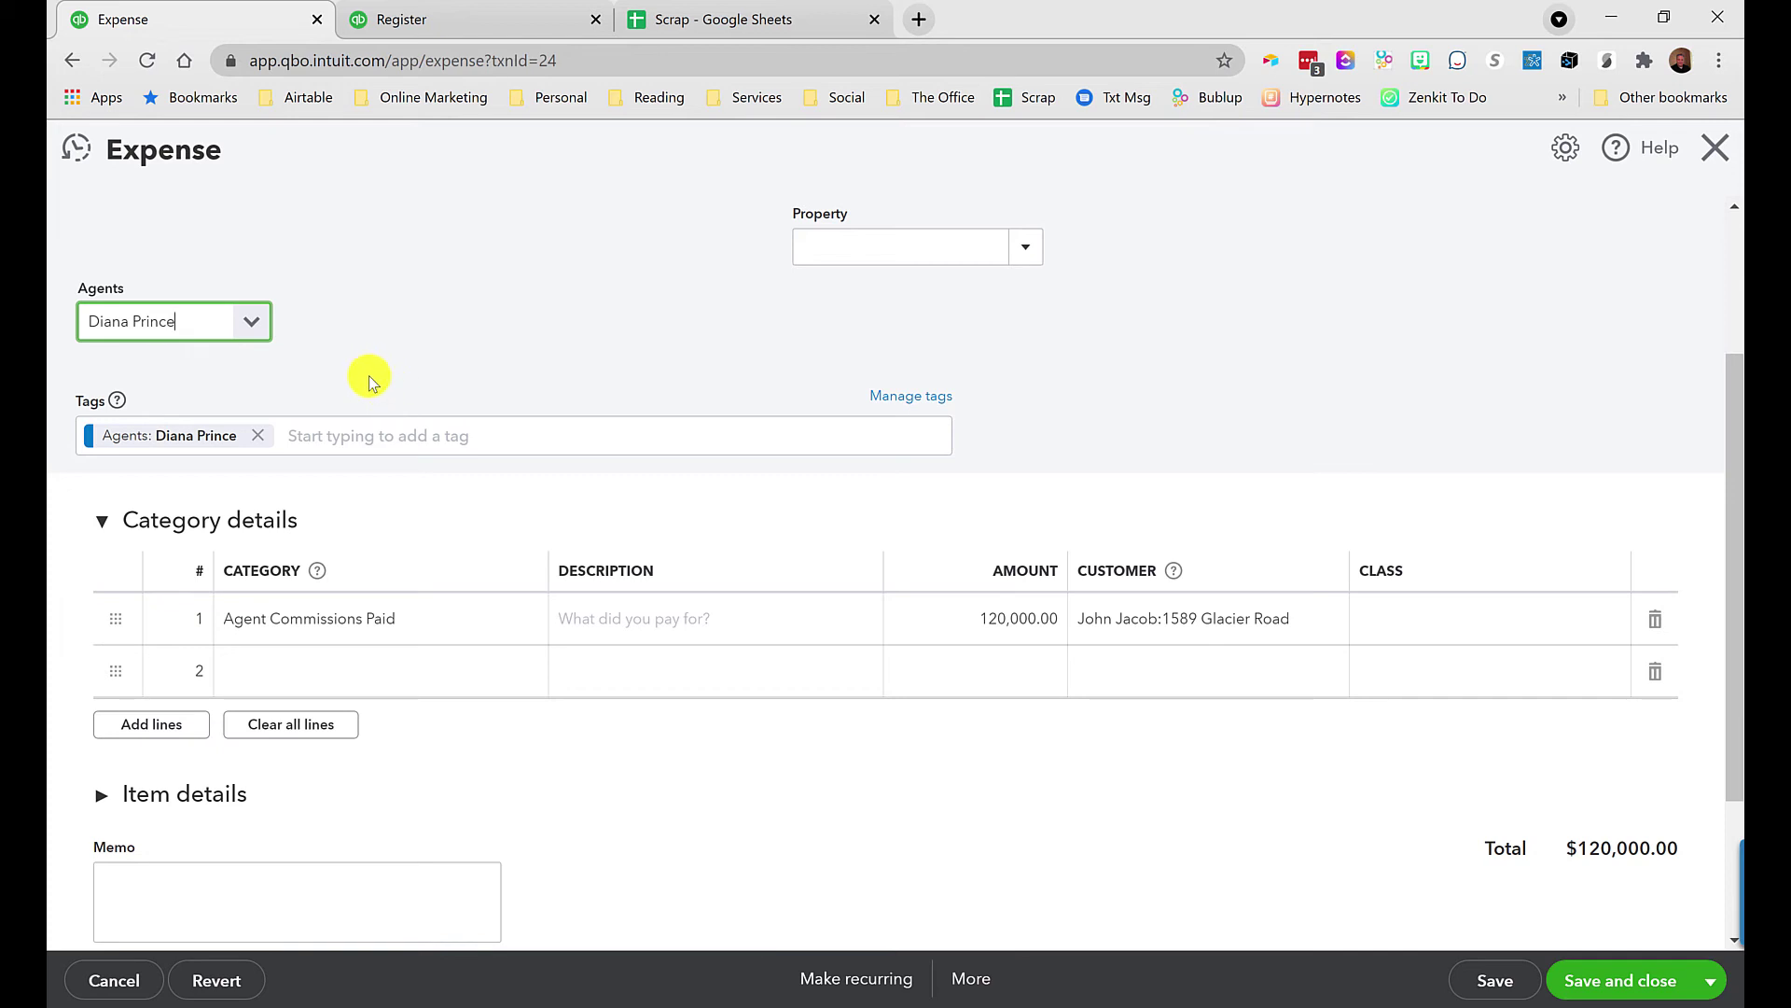
left_click(1703, 983)
left_click(1124, 609)
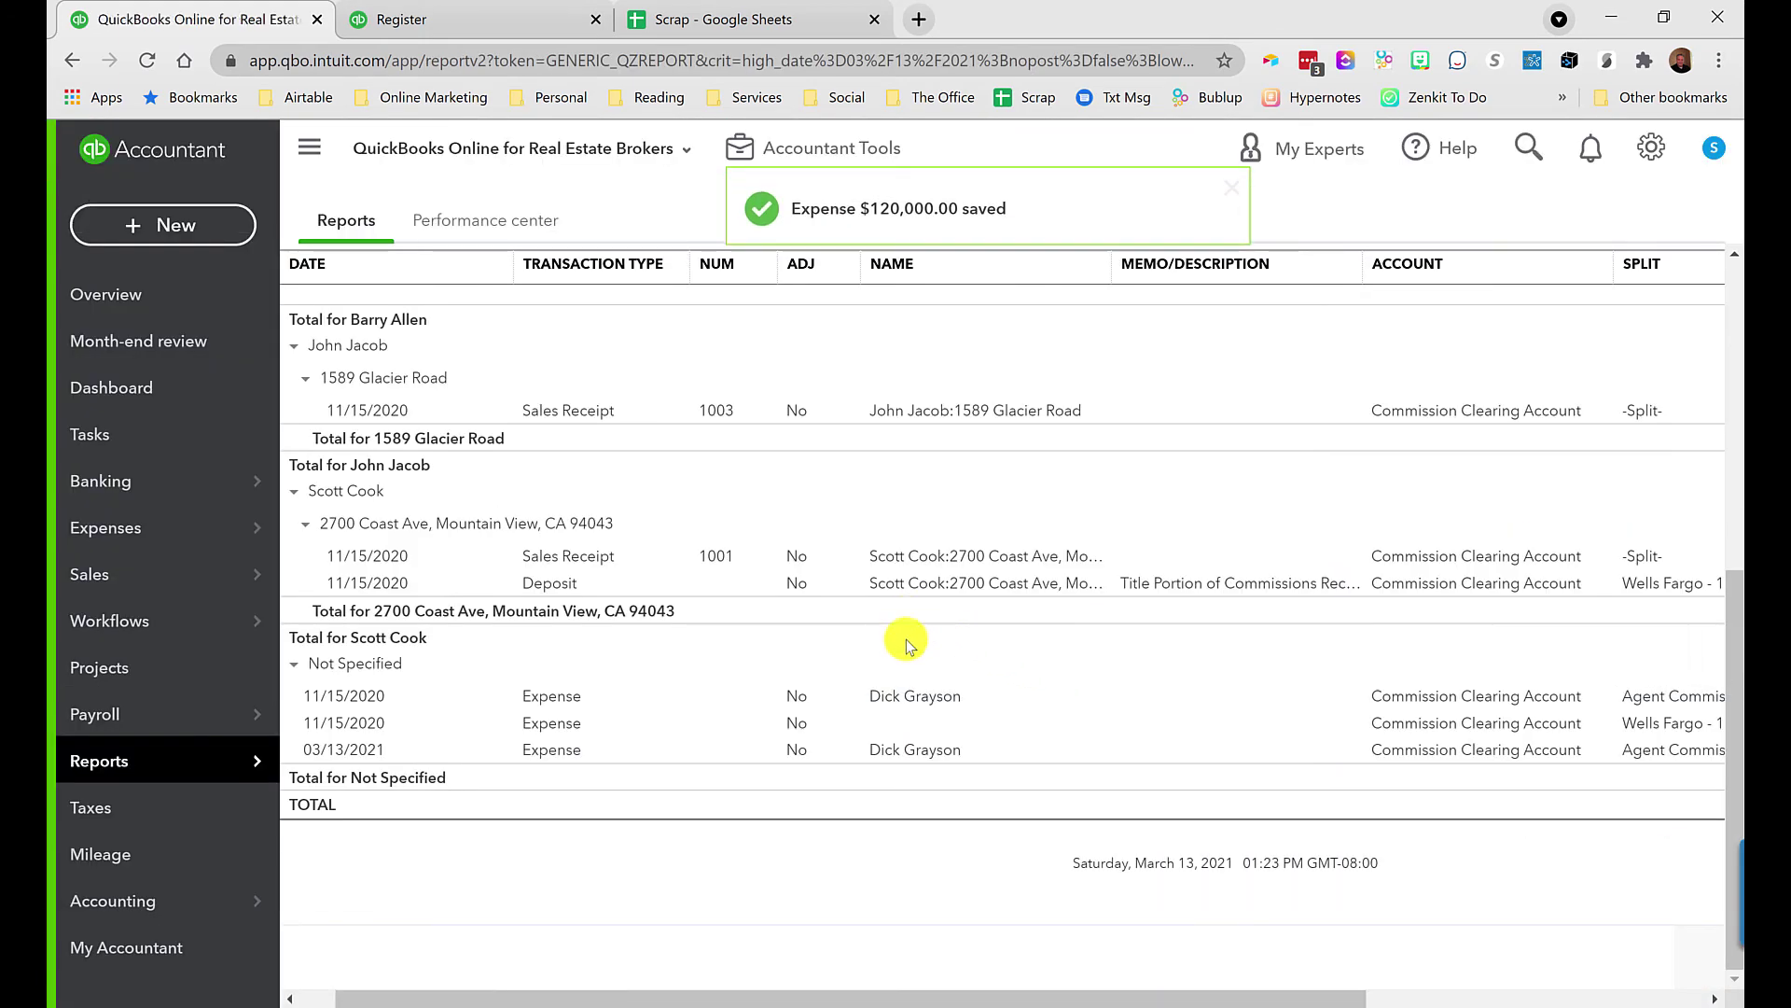
Group the Transaction Report by Agents and run it again.
left_click(481, 486)
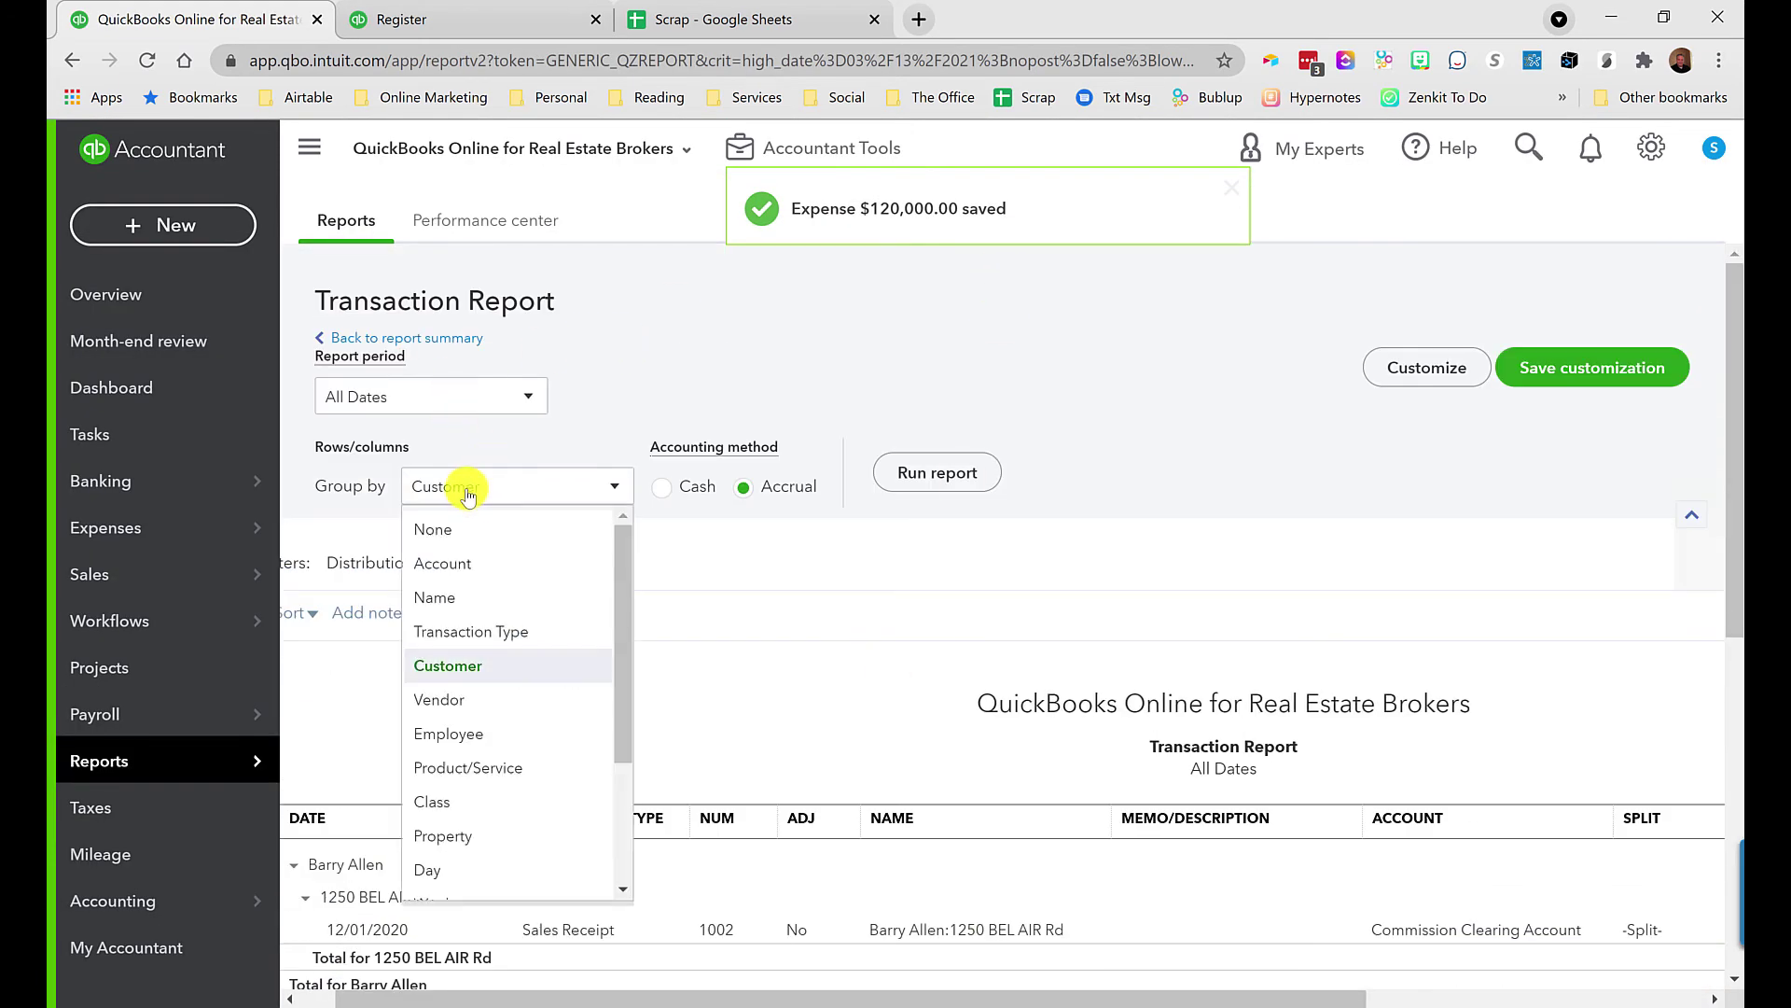
scroll(474, 650, "down", 3)
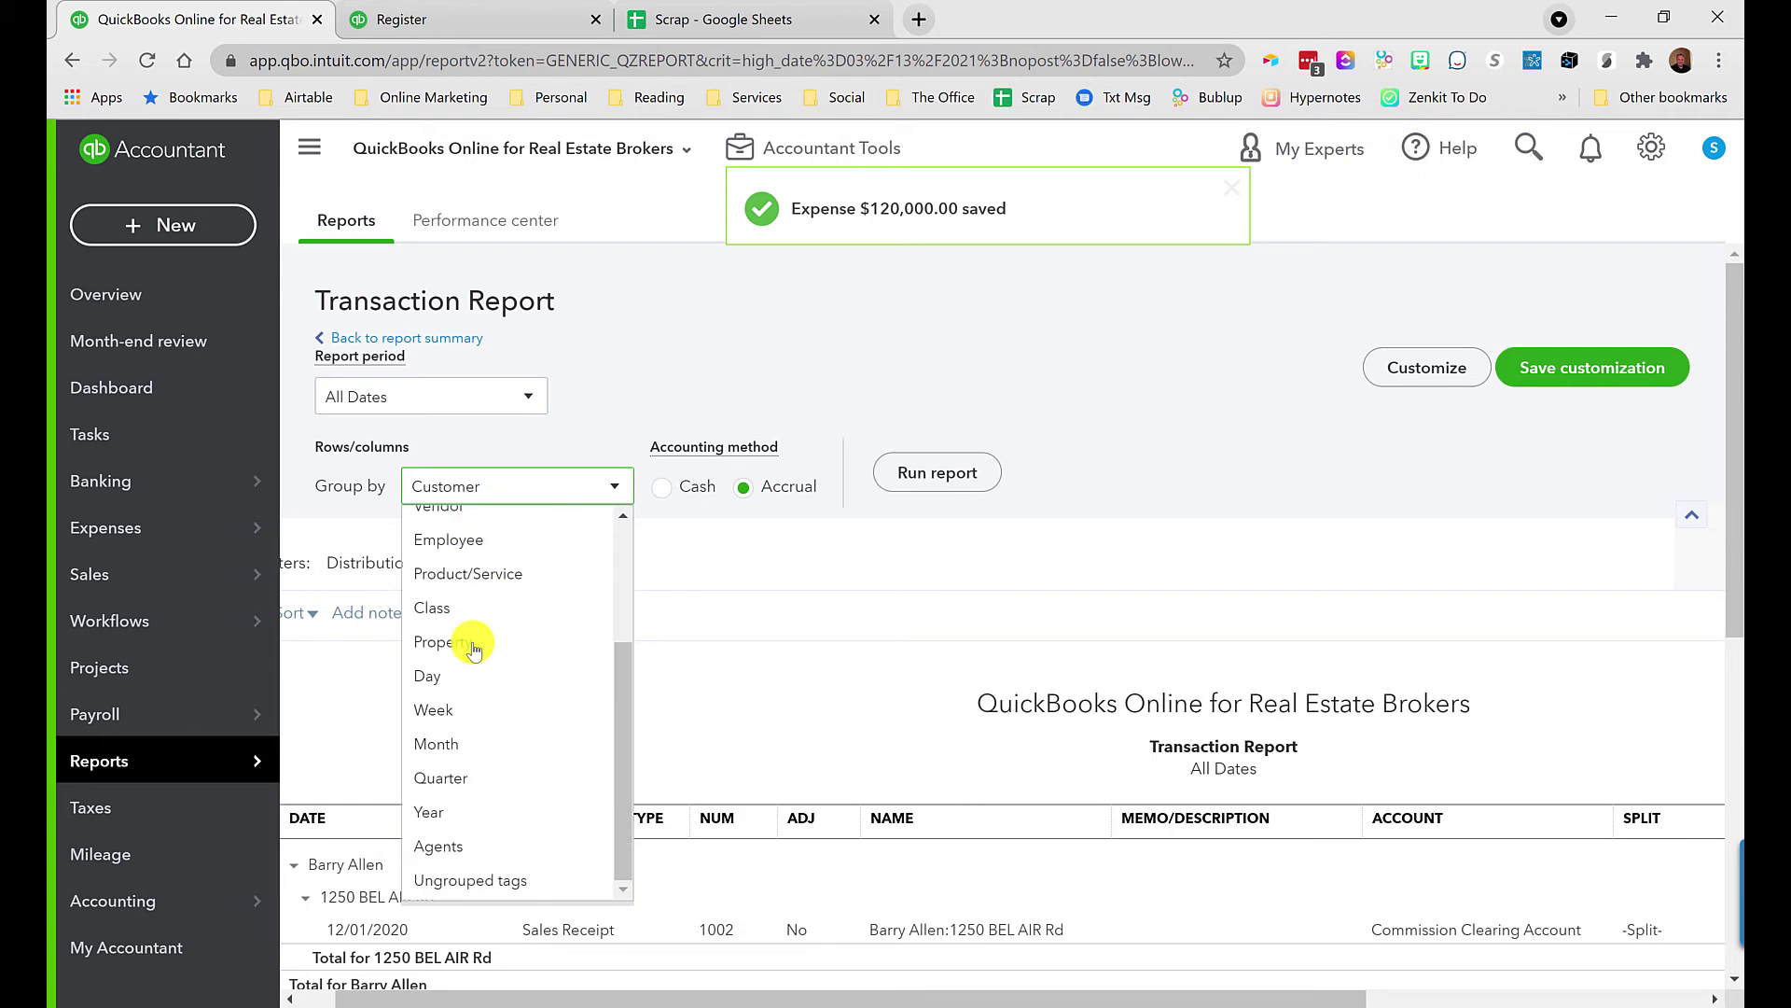
left_click(459, 839)
left_click(938, 473)
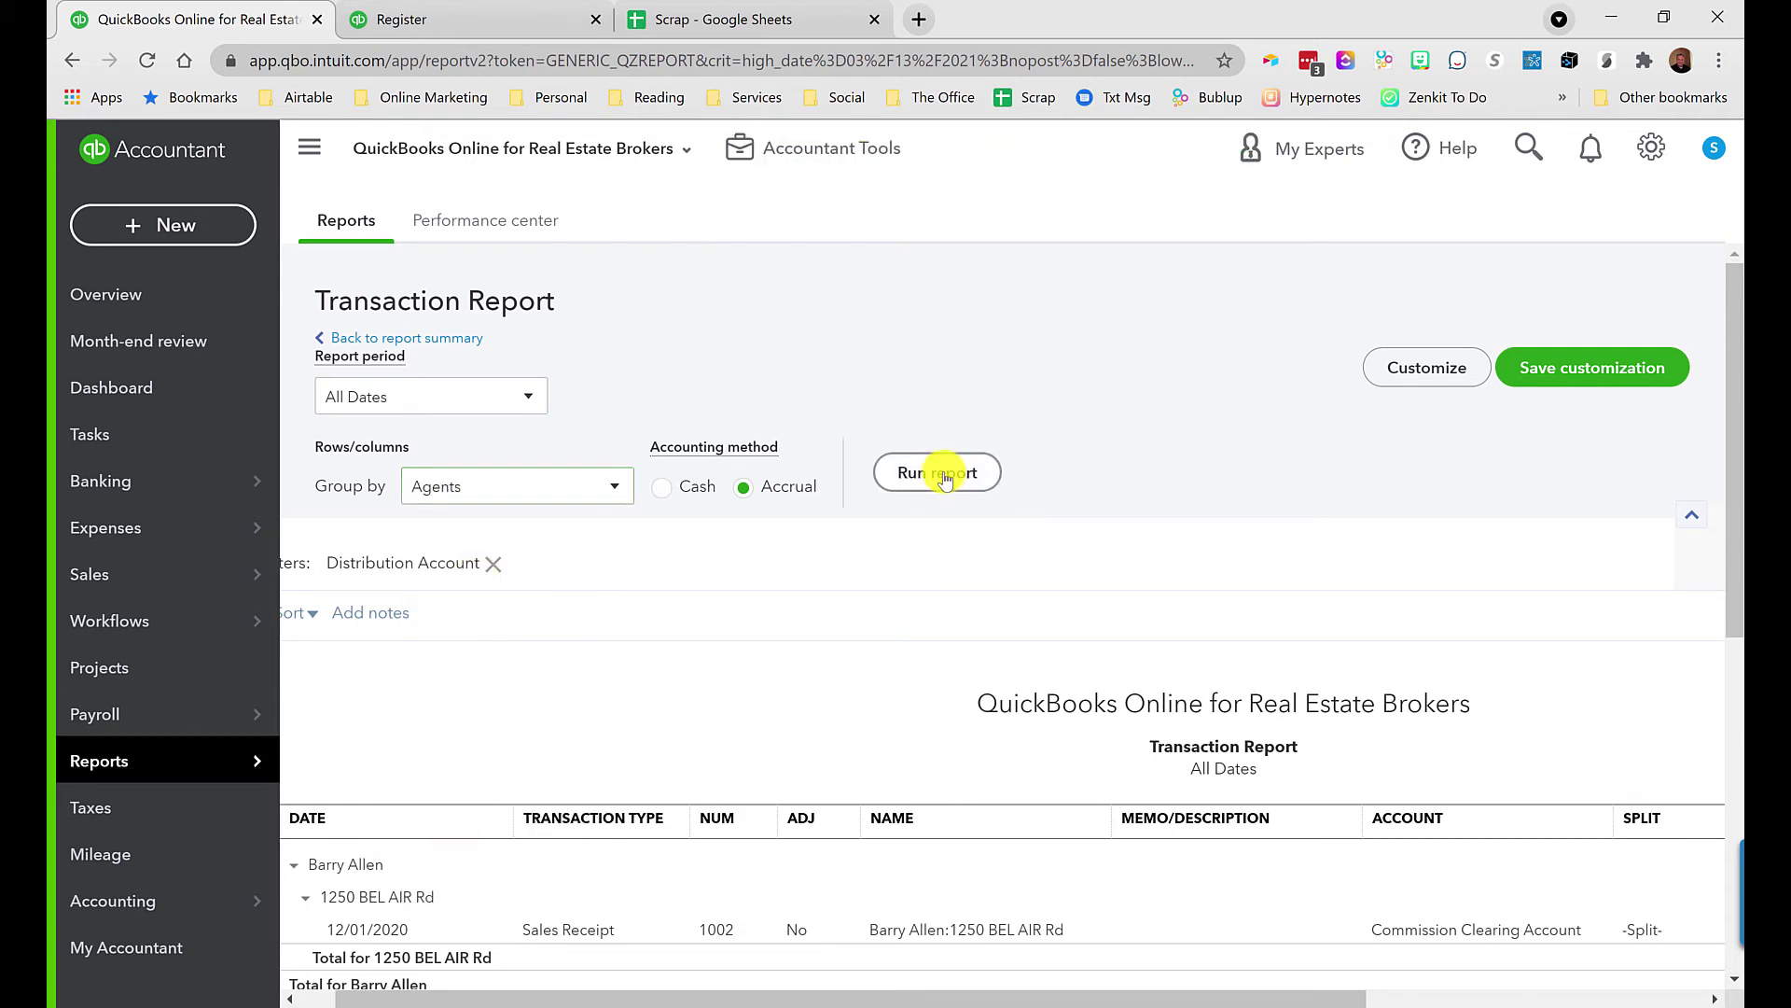
Check the first agent's amounts and balance in the report, and view the linked commission expense before returning.
scroll(940, 473, "down", 2)
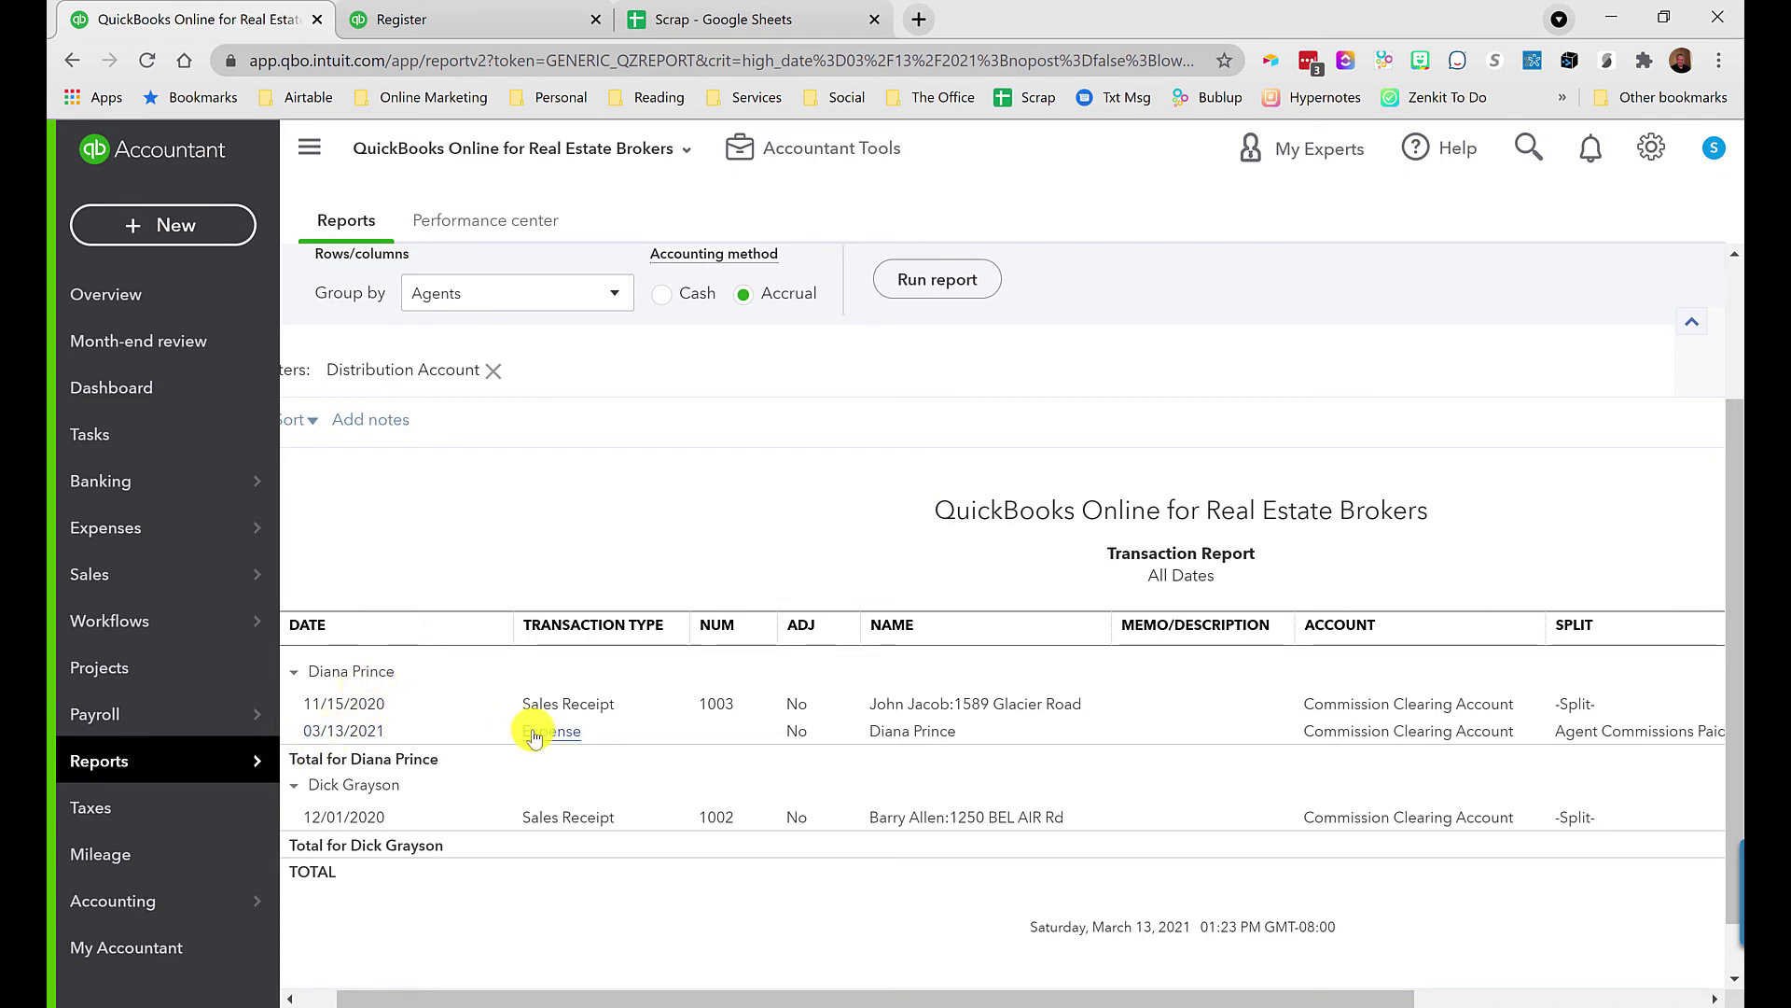
scroll(544, 740, "right", 4)
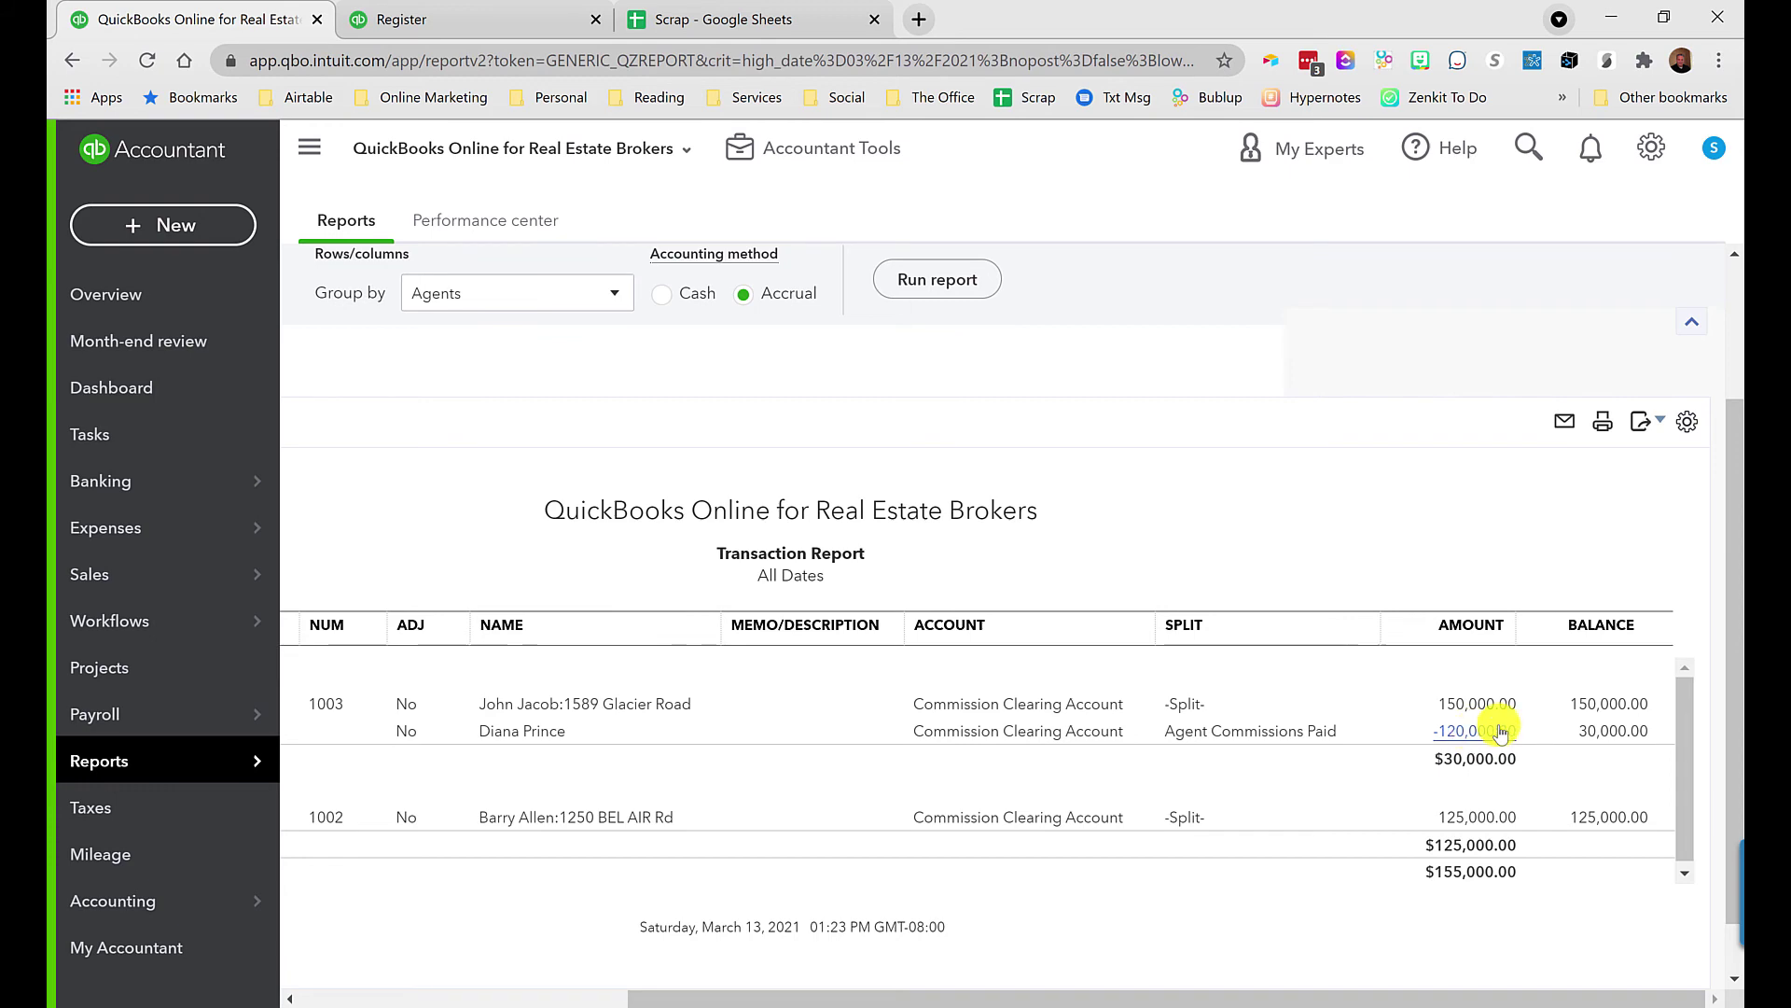
left_click(1500, 732)
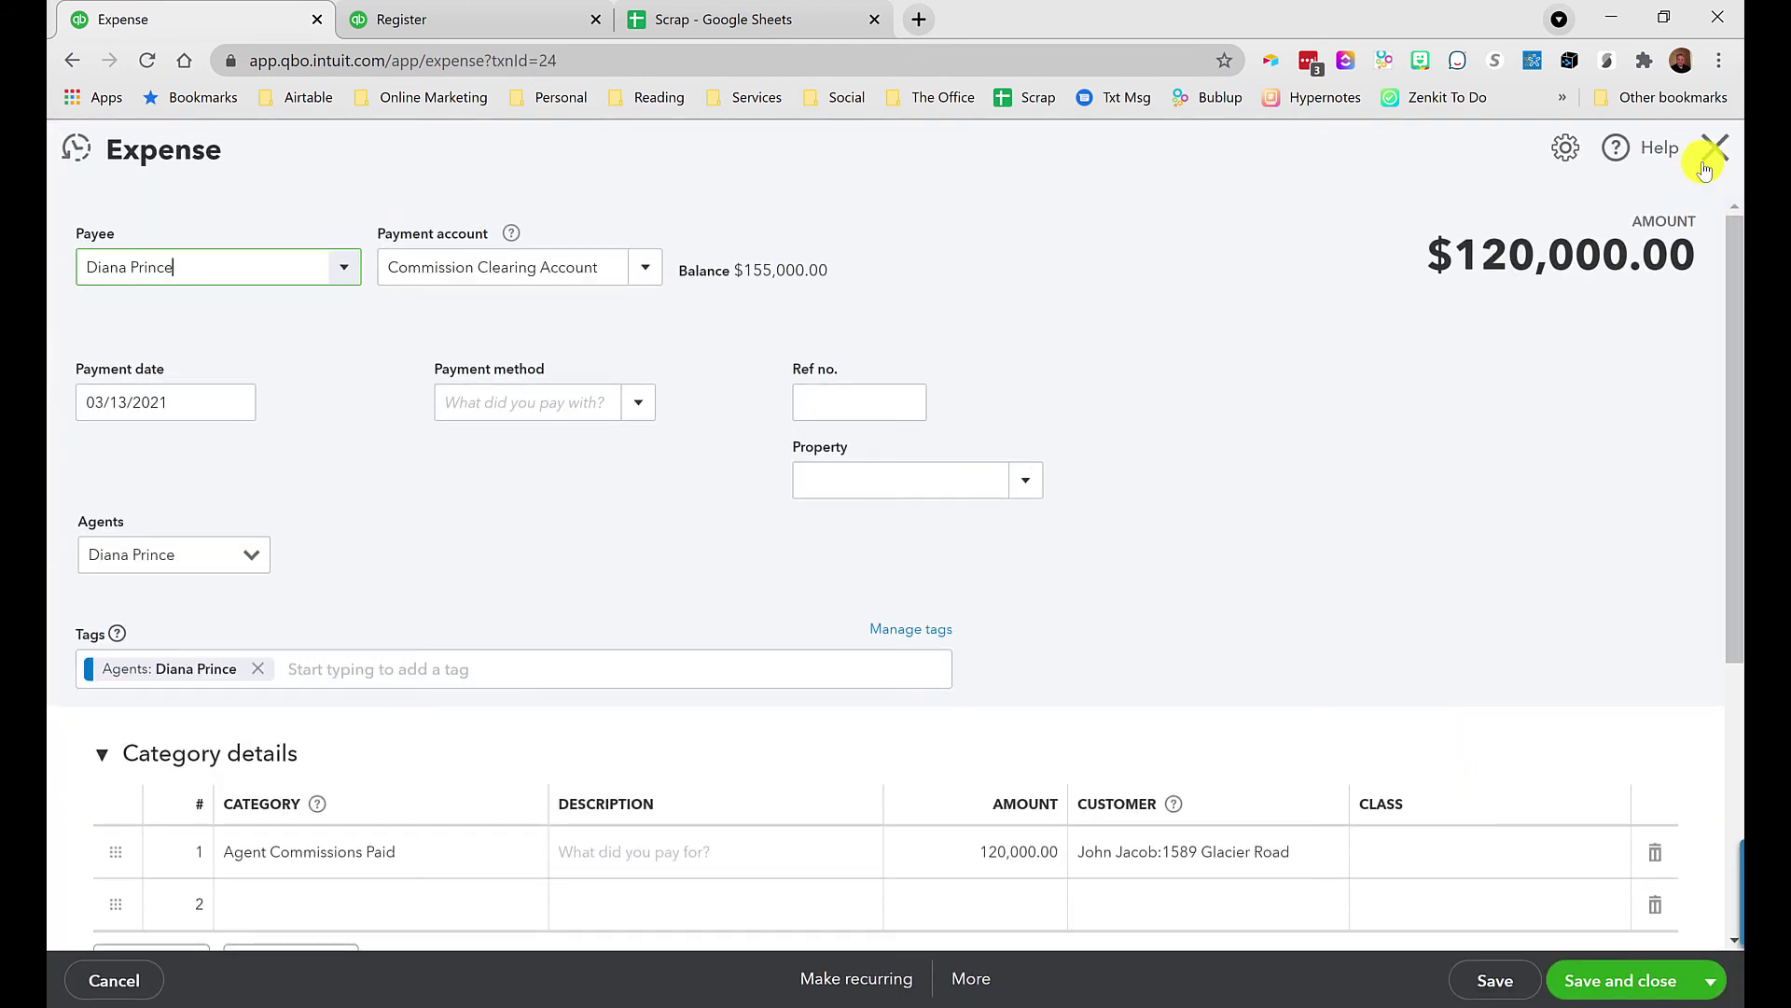
left_click(1713, 151)
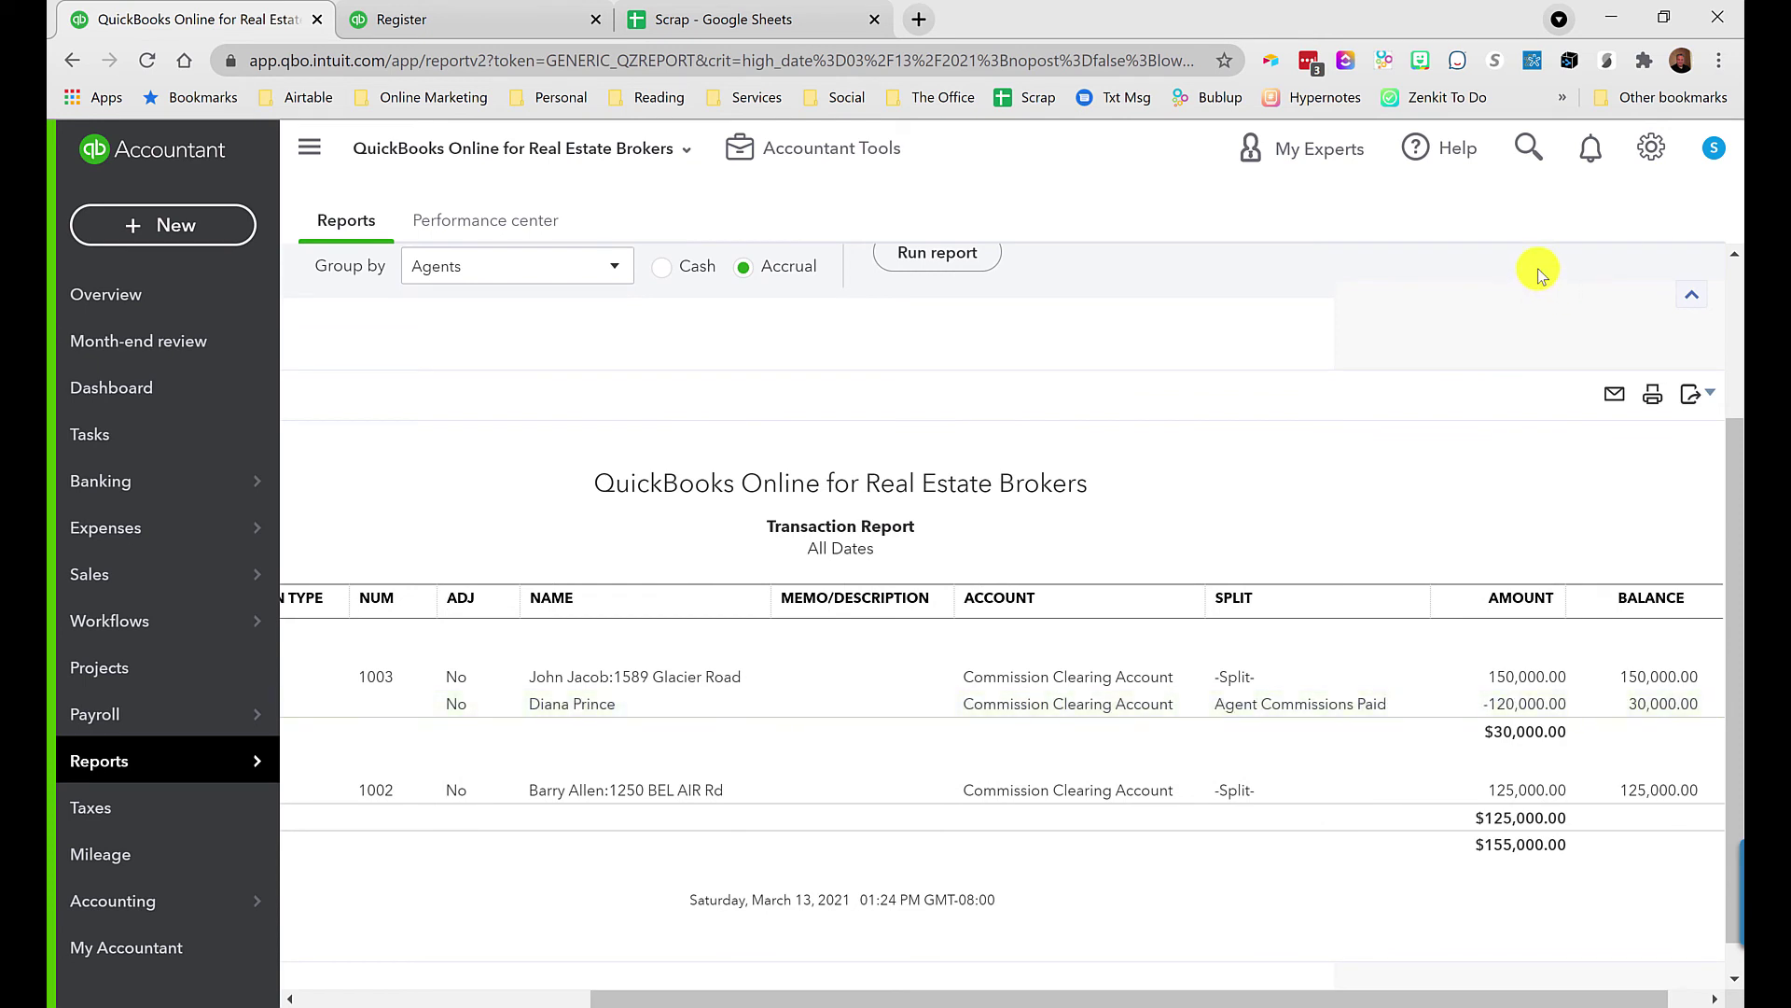
Go to the bank register and display the Wells Fargo account instead of the Commission Clearing Account.
left_click(448, 26)
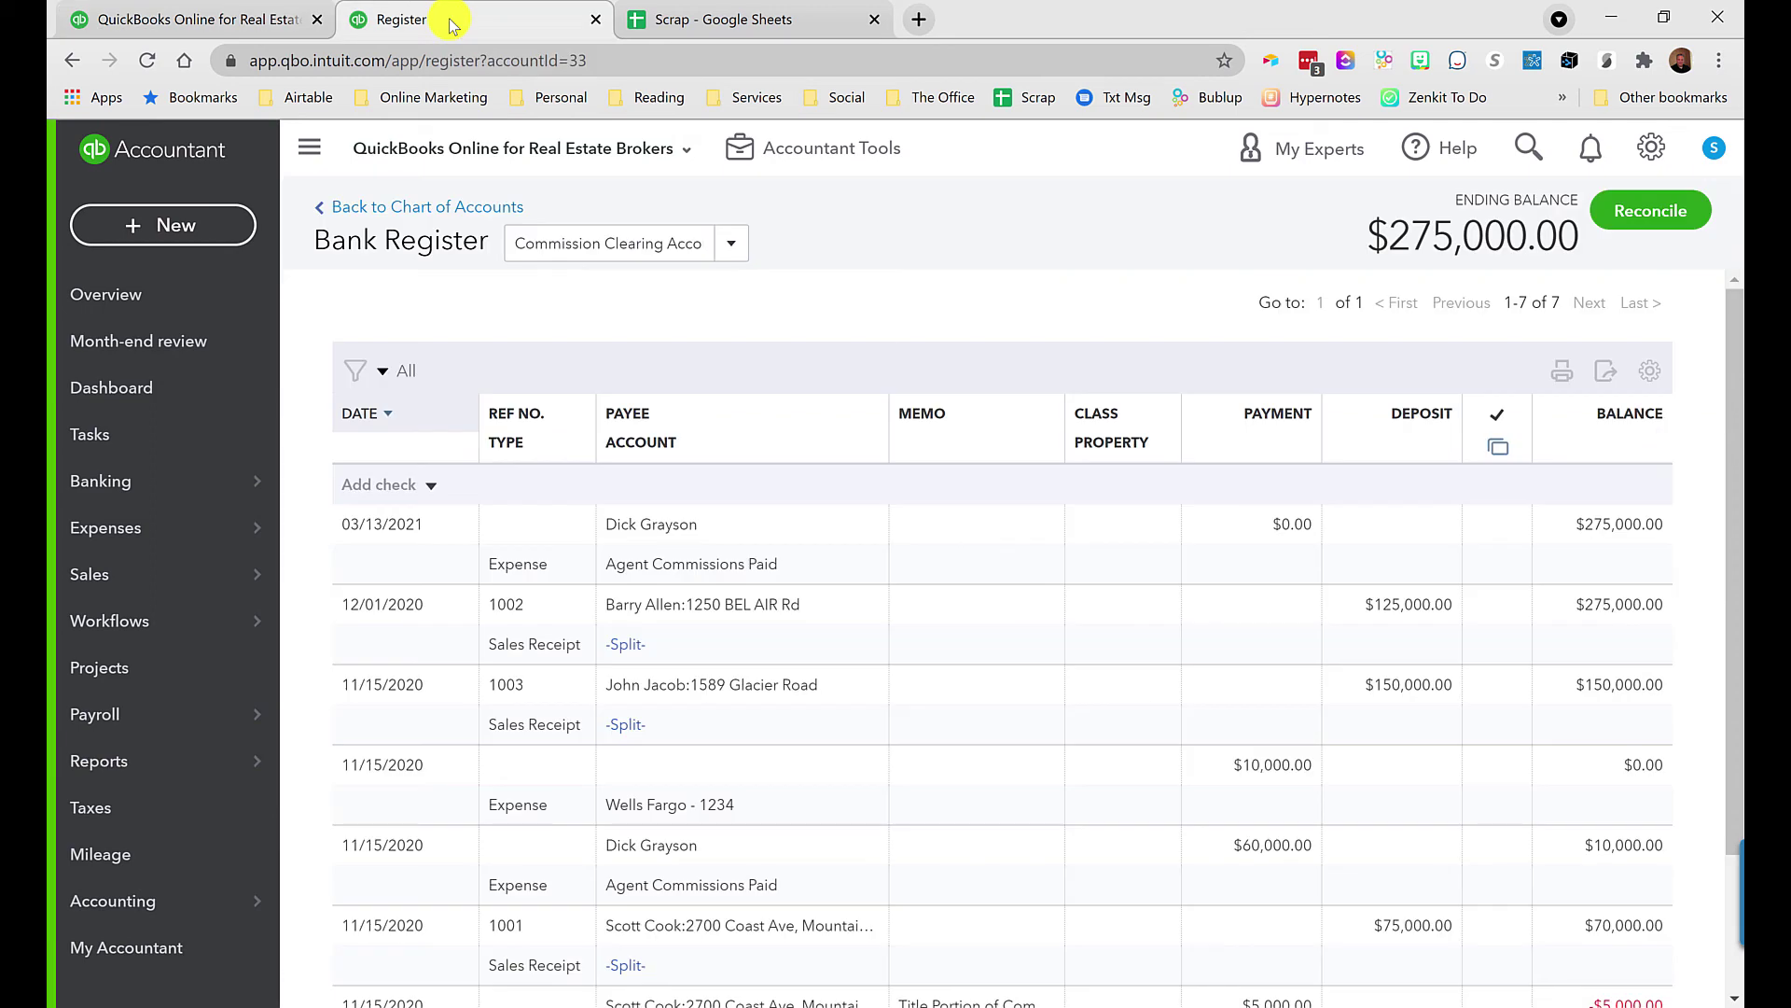
left_click(733, 244)
left_click(592, 325)
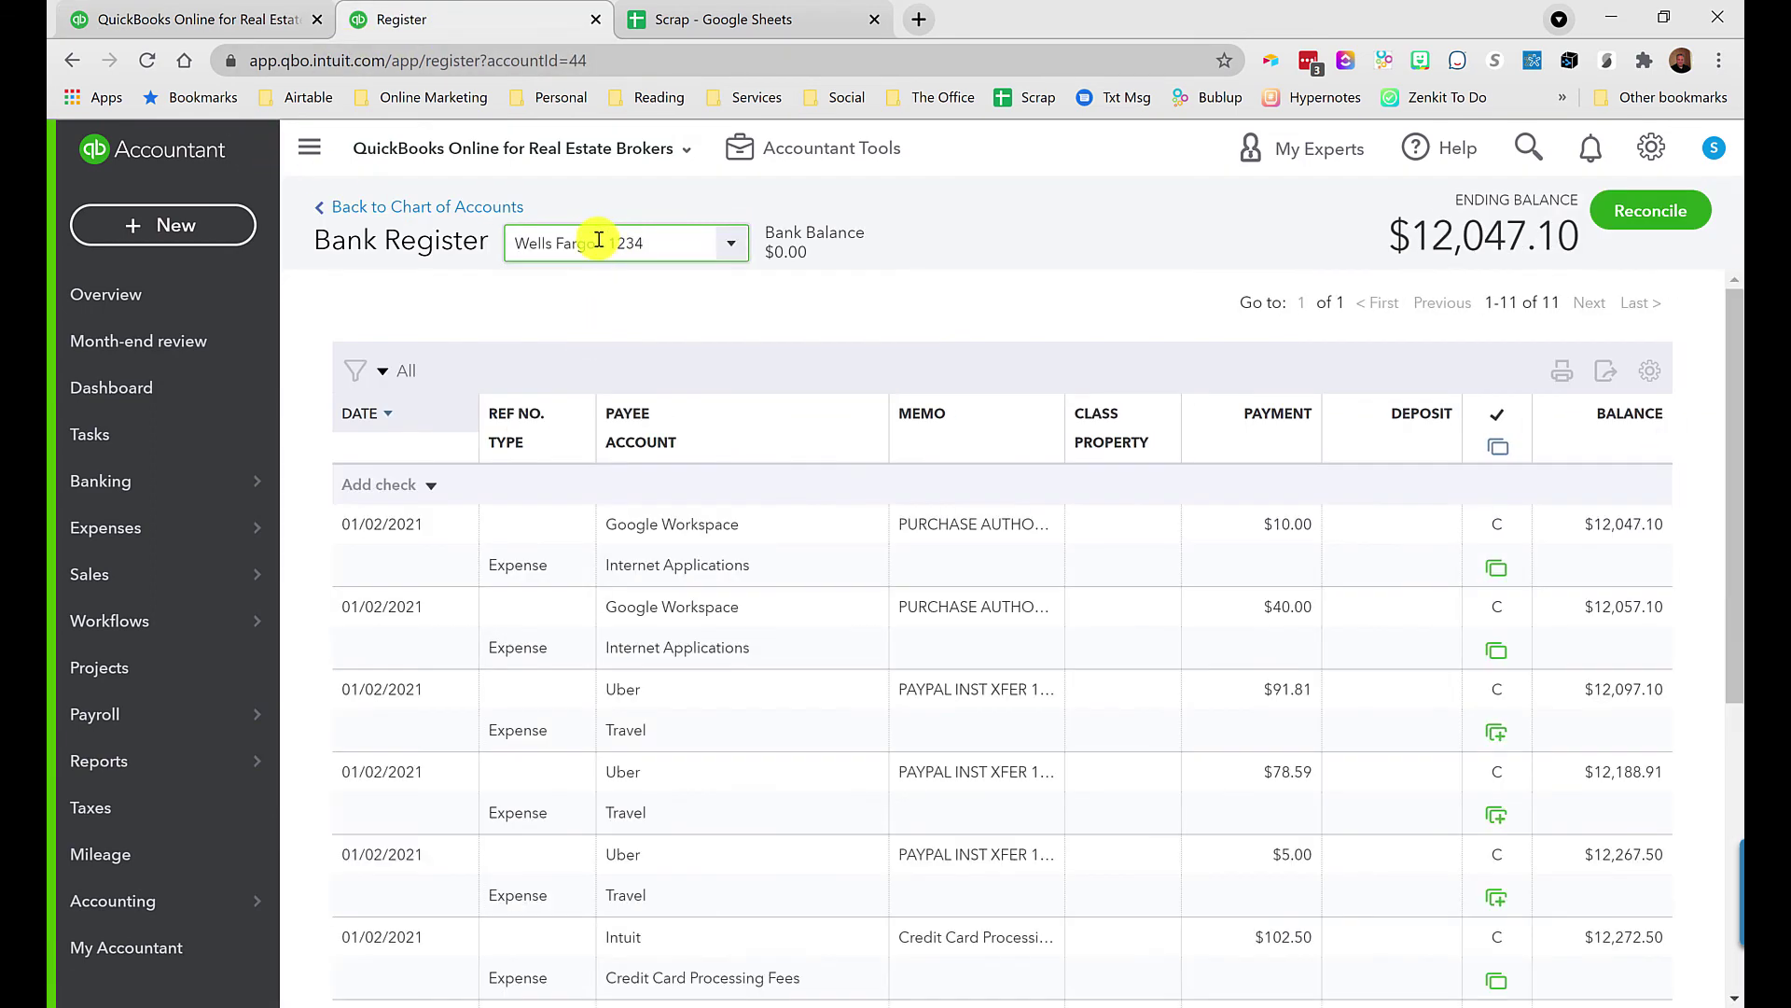
Start a new bank deposit into the Wells Fargo account and set its first line's account to Commission Clearing Account.
left_click(192, 227)
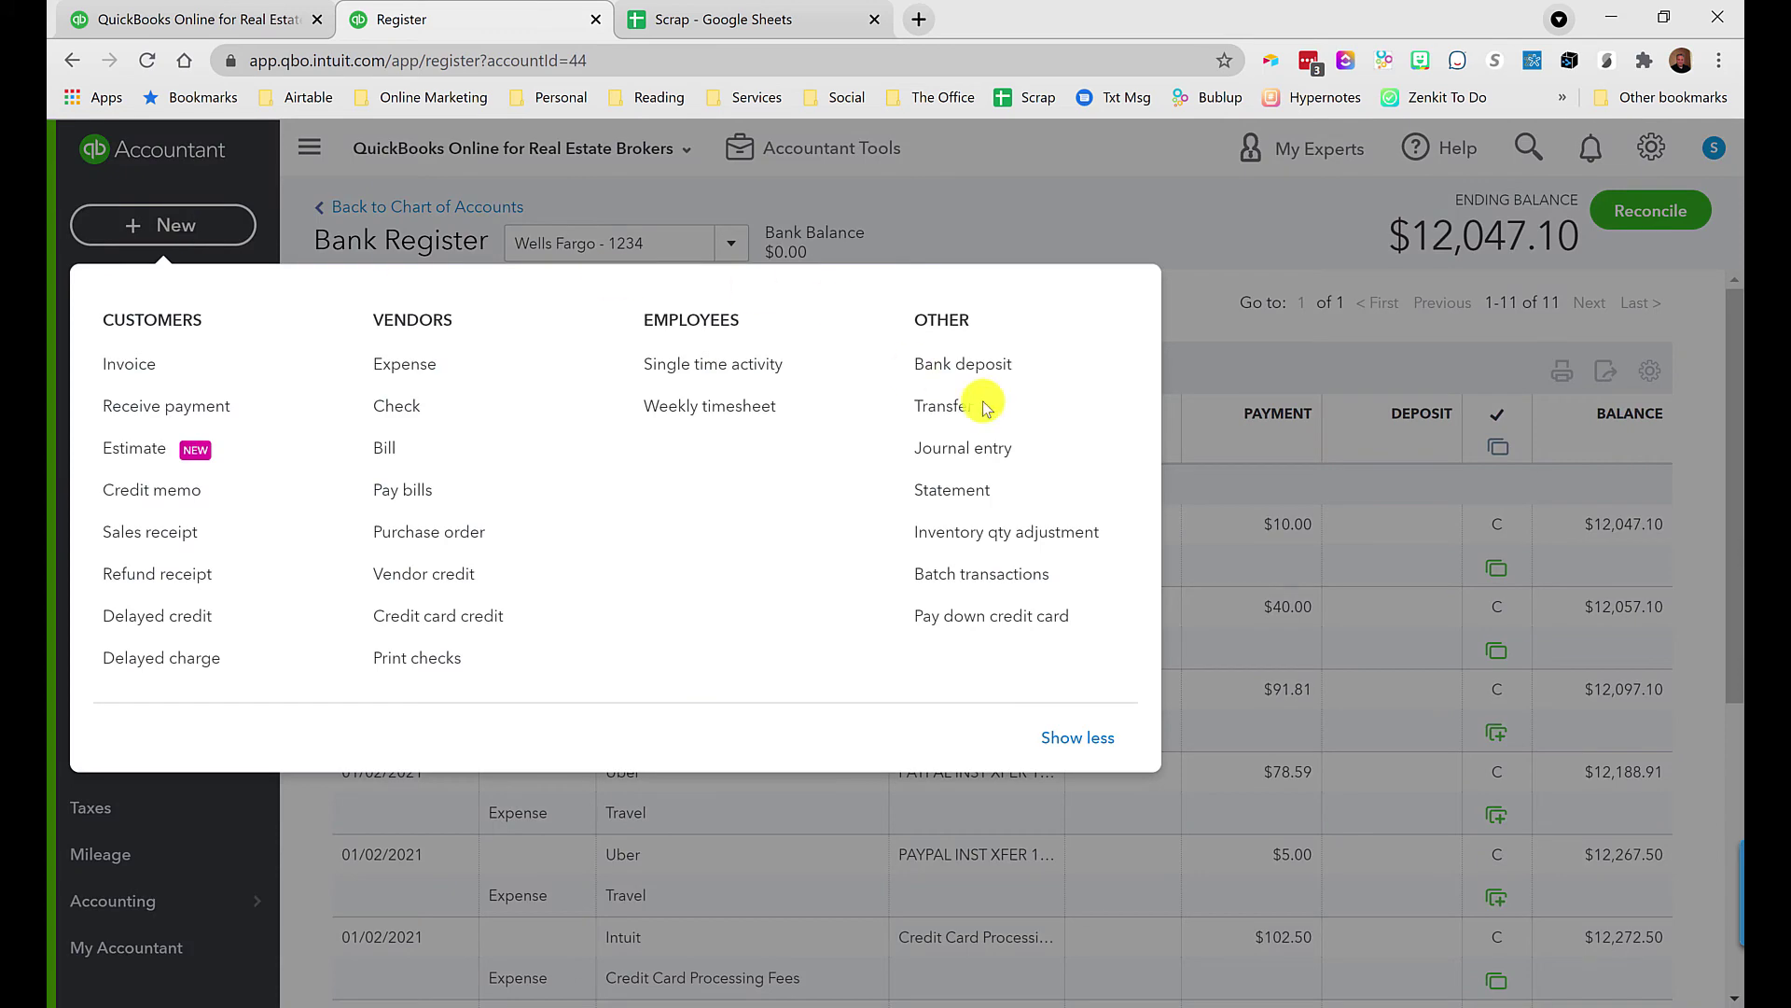
left_click(953, 367)
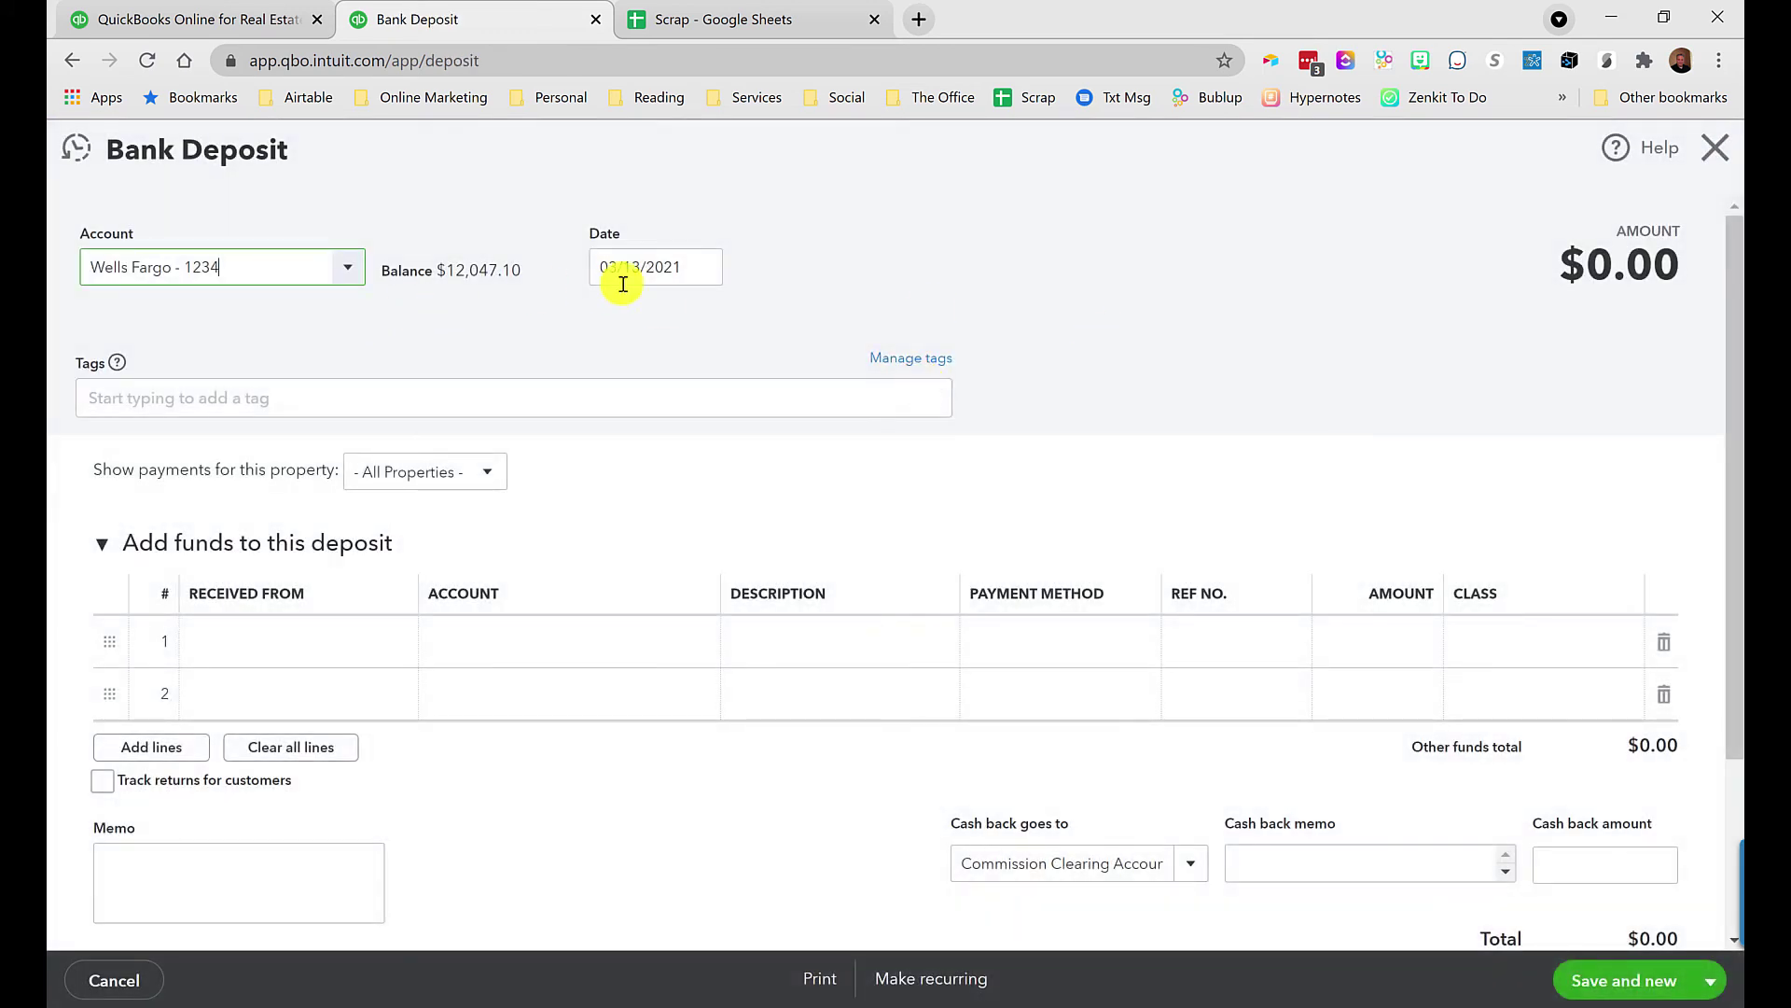
left_click(455, 644)
type("comm")
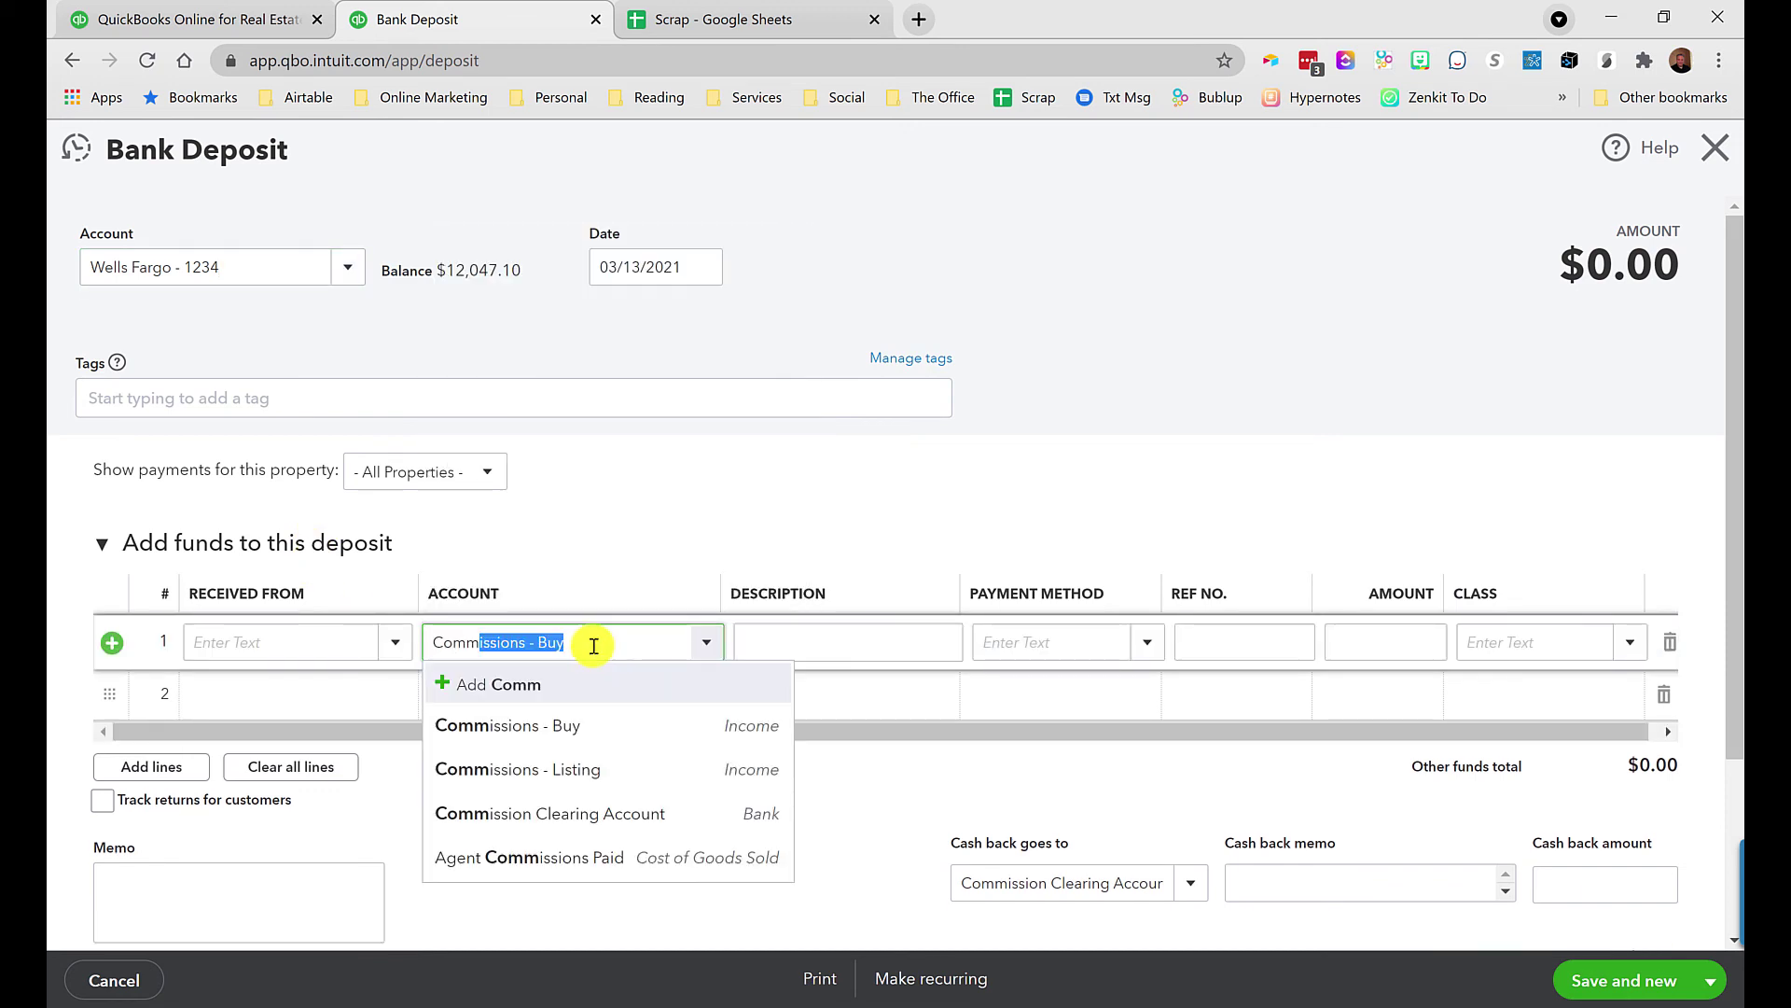
left_click(587, 814)
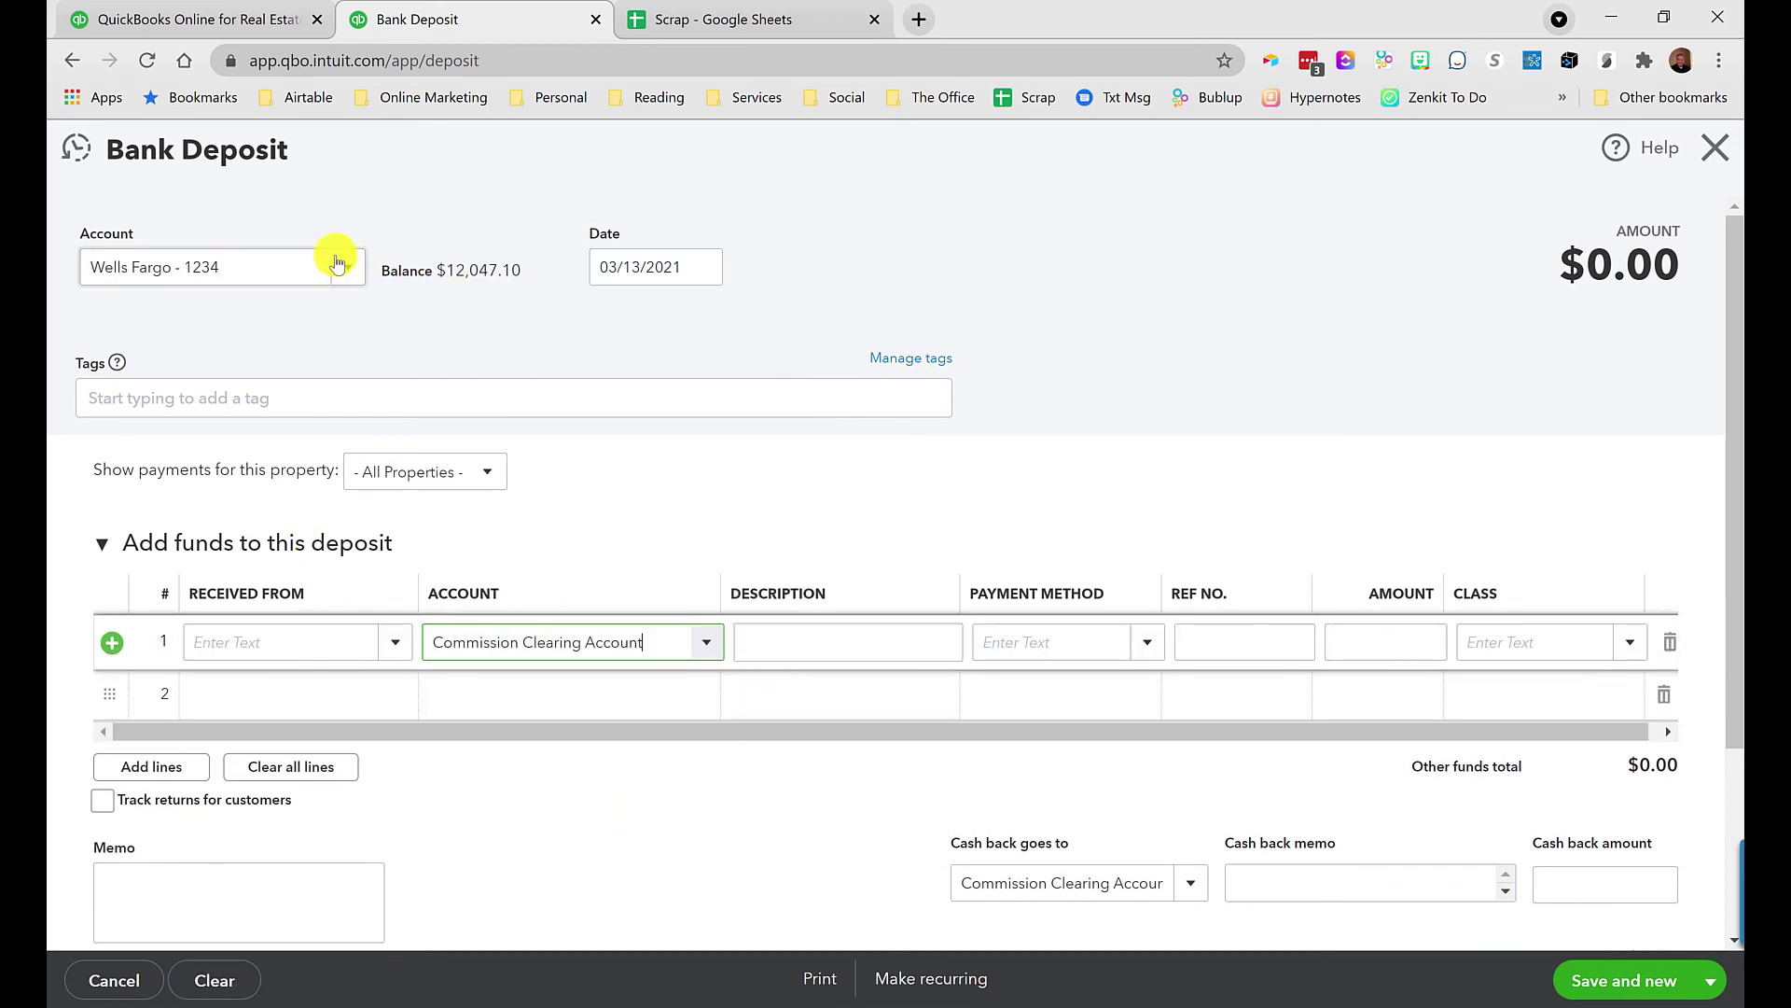
Enter 30,000 as the amount of the deposit's Commission Clearing Account line.
left_click_drag(300, 267, 121, 267)
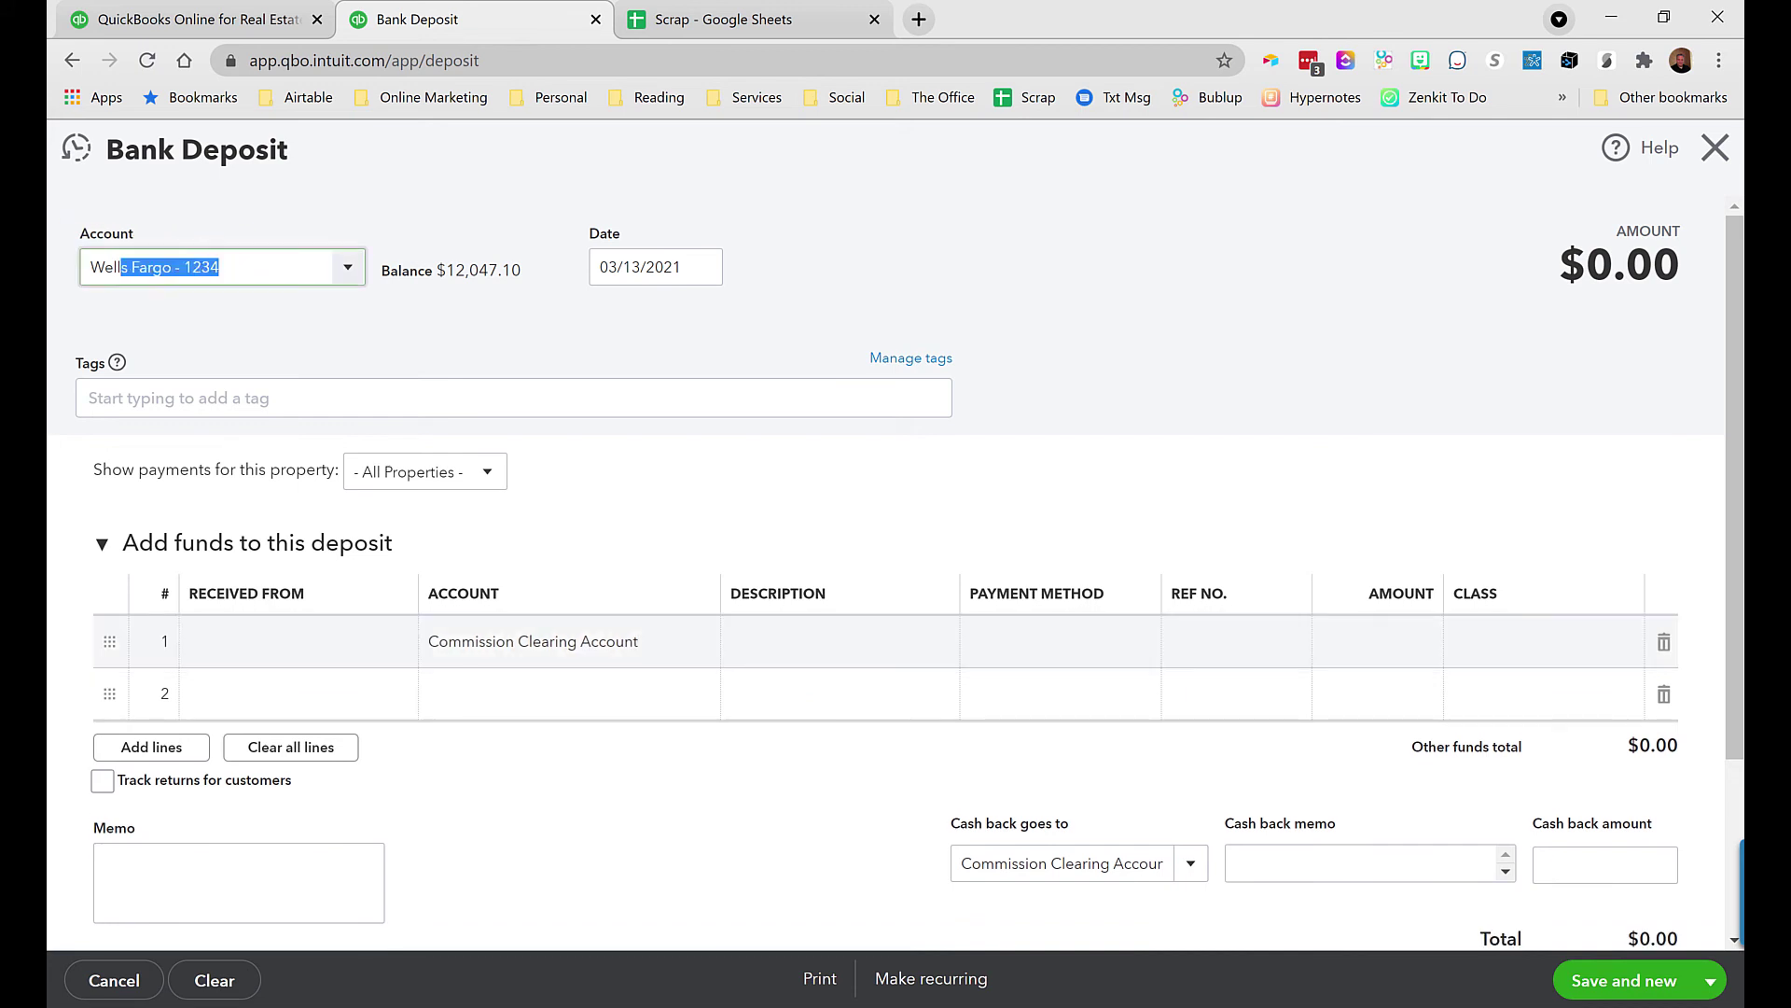
left_click(500, 644)
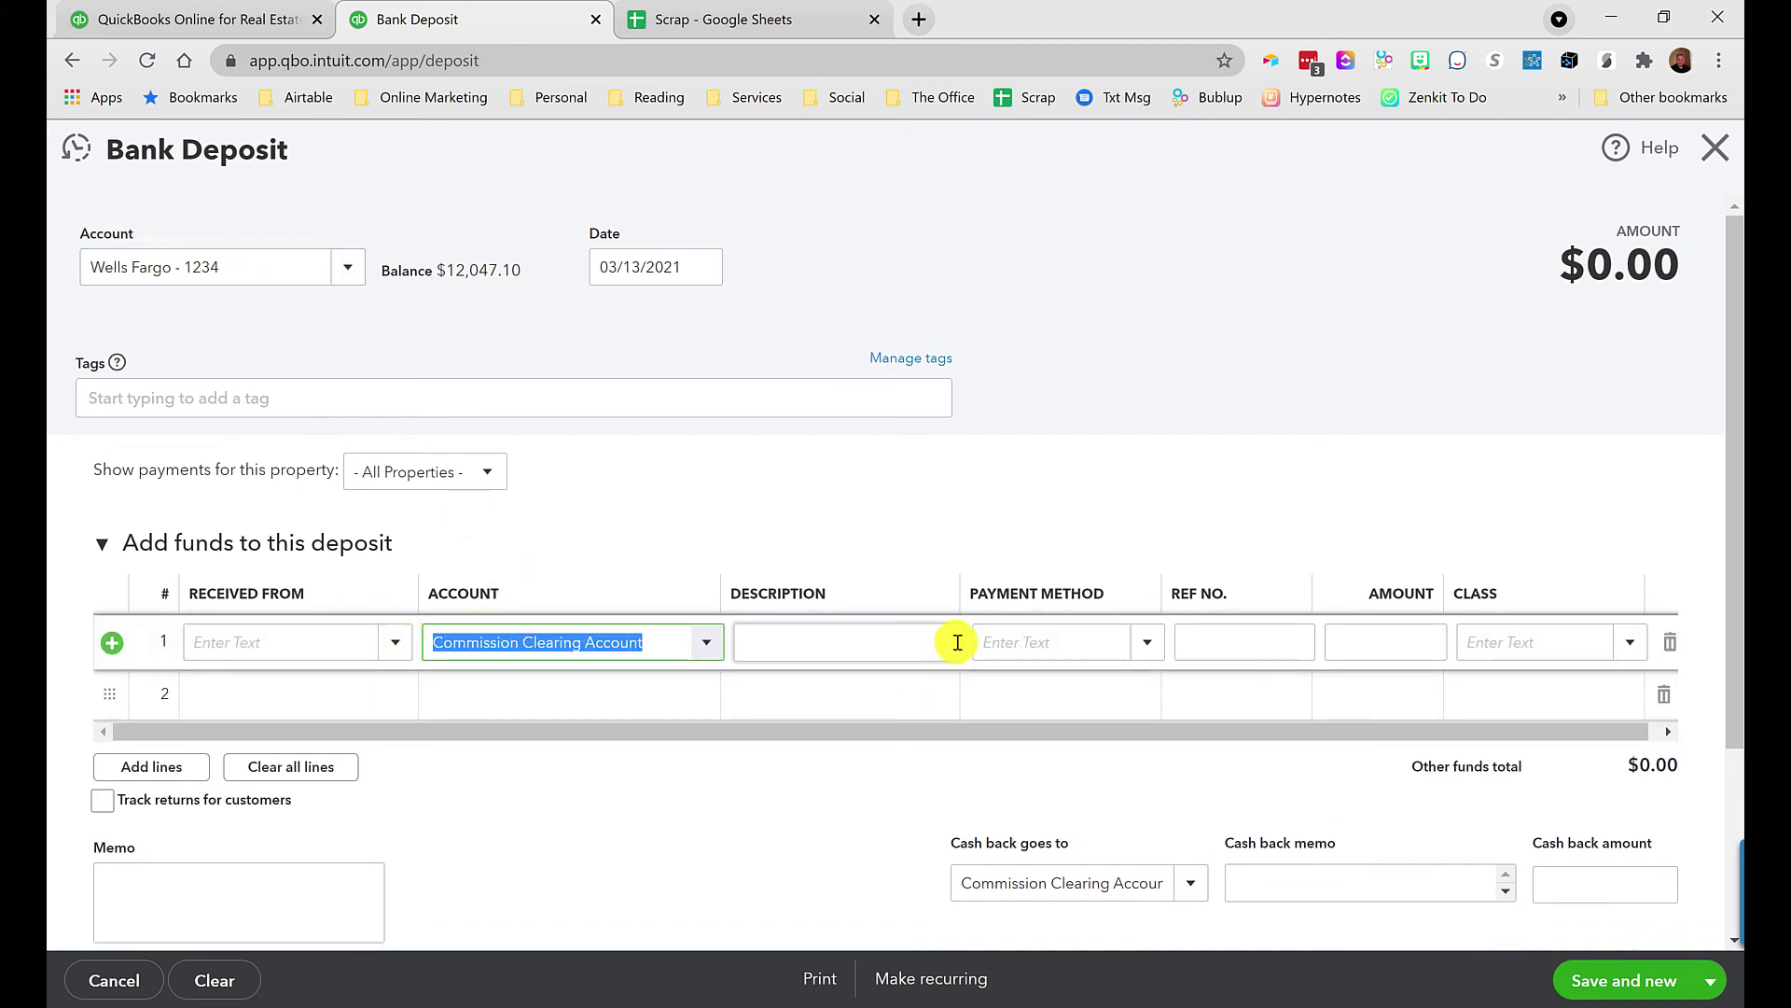
left_click(1395, 642)
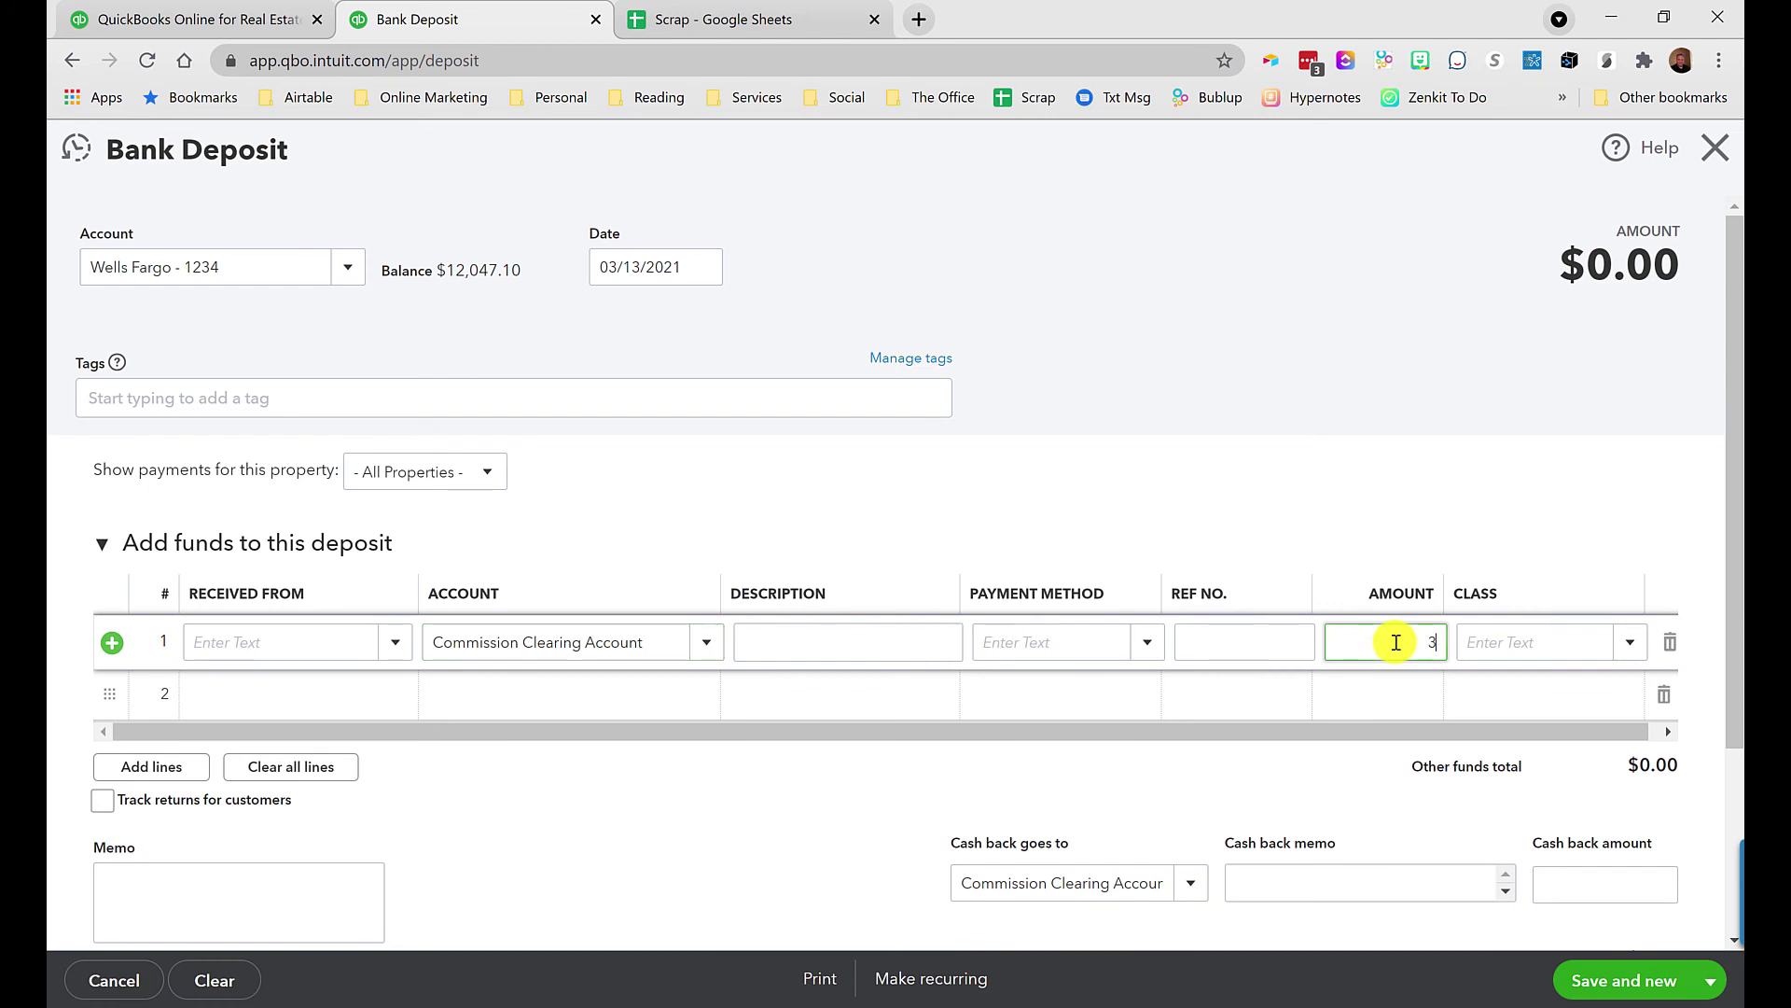
type("30,000")
key("Tab")
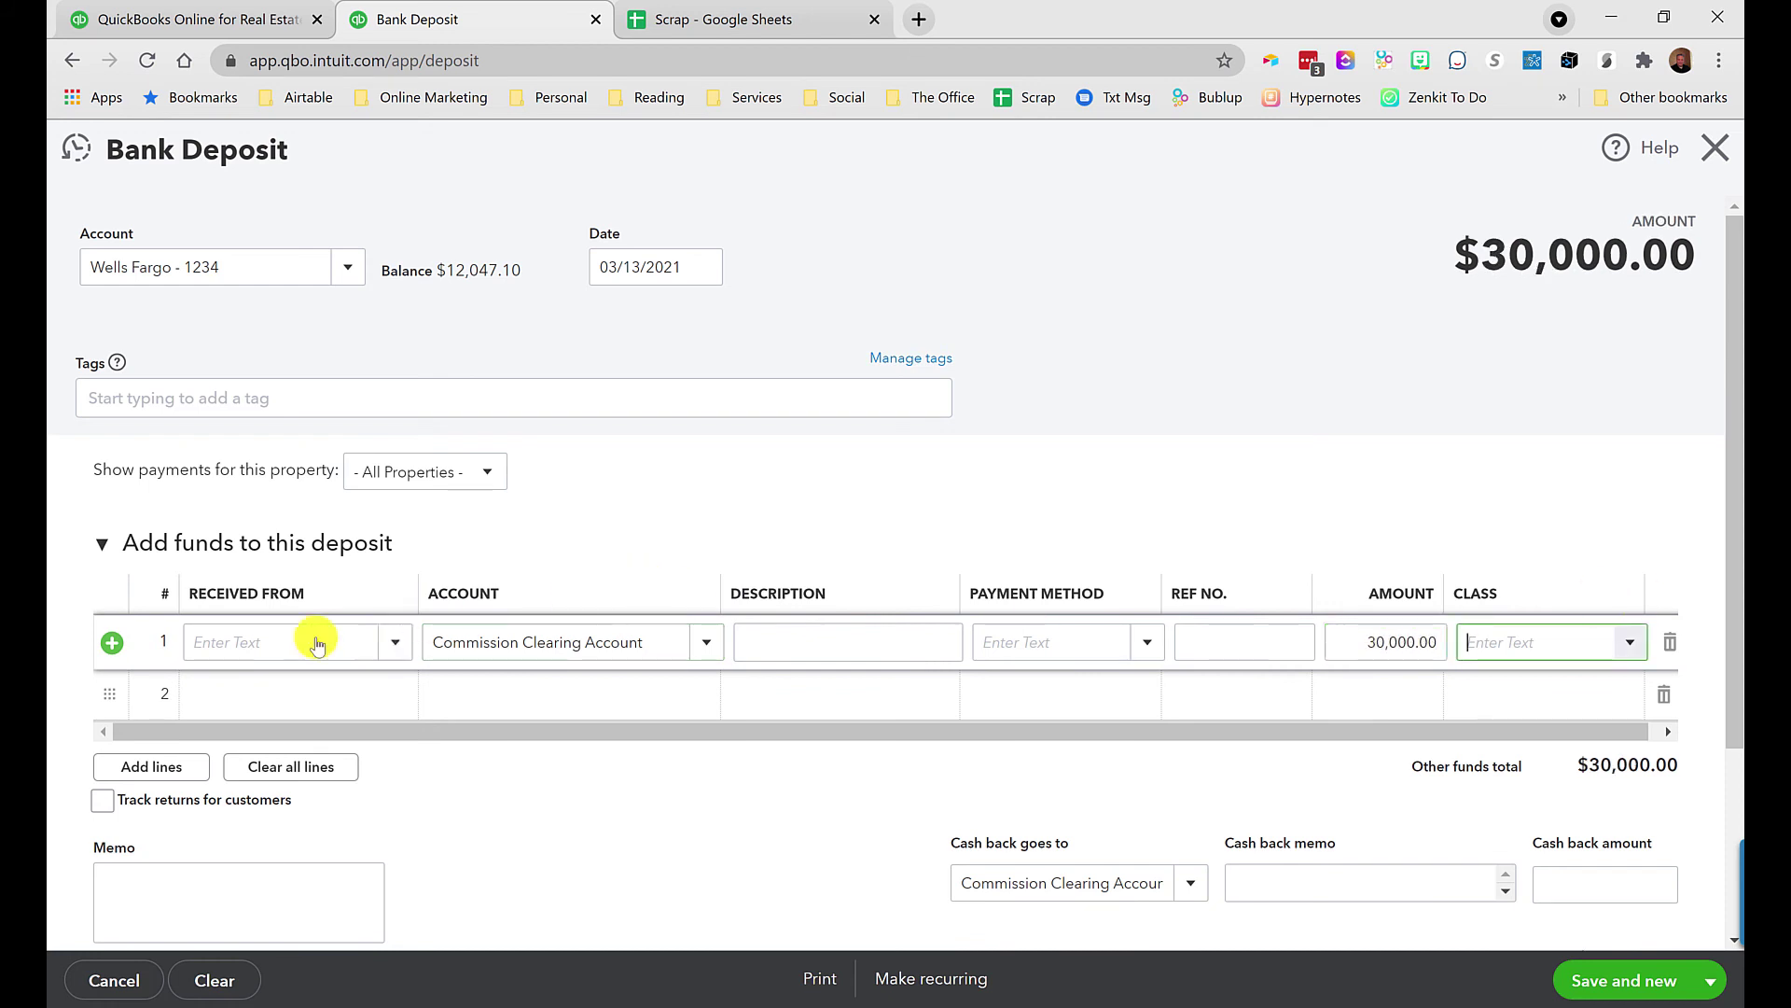
Set who the first deposit line was received from to the property sub-customer under the second listed customer.
left_click(249, 650)
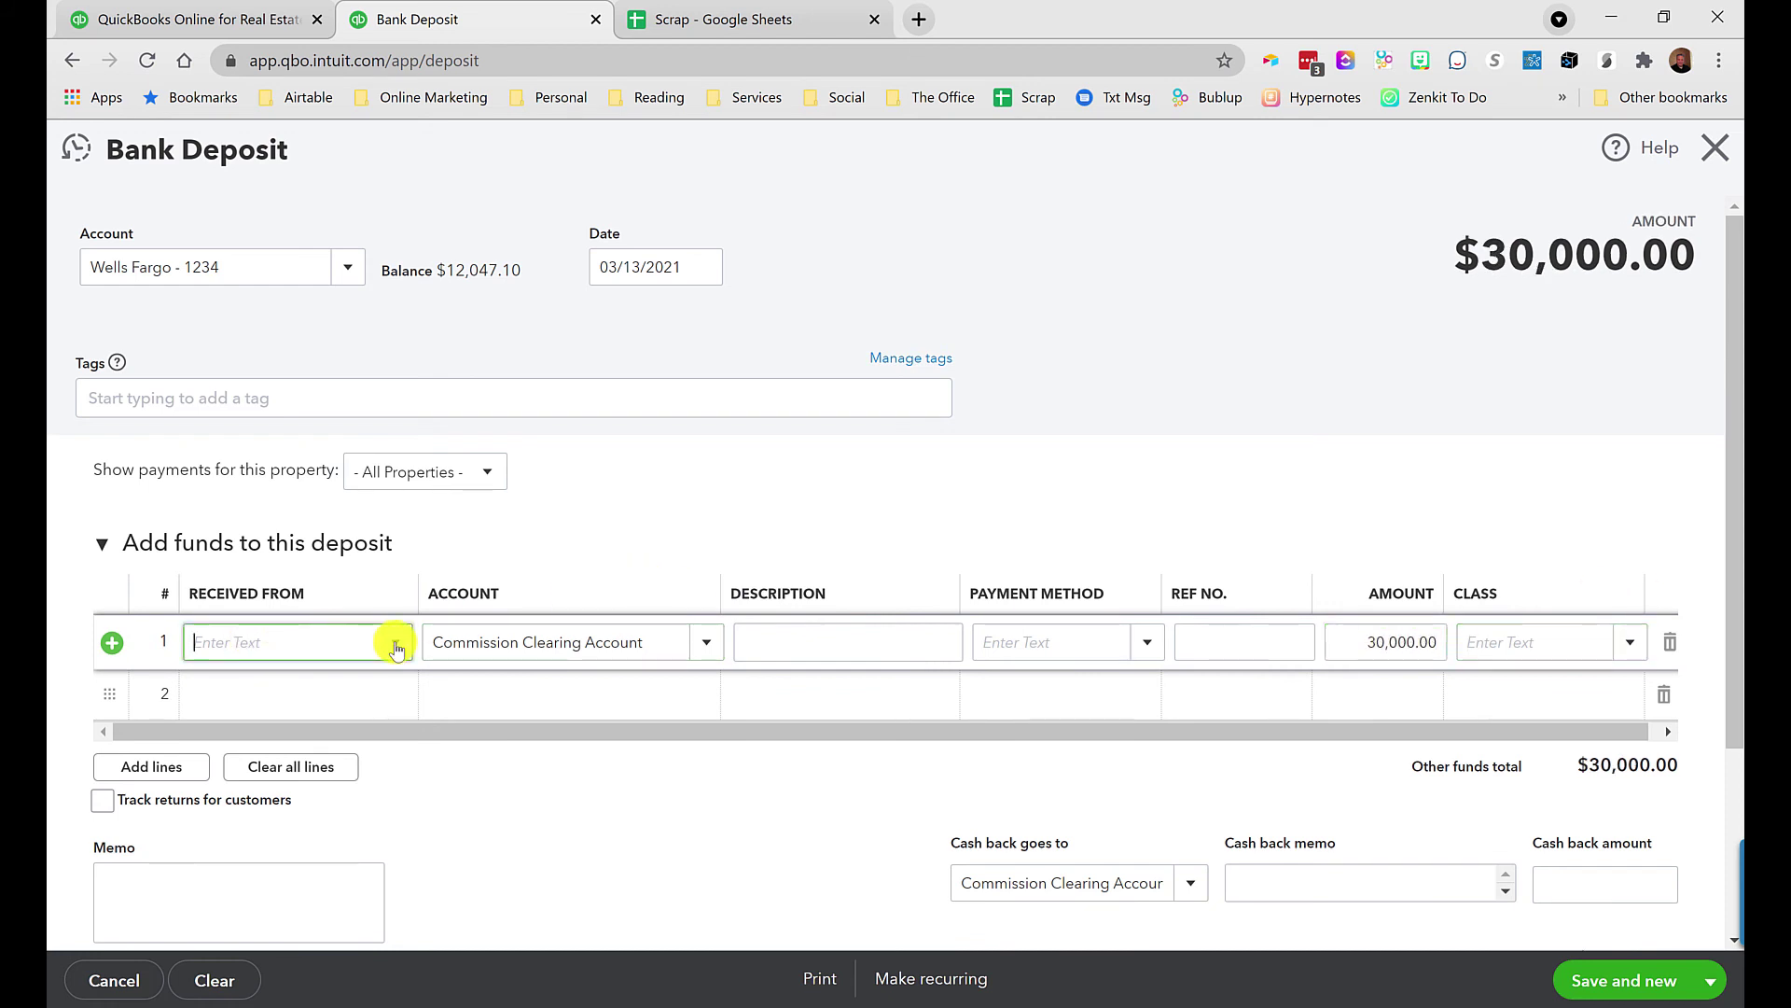
left_click(397, 645)
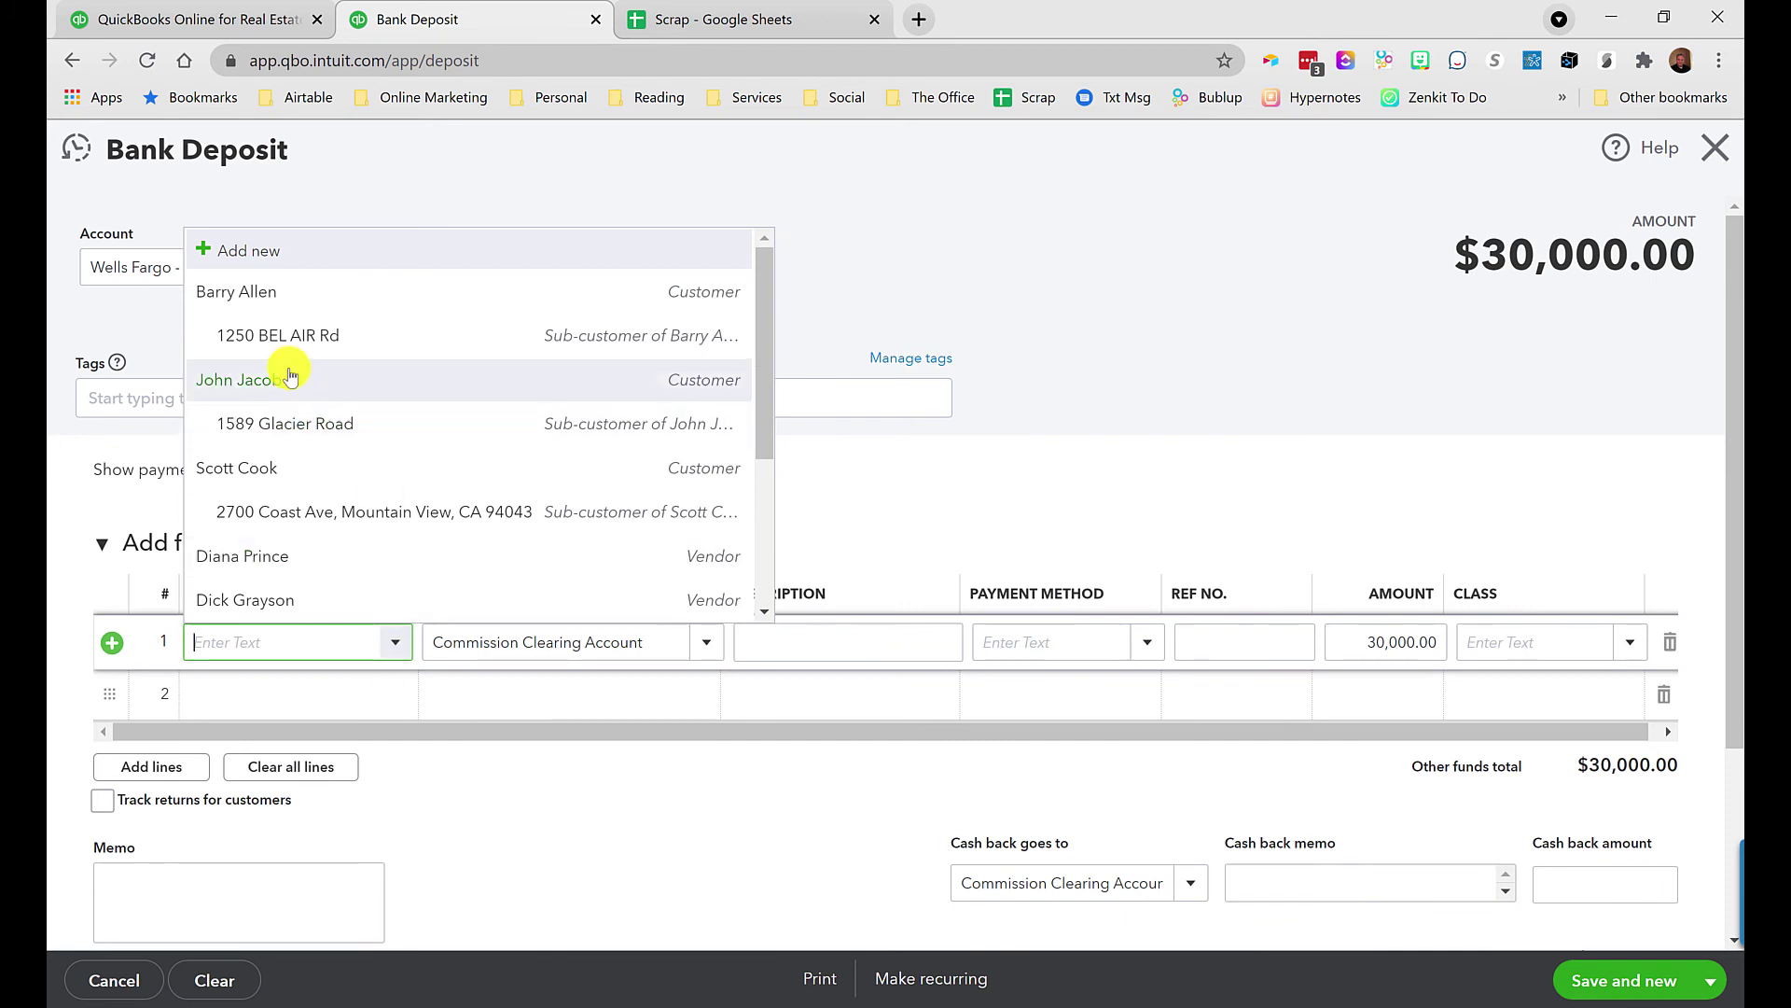
left_click(245, 422)
Tag the deposit with the first agent from the Agents group and widen the Received From column to fit the property name.
left_click(150, 397)
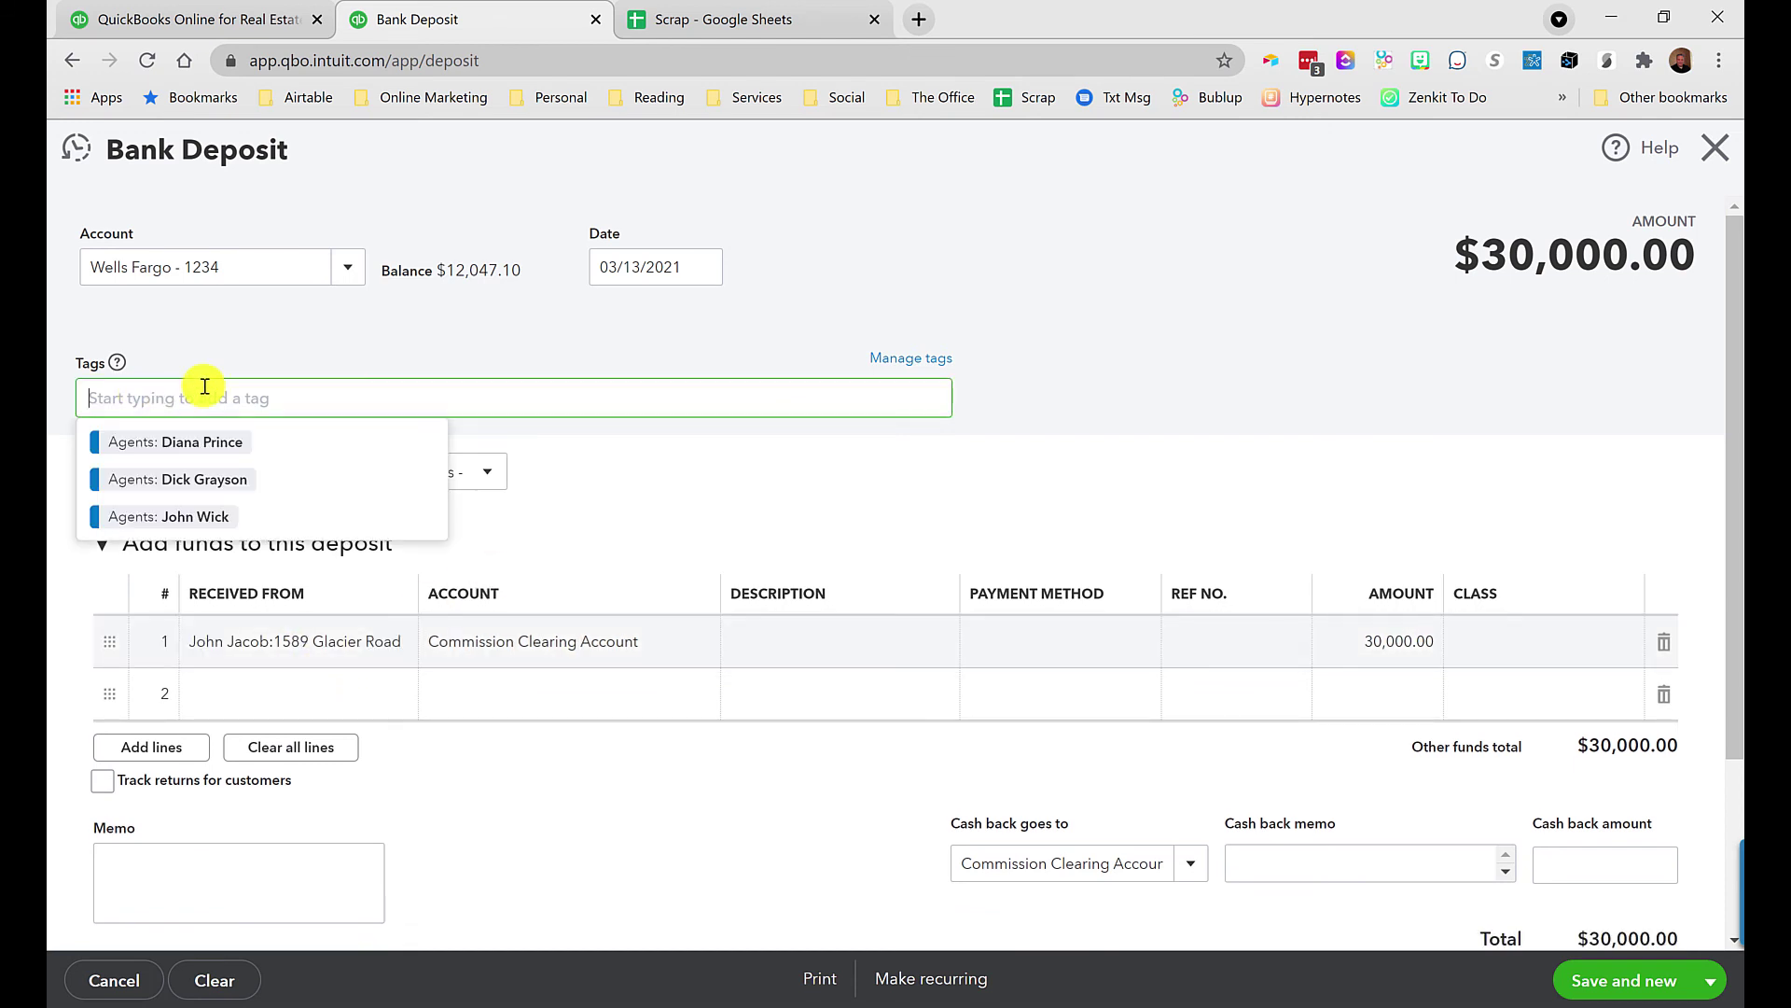
left_click(163, 442)
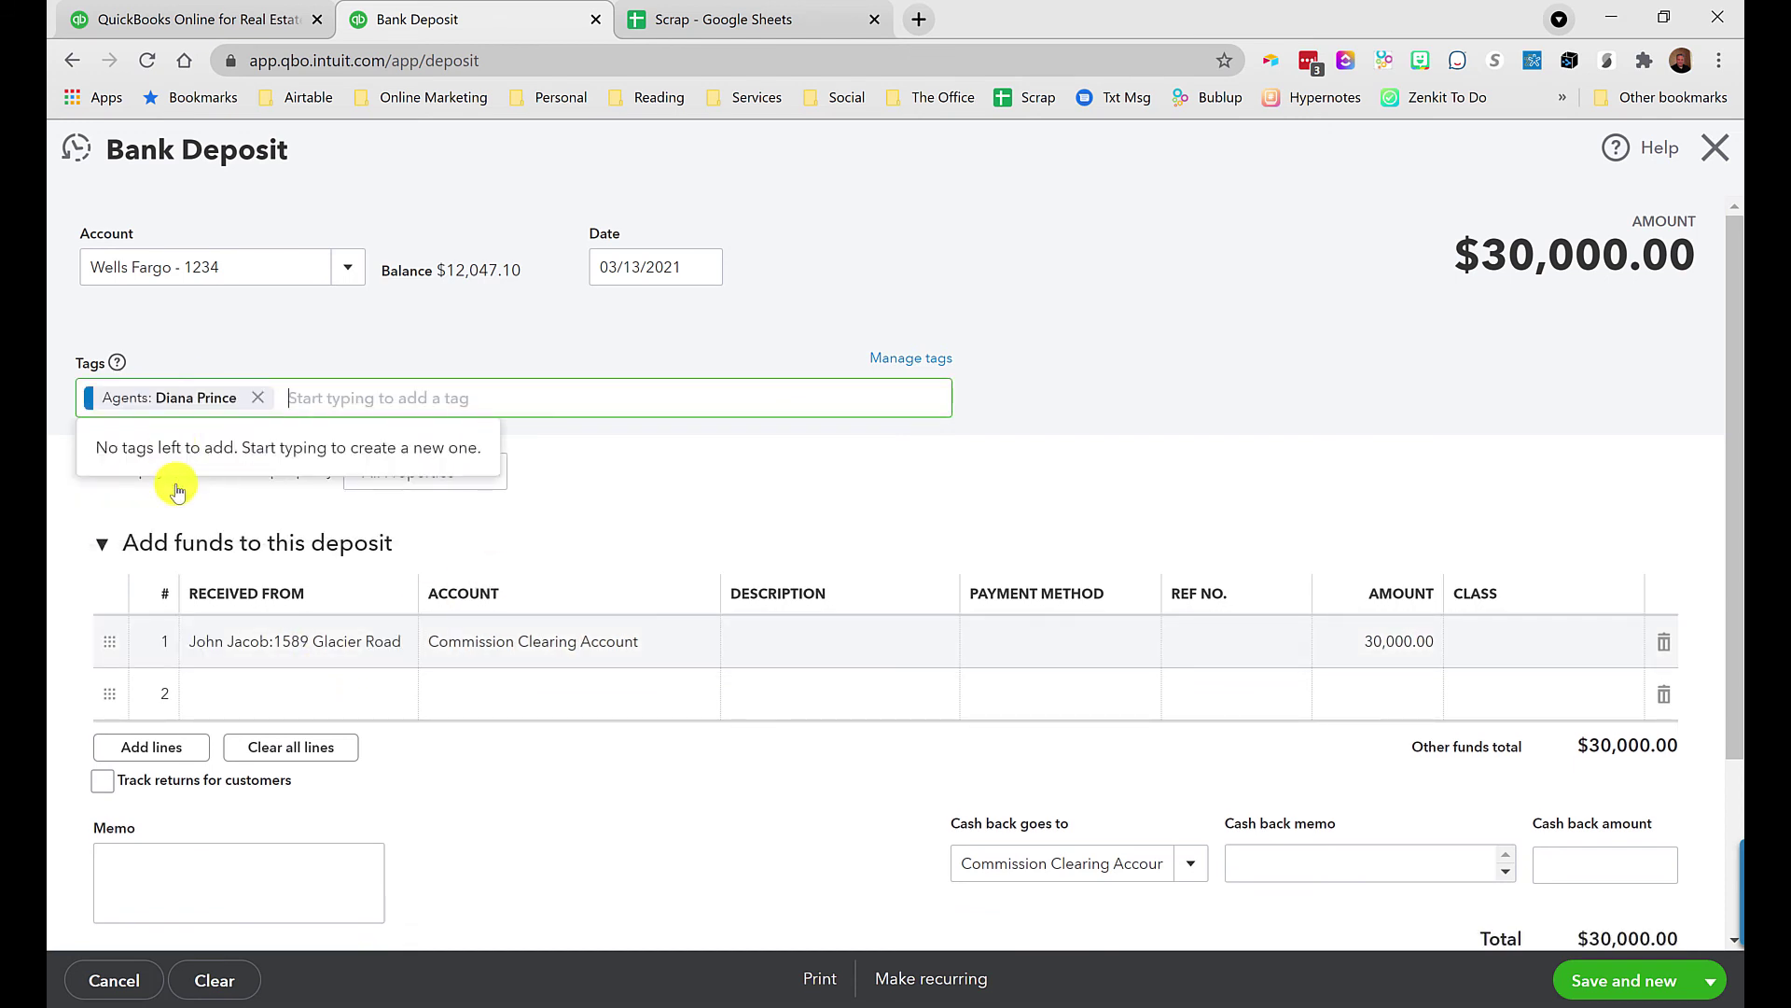
left_click_drag(411, 593, 475, 599)
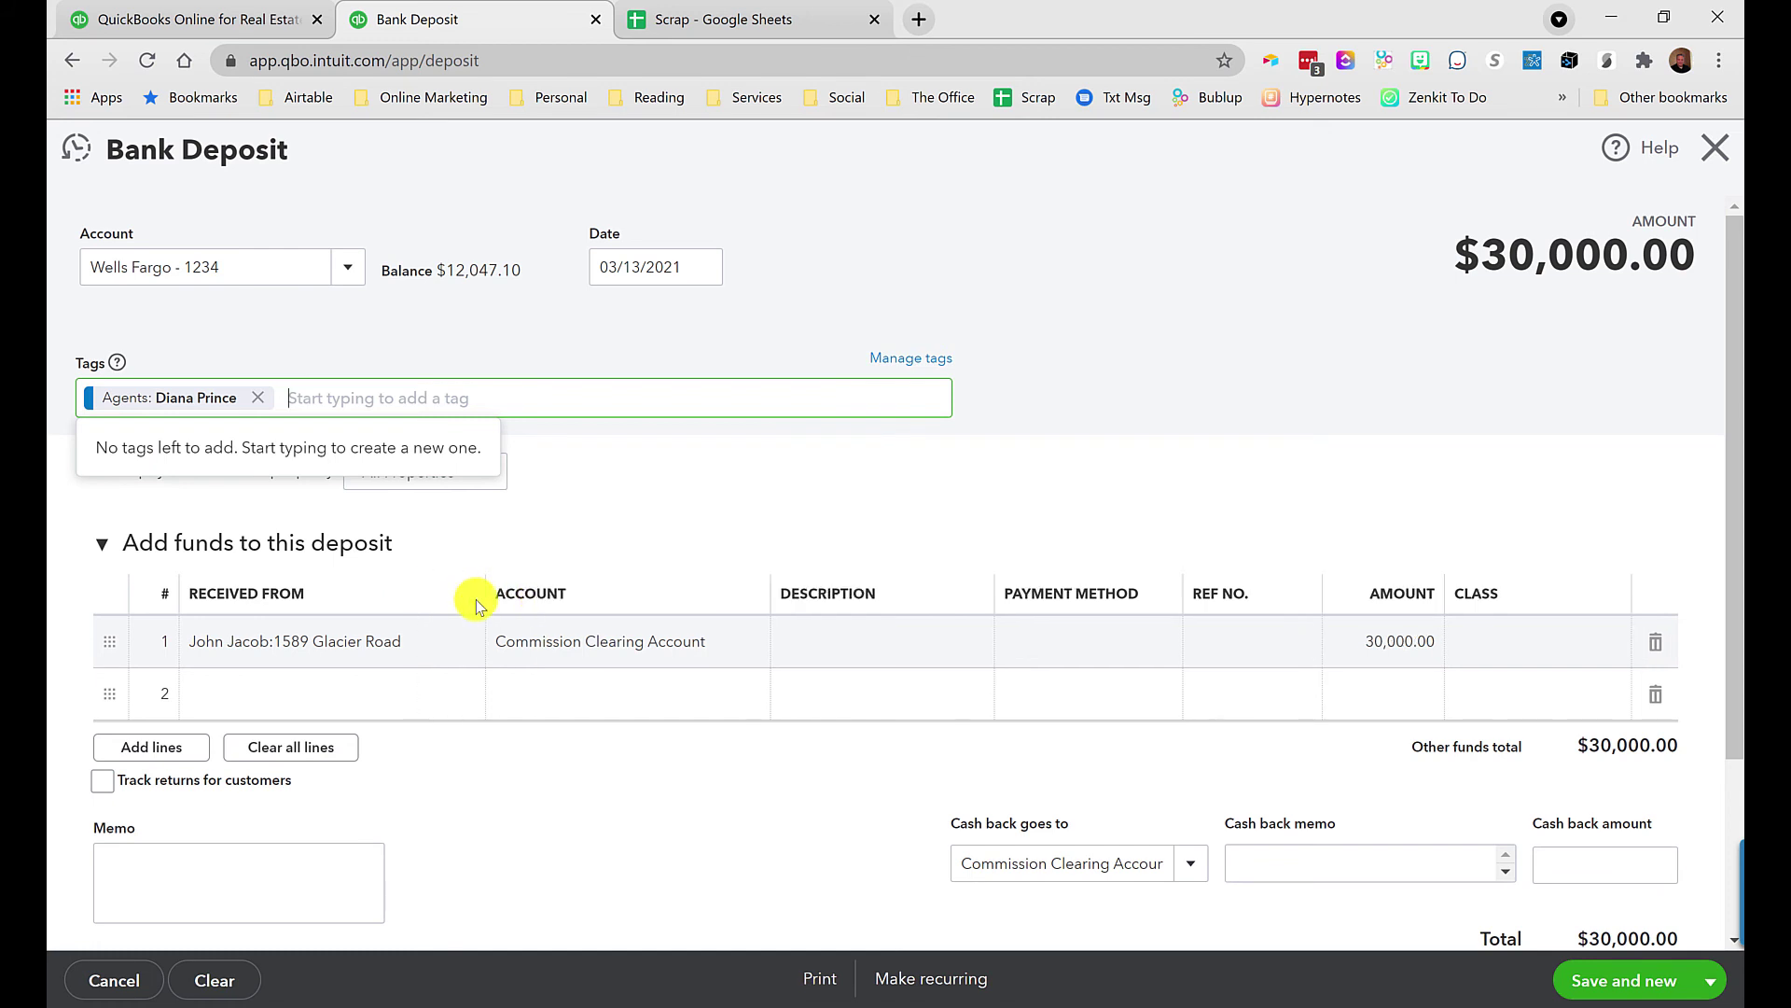
left_click(729, 494)
Save and close the bank deposit, accepting that its Class field is left empty.
scroll(791, 614, "down", 3)
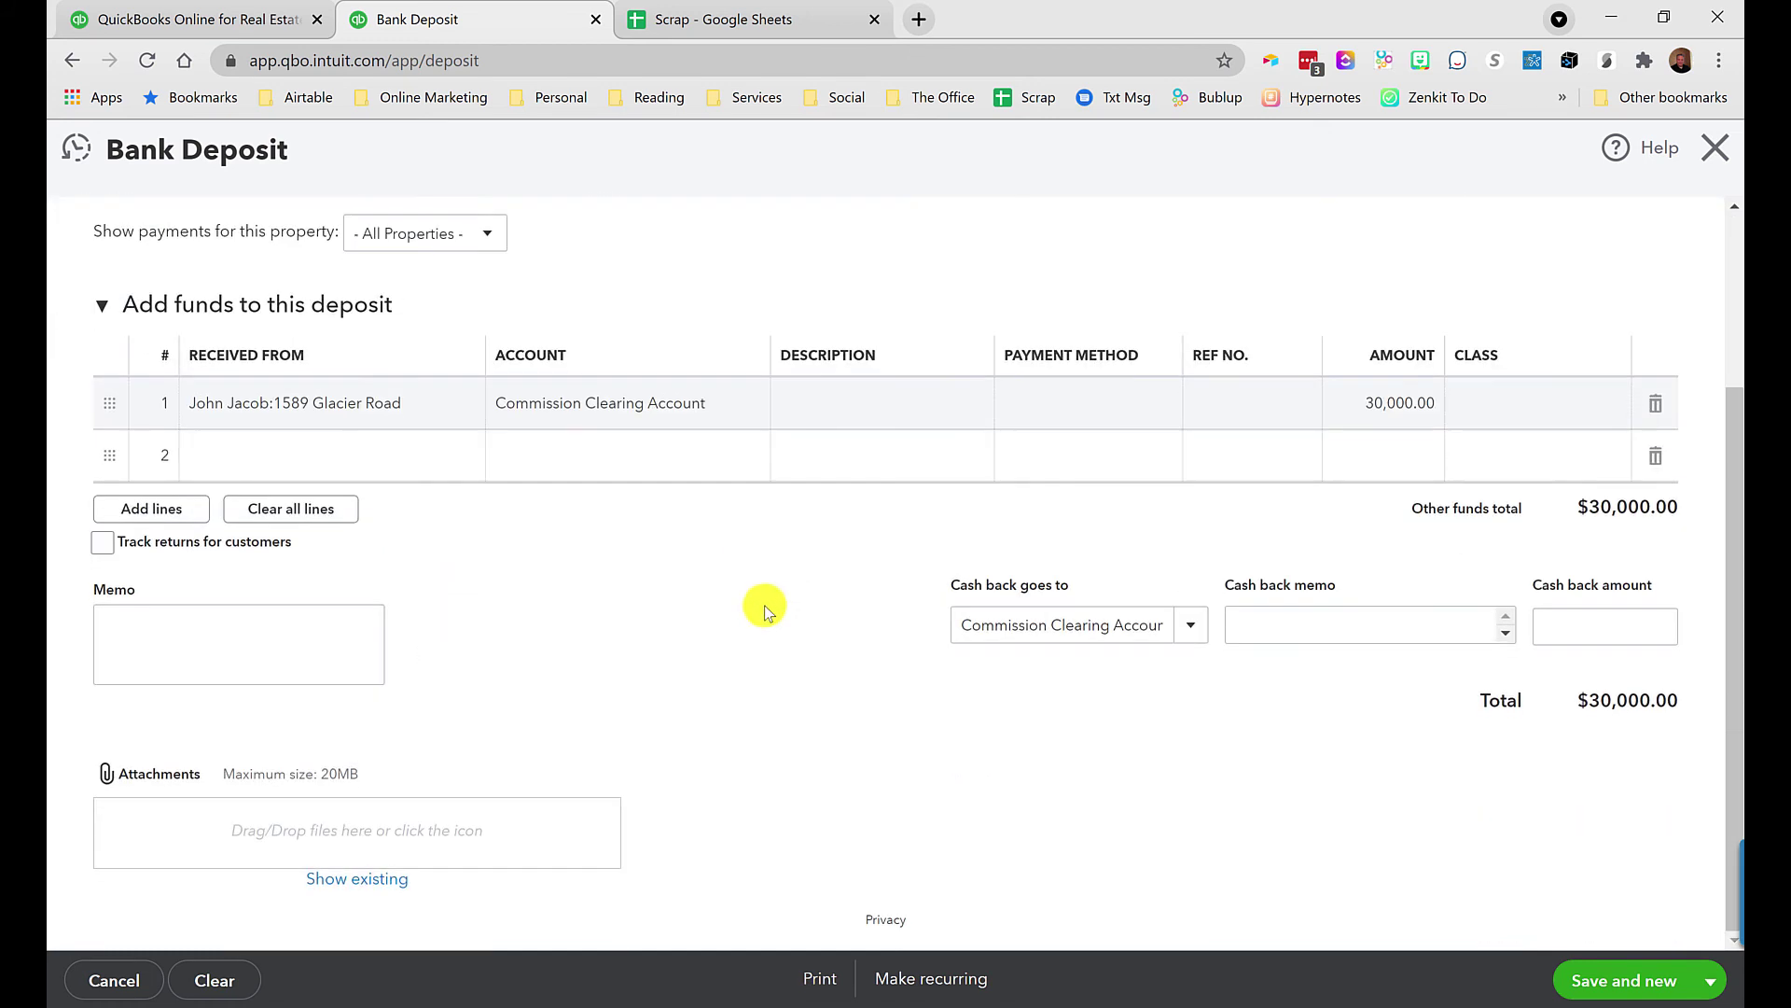
left_click(1711, 981)
left_click(1619, 943)
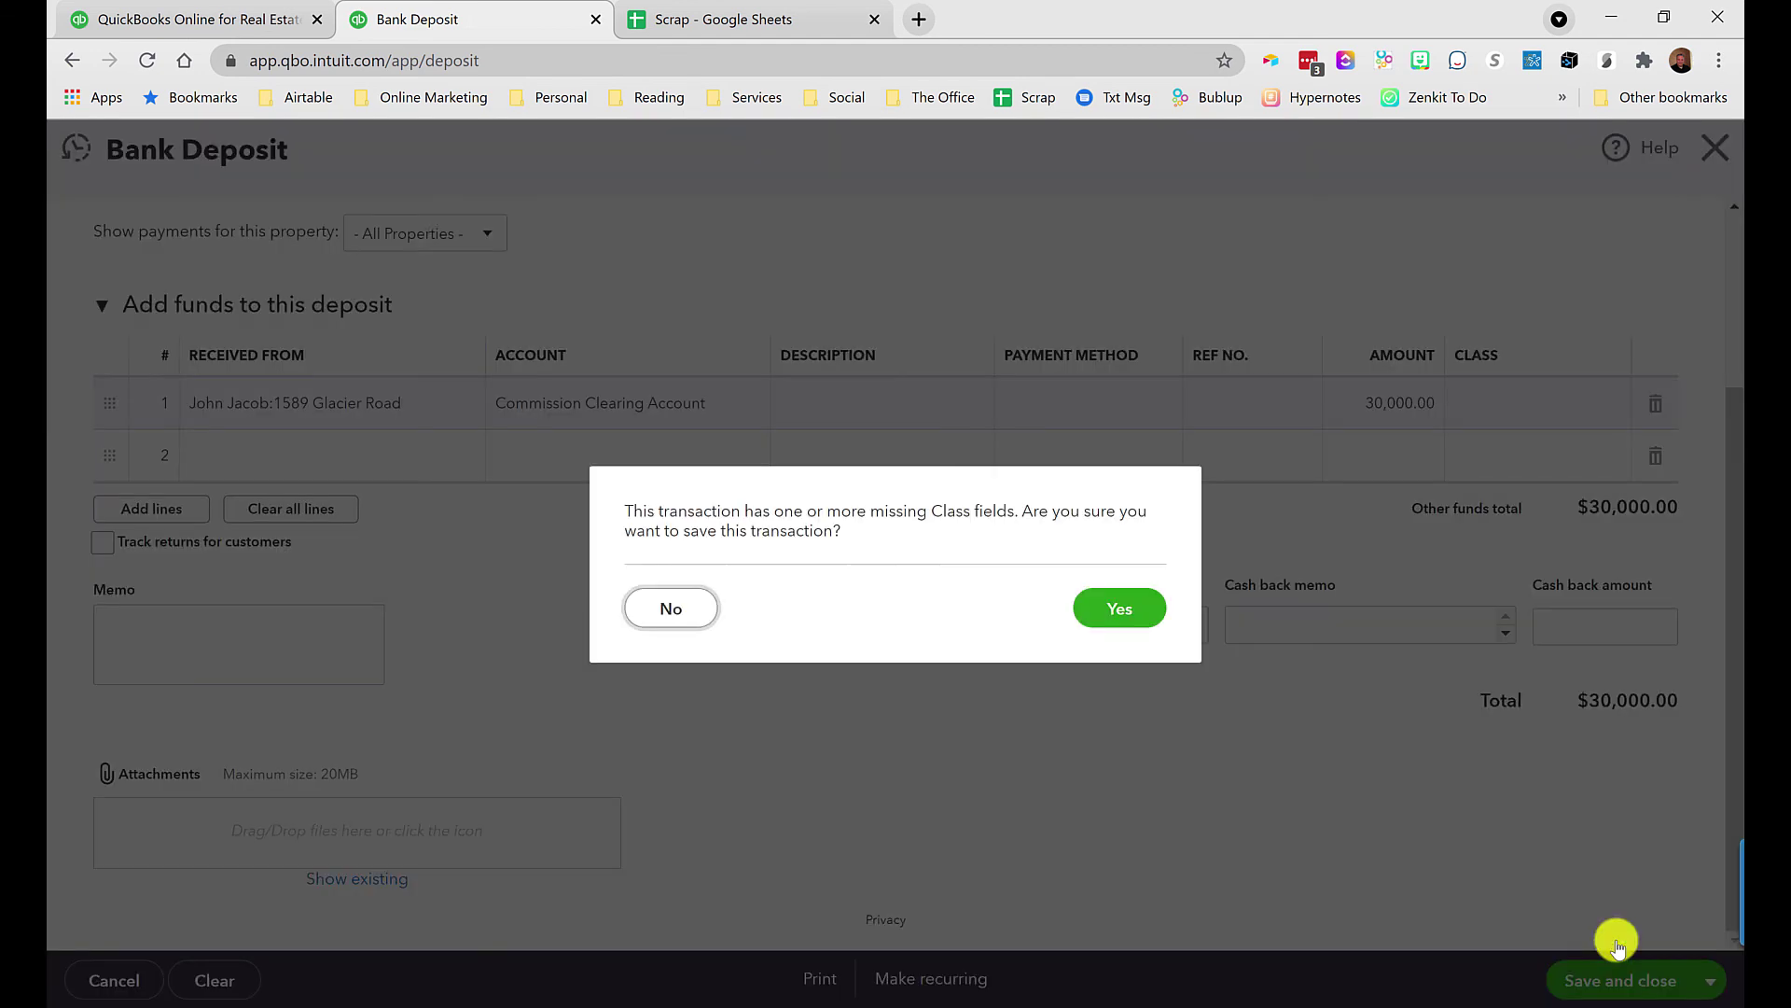
left_click(1106, 608)
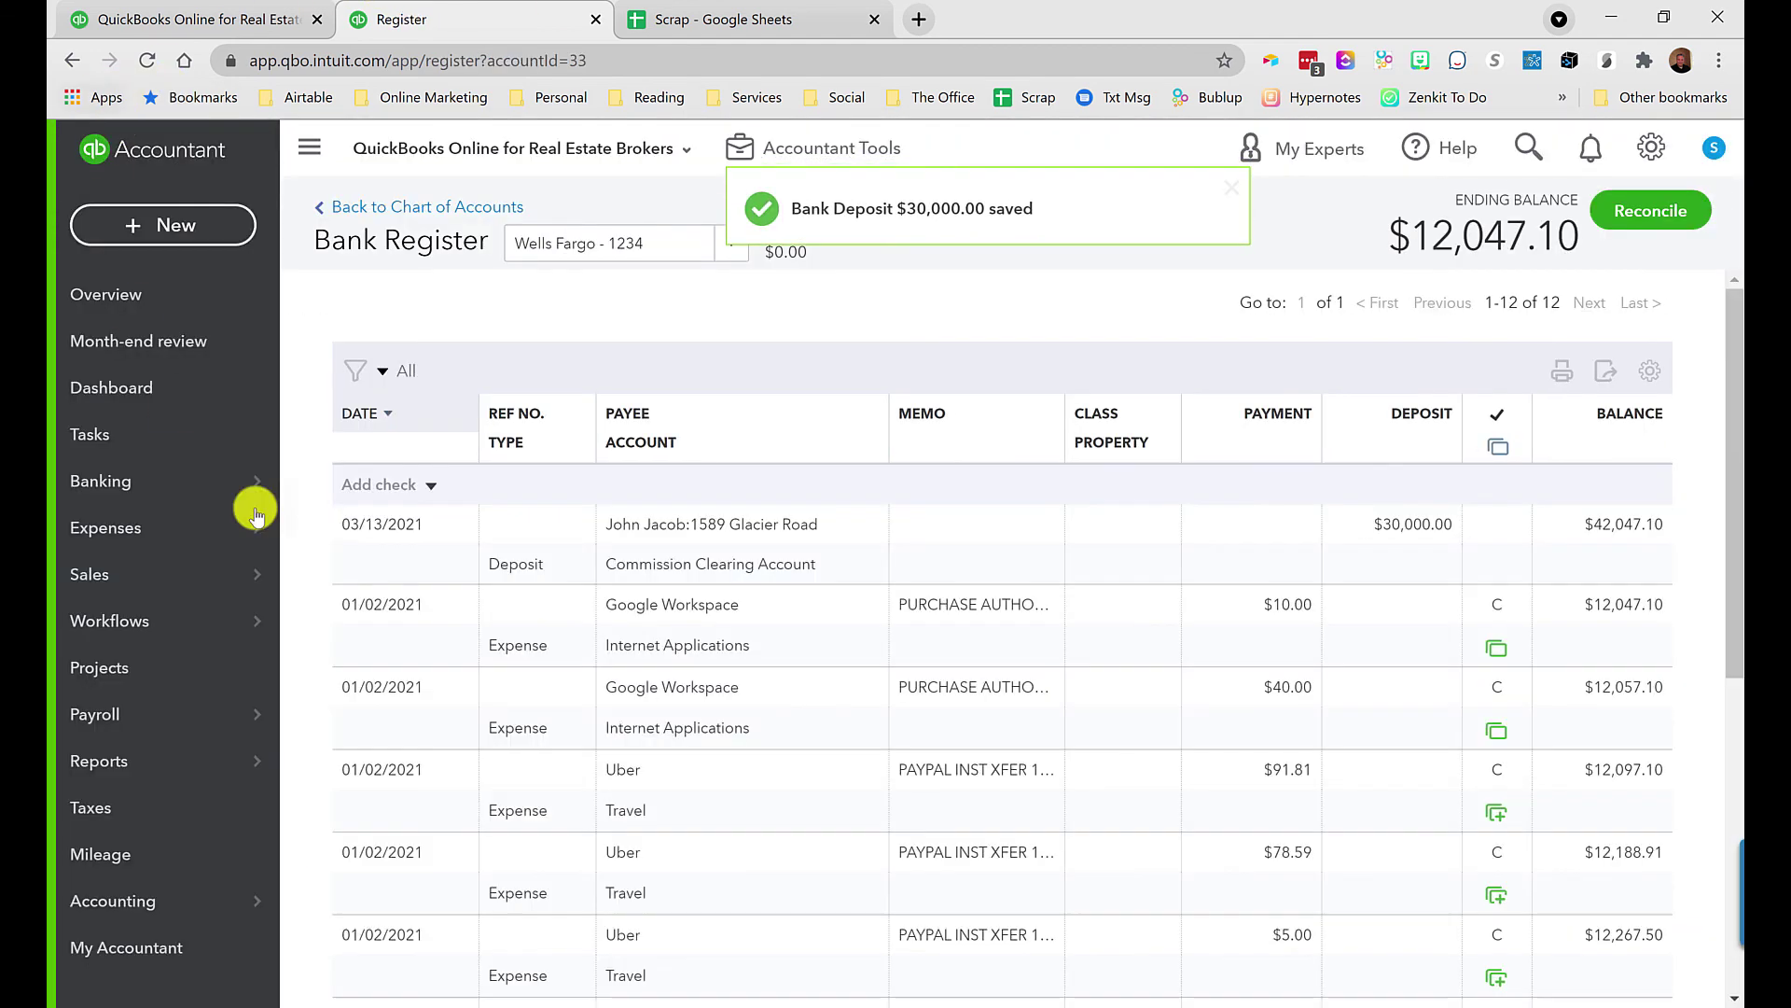
Return to the Transaction Report and check the first agent's transactions, amounts and balance in the Commission Clearing Account.
left_click(224, 19)
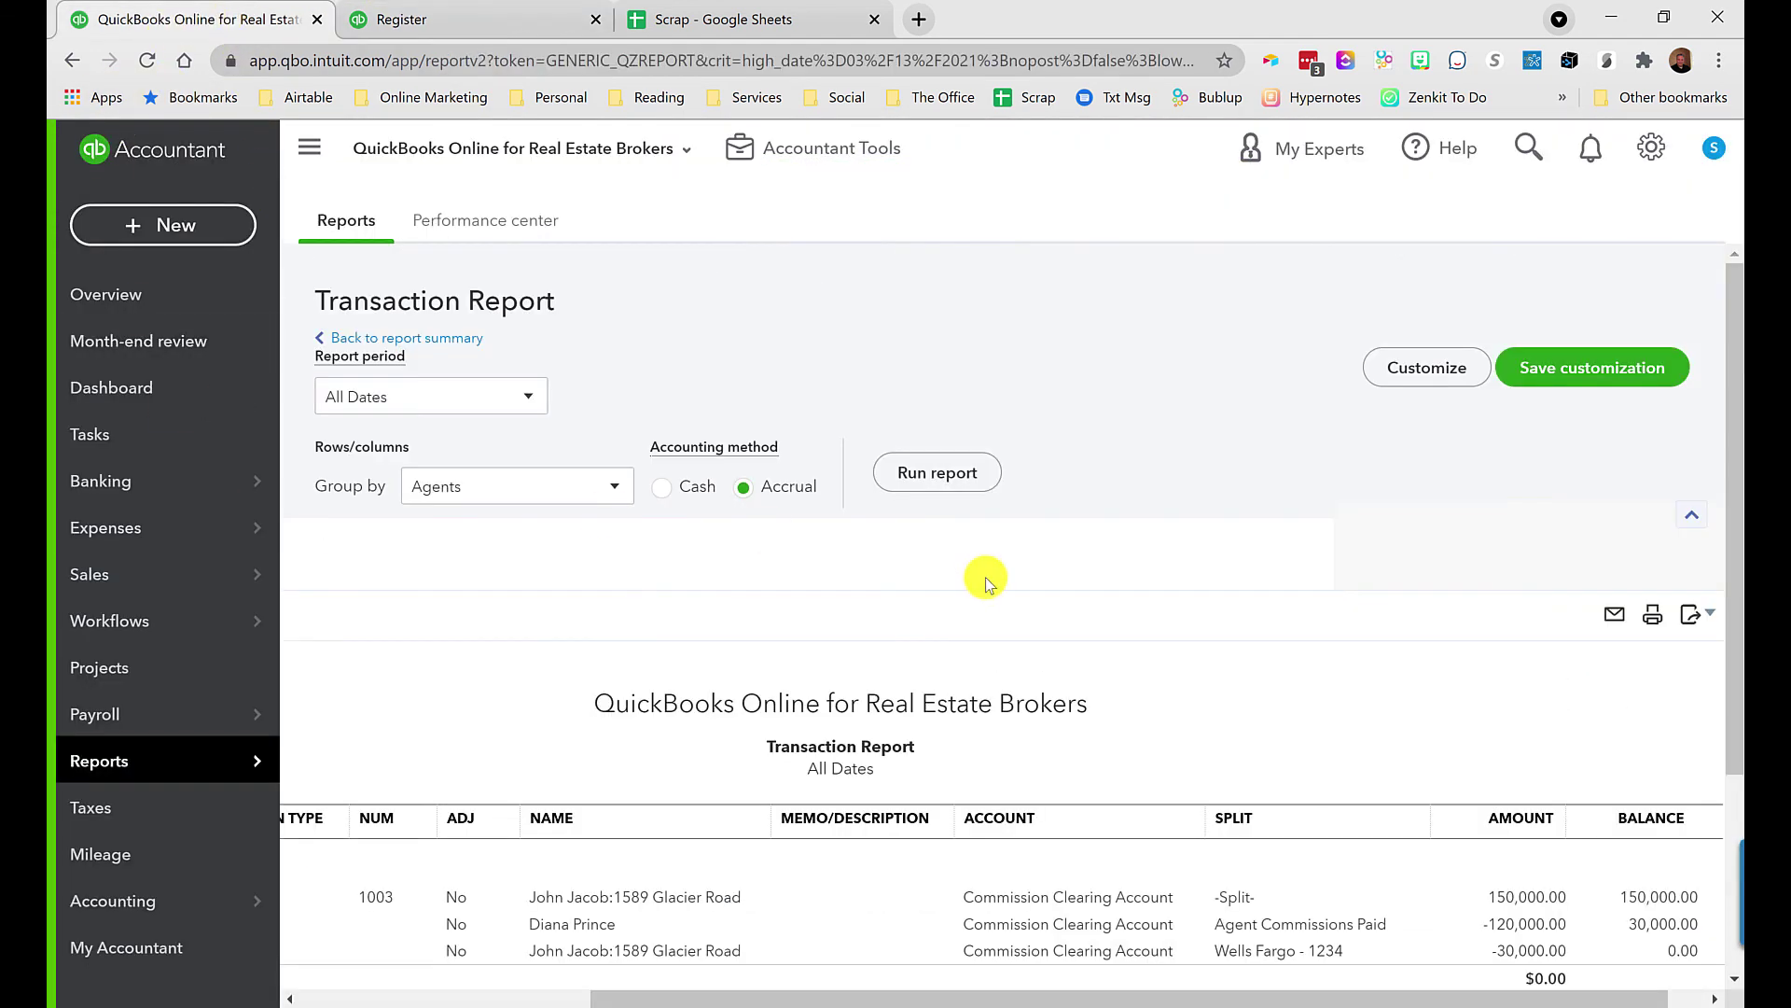
scroll(989, 583, "down", 3)
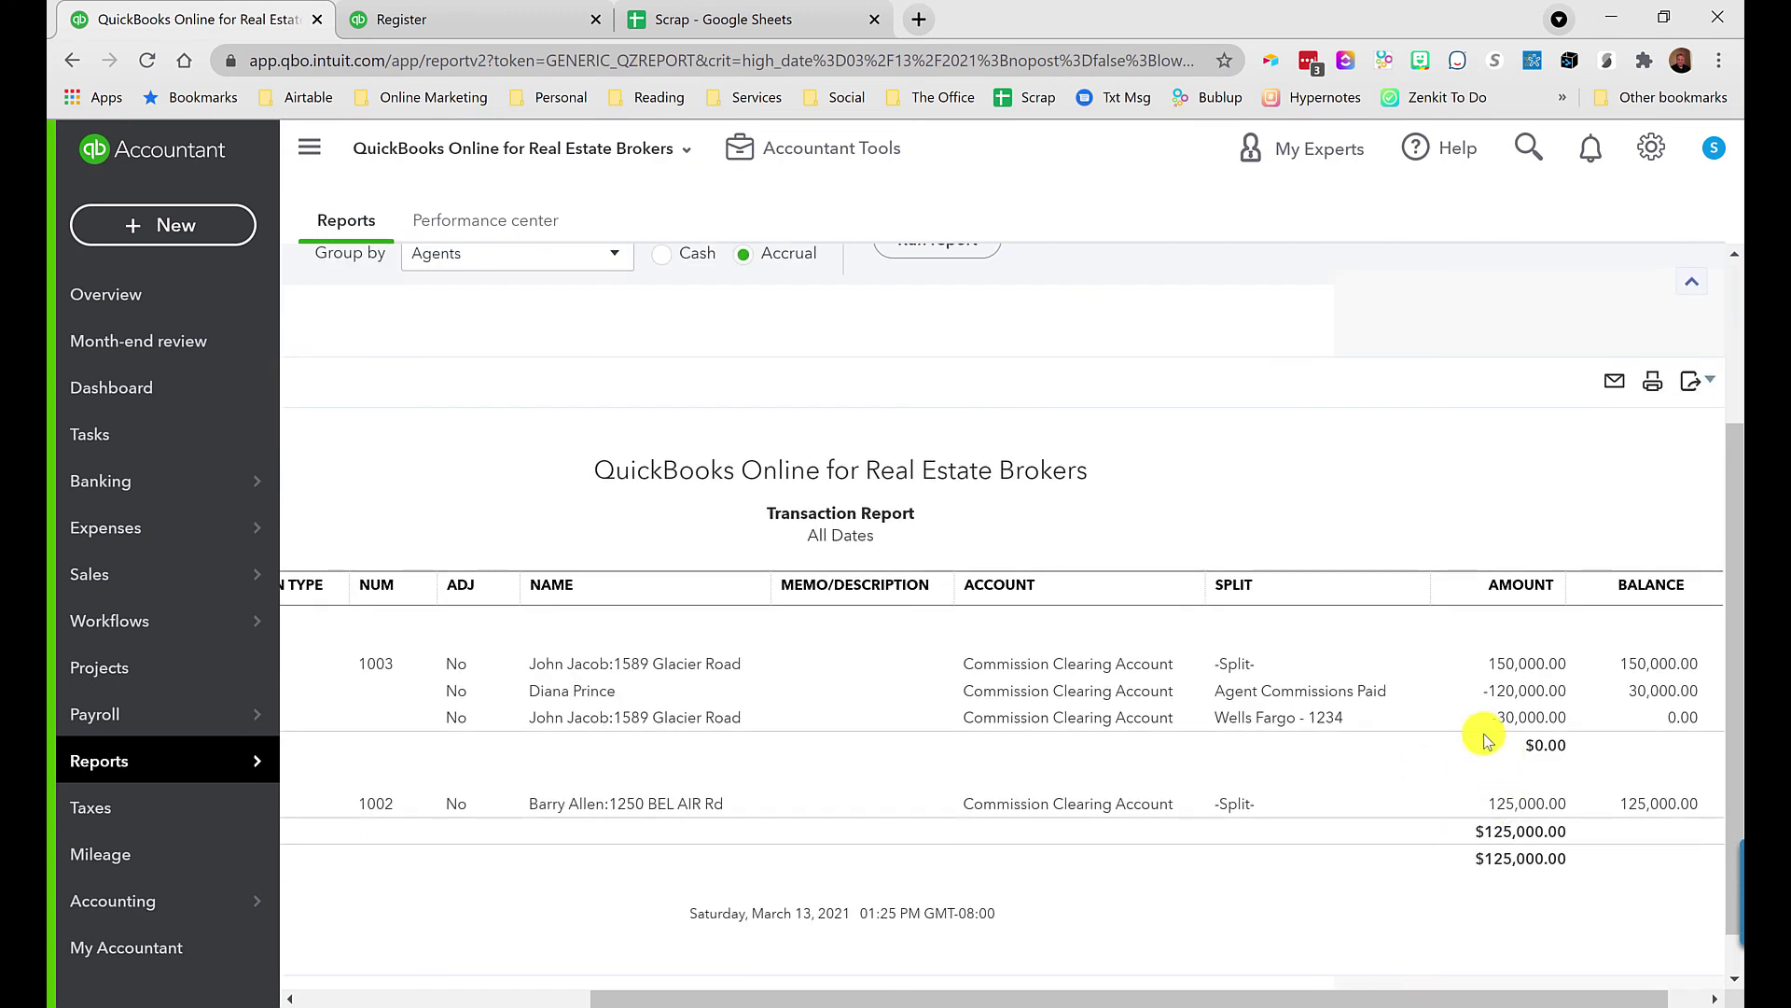
scroll(1484, 734, "left", 2)
scroll(1480, 726, "left", 3)
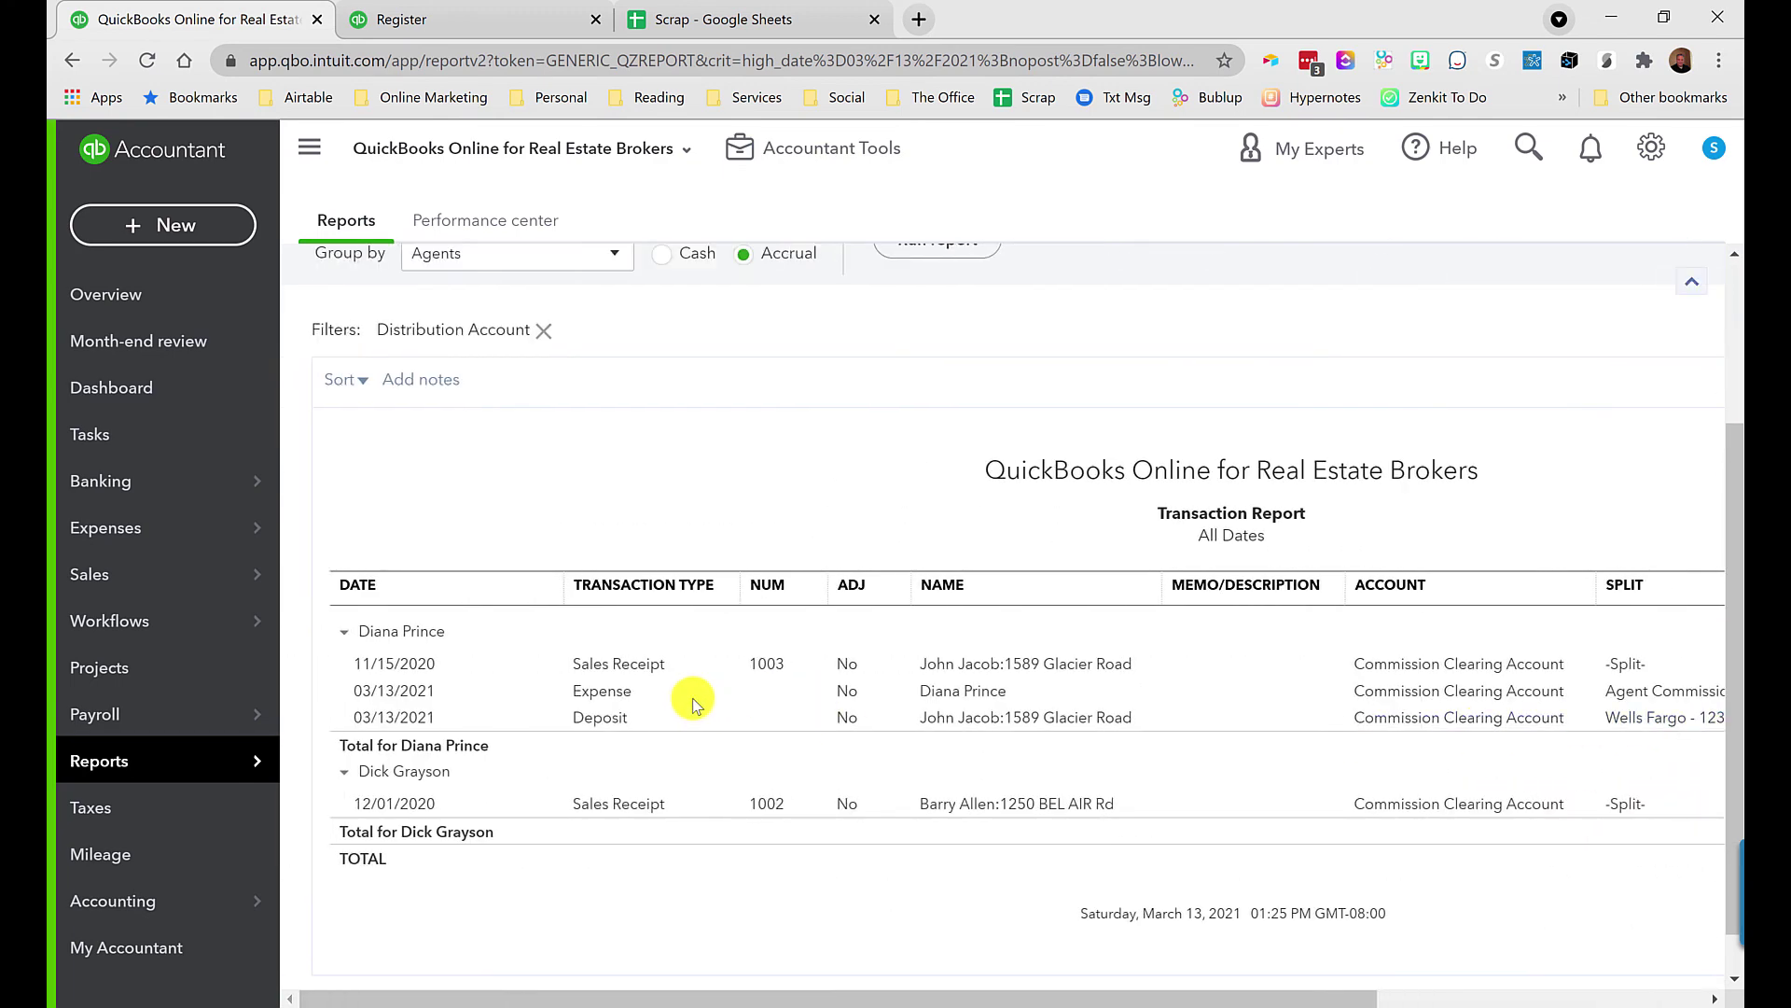
scroll(692, 698, "right", 1)
scroll(693, 698, "down", 1)
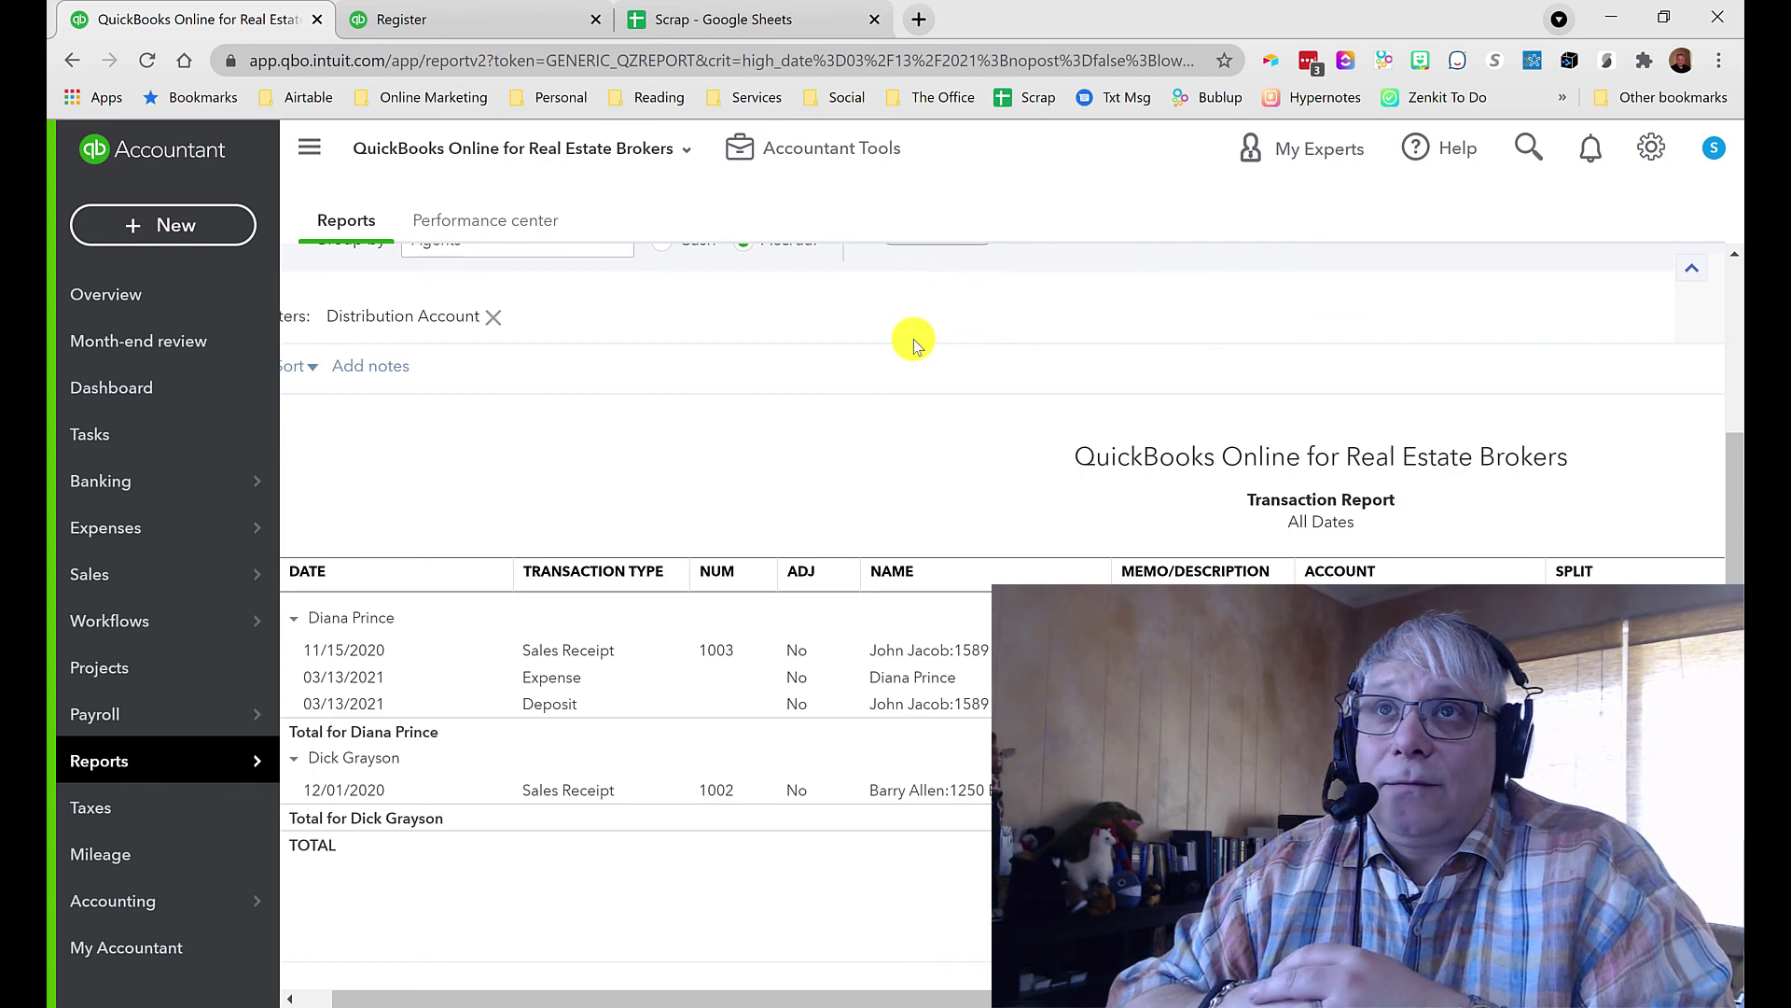